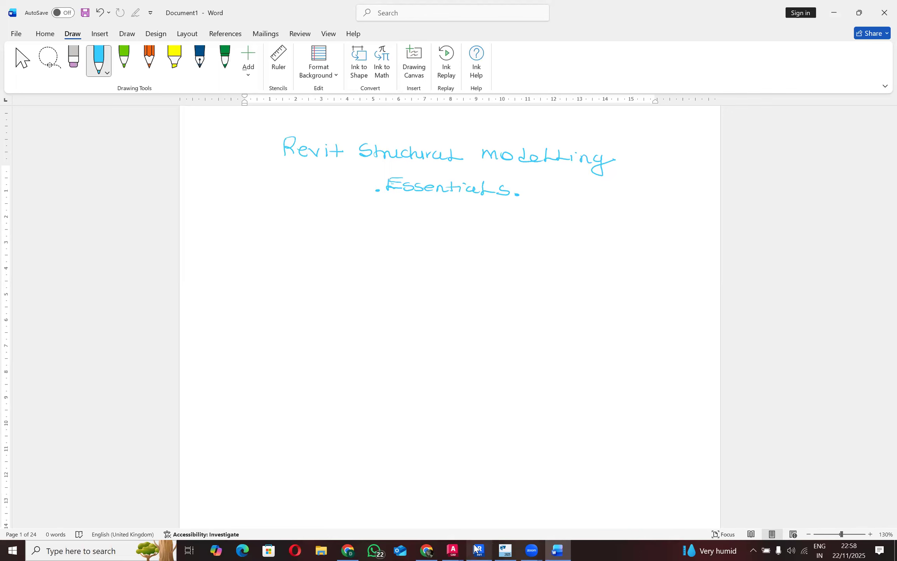
Switch to Revit and create a new project from the template file "Template for Structural detailing works.rte".
click(476, 549)
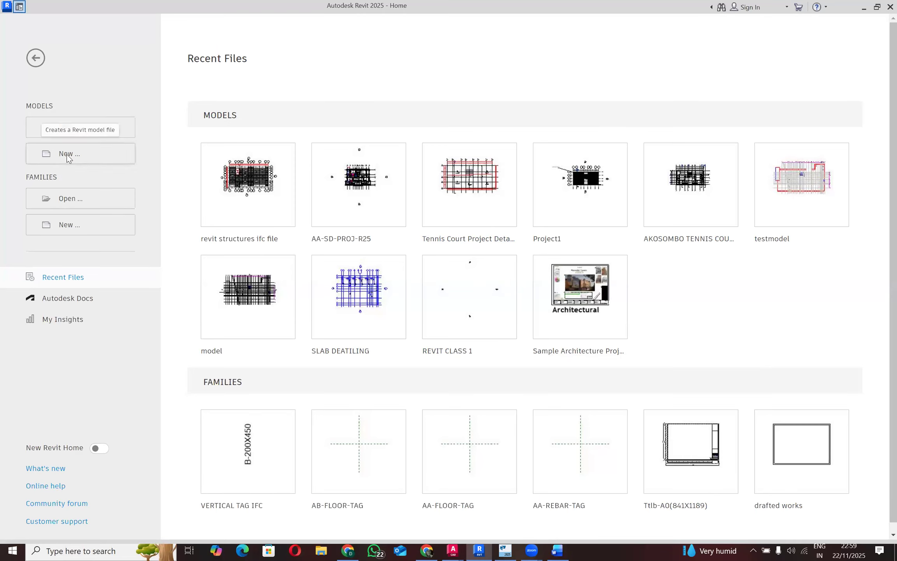
key(ctrl+n)
click(460, 255)
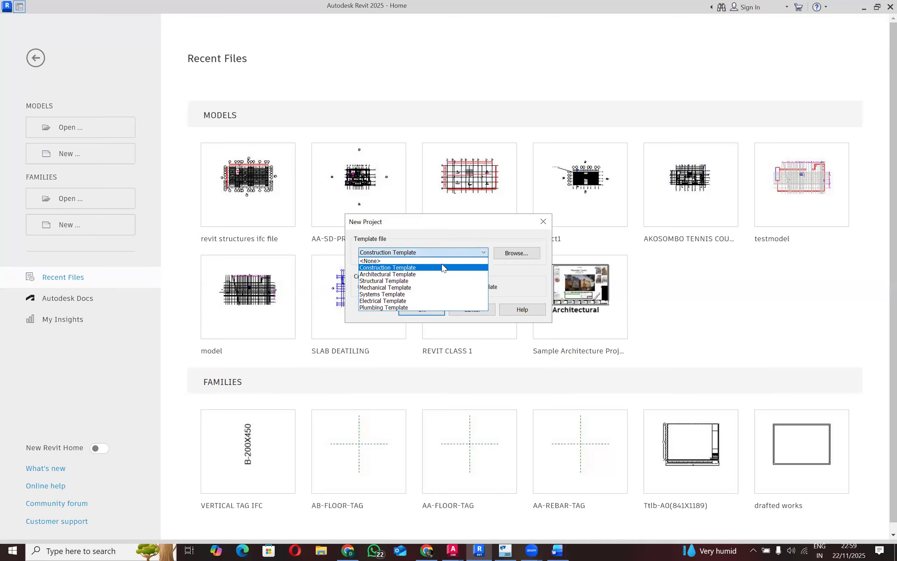
click(441, 261)
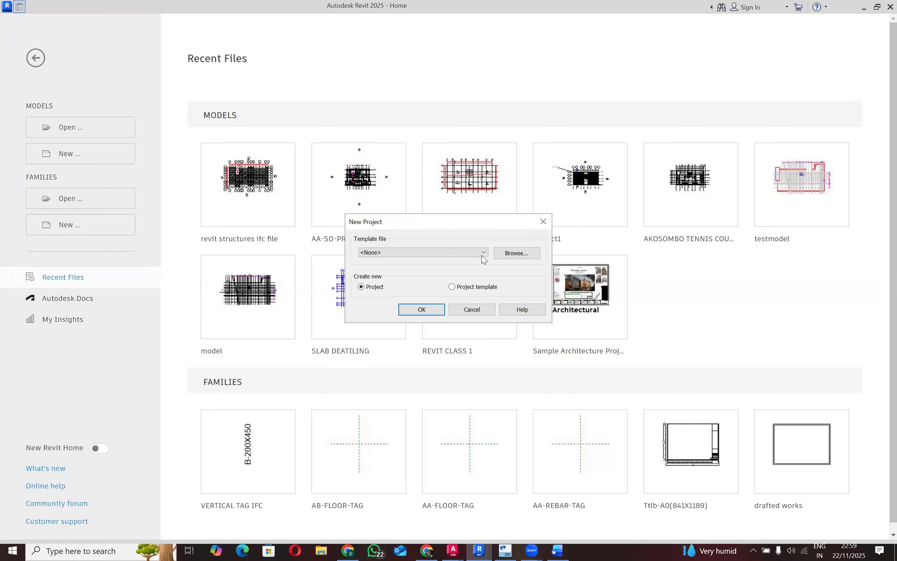
click(517, 253)
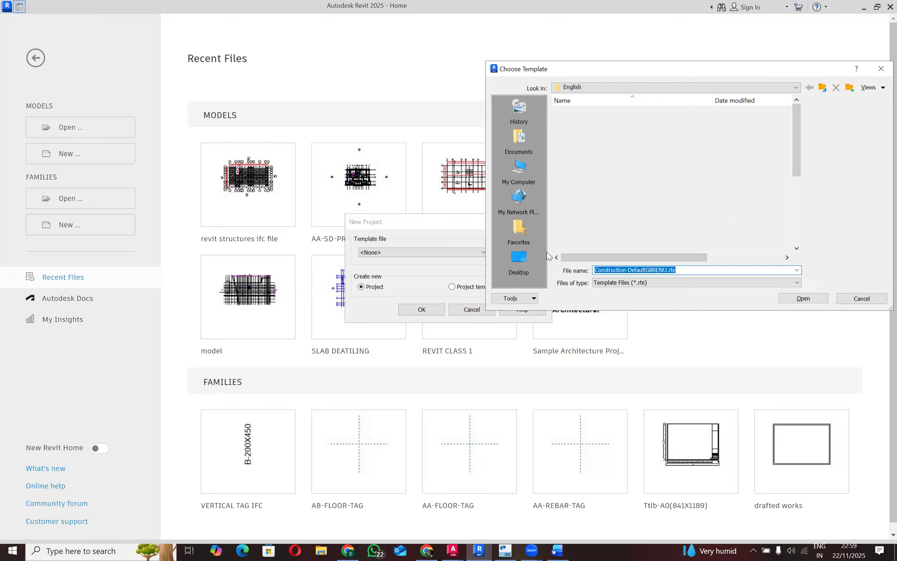
drag(715, 67, 535, 50)
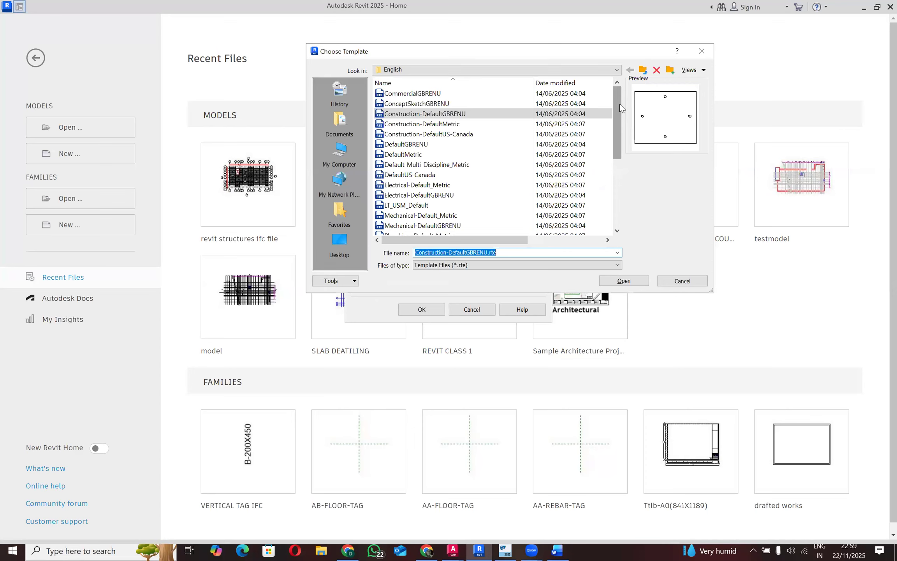
drag(620, 103, 618, 182)
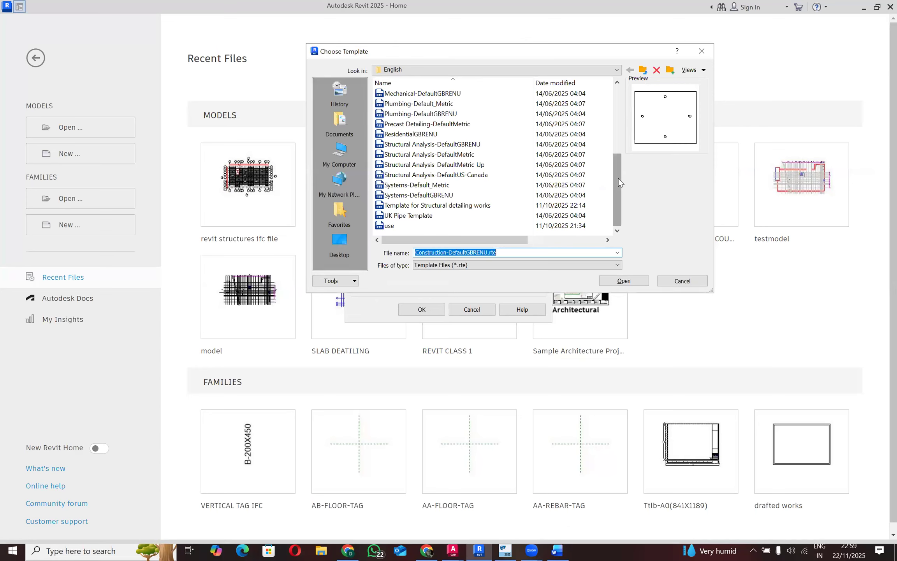
click(534, 208)
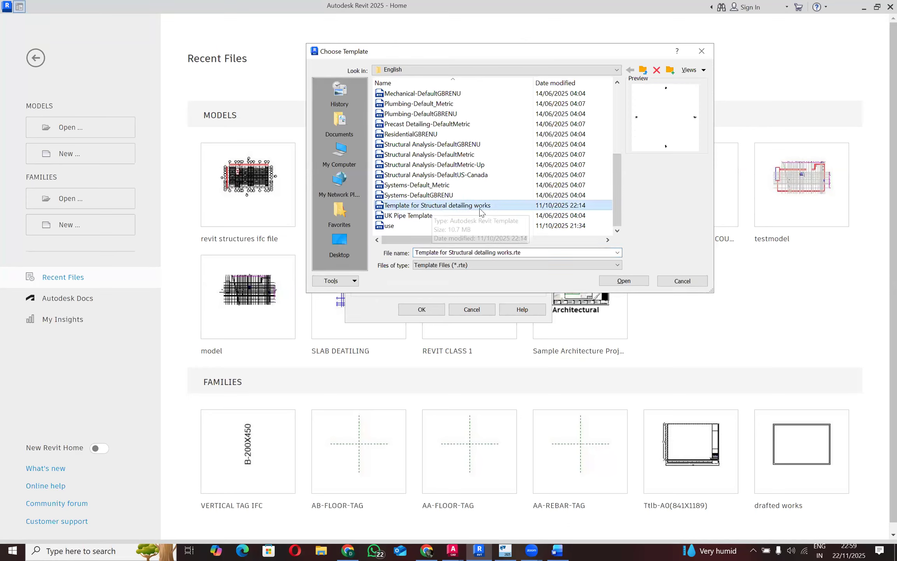
click(627, 285)
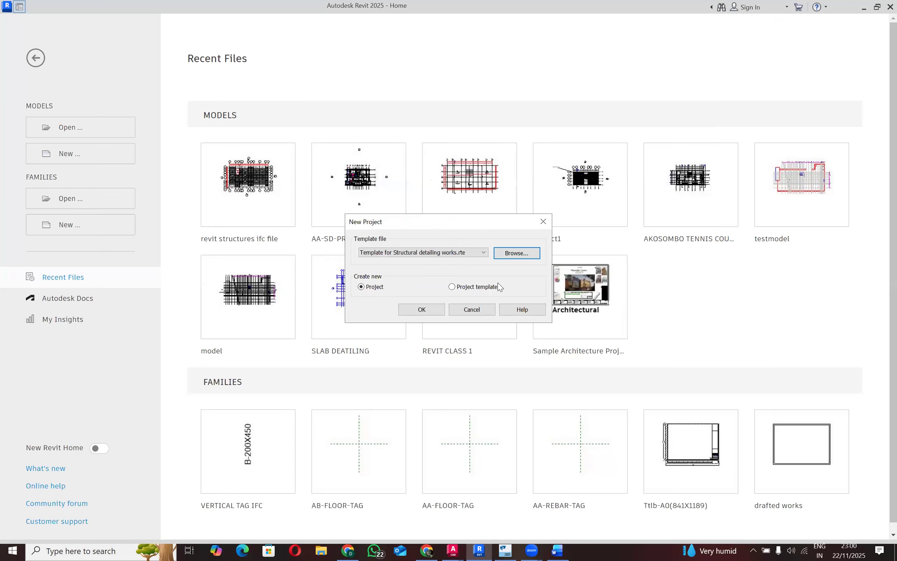
click(433, 308)
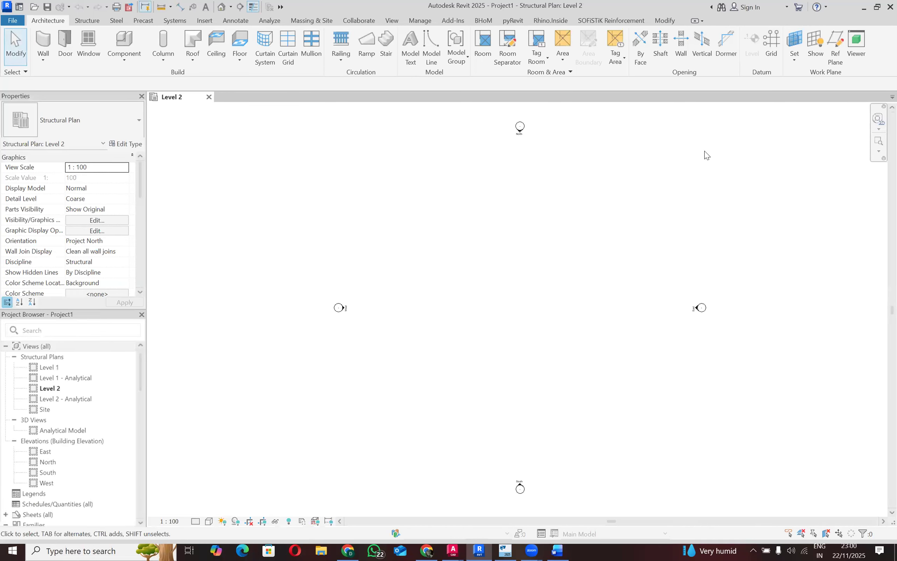
Start saving the model as a project file and enter the file name REVIT STRUCTURES PROJECT 1.
click(11, 20)
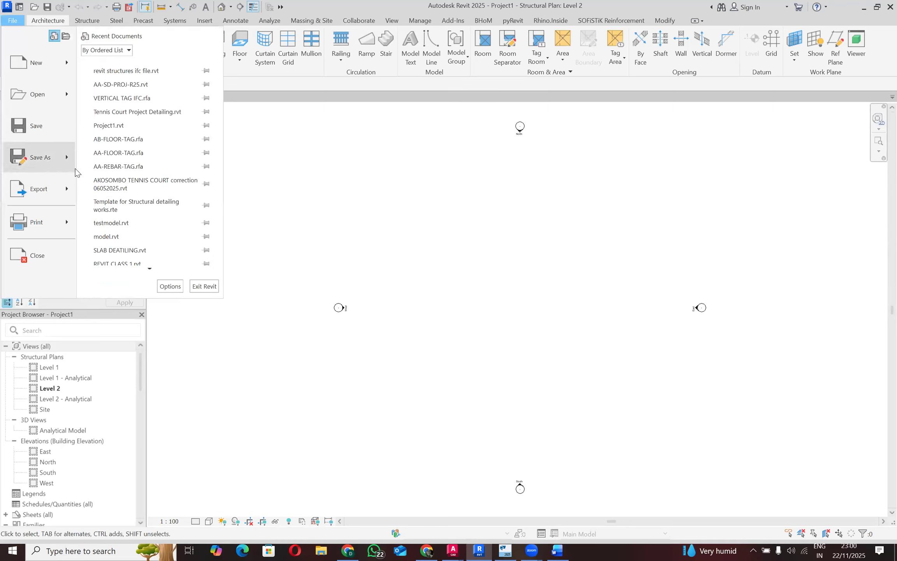
mouse_move(75, 170)
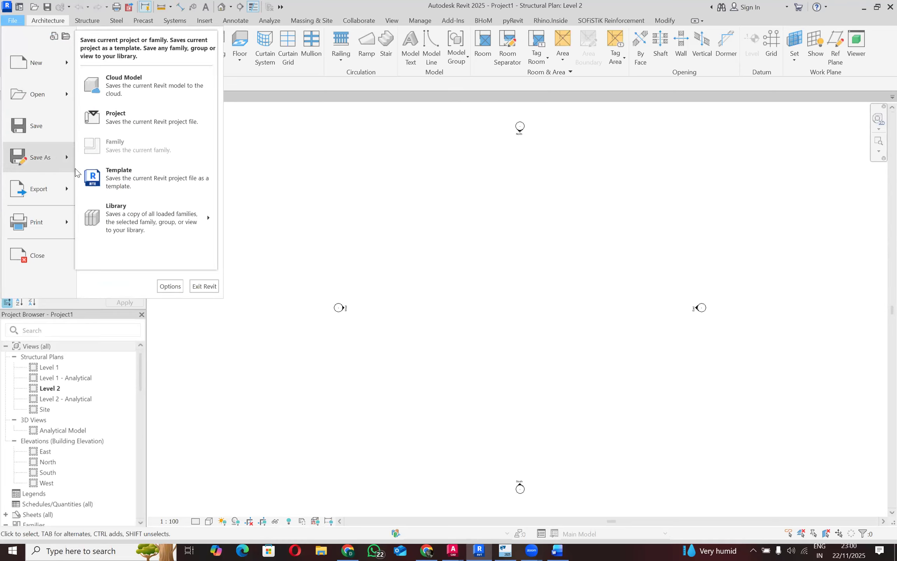
click(127, 122)
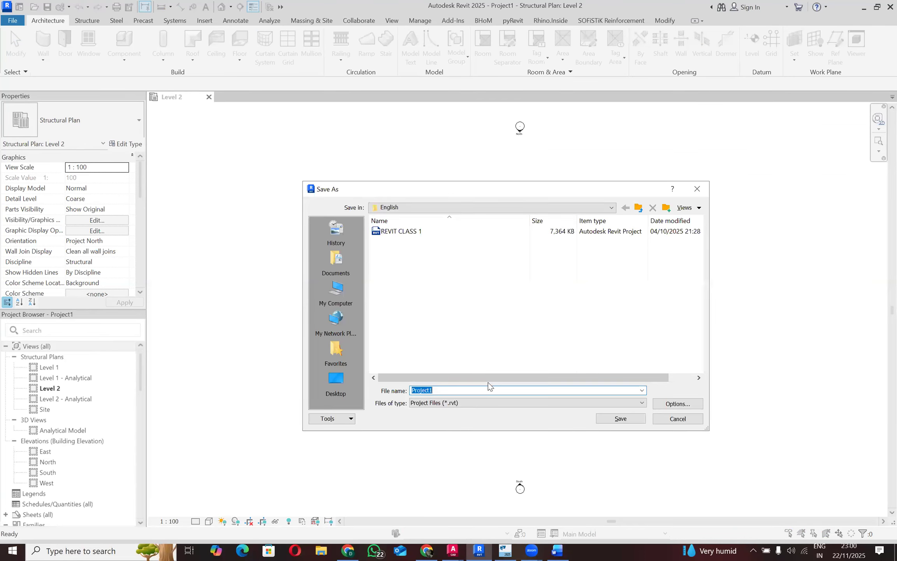
text(r)
key(BackSpace)
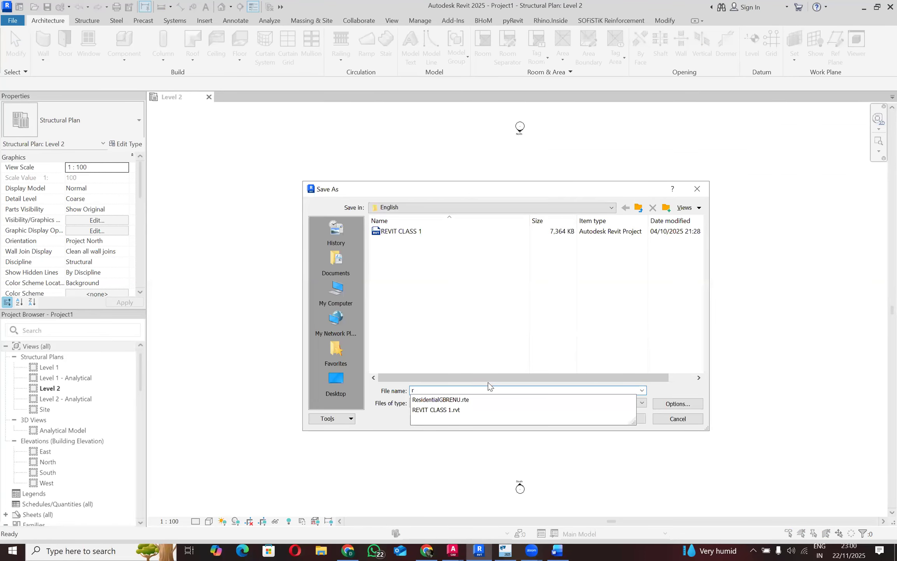
key(Escape)
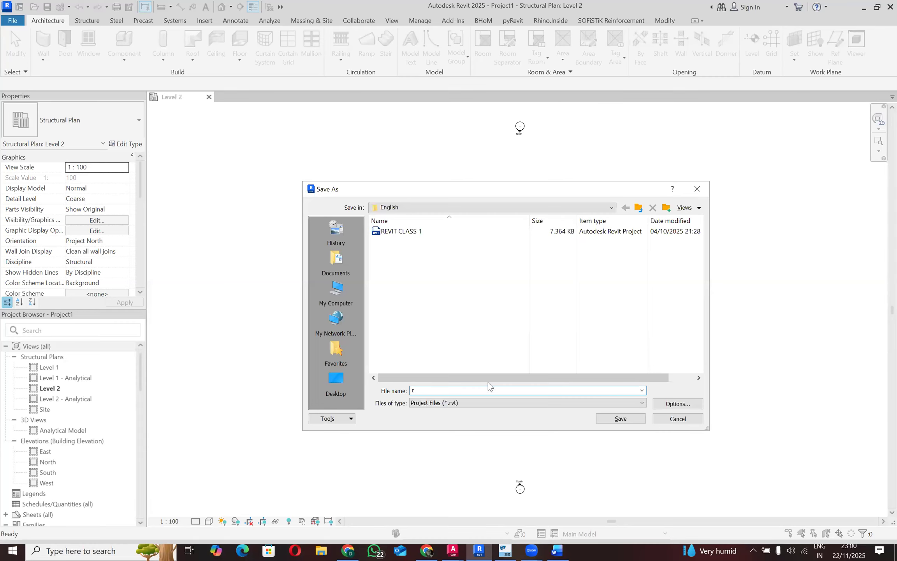
text(evit STRUCTURES PROJECT 1)
Set the maximum backups to 1 in the file save options and save the project to the Desktop.
click(668, 405)
text(1)
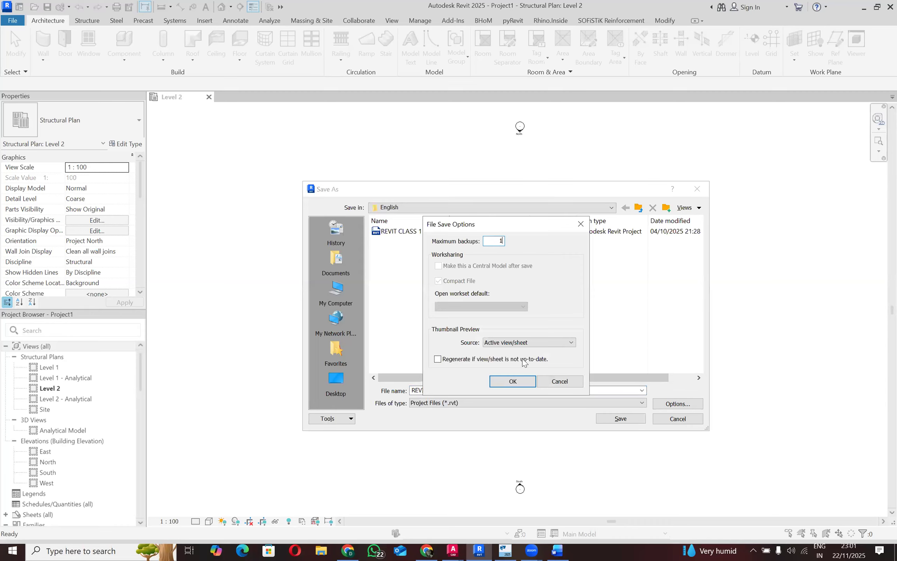
click(513, 381)
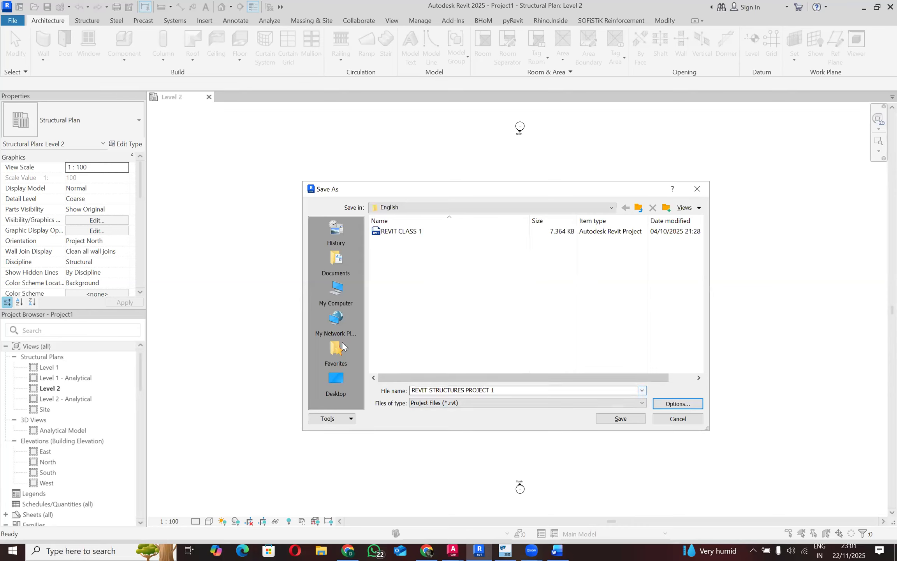
click(339, 383)
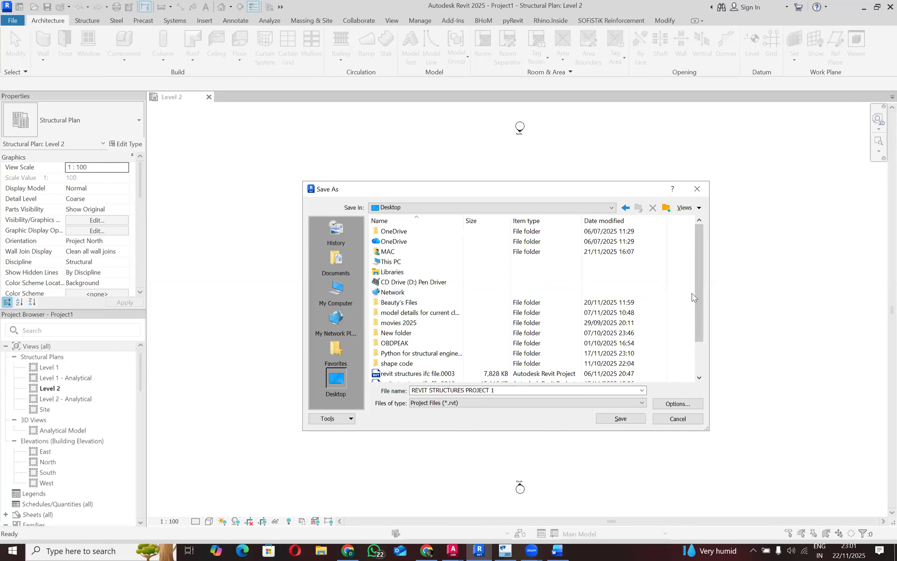
drag(700, 297, 706, 342)
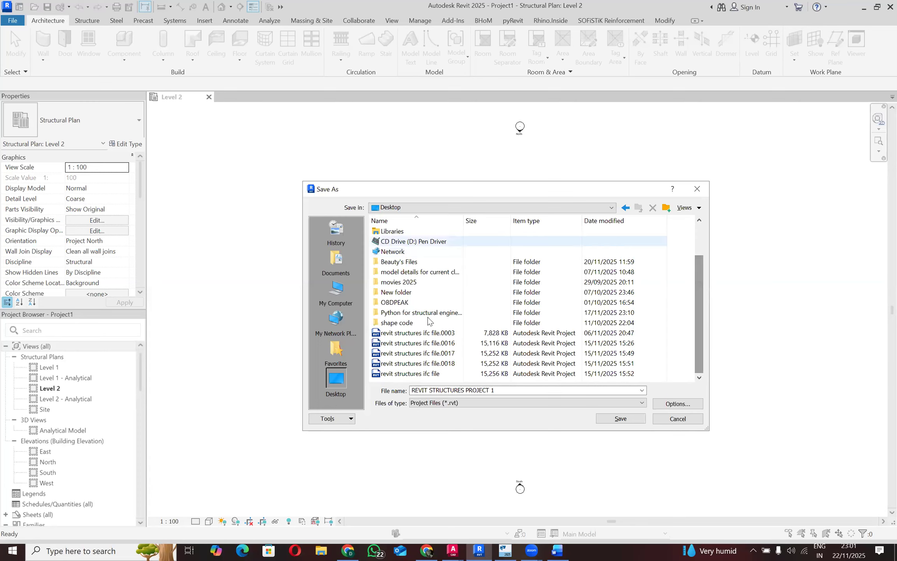
click(621, 419)
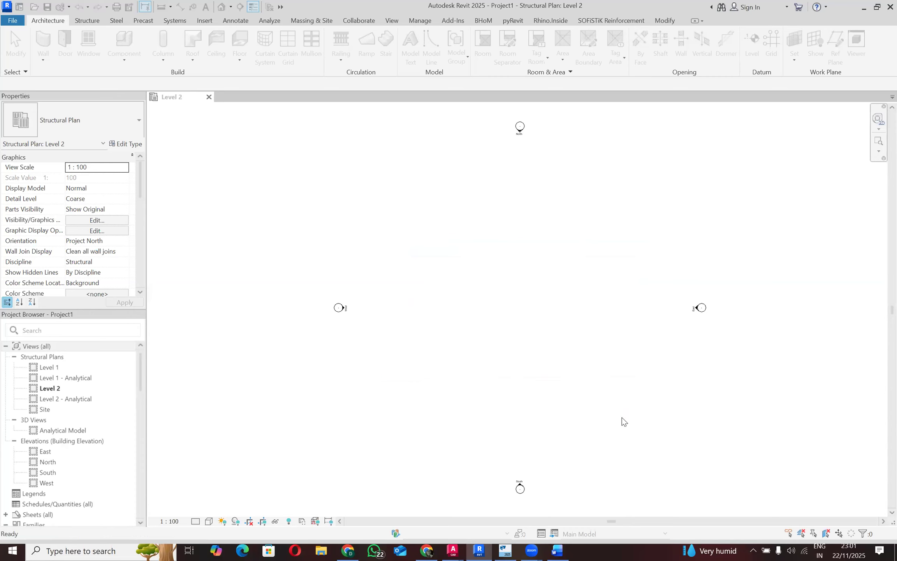
Delete the Level 1 - Analytical and Level 2 - Analytical structural plan views from the project.
right_click(93, 378)
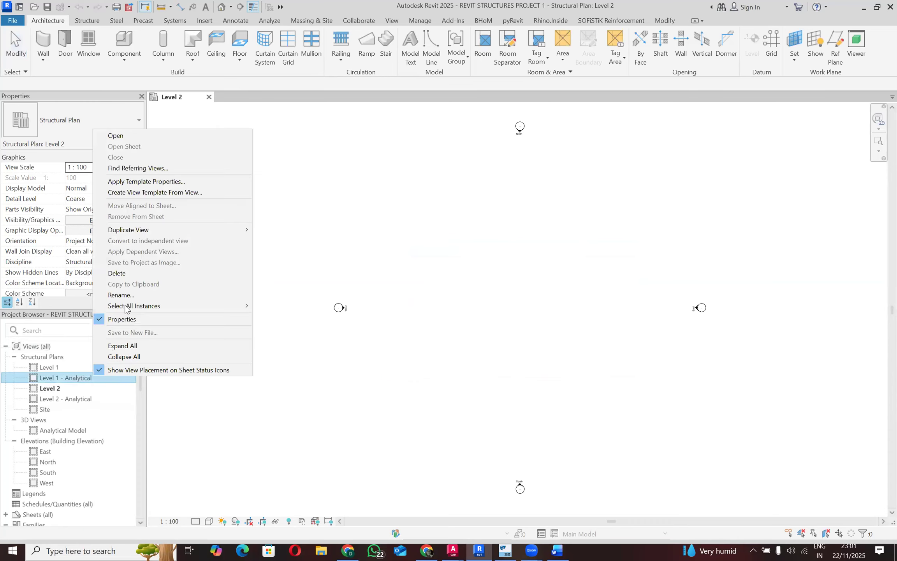
click(124, 273)
click(82, 388)
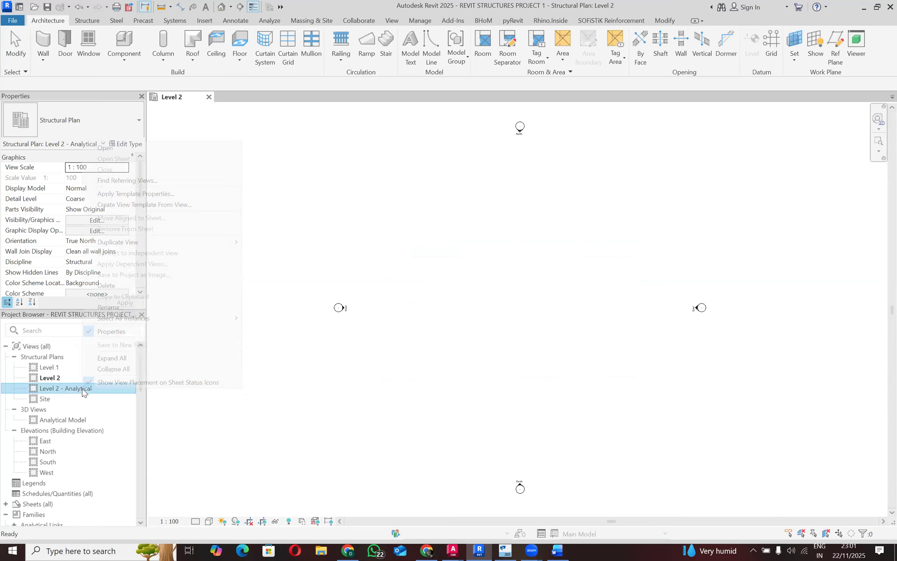
right_click(82, 388)
click(113, 284)
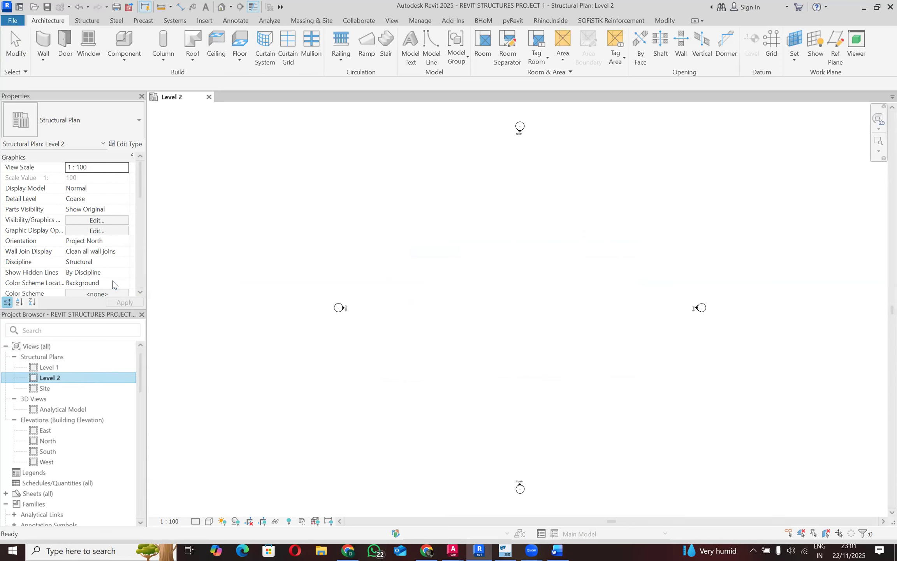
click(97, 388)
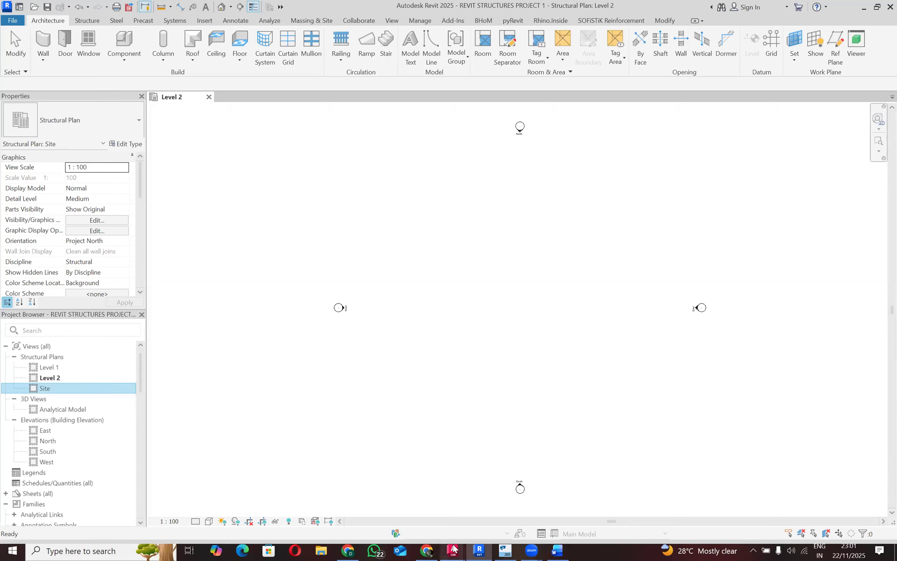
Switch to AutoCAD and examine the residential building's drawing sheets, focusing on the south and north elevations.
mouse_move(454, 549)
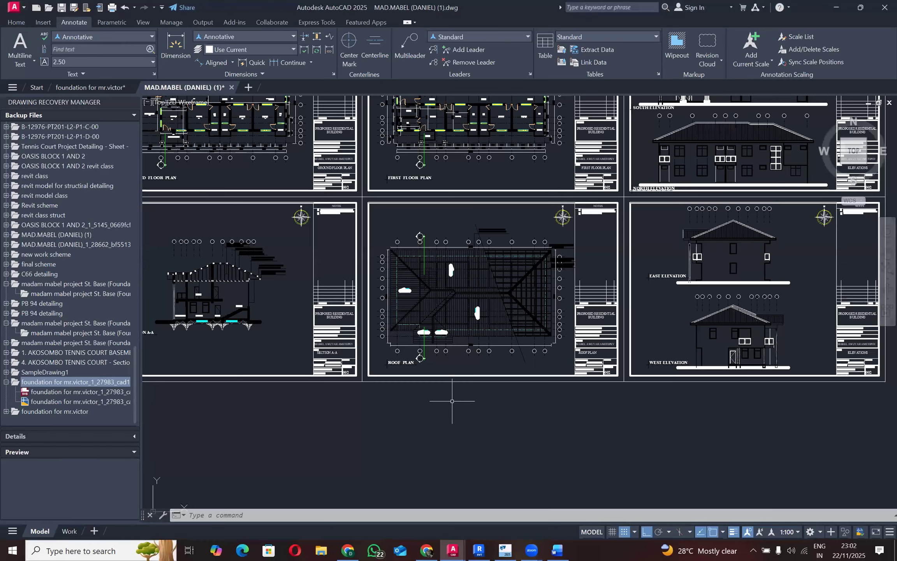
scroll(452, 402, down, 4)
scroll(356, 307, up, 4)
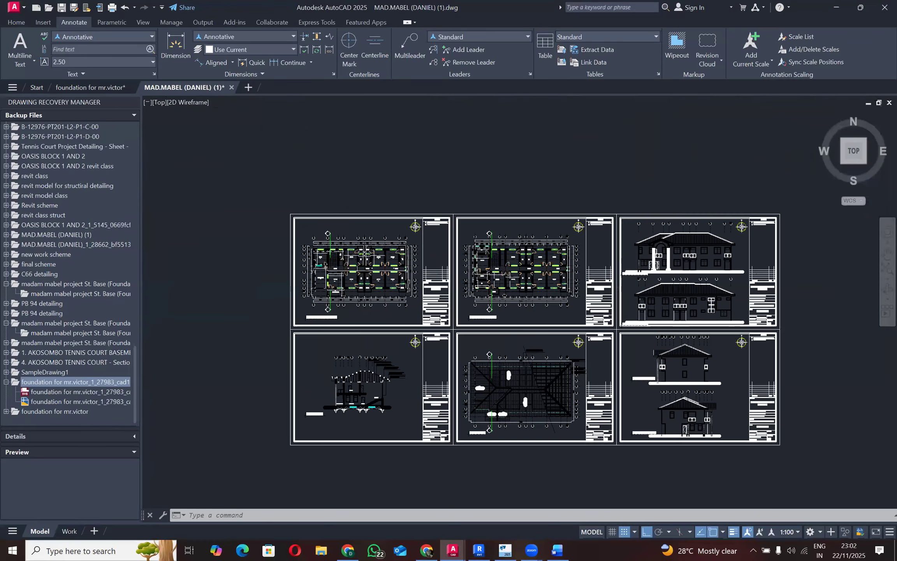
scroll(251, 243, down, 4)
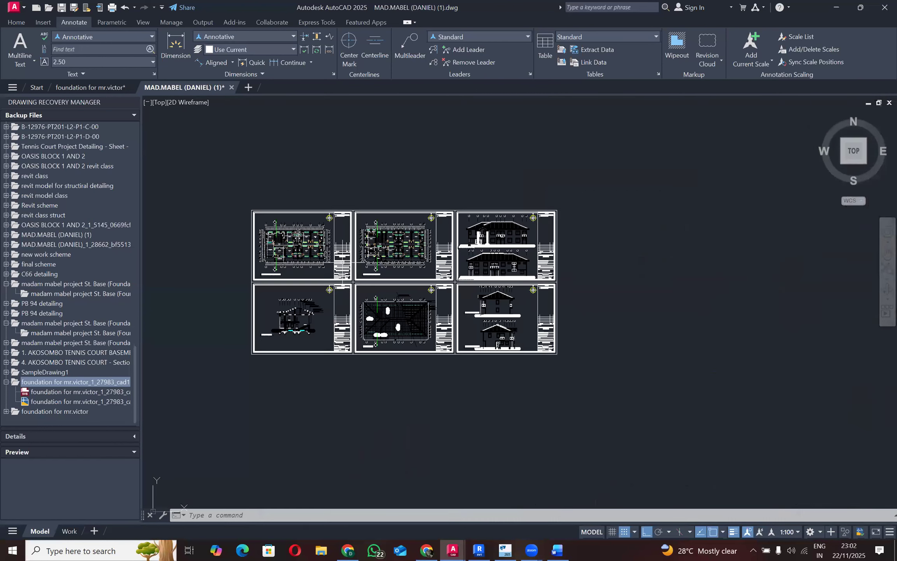
scroll(572, 276, up, 2)
scroll(523, 233, up, 5)
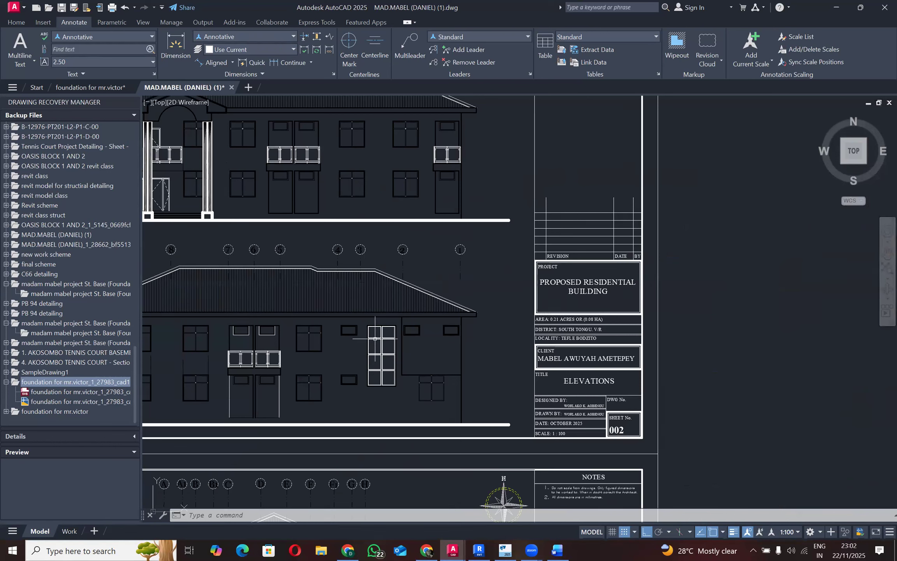
scroll(541, 316, down, 3)
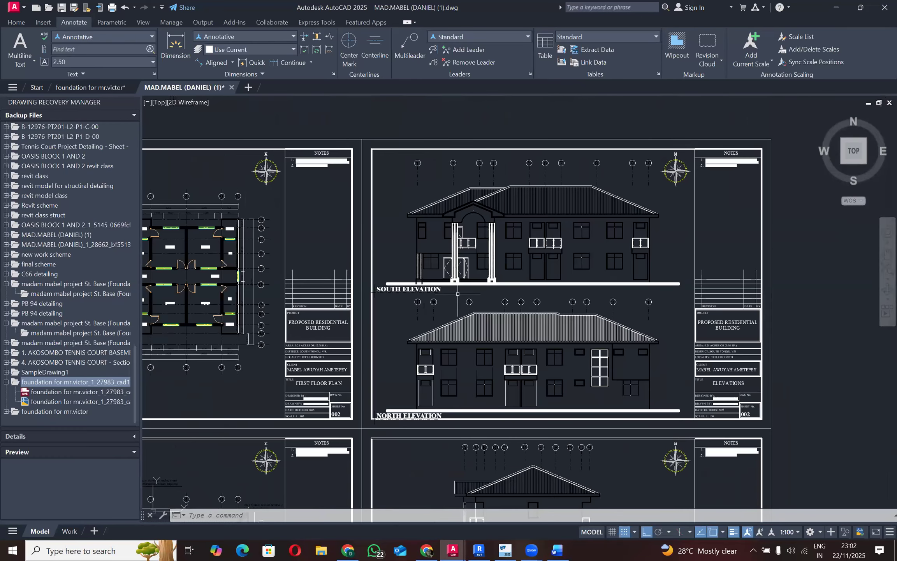
middle_drag(488, 310, 536, 318)
scroll(536, 318, down, 2)
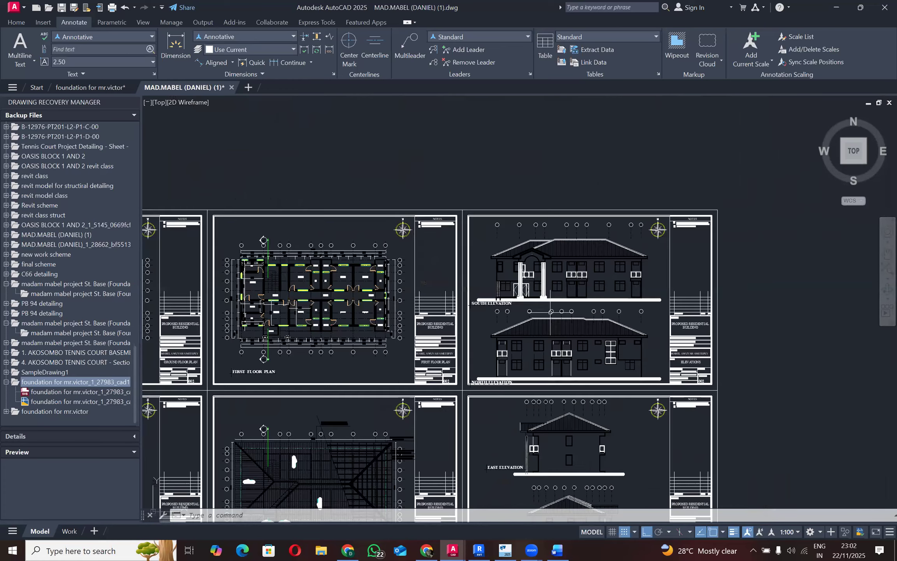
scroll(607, 282, down, 2)
scroll(562, 319, up, 4)
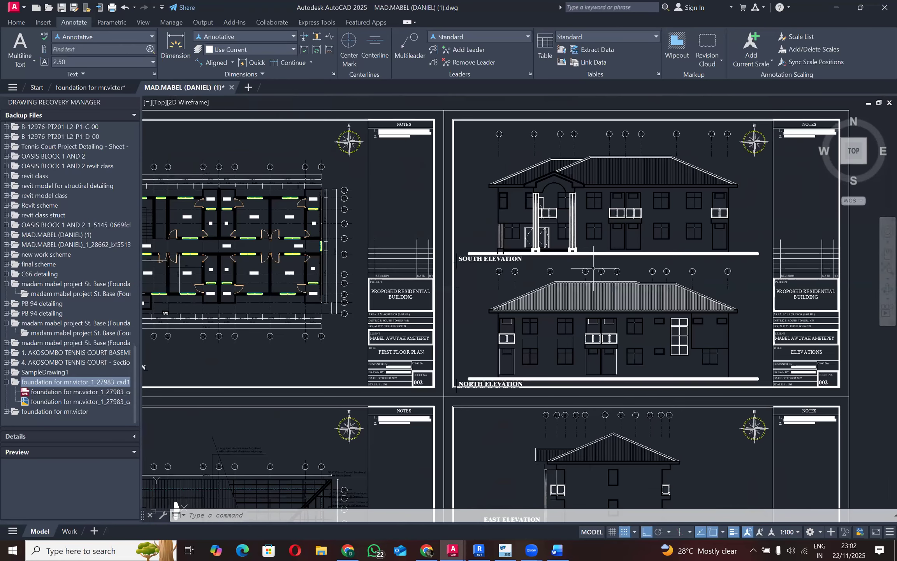
scroll(593, 268, down, 4)
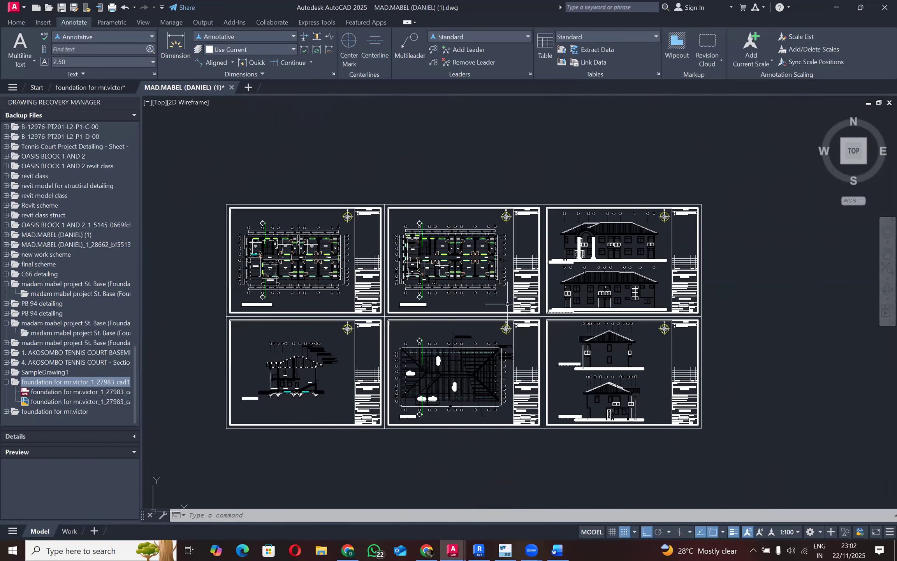
Examine the ground floor plan's room layout, from the kitchen and corridor to the outdoor sitting area and entrance terrace.
scroll(253, 238, up, 14)
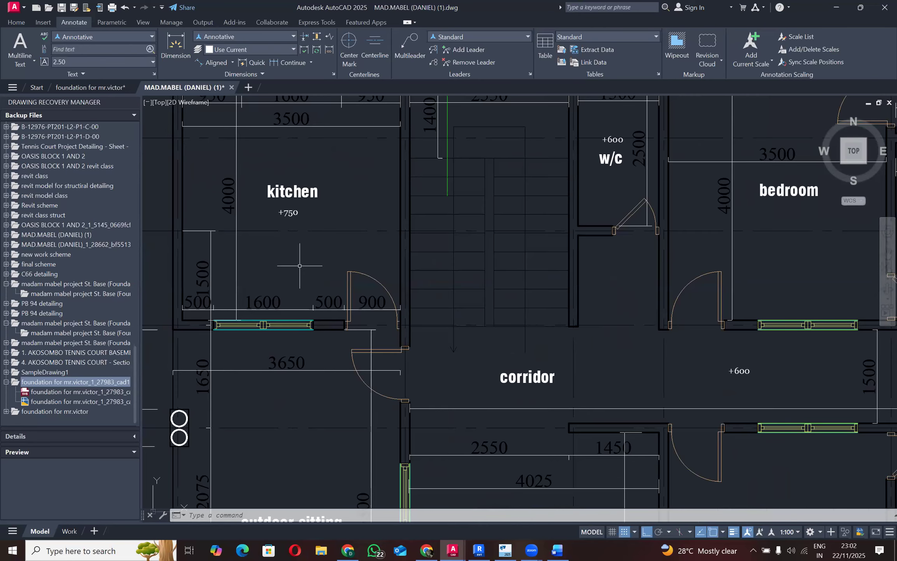
scroll(298, 233, down, 2)
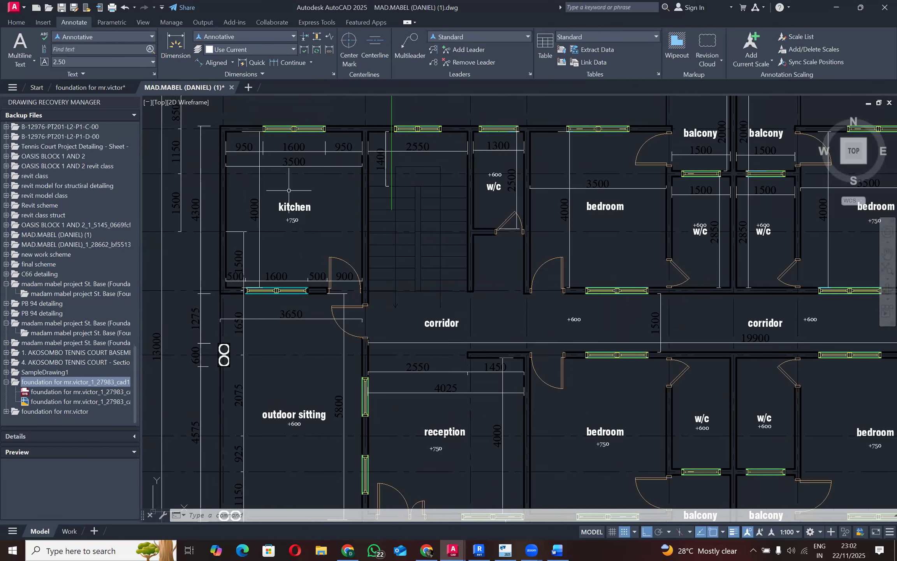
scroll(292, 153, down, 6)
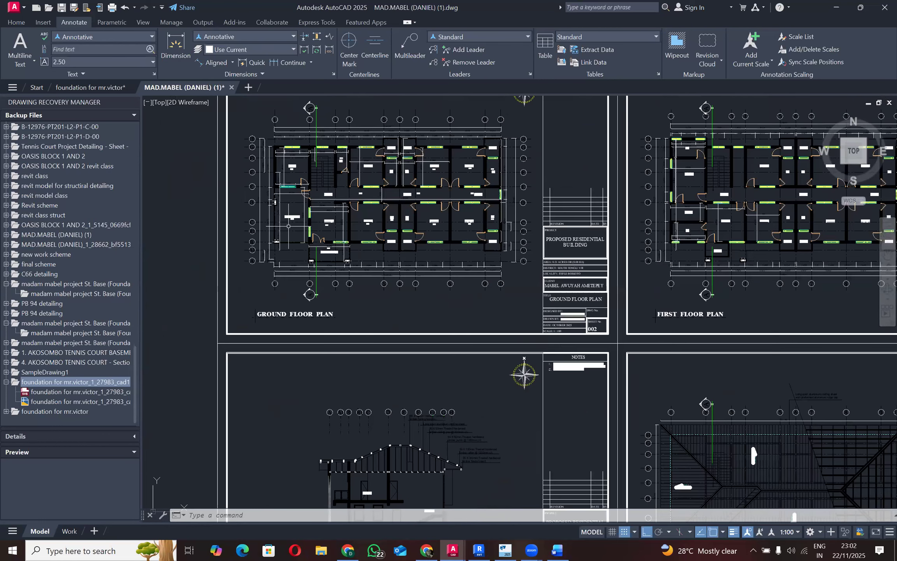
scroll(288, 227, up, 4)
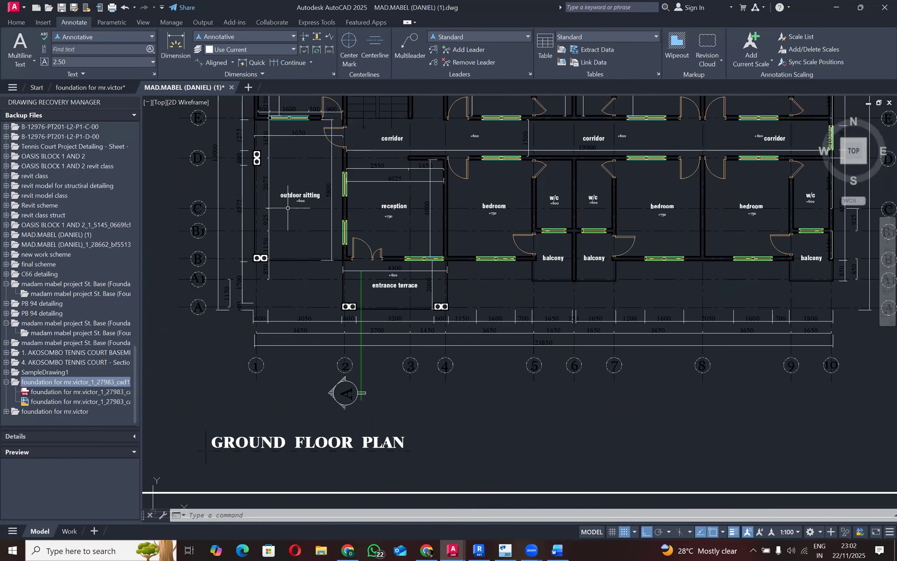
Examine the floor level marks of the outdoor sitting area and the reception on the ground floor plan.
scroll(288, 208, up, 5)
scroll(297, 217, down, 6)
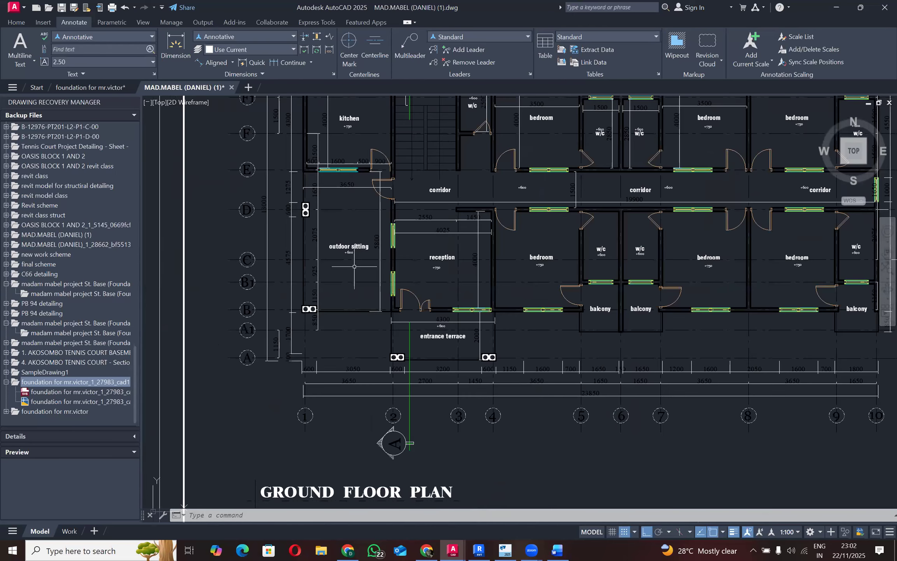
scroll(350, 253, up, 3)
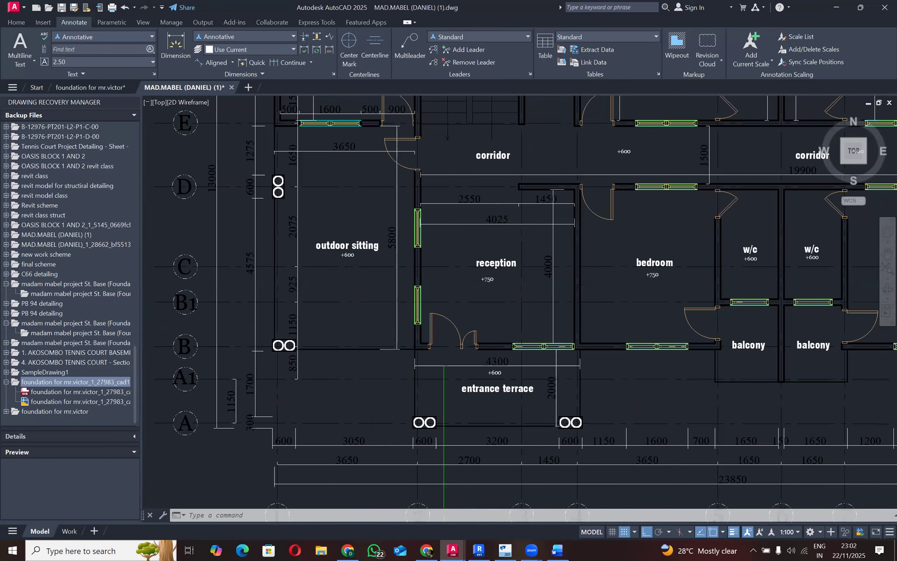
scroll(347, 259, up, 5)
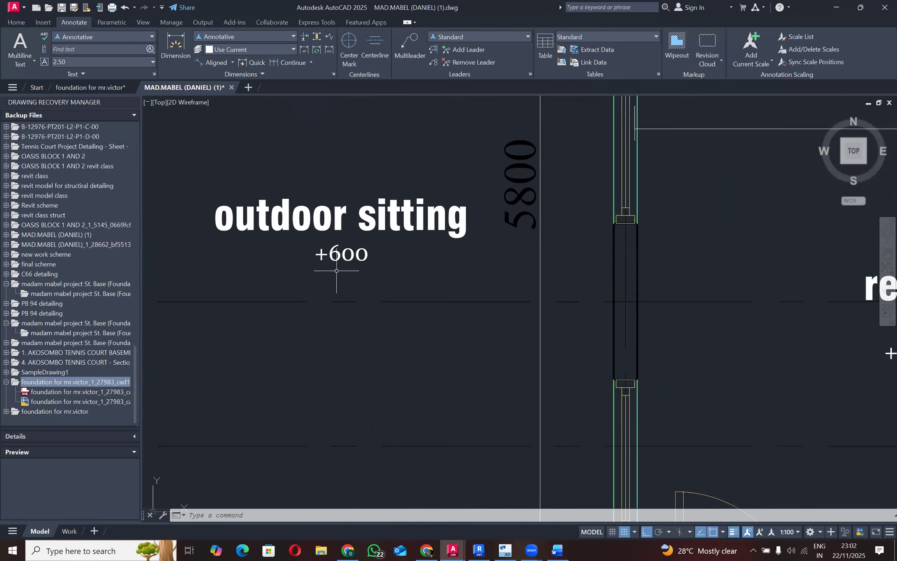
scroll(346, 284, down, 5)
scroll(471, 289, up, 7)
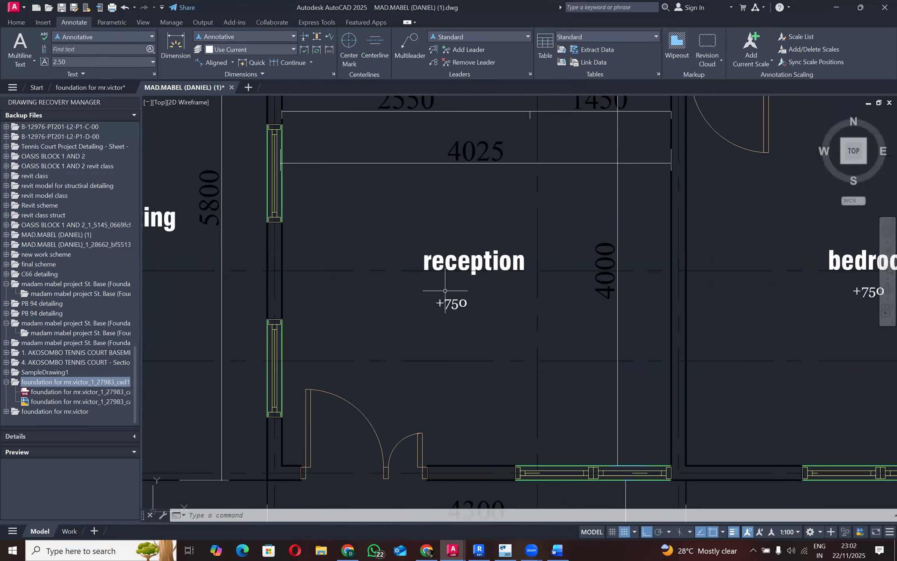
scroll(452, 298, down, 2)
scroll(453, 289, down, 3)
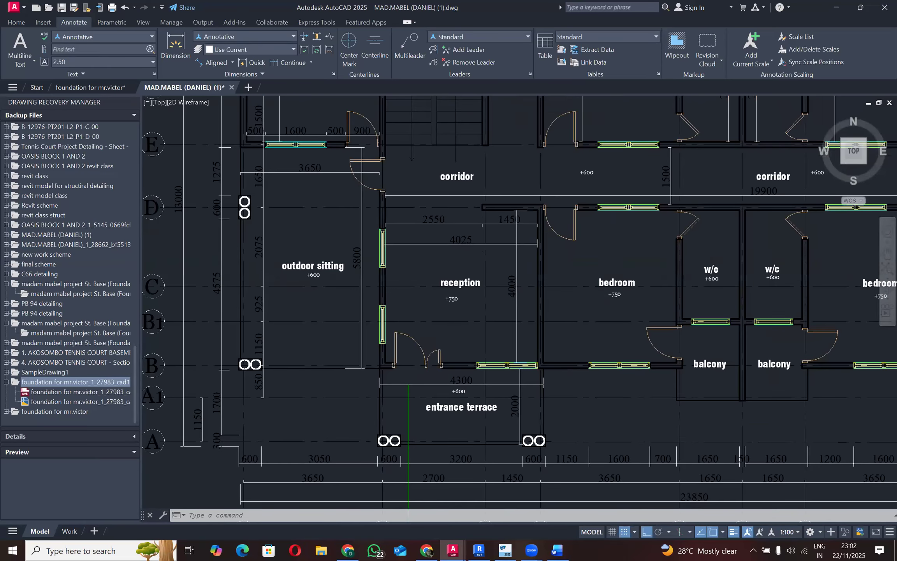
scroll(483, 275, up, 5)
scroll(425, 318, down, 2)
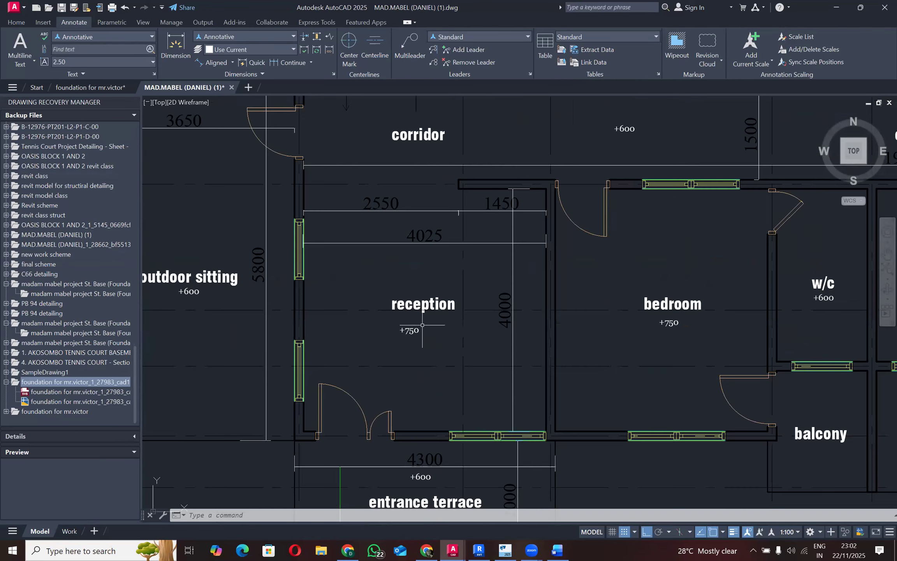
scroll(409, 323, down, 2)
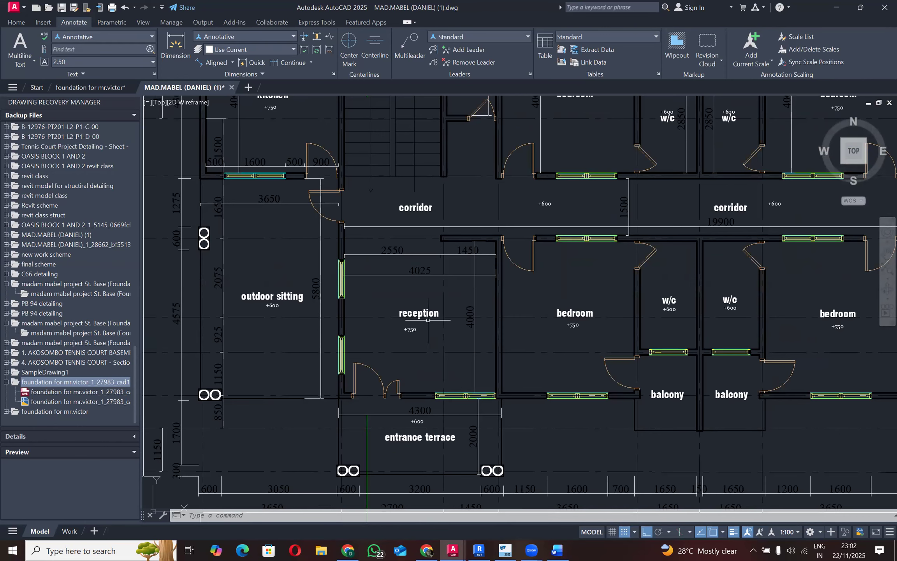
Examine the level marks of the corridor, bedrooms and w/c rooms, and look over the set of drawing sheets.
scroll(417, 322, down, 2)
scroll(536, 316, up, 5)
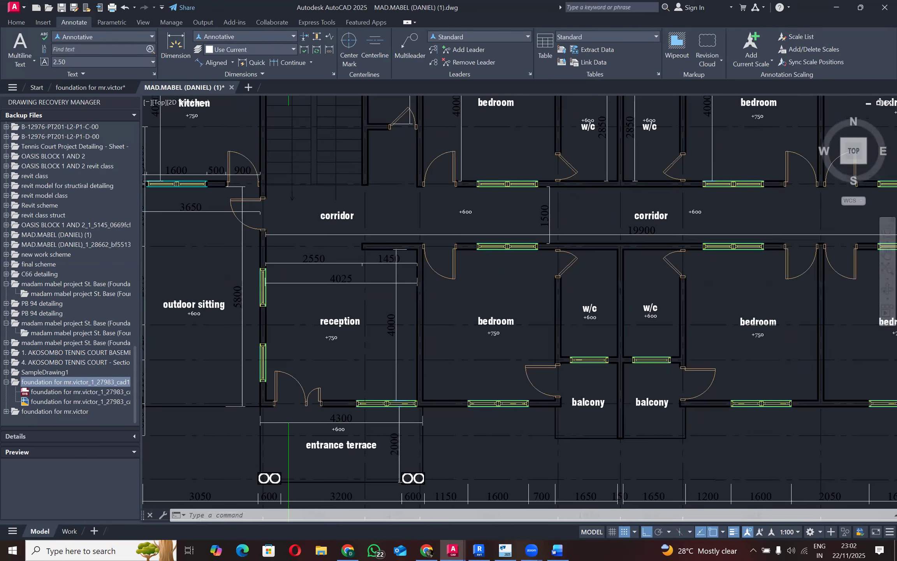
scroll(513, 315, down, 4)
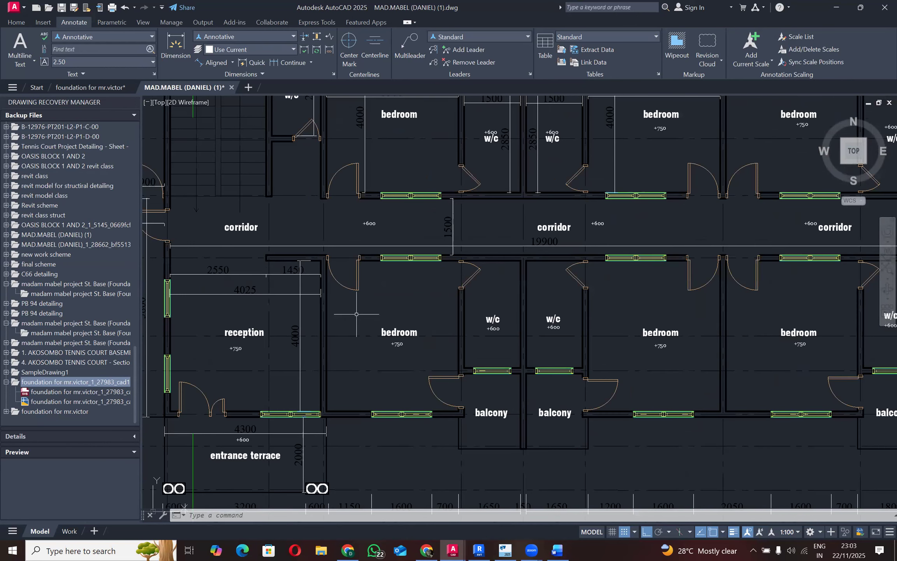
scroll(356, 314, down, 3)
scroll(544, 329, up, 5)
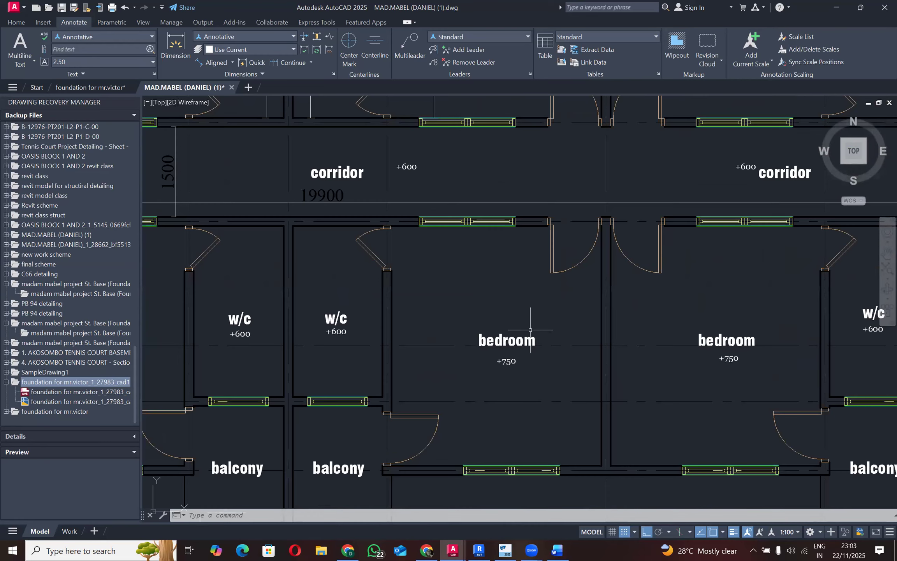
scroll(530, 330, down, 3)
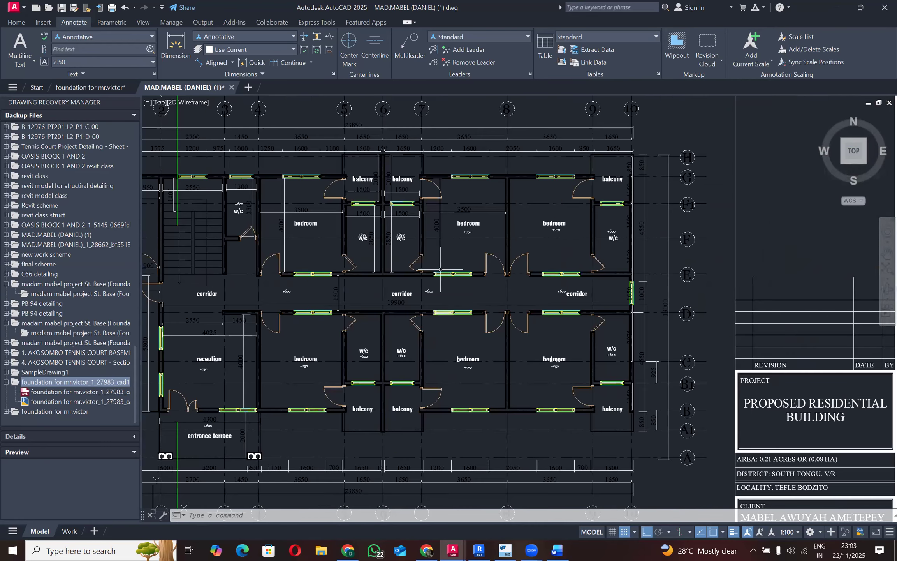
scroll(440, 269, up, 4)
scroll(436, 228, down, 4)
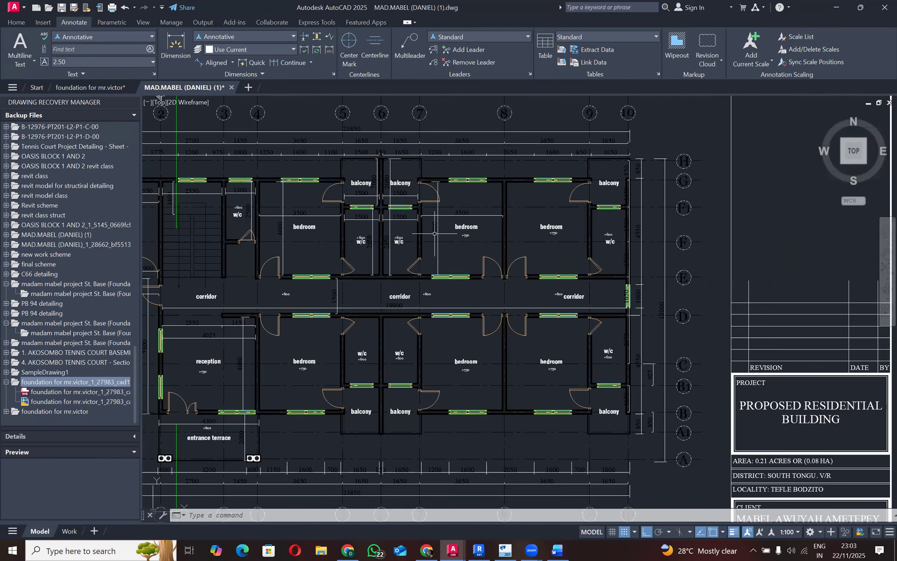
scroll(434, 233, down, 4)
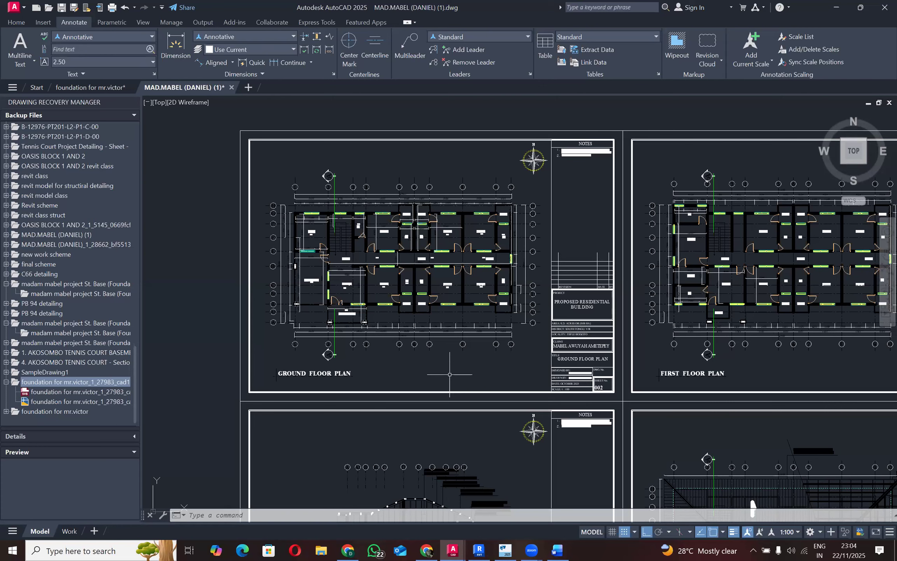
scroll(323, 249, up, 2)
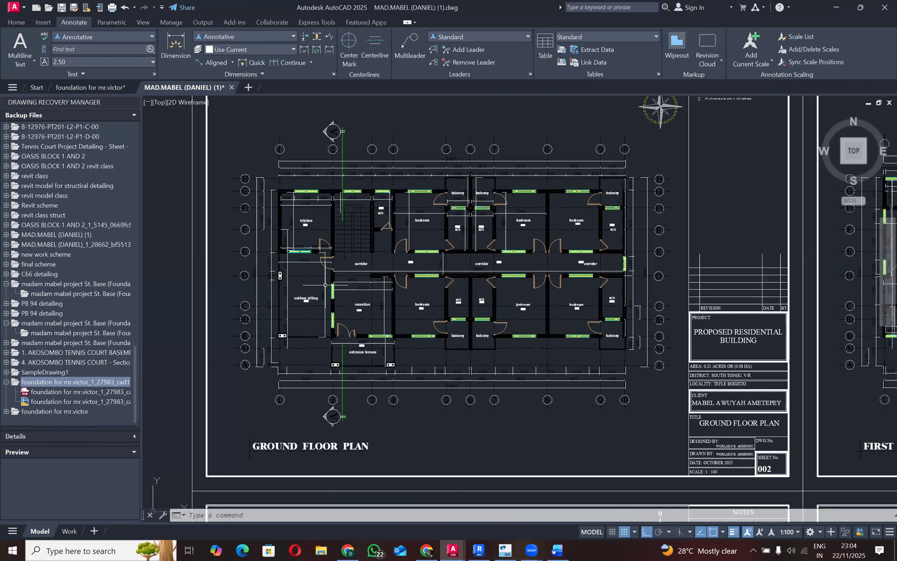
scroll(292, 264, down, 4)
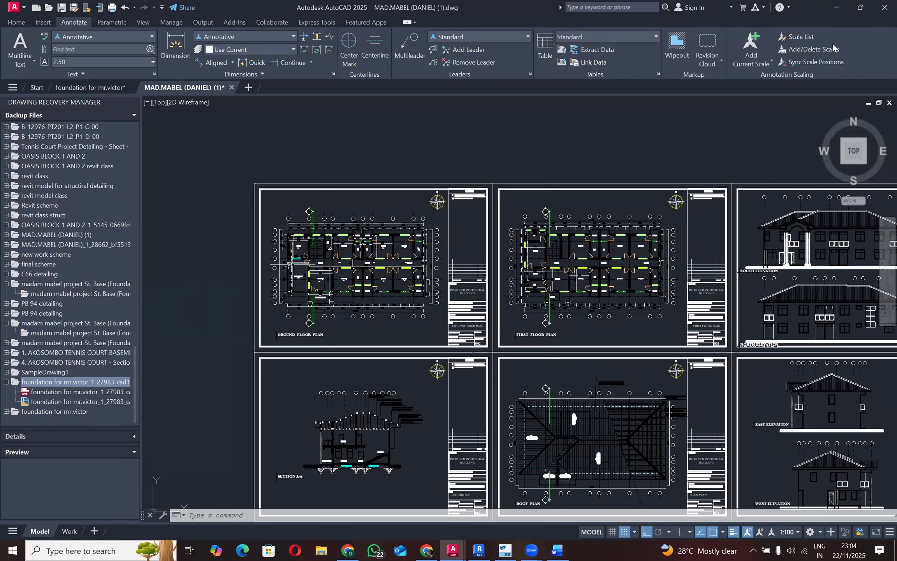
Switch to the Word document and handwrite "1. Model your datum element" in light blue ink under the title.
click(837, 3)
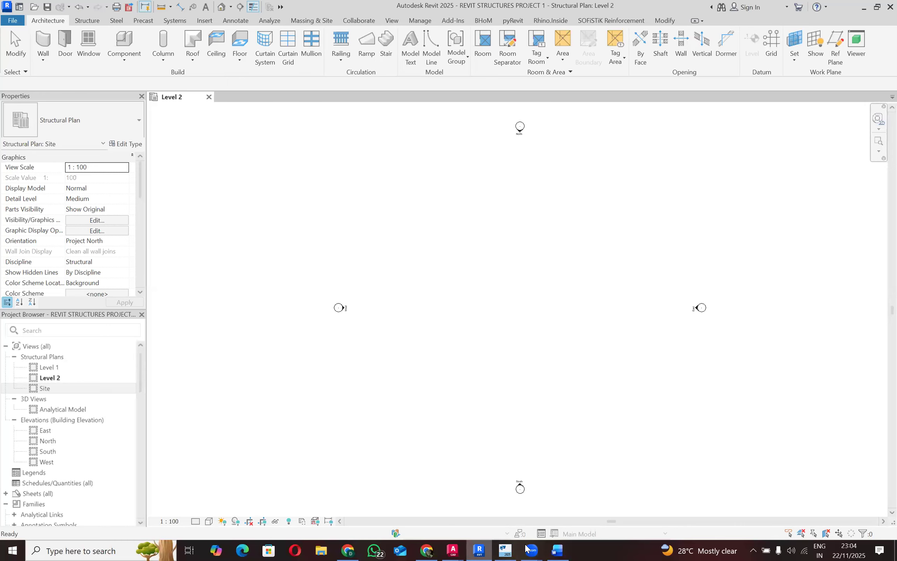
click(557, 550)
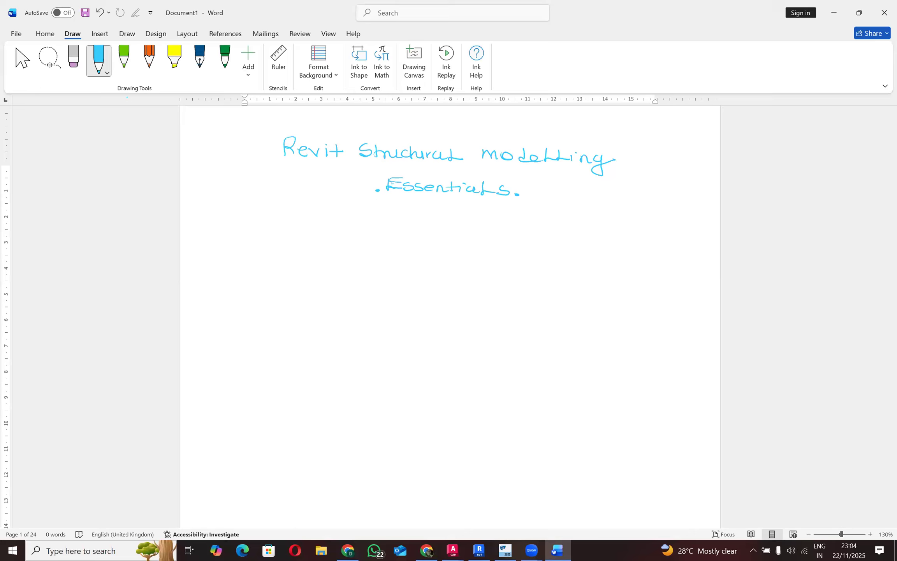
mouse_move(252, 228)
mouse_down()
mouse_move(263, 222)
mouse_move(260, 239)
mouse_up()
drag(253, 240, 267, 240)
mouse_move(295, 236)
mouse_down()
mouse_move(298, 225)
mouse_move(306, 238)
mouse_move(352, 238)
mouse_up()
mouse_move(354, 230)
mouse_down()
mouse_move(408, 246)
mouse_move(417, 236)
mouse_move(469, 245)
mouse_up()
mouse_move(475, 231)
mouse_down()
mouse_move(475, 243)
mouse_move(485, 237)
mouse_up()
mouse_move(482, 237)
mouse_down()
mouse_move(508, 249)
mouse_move(605, 244)
mouse_move(619, 253)
mouse_up()
drag(623, 240, 627, 253)
drag(625, 245, 640, 243)
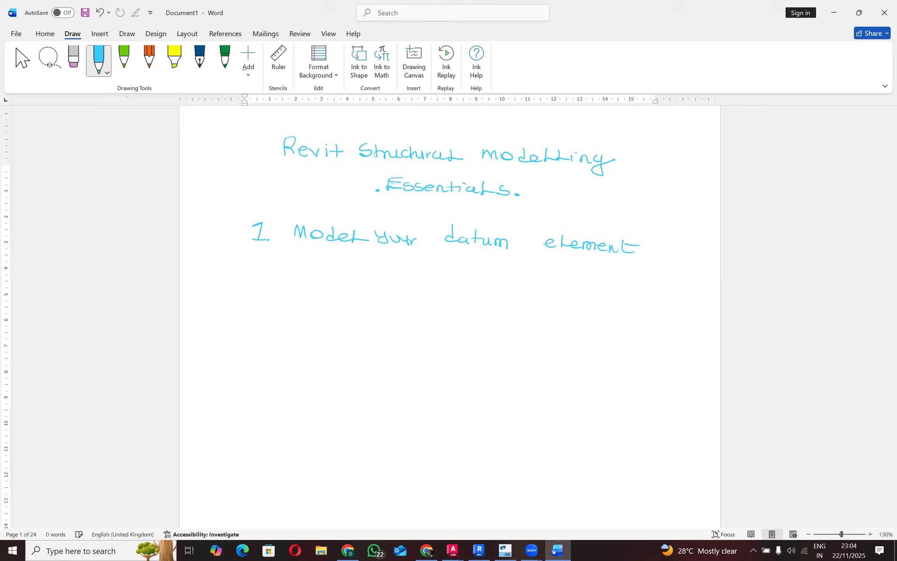
Handwrite bullet points beneath the datum element heading and start the first entry, "Grid Lines".
drag(328, 267, 331, 290)
mouse_move(362, 258)
mouse_down()
mouse_move(365, 274)
mouse_move(383, 273)
mouse_up()
drag(397, 261, 406, 274)
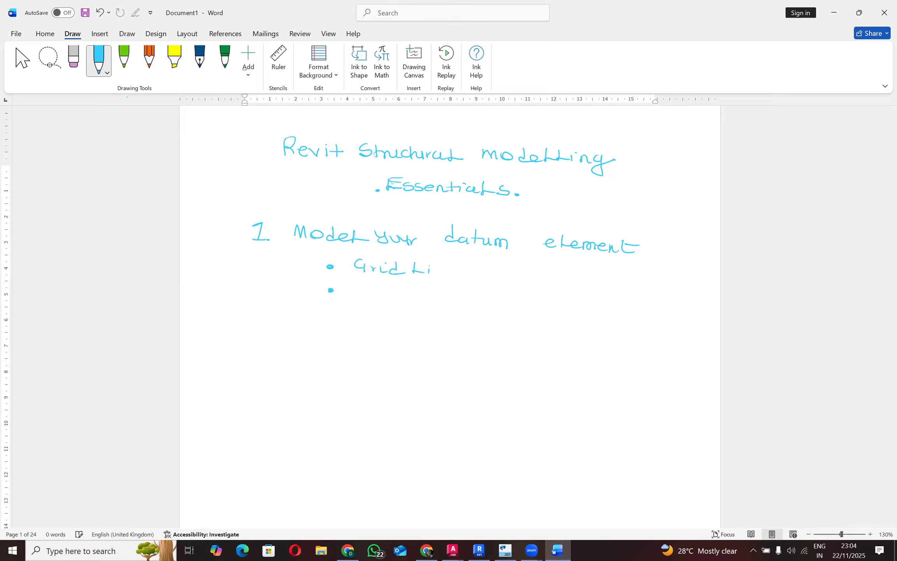
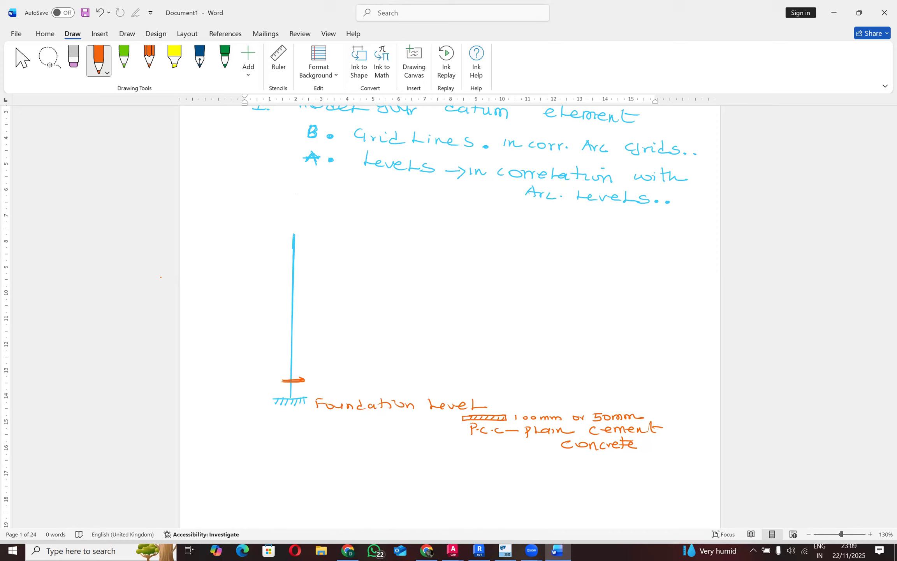
Annotate the level sketch in orange with 1m above the foundation, the A.G level label, and 0.75 up to the G.F level.
mouse_move(321, 384)
mouse_down()
mouse_move(319, 392)
mouse_move(346, 392)
mouse_up()
drag(258, 375, 261, 382)
drag(256, 383, 271, 383)
drag(303, 372, 325, 375)
click(311, 375)
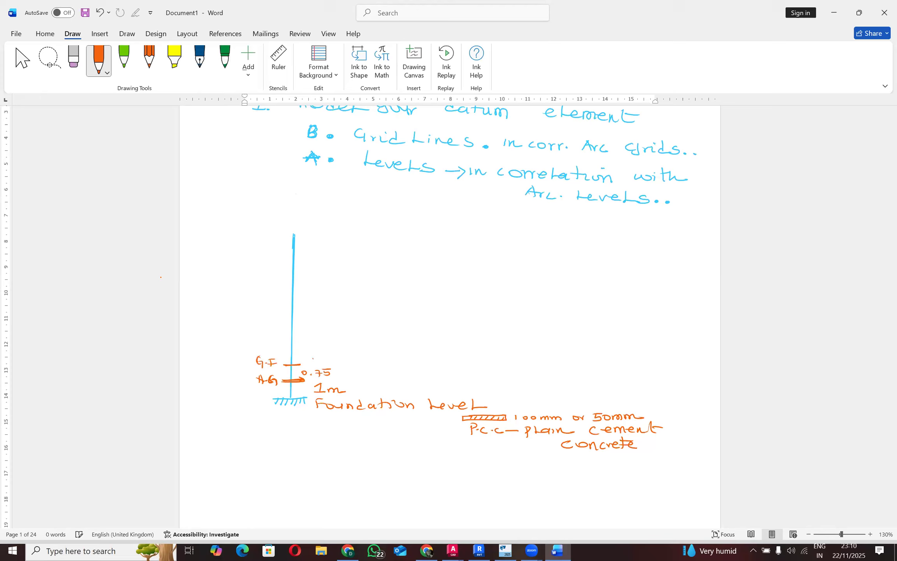
Write 1.75 beside the G.F level and mark and label the F.F level above it on the vertical line.
drag(322, 363, 336, 366)
drag(286, 340, 301, 339)
drag(275, 336, 276, 342)
drag(274, 334, 282, 334)
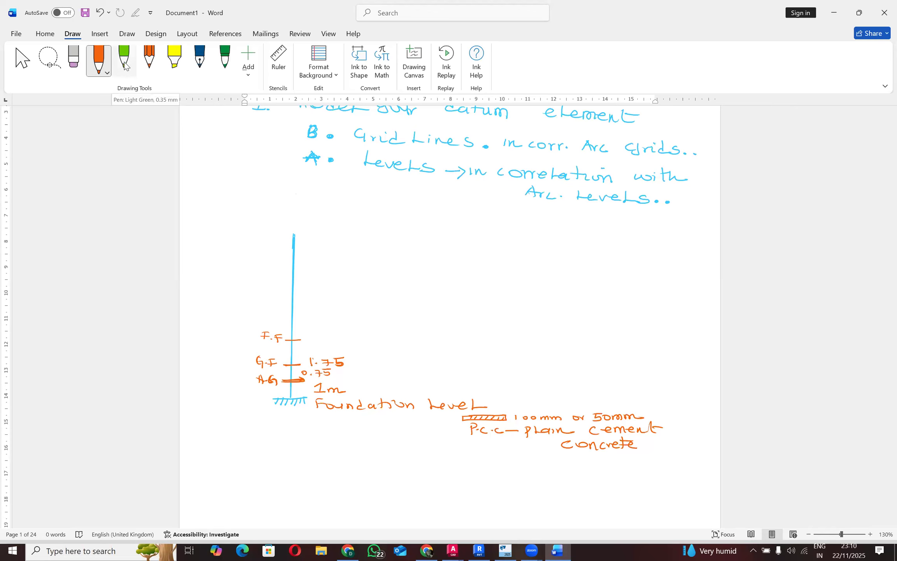
In yellow ink, write 3.15 between the G.F and F.F levels and work out 3.15 + 1.75 = 4.90 beside the sketch.
click(108, 73)
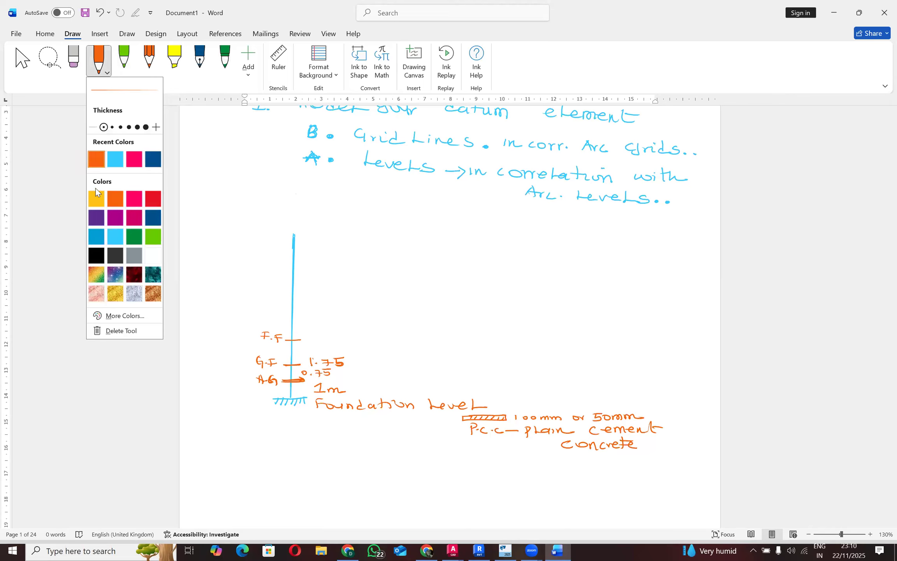
click(96, 198)
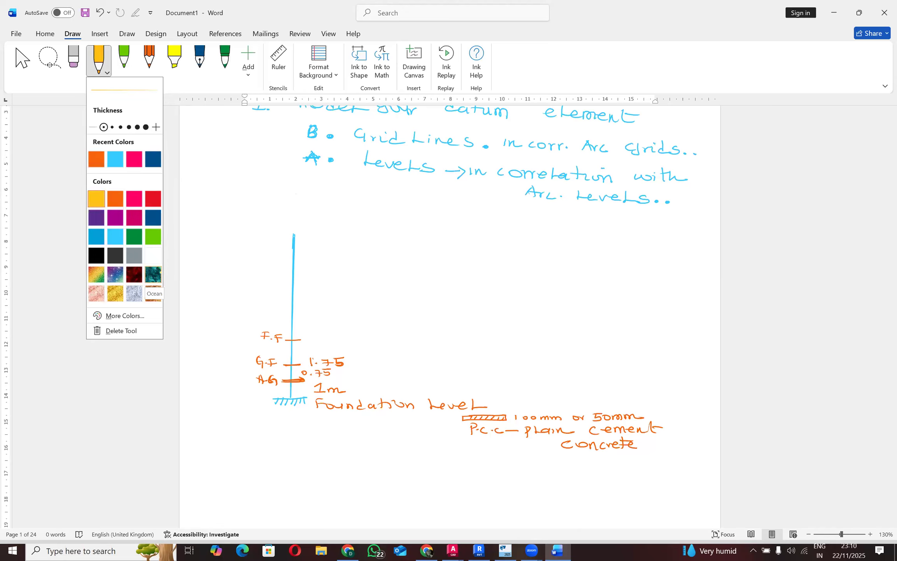
drag(296, 347, 299, 348)
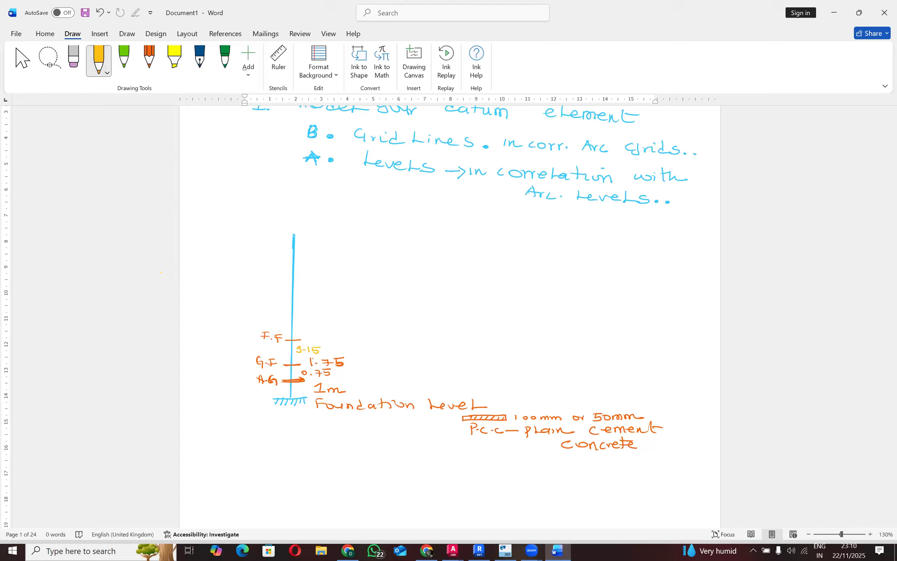
drag(211, 201, 213, 211)
drag(219, 205, 223, 205)
drag(225, 202, 230, 210)
drag(211, 233, 238, 233)
drag(221, 186, 224, 196)
drag(216, 236, 240, 246)
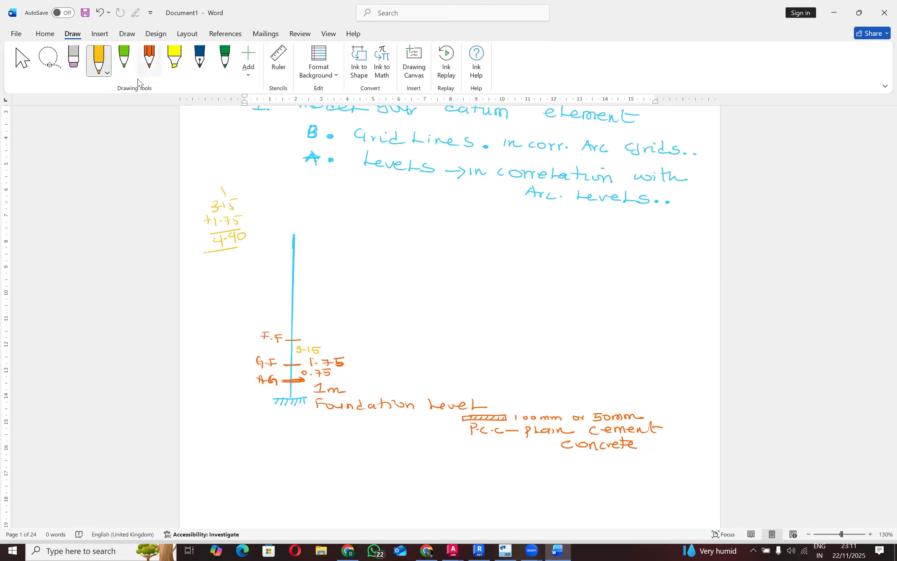
In orange ink, write 4.90 m beside the F.F level and add the unit m to the G.F level's 1.75.
click(107, 72)
click(117, 161)
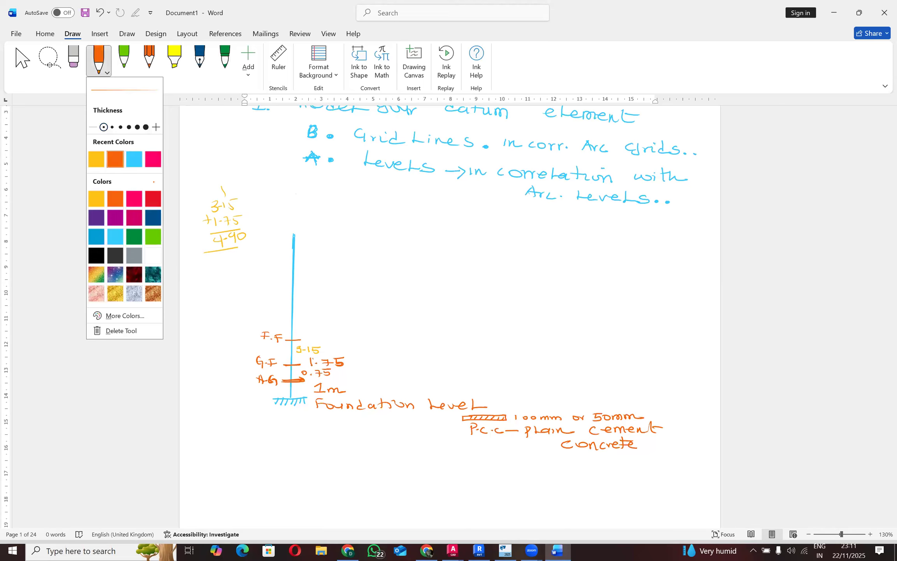
mouse_move(313, 336)
mouse_down()
mouse_move(338, 344)
mouse_move(336, 337)
mouse_up()
click(319, 341)
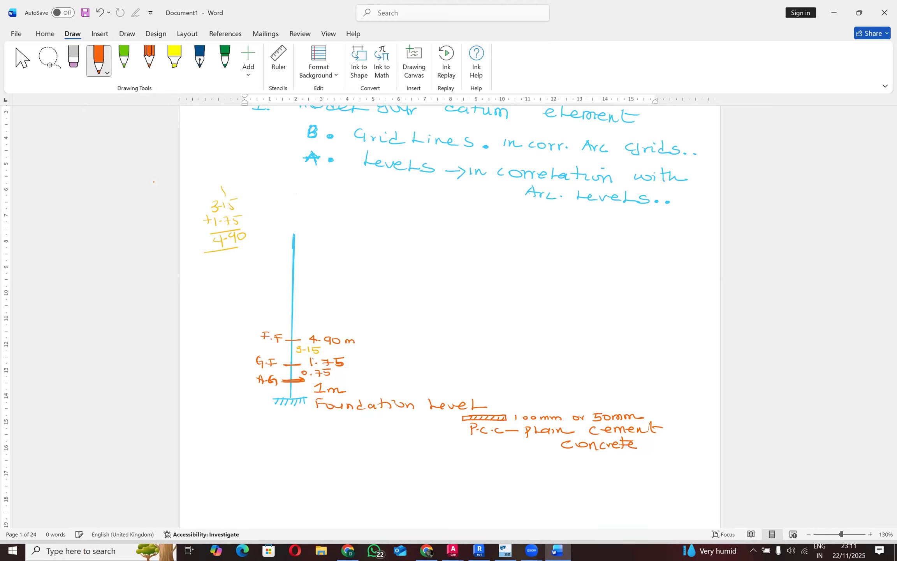
drag(353, 365, 360, 365)
Mark and label the R.L level above F.F in orange, and write the 3.7 storey height between them in yellow.
drag(285, 310, 299, 309)
drag(262, 302, 262, 311)
drag(262, 303, 274, 314)
click(99, 68)
click(118, 159)
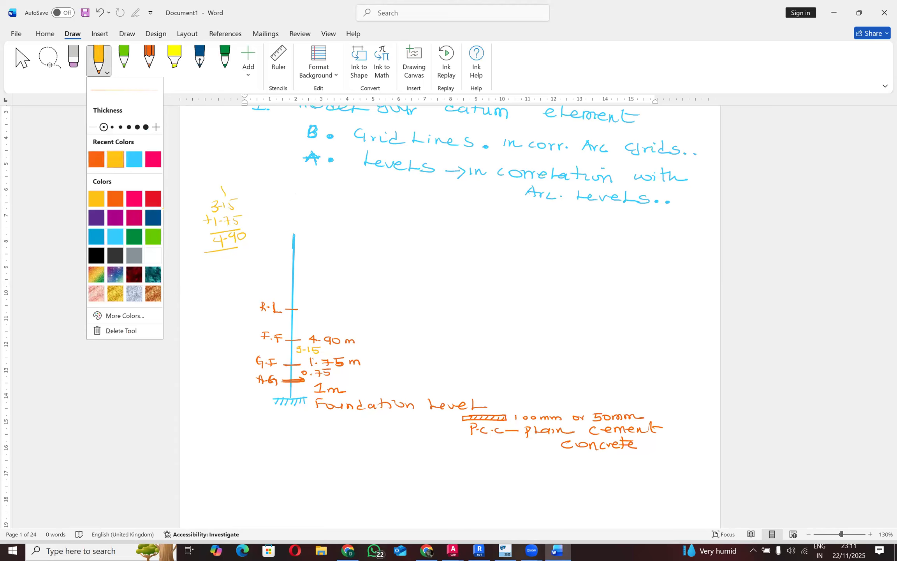
click(163, 208)
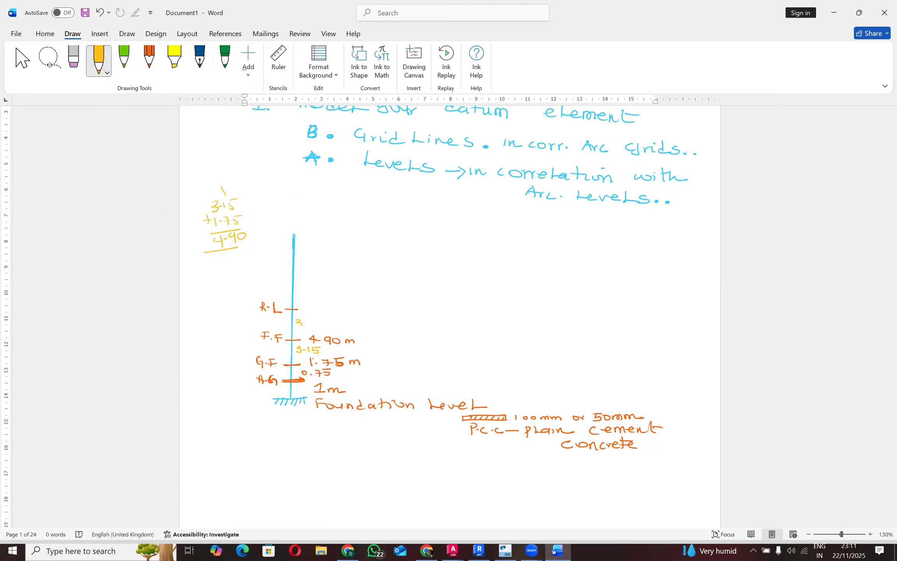
drag(312, 322, 313, 327)
click(98, 73)
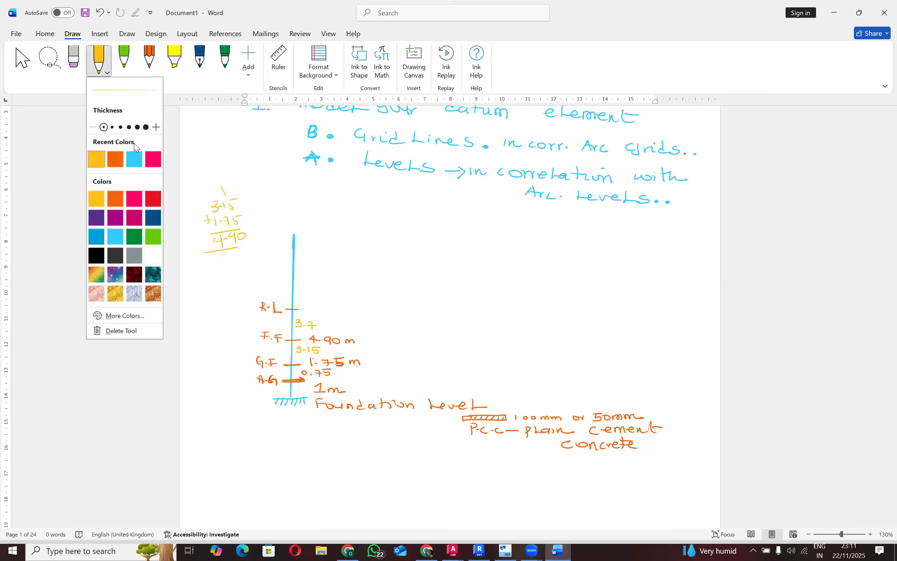
click(115, 158)
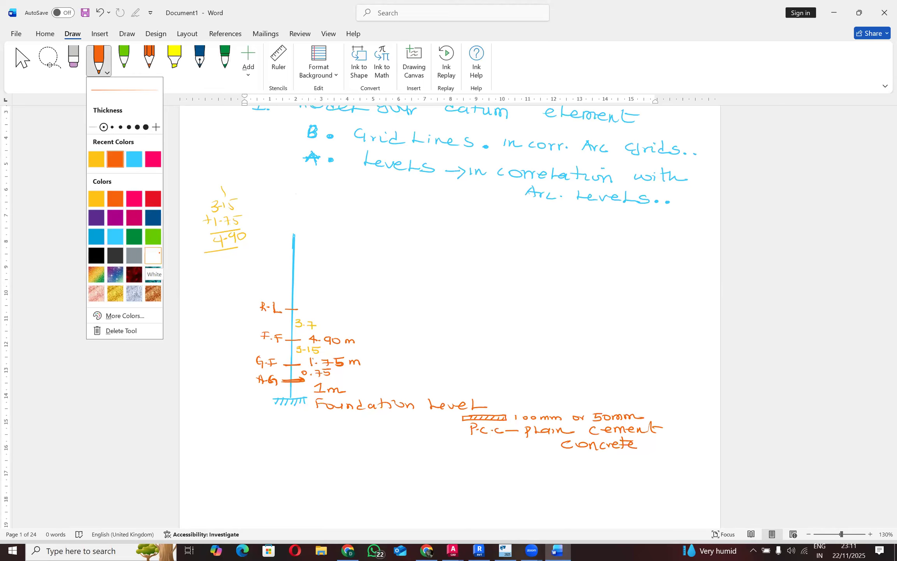
click(102, 159)
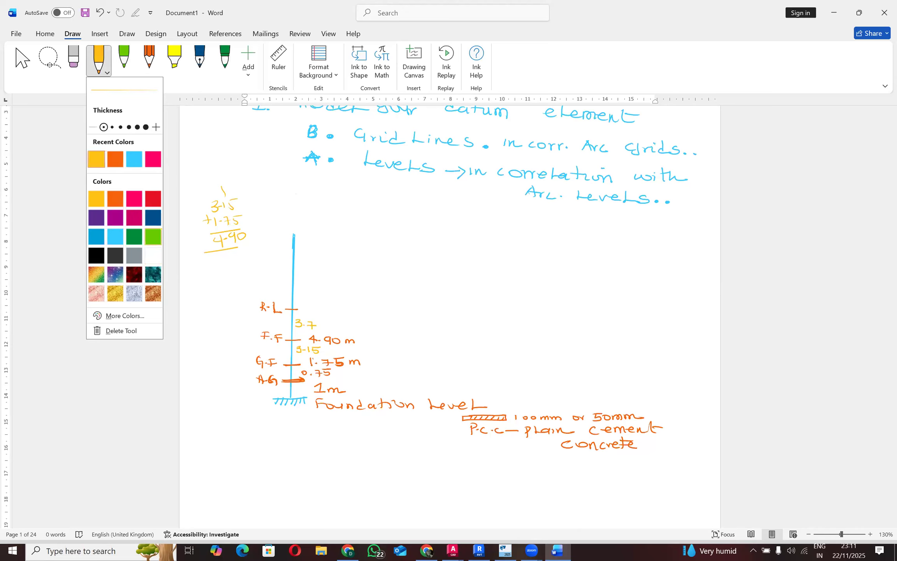
Handwrite the sum 4.90 + 3.70 = 8.60 in yellow ink below the first calculation.
mouse_move(202, 266)
mouse_down()
mouse_move(205, 277)
mouse_move(225, 268)
mouse_move(197, 287)
mouse_up()
mouse_move(194, 283)
mouse_down()
mouse_move(193, 291)
mouse_move(233, 283)
mouse_move(231, 306)
mouse_up()
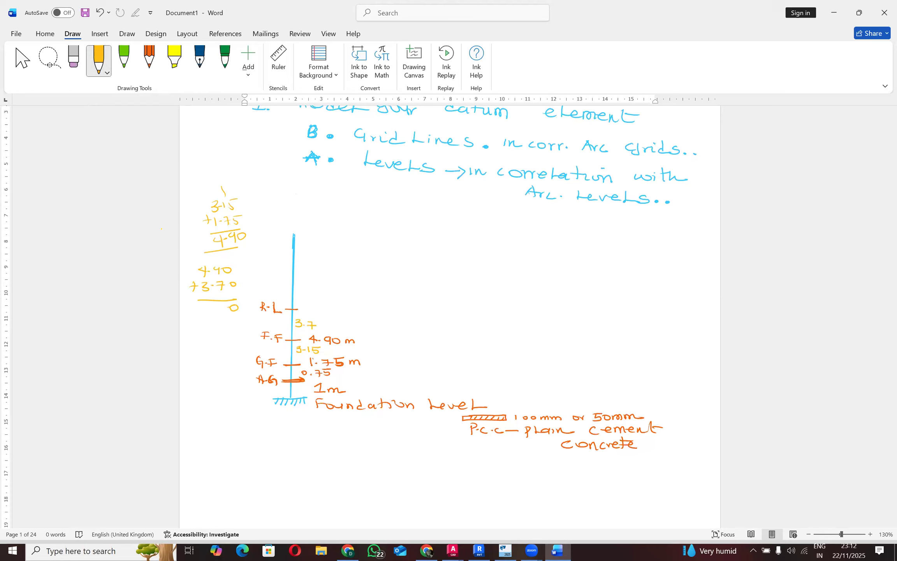
drag(229, 305, 224, 310)
drag(210, 305, 207, 306)
In orange ink, write 8.60m beside the R.L level on the level sketch.
click(99, 66)
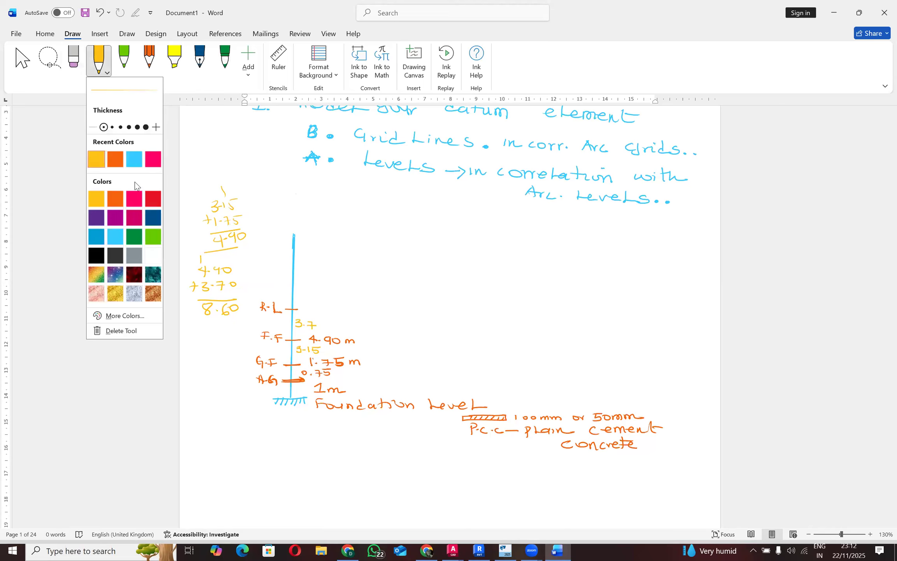
click(124, 165)
click(311, 305)
mouse_move(315, 305)
mouse_down()
mouse_move(309, 311)
mouse_move(355, 312)
mouse_up()
click(318, 310)
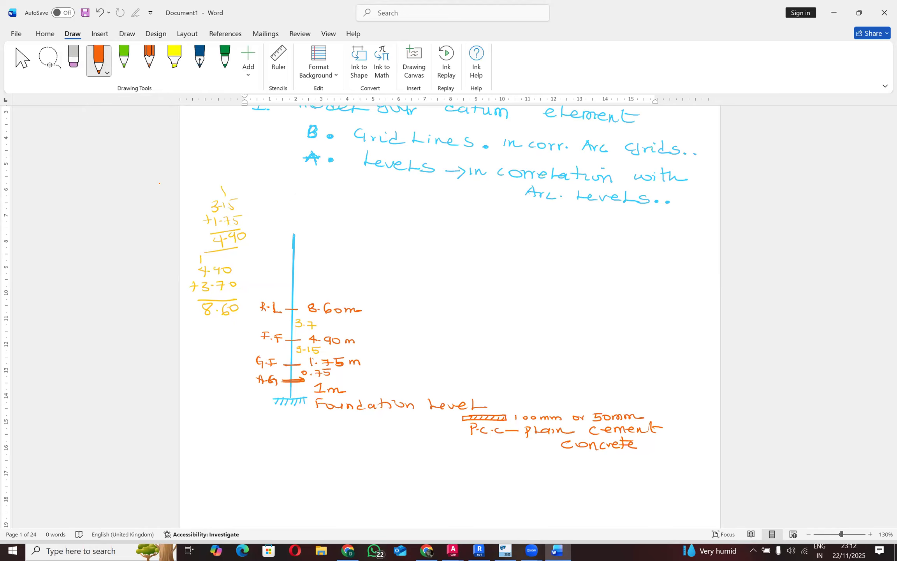
Sketch a hatched triangular roof above the R.L level in orange, and trace over its 8.60 value in green ink.
mouse_move(302, 248)
mouse_down()
mouse_move(275, 289)
mouse_move(309, 277)
mouse_move(318, 290)
mouse_move(250, 307)
mouse_up()
mouse_move(288, 280)
mouse_down()
mouse_move(306, 275)
mouse_move(305, 299)
mouse_up()
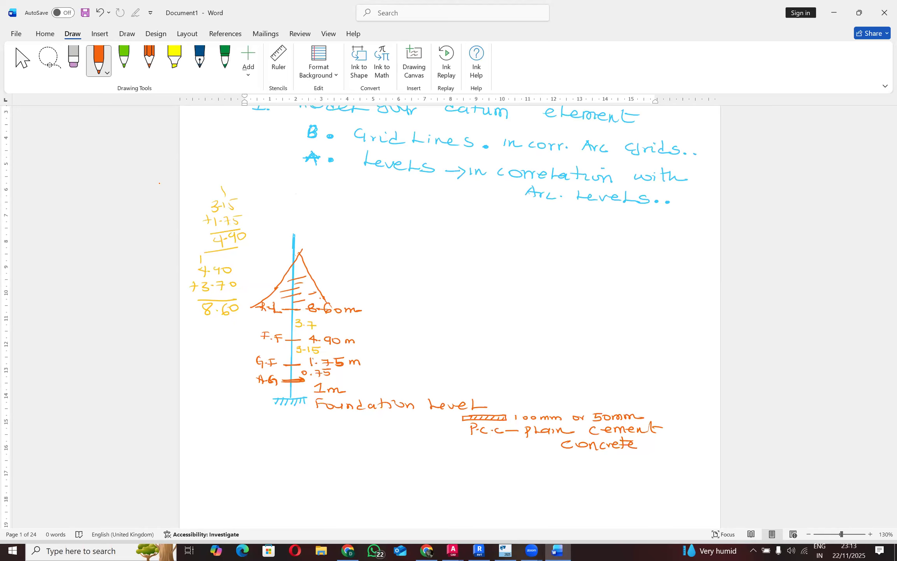
click(124, 58)
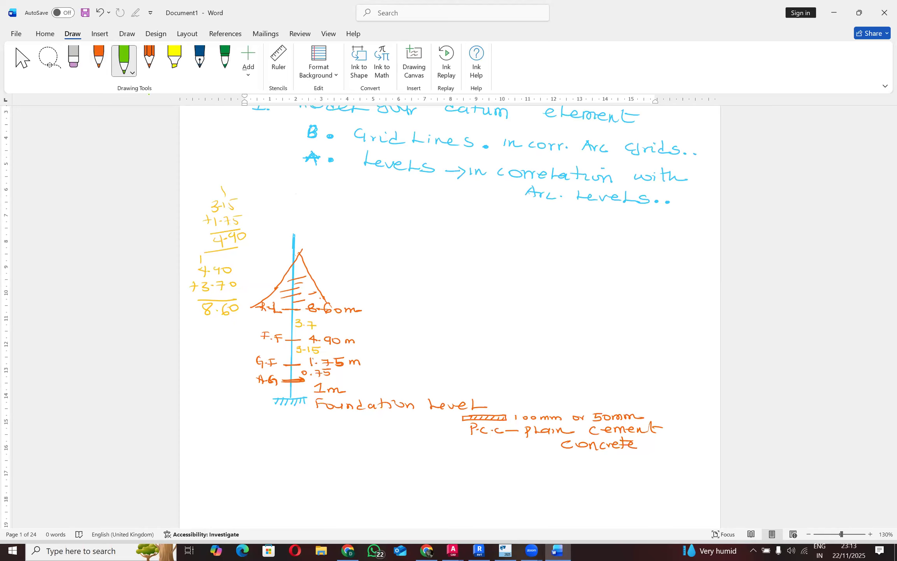
drag(311, 307, 317, 301)
drag(341, 308, 340, 308)
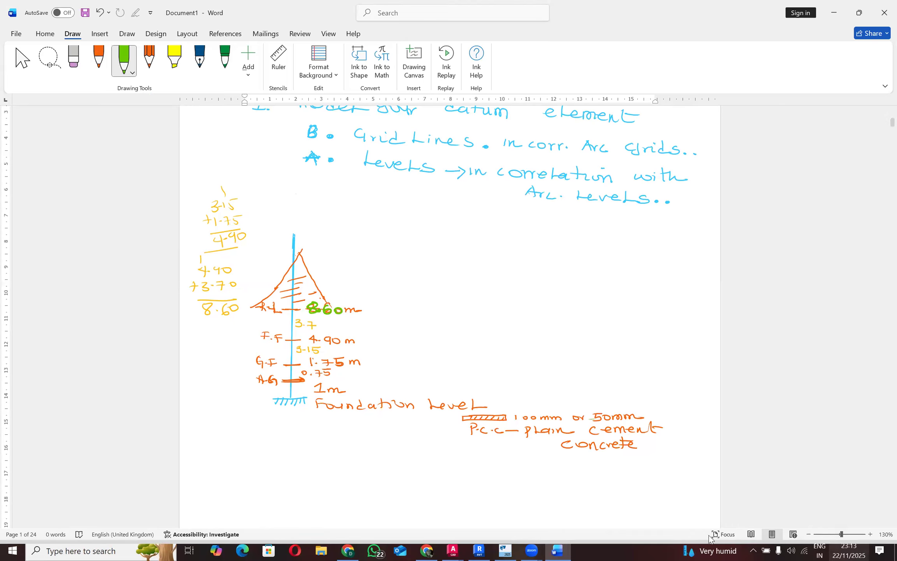
Switch to Revit and rename Level 1 in the East elevation as Foundation Level.
click(480, 549)
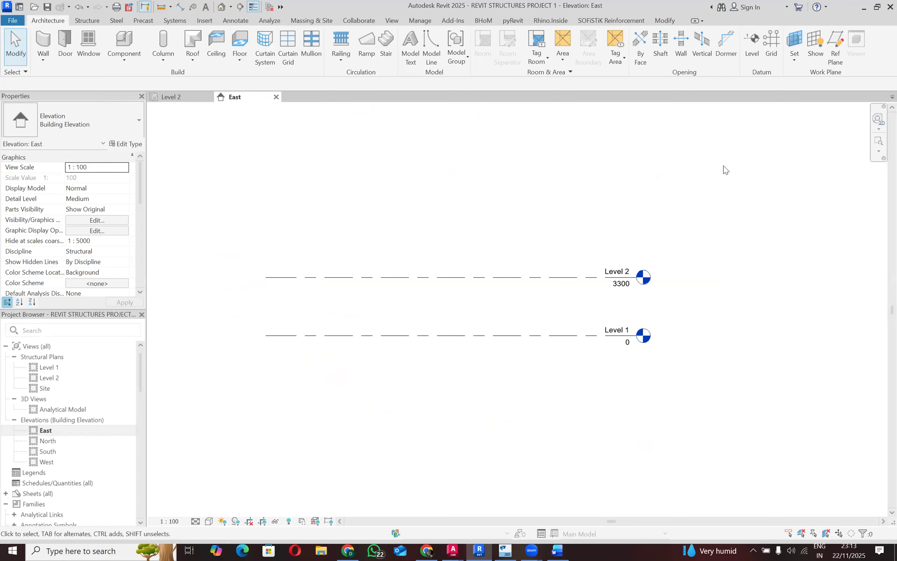
click(602, 334)
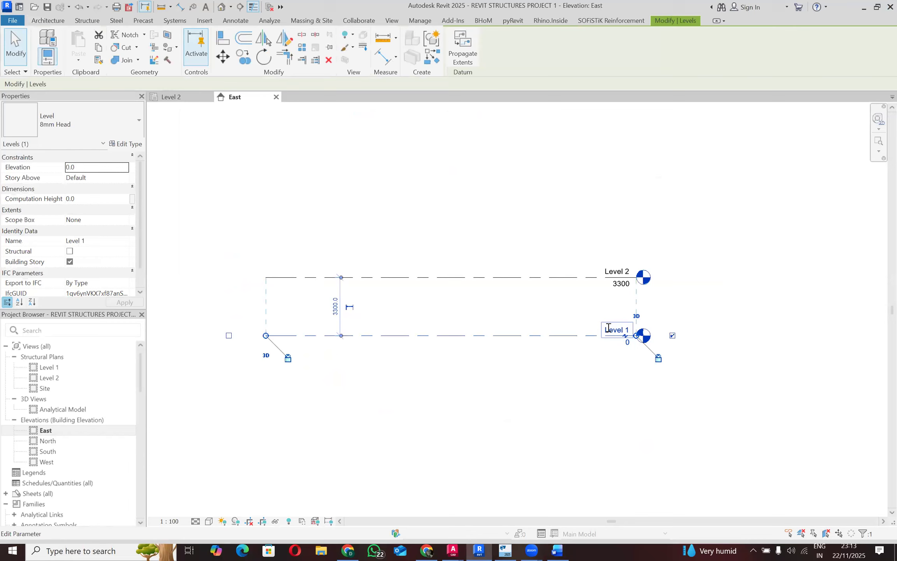
click(610, 332)
key(BackSpace)
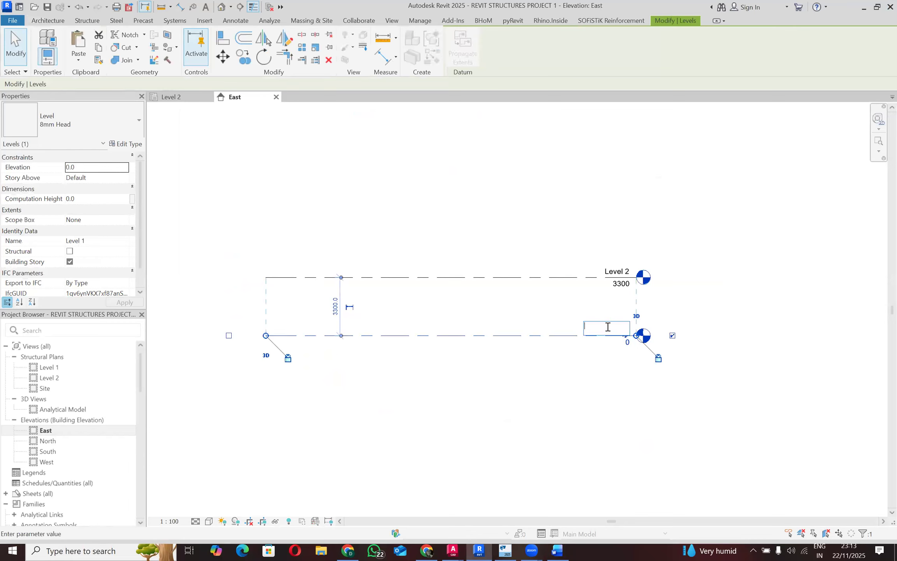
text(f)
key(BackSpace)
text(f)
key(BackSpace)
text(F)
text(ounda)
text(tion Level)
click(755, 323)
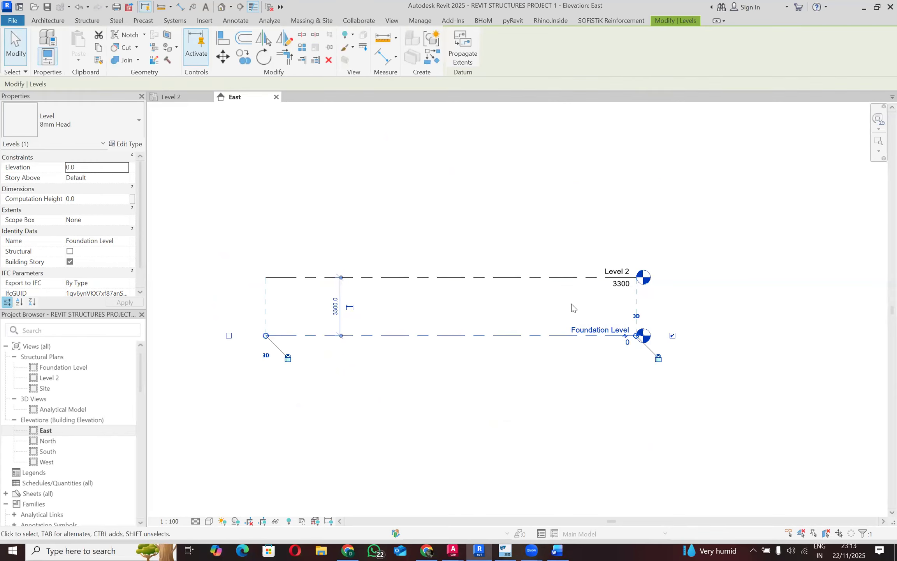
click(548, 350)
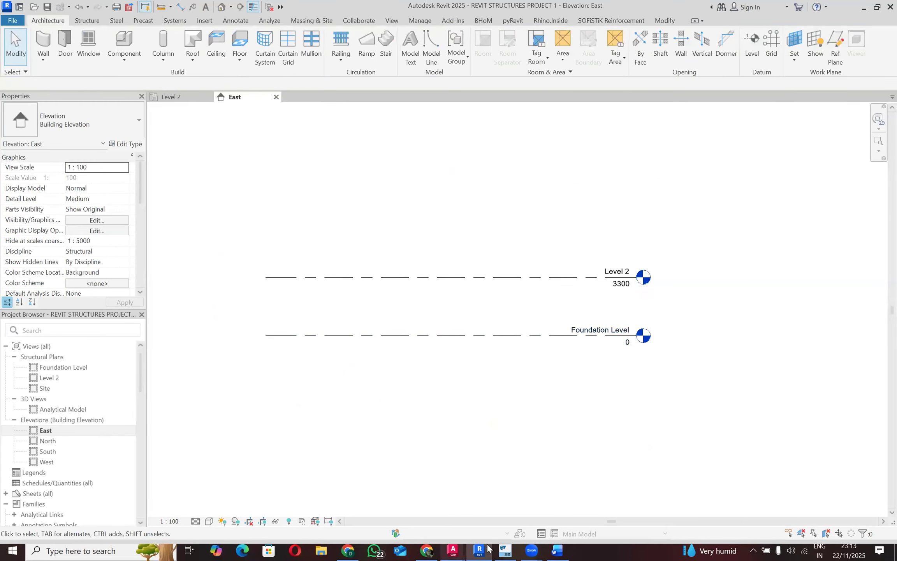
Check the level sketch in Word and rename Level 2 in Revit as Ground Floor level.
click(556, 550)
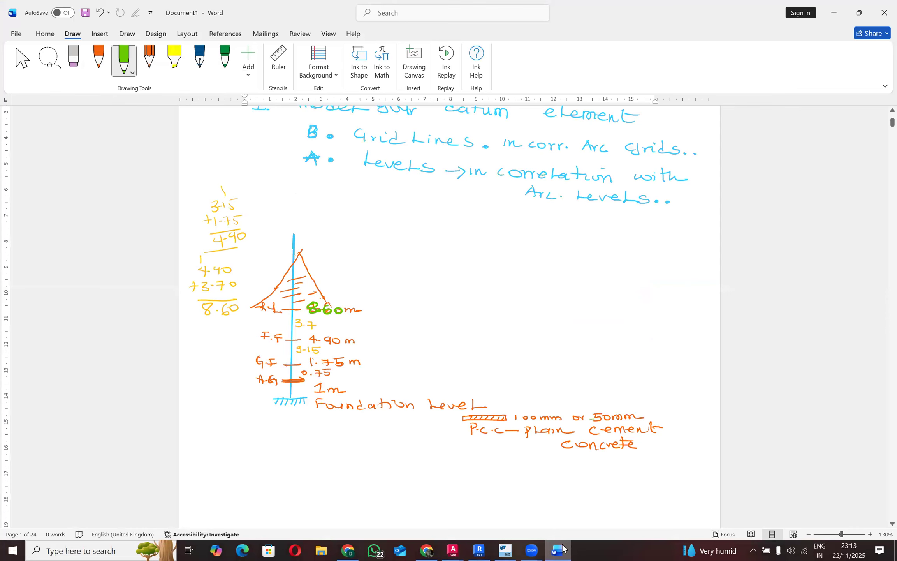
click(563, 549)
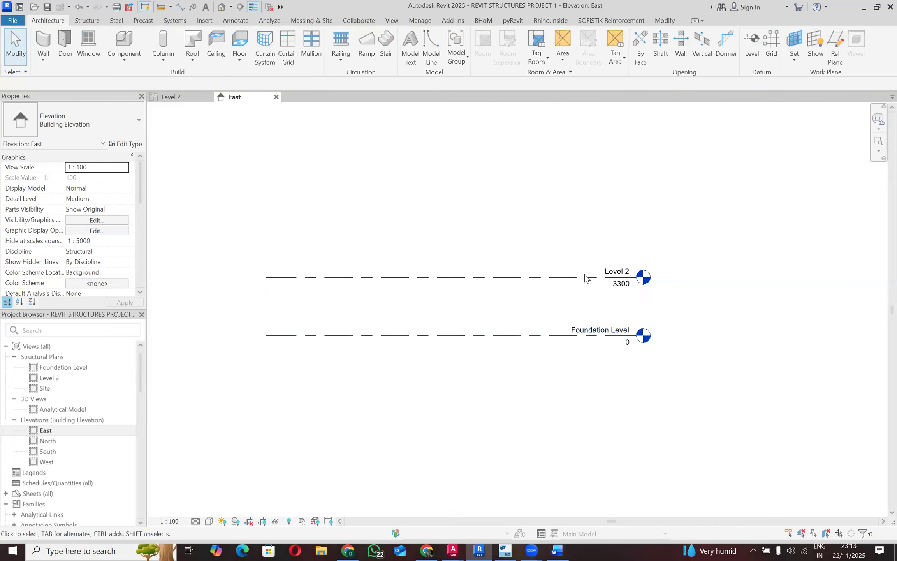
click(616, 268)
click(612, 268)
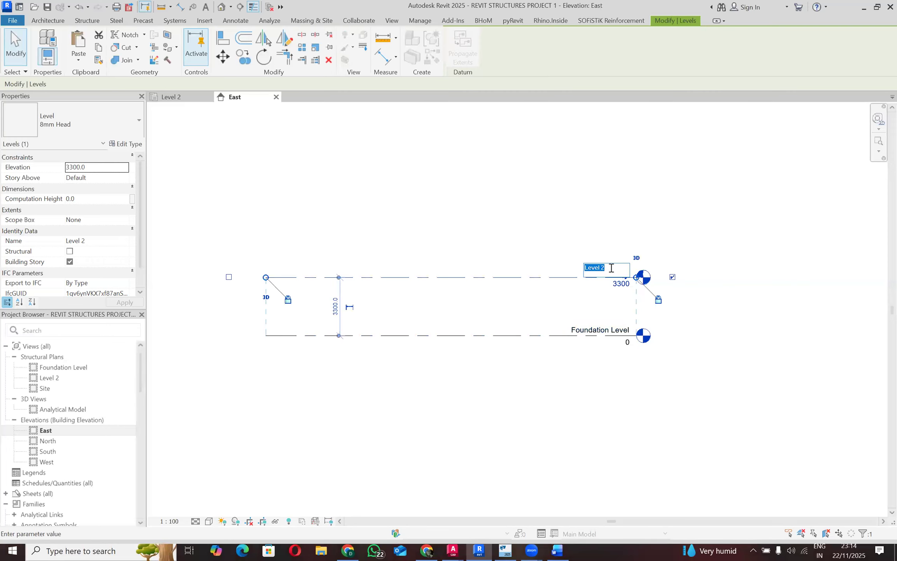
text(G)
key(BackSpace)
text(G)
text(round floor)
text( level)
click(601, 267)
key(BackSpace)
text(F)
key(Return)
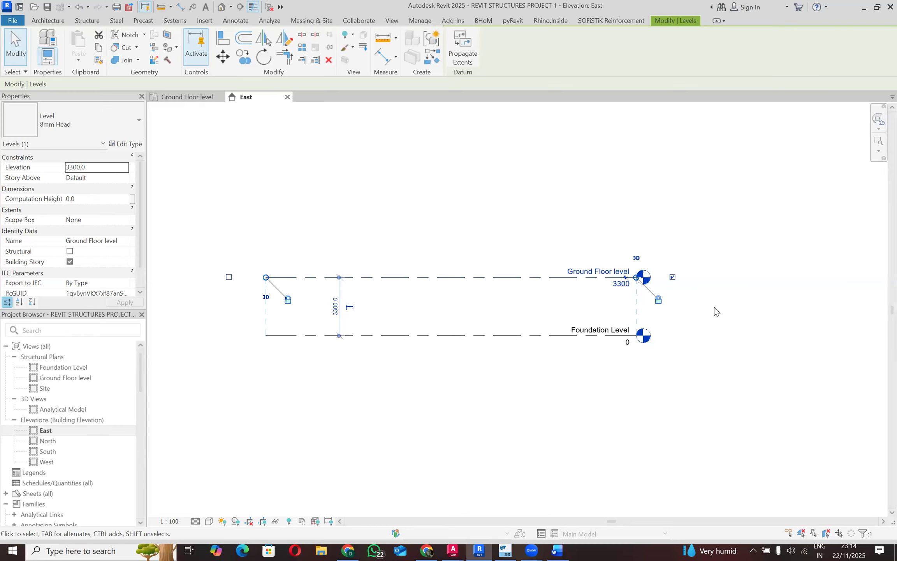
Set the Ground Floor level's elevation to 1750 and deselect the level.
click(621, 283)
text(175)
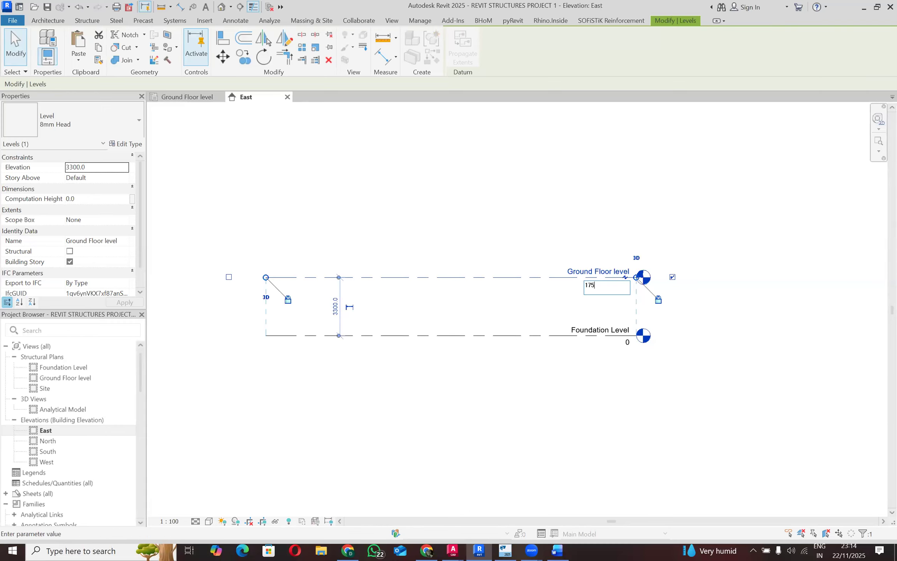
text(0)
click(777, 306)
click(784, 294)
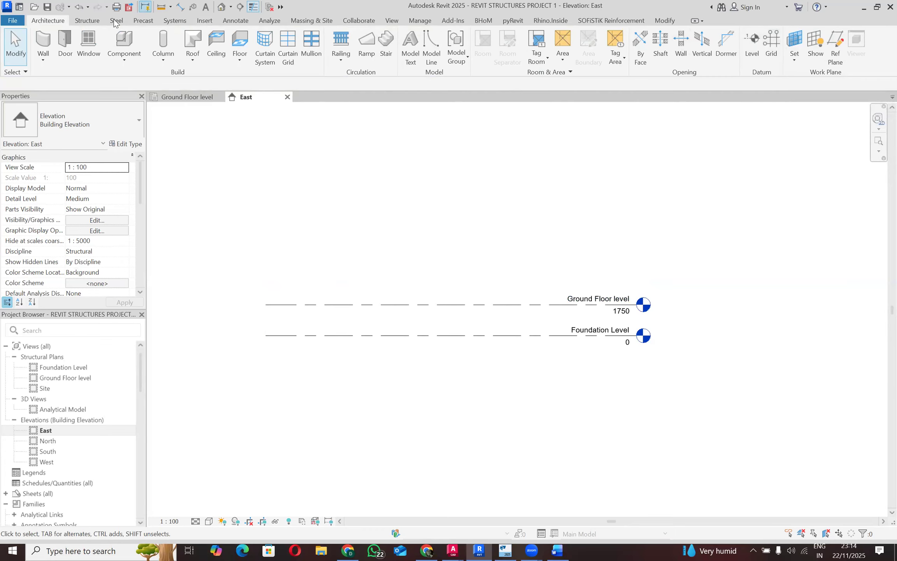
Check the storey height in the Word sketch and create a level offset 3150 above the Ground Floor level by picking its line.
click(93, 20)
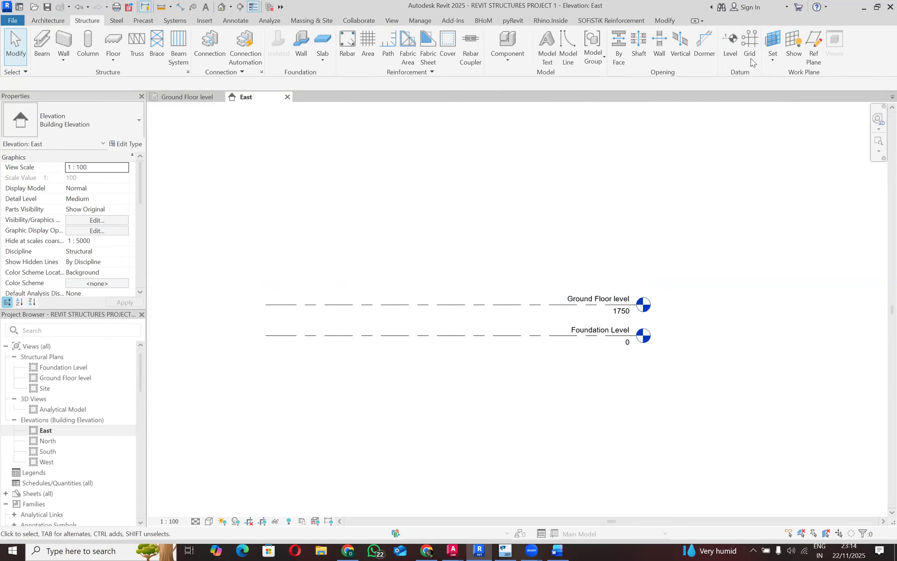
click(729, 51)
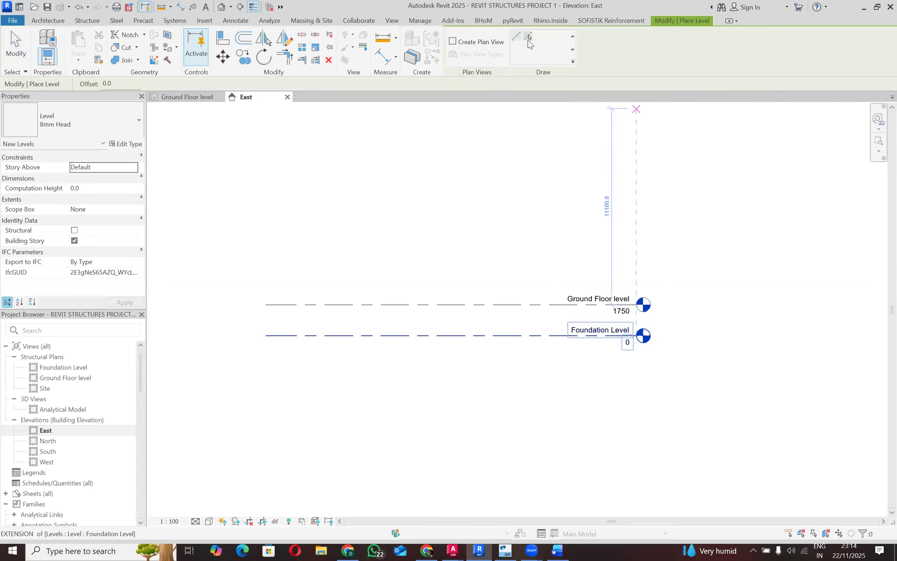
click(528, 37)
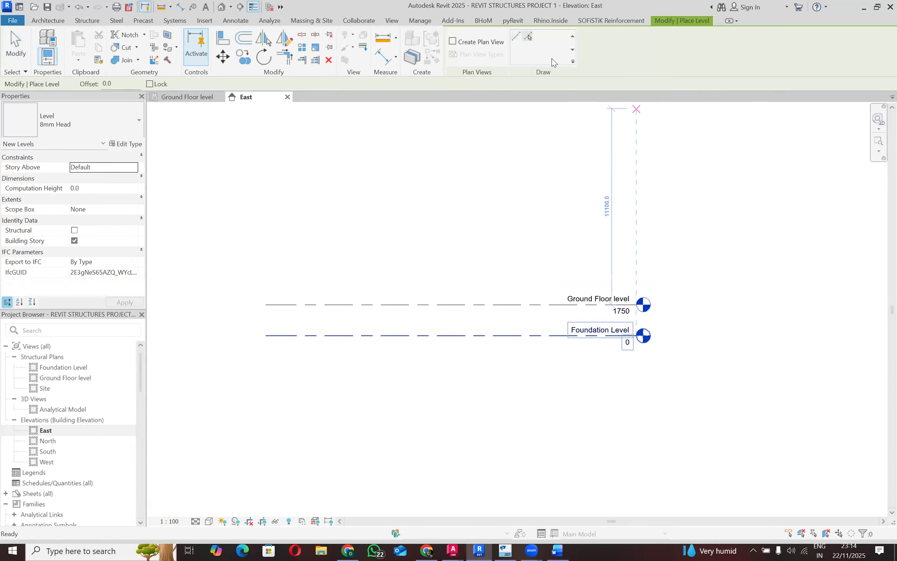
double_click(102, 82)
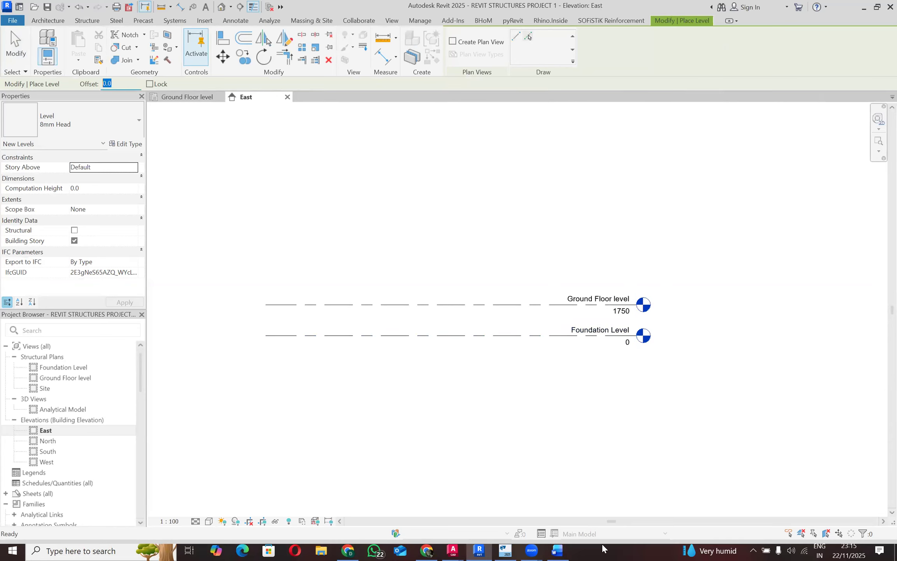
click(559, 549)
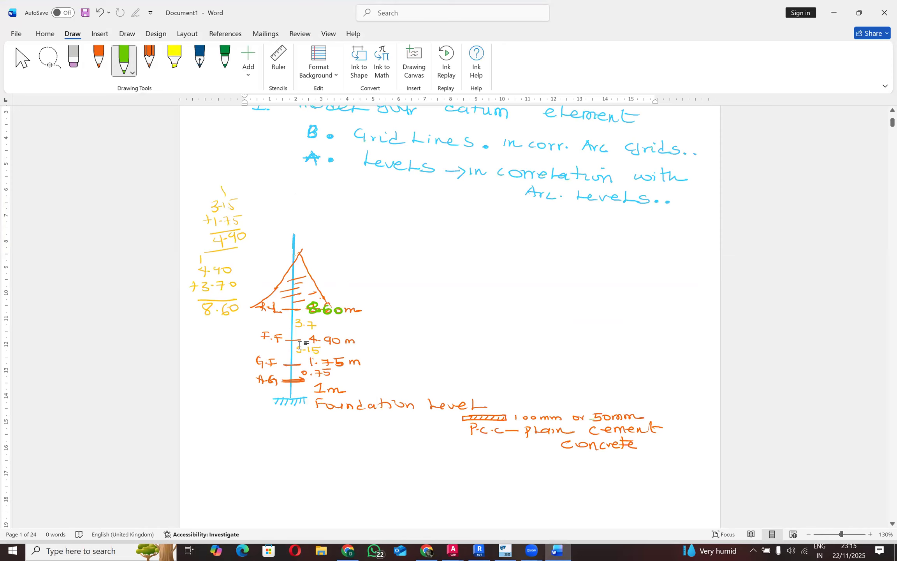
click(834, 16)
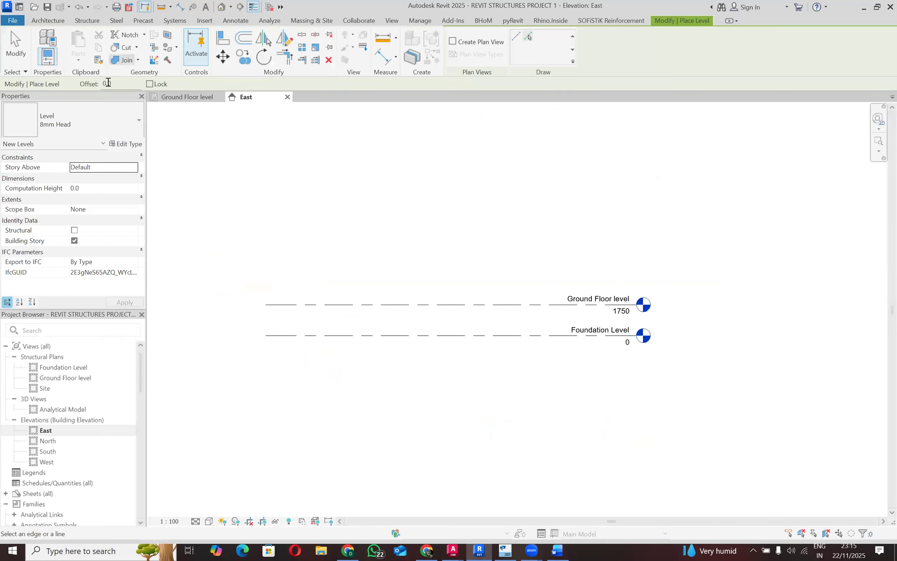
click(121, 84)
text(3150)
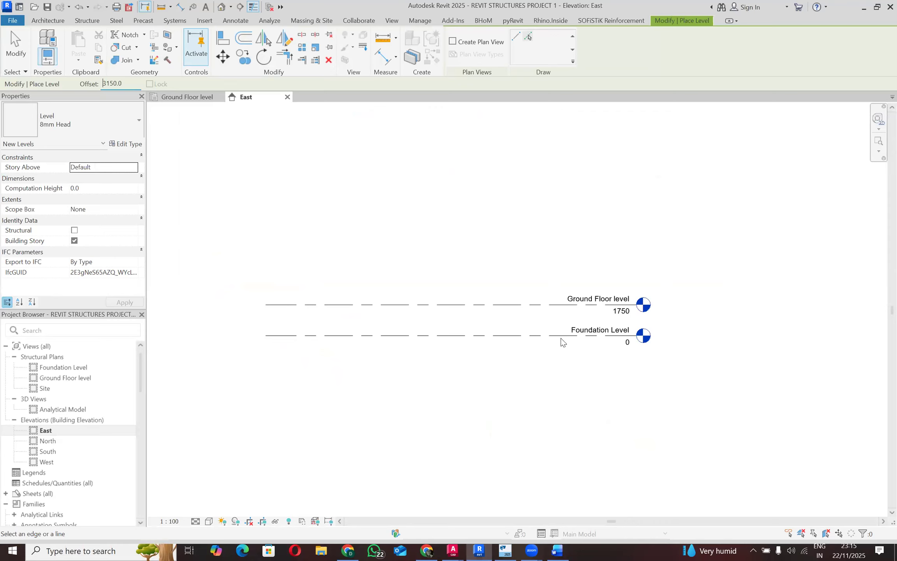
click(523, 303)
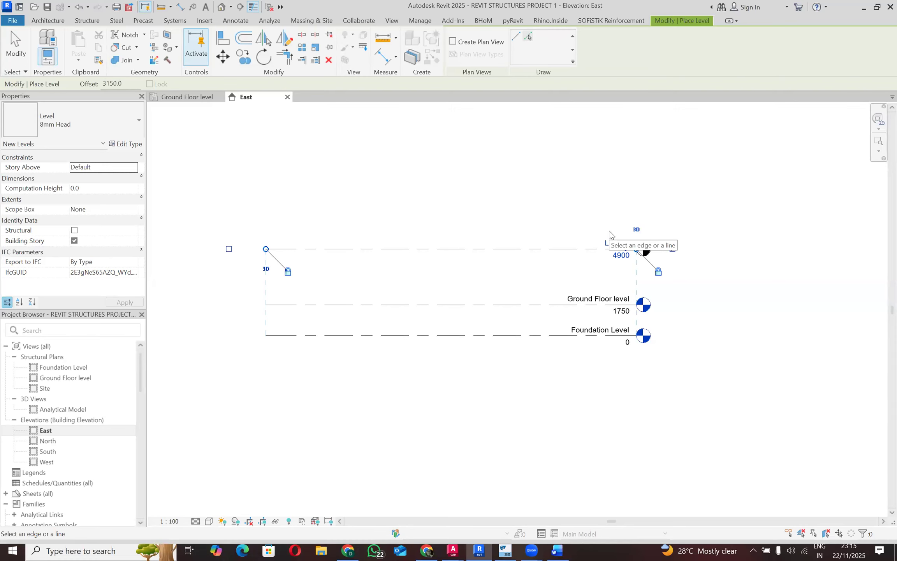
Check the next storey height in the Word sketch and create another level offset 3700 above Level 3 by picking its line.
scroll(497, 190, up, 1)
scroll(496, 265, down, 1)
scroll(496, 267, down, 1)
scroll(452, 187, up, 1)
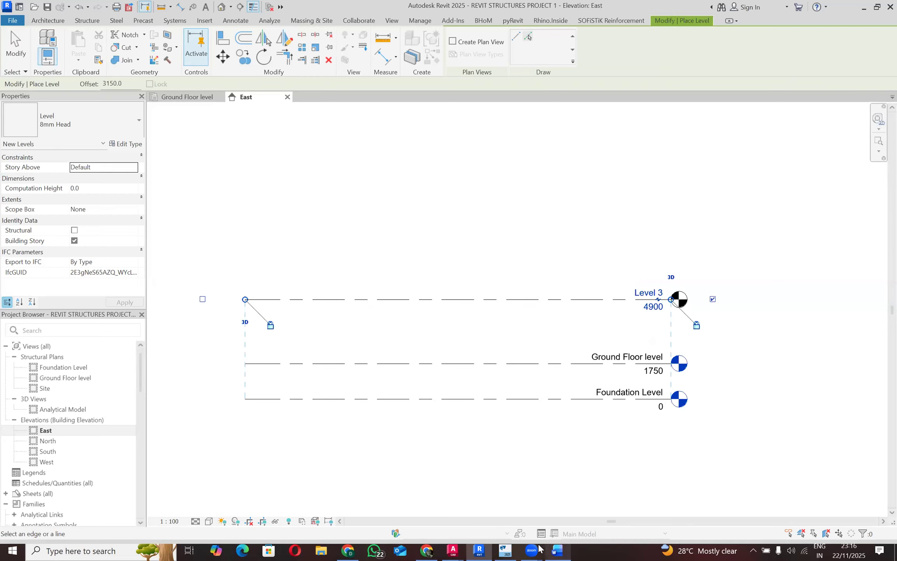
click(520, 501)
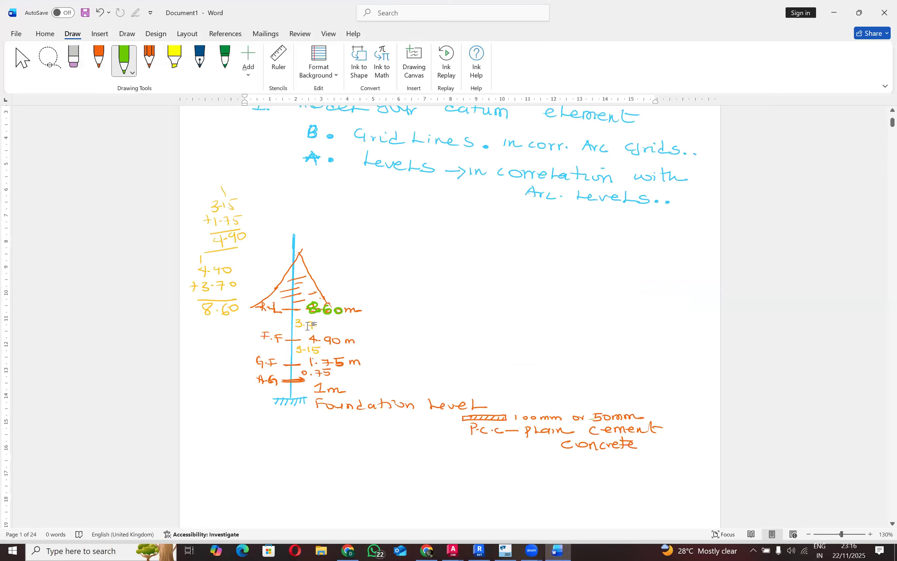
click(834, 8)
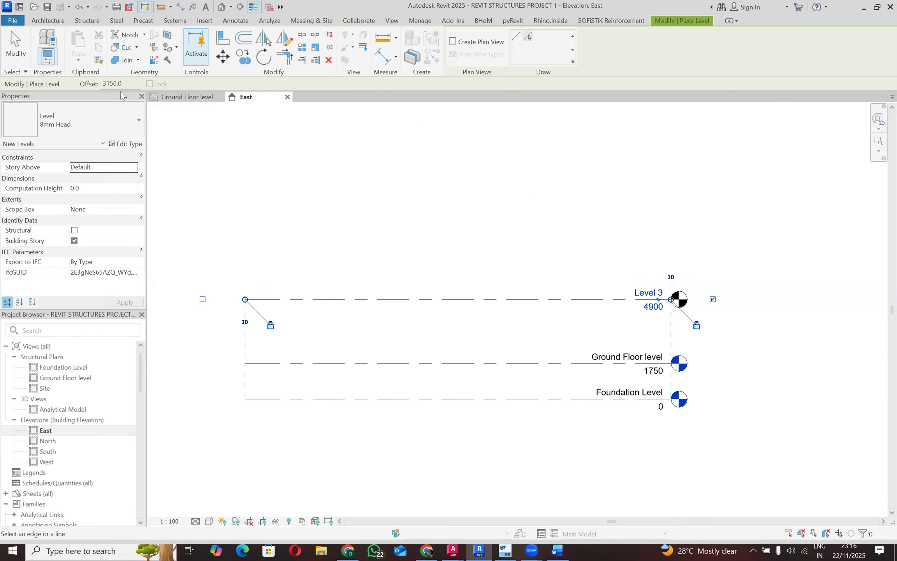
drag(122, 83, 95, 80)
text(3)
click(565, 300)
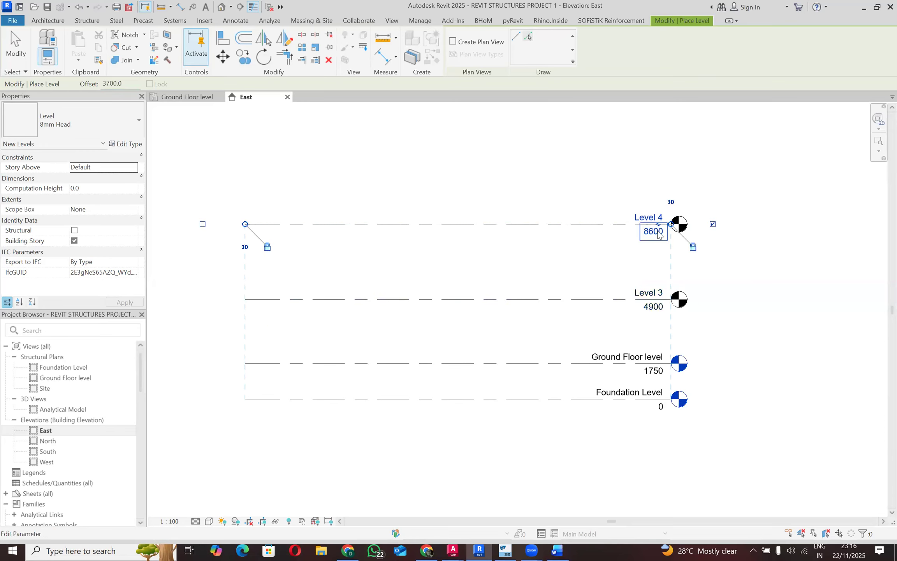
key(Escape)
key(Escape)
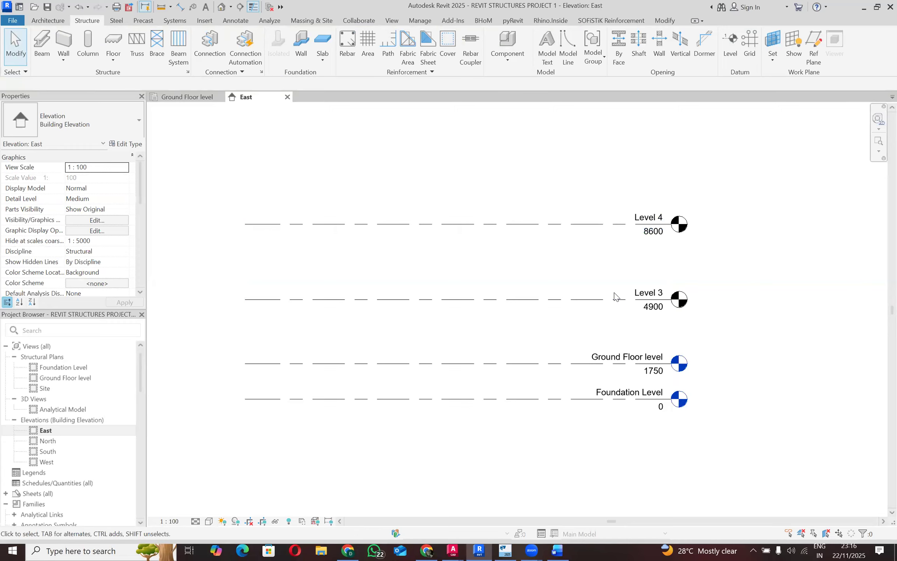
Rename Level 3 as First Floor Level.
click(644, 294)
click(639, 291)
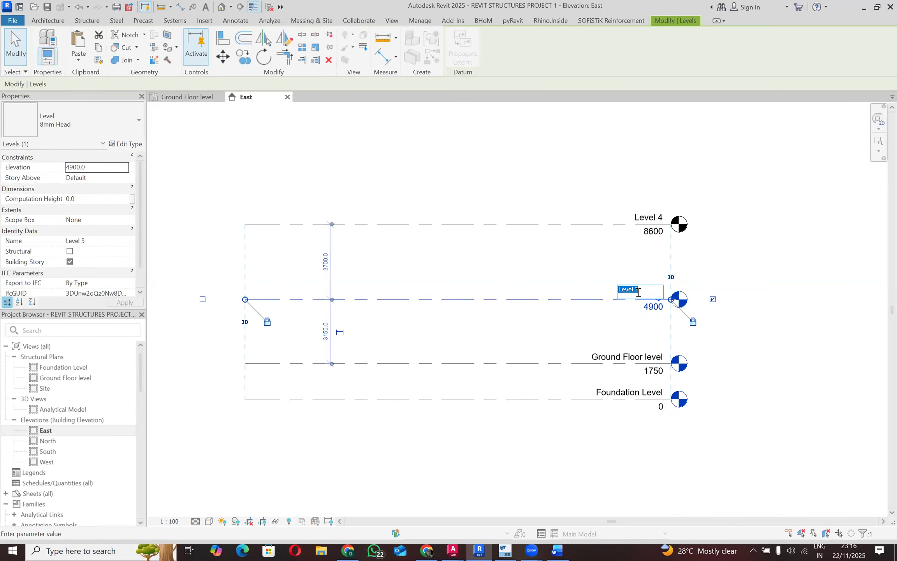
key(BackSpace)
text(el)
key(Return)
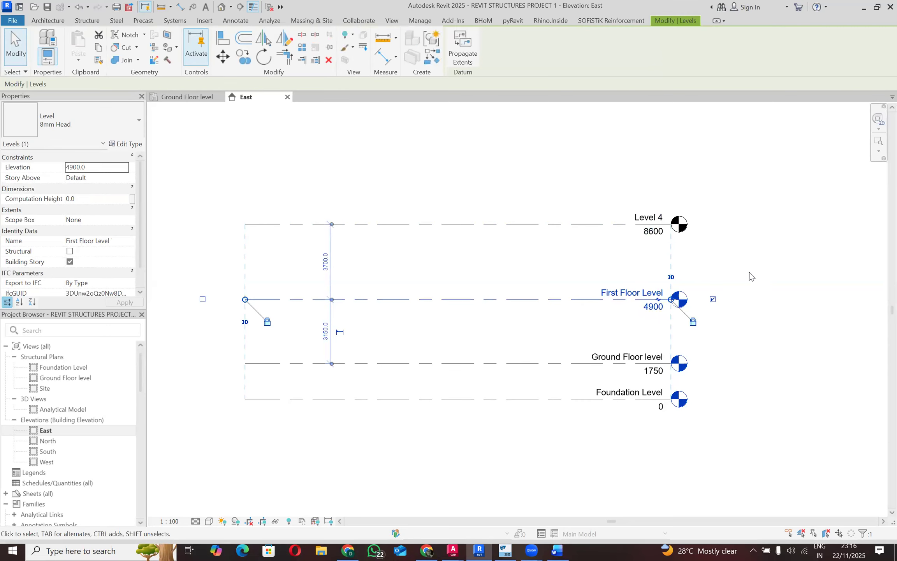
Rename Level 4 as Roof Floor Level and clear the selection.
click(606, 222)
click(634, 217)
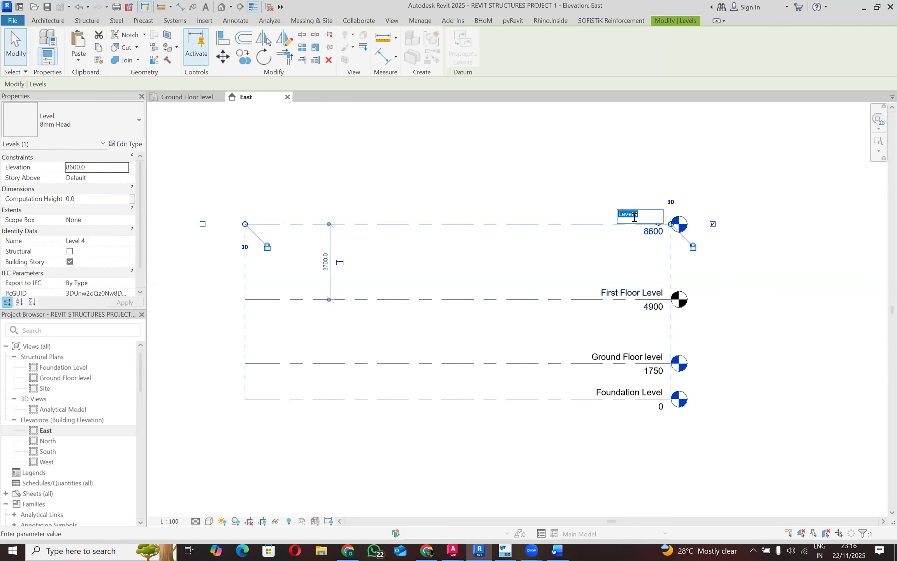
text(Roof Floor Level)
key(Return)
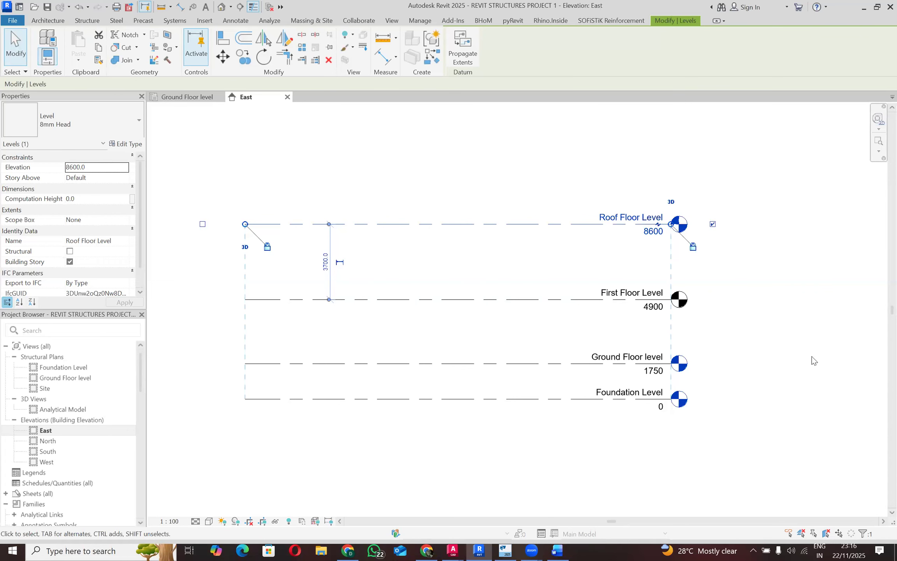
click(812, 360)
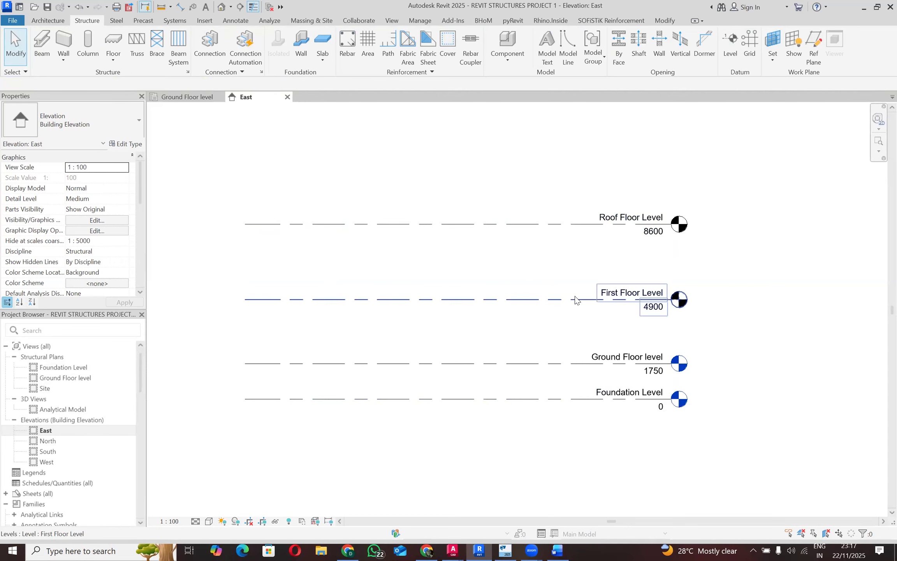
Save the project and create structural plan views for First Floor Level and Roof Floor Level.
click(617, 282)
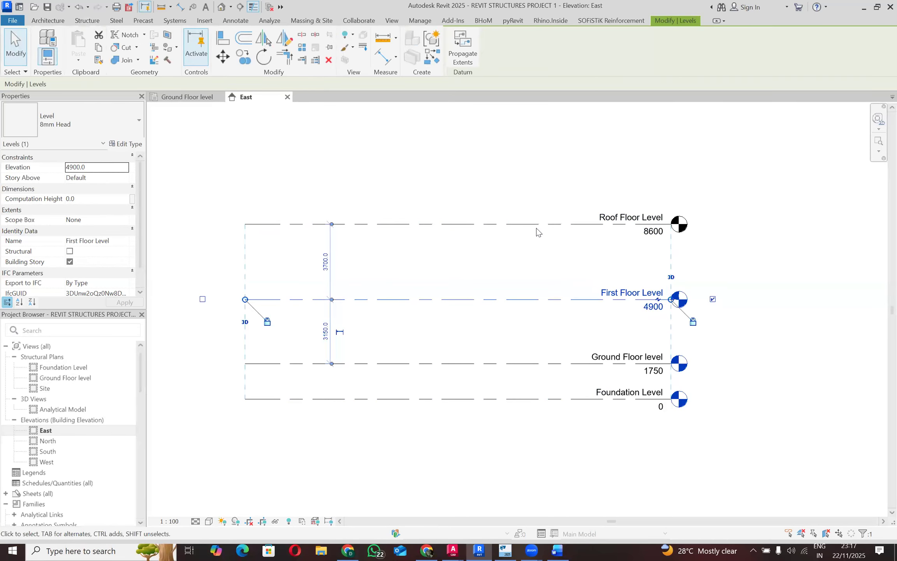
click(405, 125)
click(506, 301)
click(392, 21)
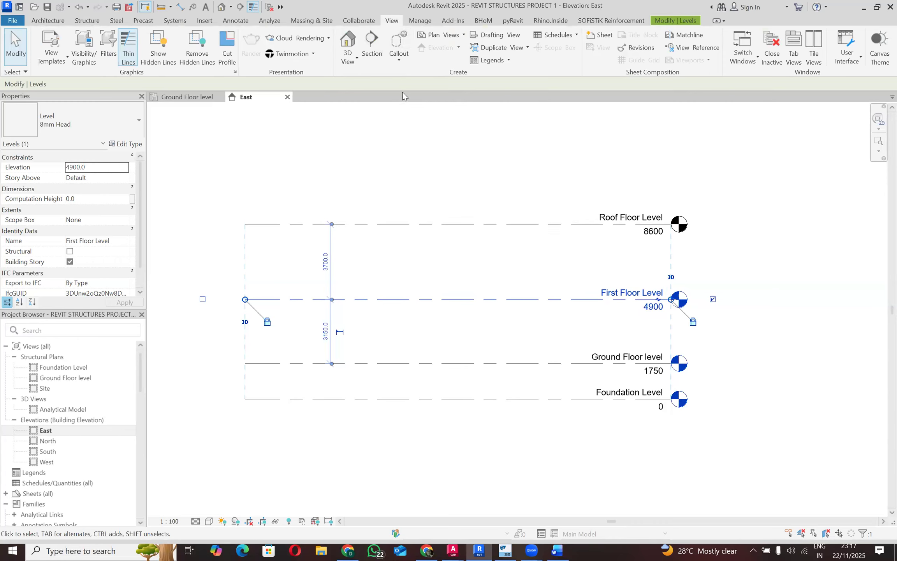
click(456, 39)
click(457, 96)
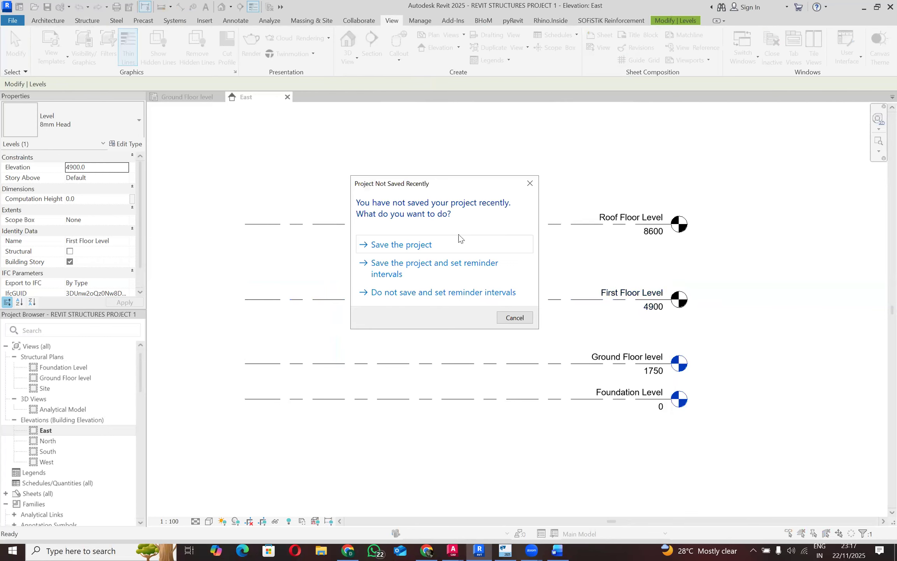
click(454, 244)
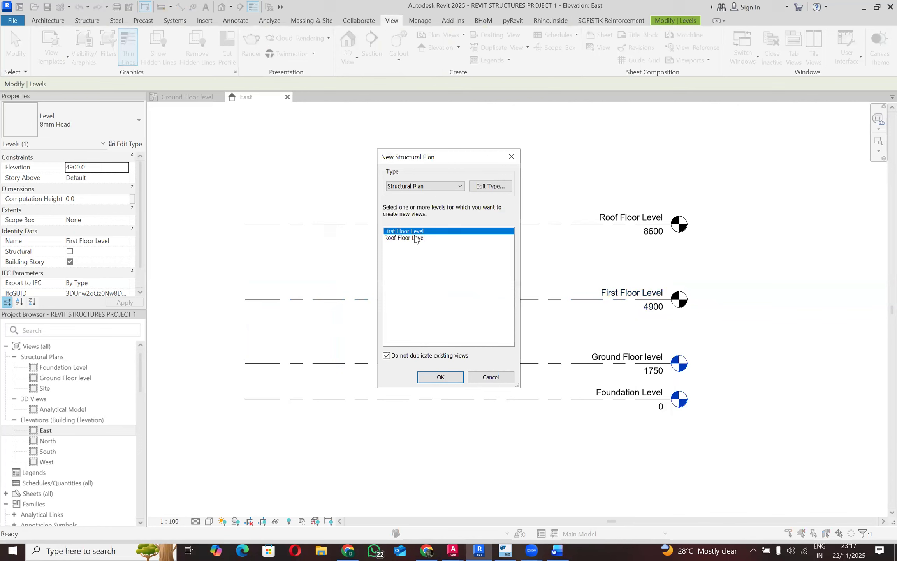
ctrl+click(416, 238)
click(452, 377)
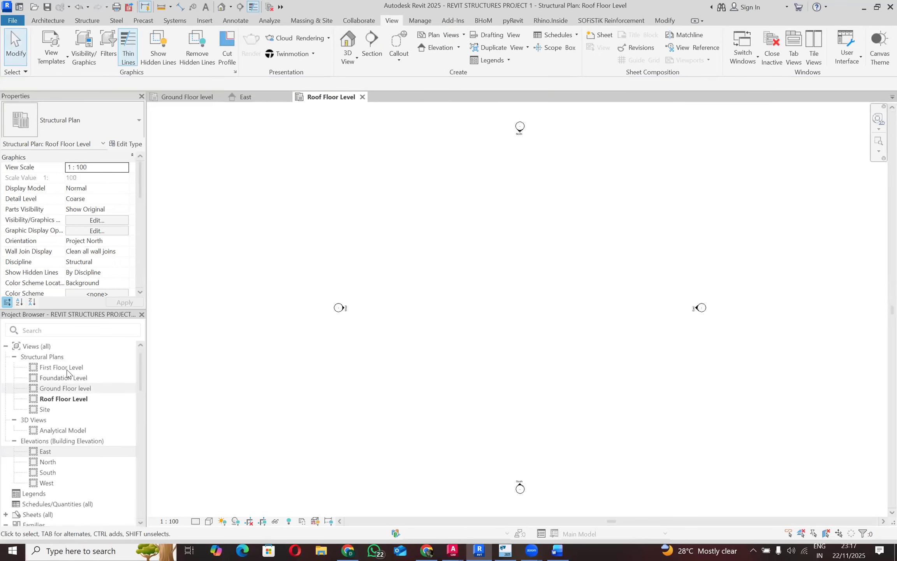
Review the level heads in the East elevation and return to the Ground Floor level structural plan.
click(251, 98)
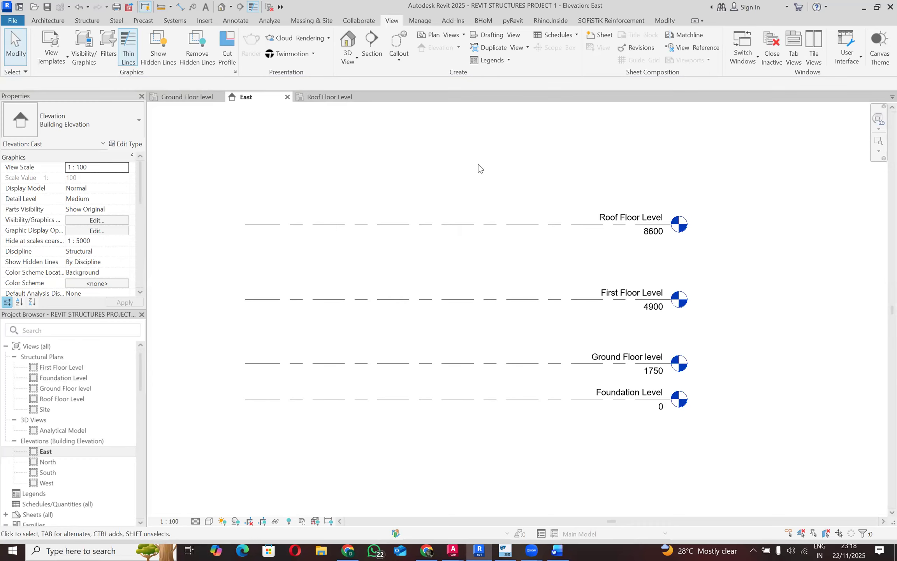
click(191, 96)
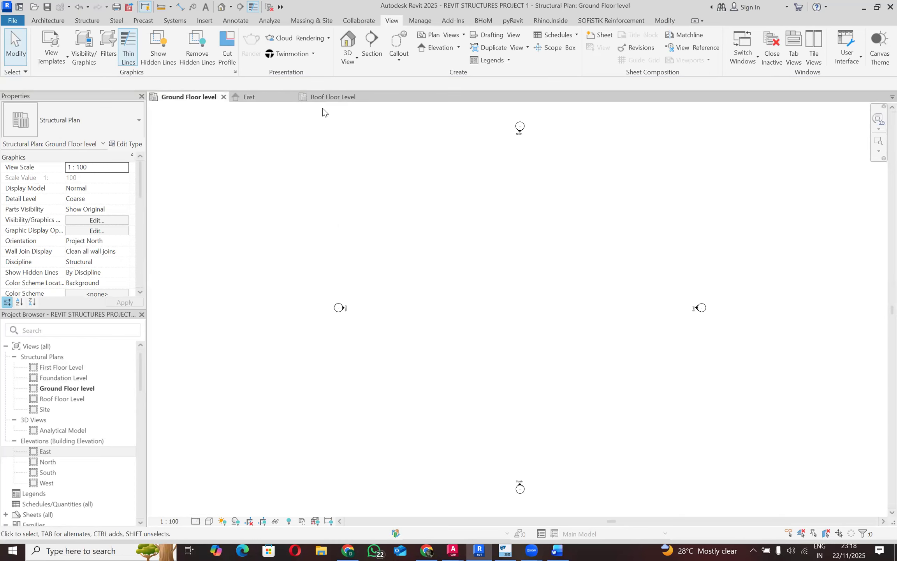
click(276, 100)
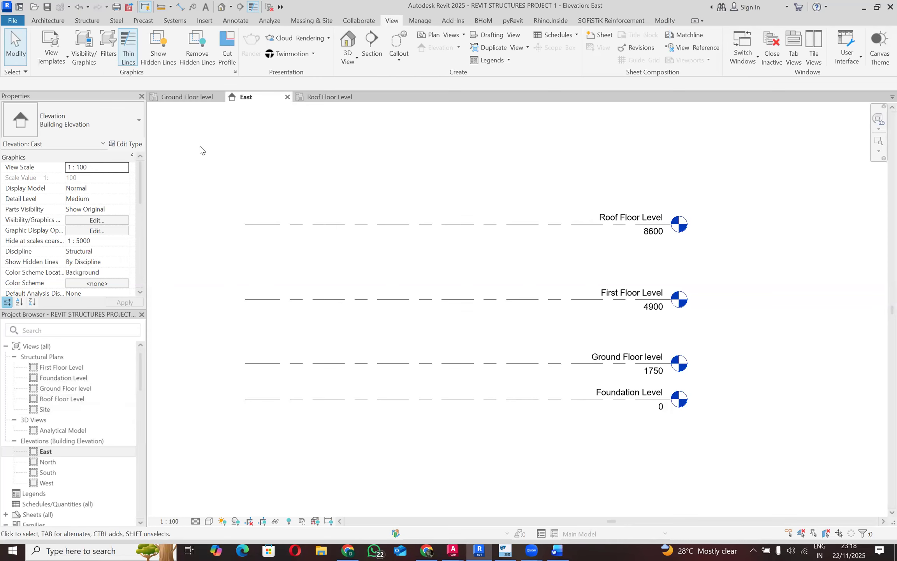
click(190, 100)
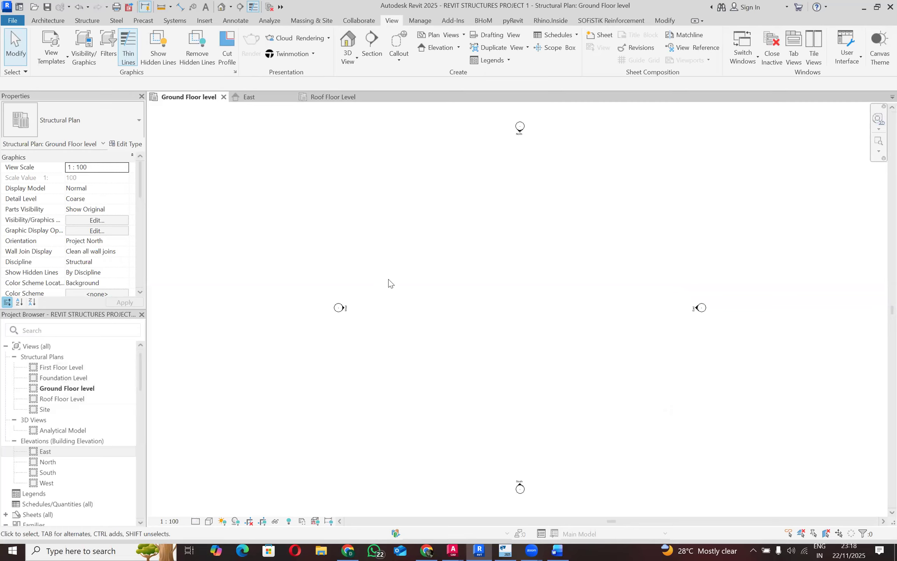
Draw a vertical grid line in the Ground Floor level plan, between the west elevation marker and the plan's centre.
click(85, 22)
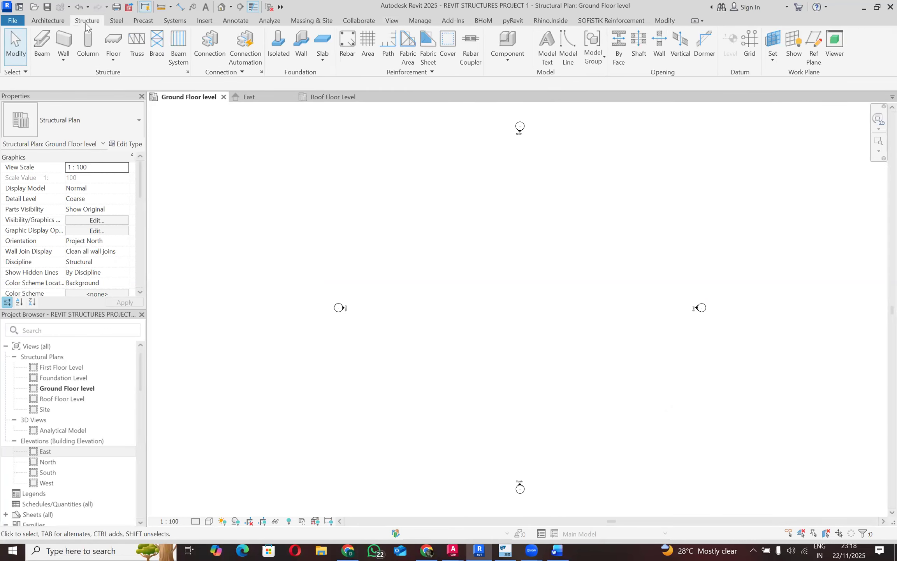
click(753, 52)
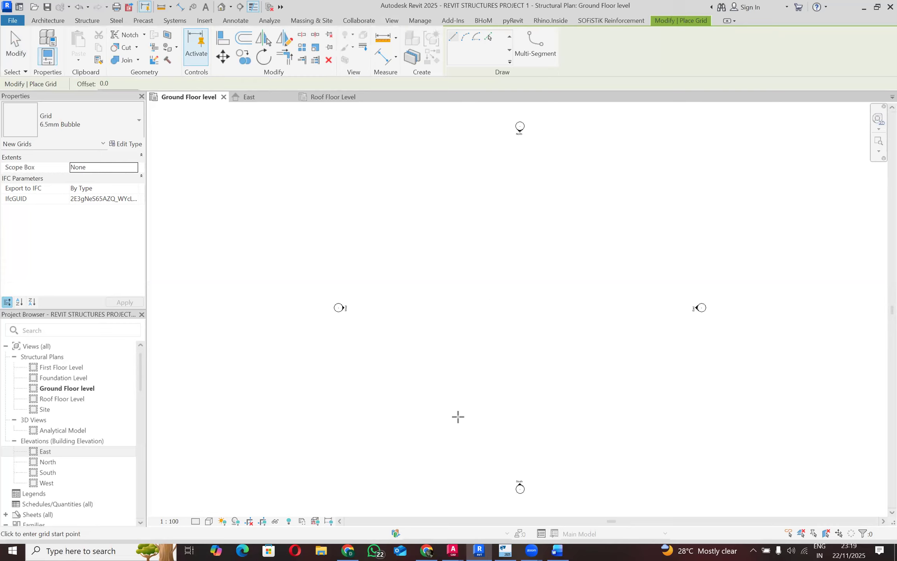
click(428, 409)
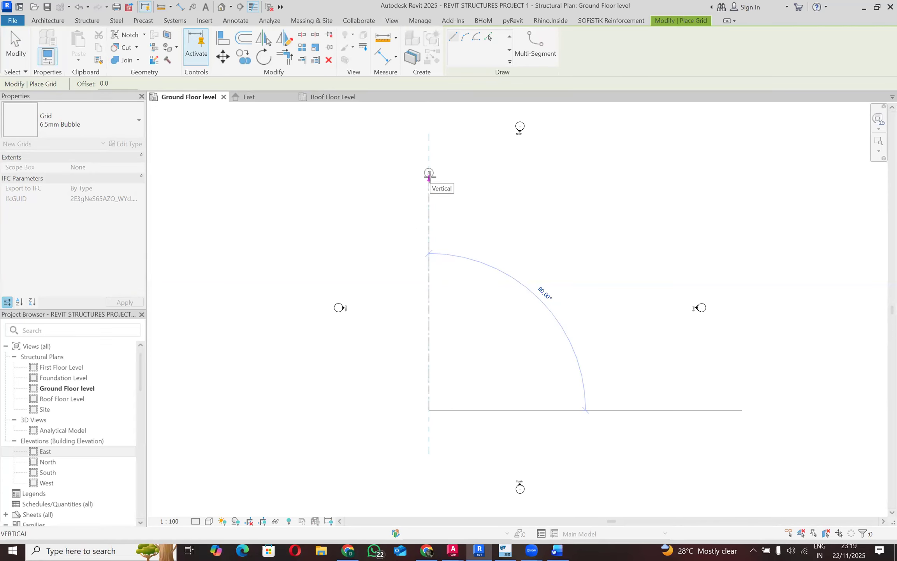
click(429, 174)
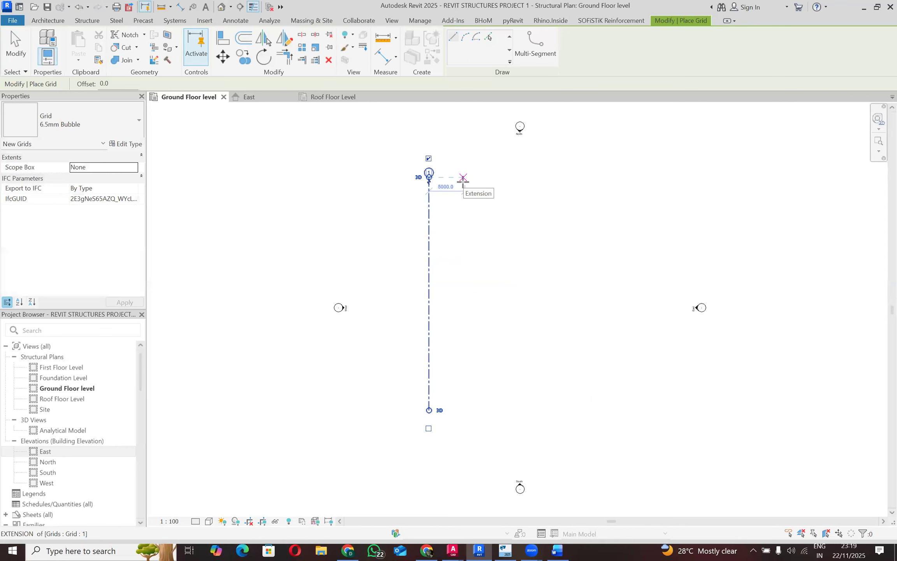
key(Escape)
key(Escape)
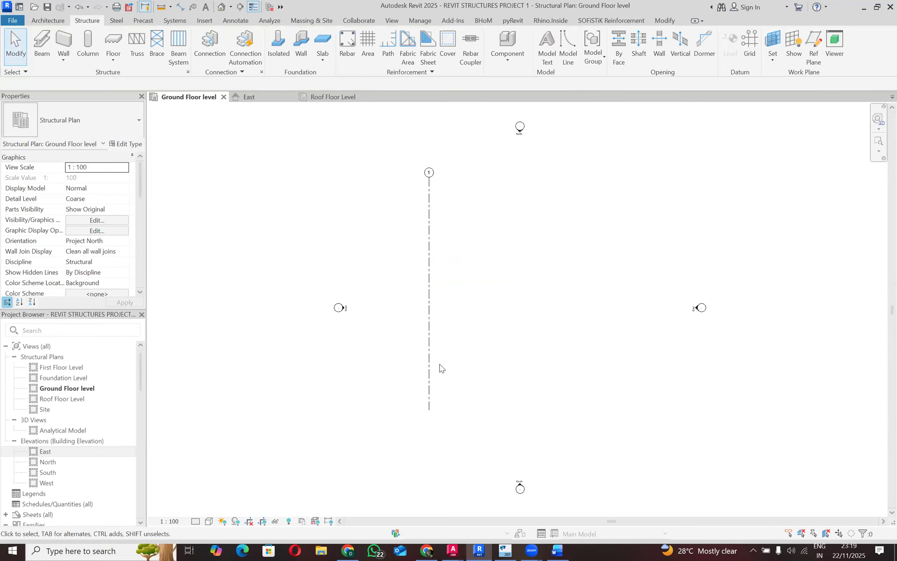
Switch to the foundation drawing in AutoCAD, examine the numbered and lettered gridlines and their spacings, and return to Revit.
mouse_move(451, 549)
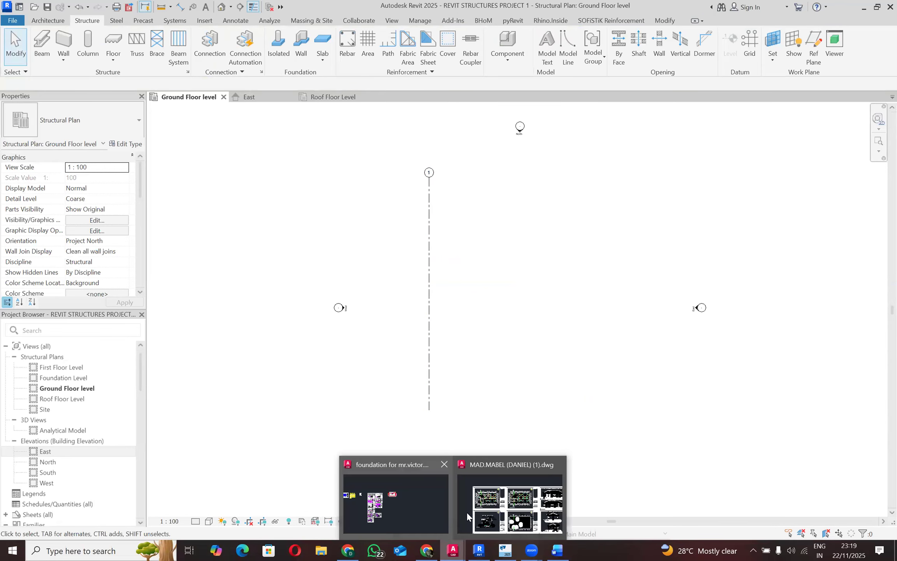
click(434, 495)
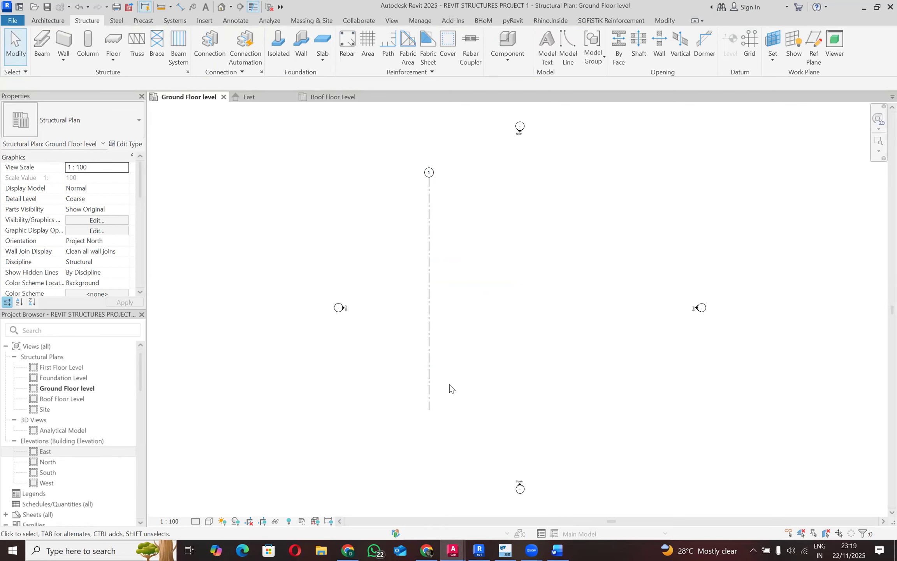
scroll(512, 322, down, 6)
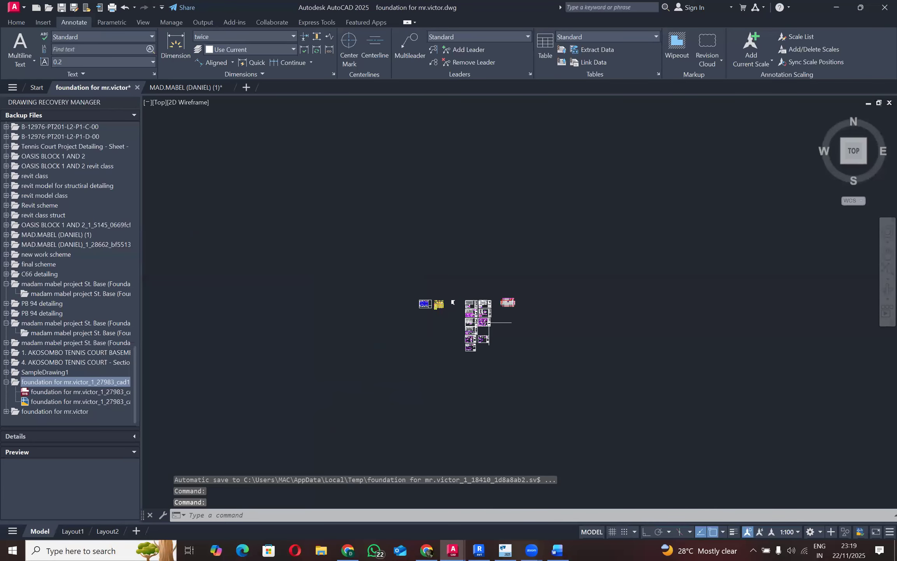
scroll(443, 304, up, 8)
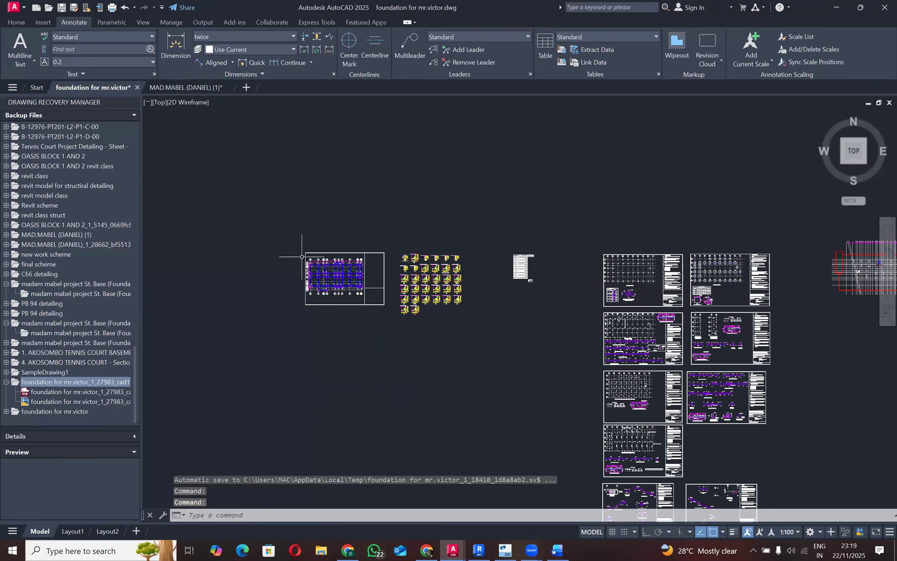
scroll(311, 257, up, 6)
scroll(318, 276, up, 10)
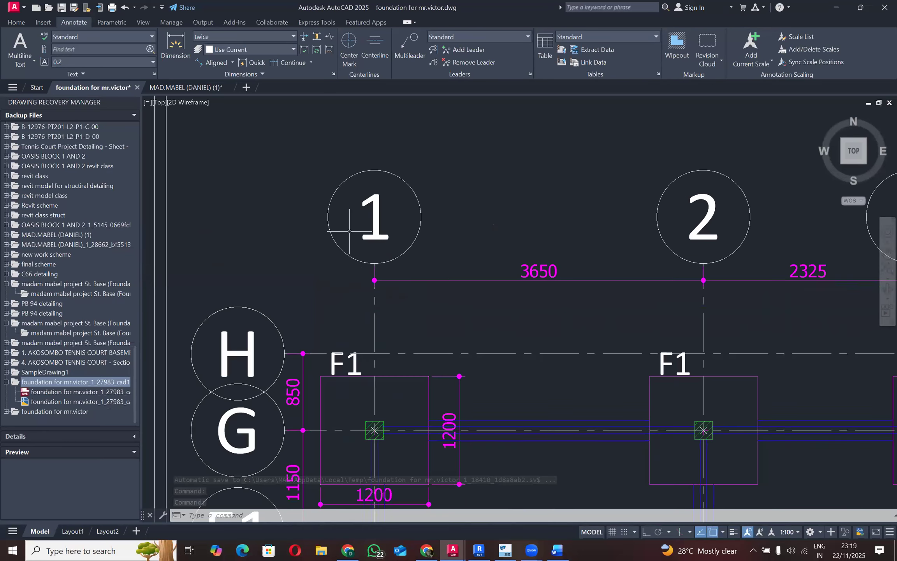
scroll(350, 210, down, 2)
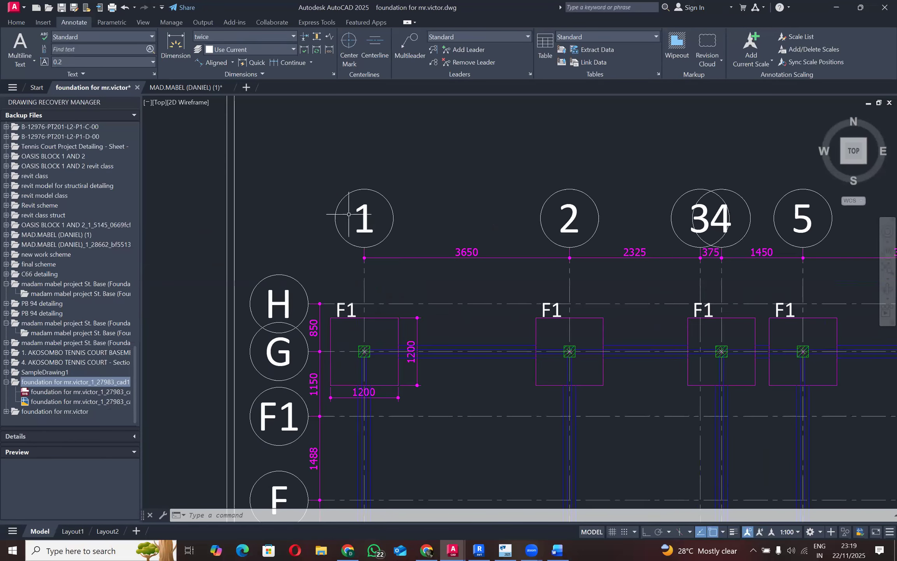
scroll(291, 226, down, 2)
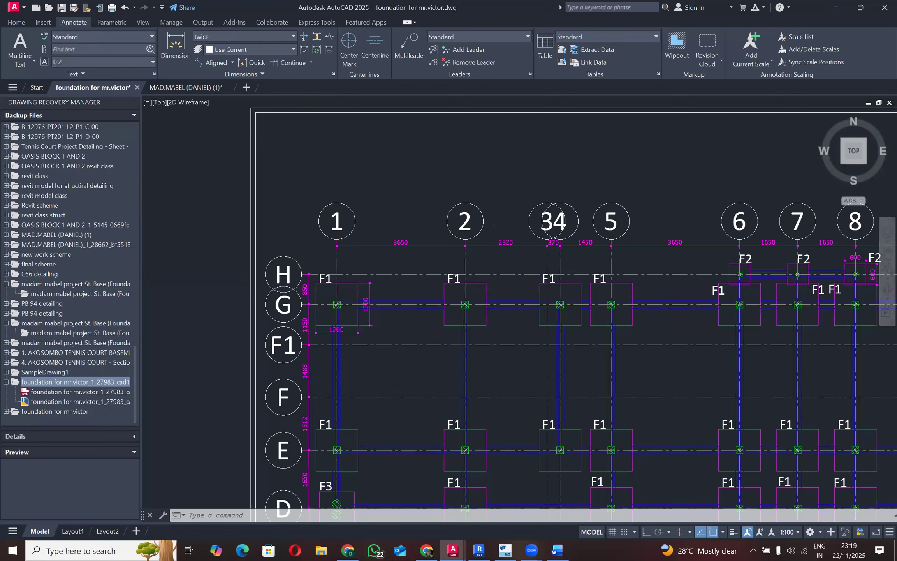
scroll(290, 226, down, 2)
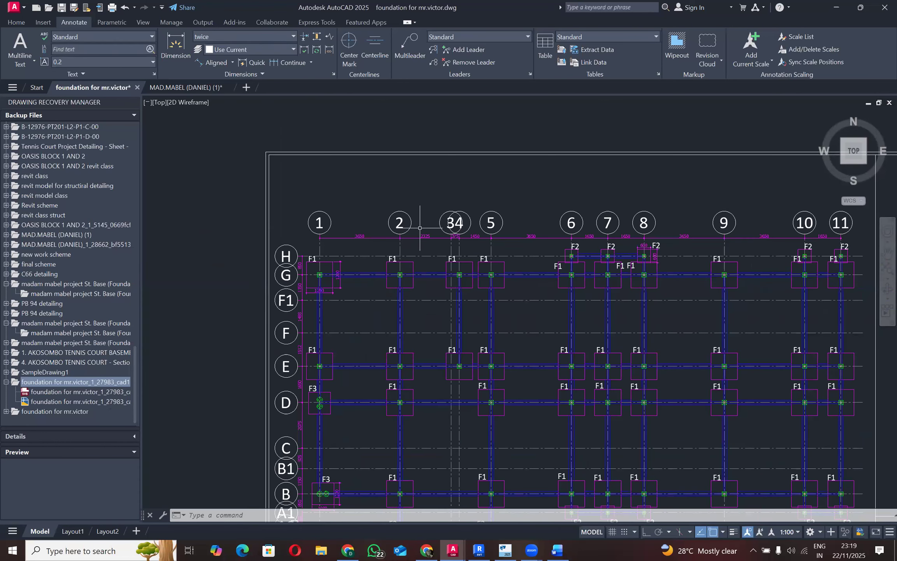
scroll(422, 174, down, 2)
scroll(348, 317, up, 3)
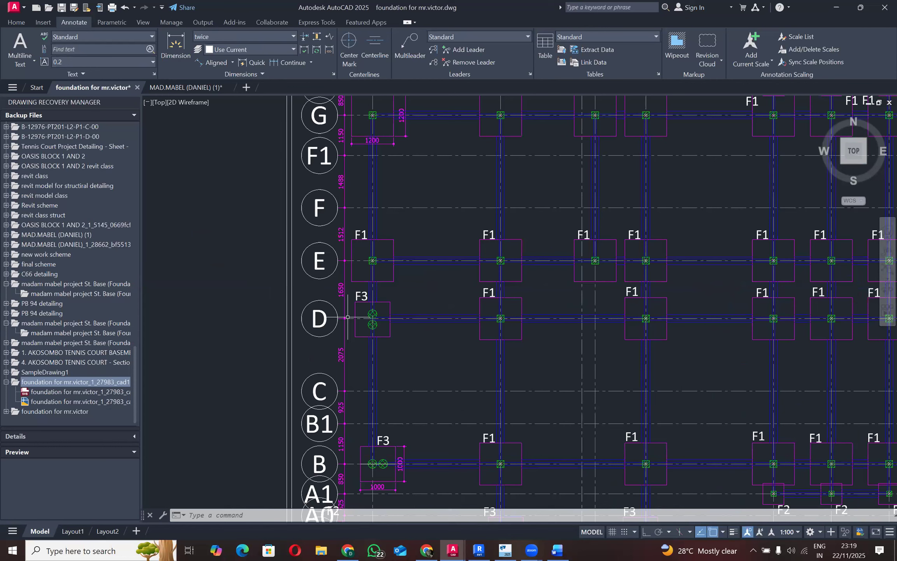
scroll(348, 317, down, 4)
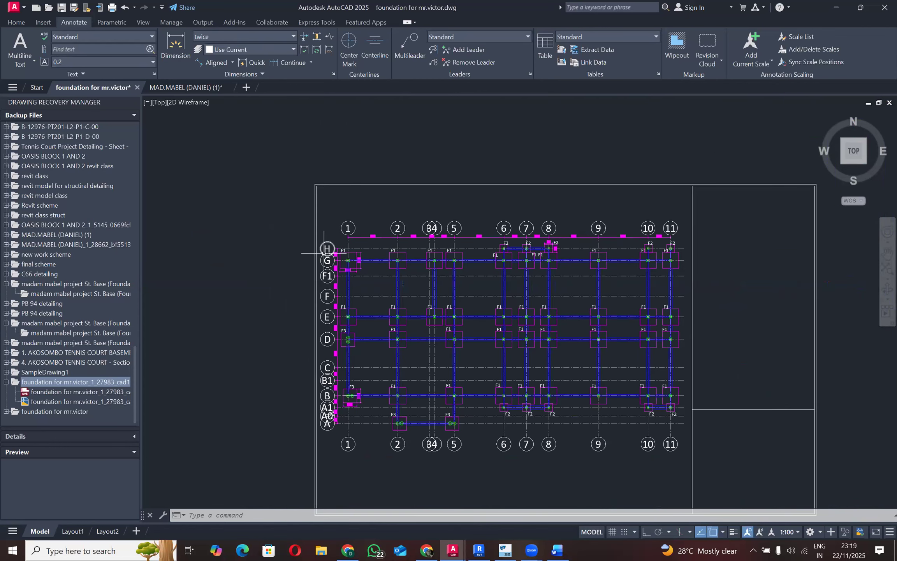
scroll(323, 253, up, 4)
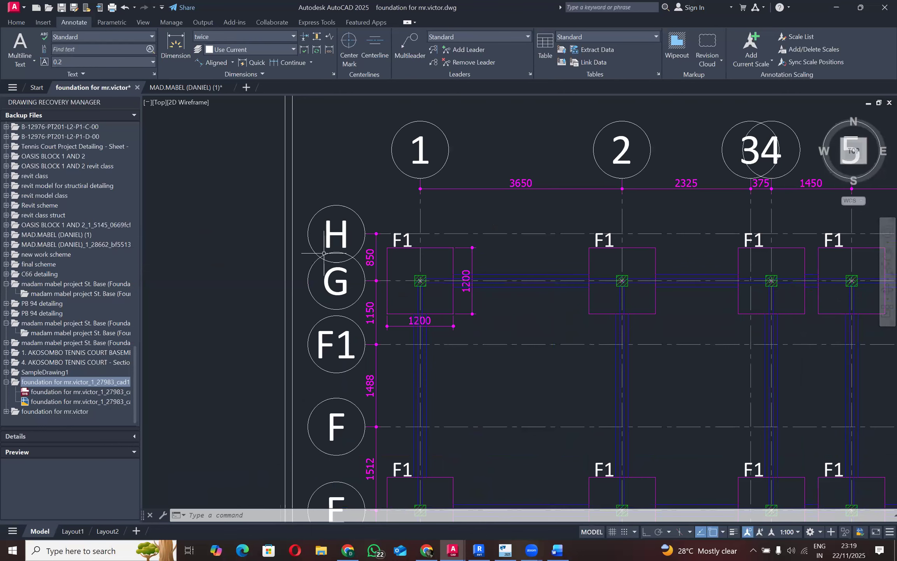
mouse_move(467, 141)
middle_down()
mouse_move(361, 218)
mouse_move(306, 221)
middle_up()
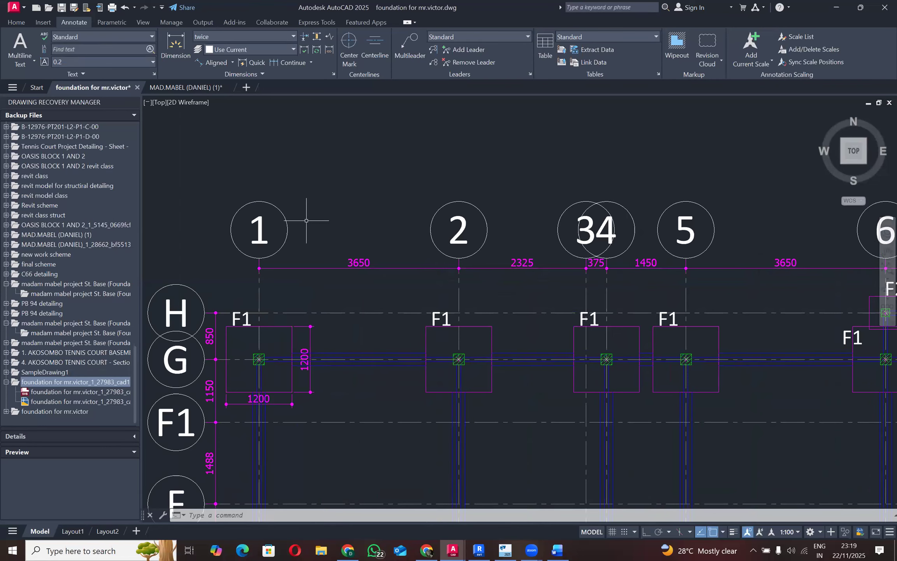
scroll(306, 220, down, 2)
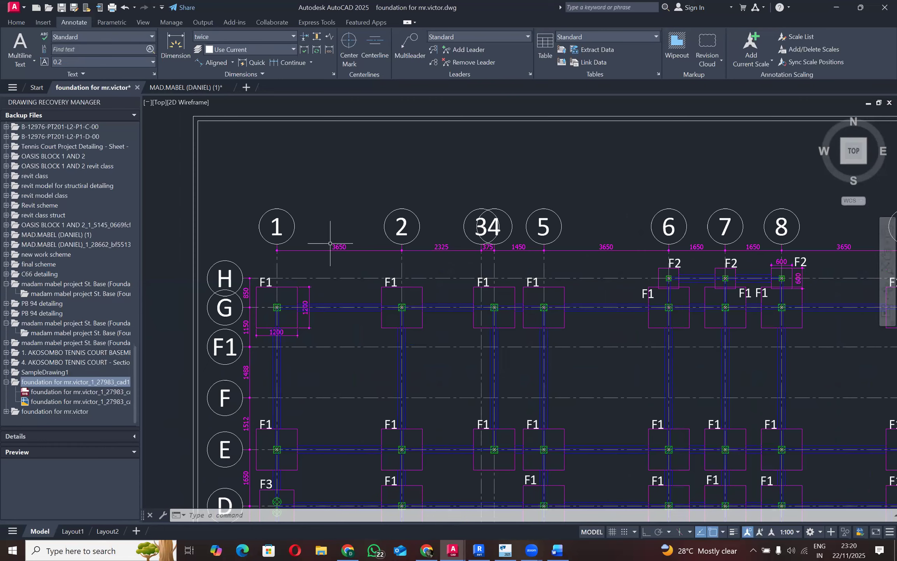
click(827, 5)
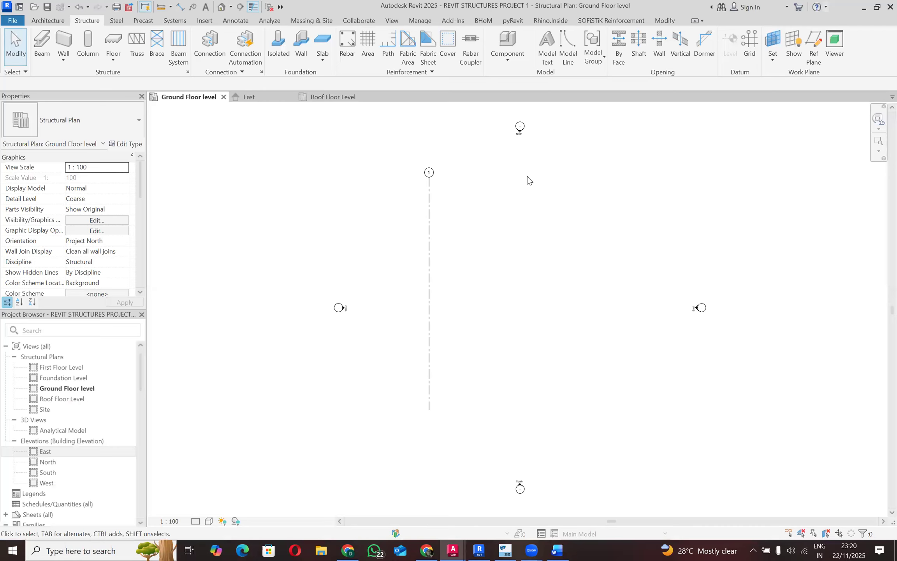
Start the Grid command in the Ground Floor level plan for placing another grid line.
click(429, 218)
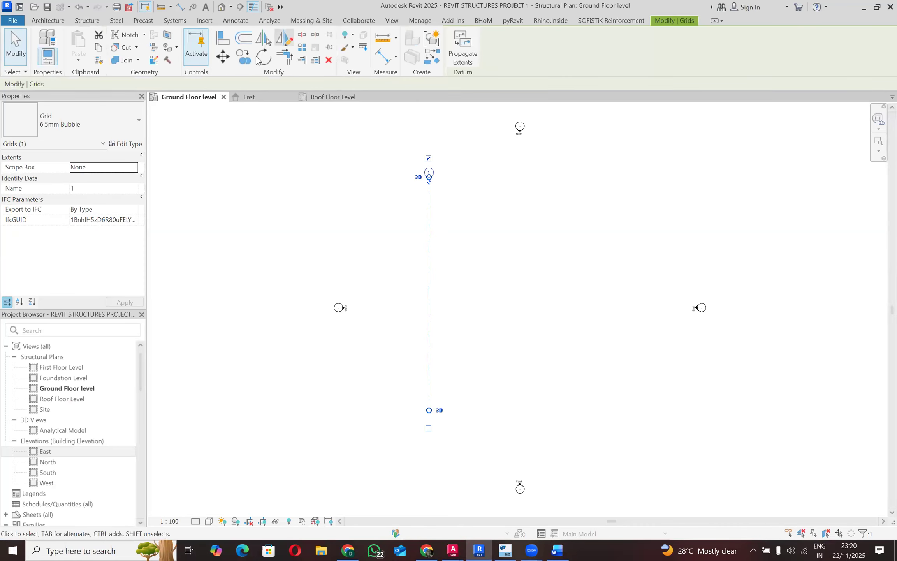
click(87, 20)
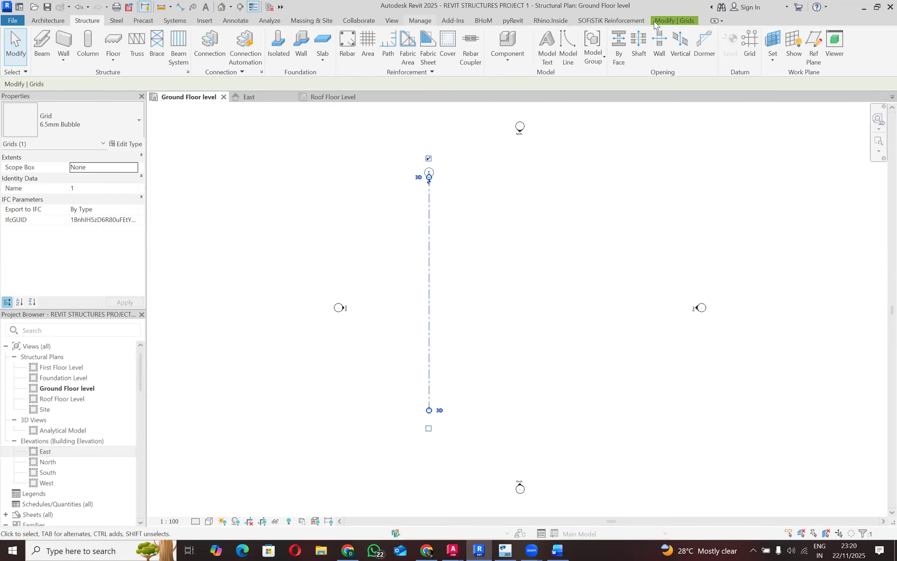
click(751, 44)
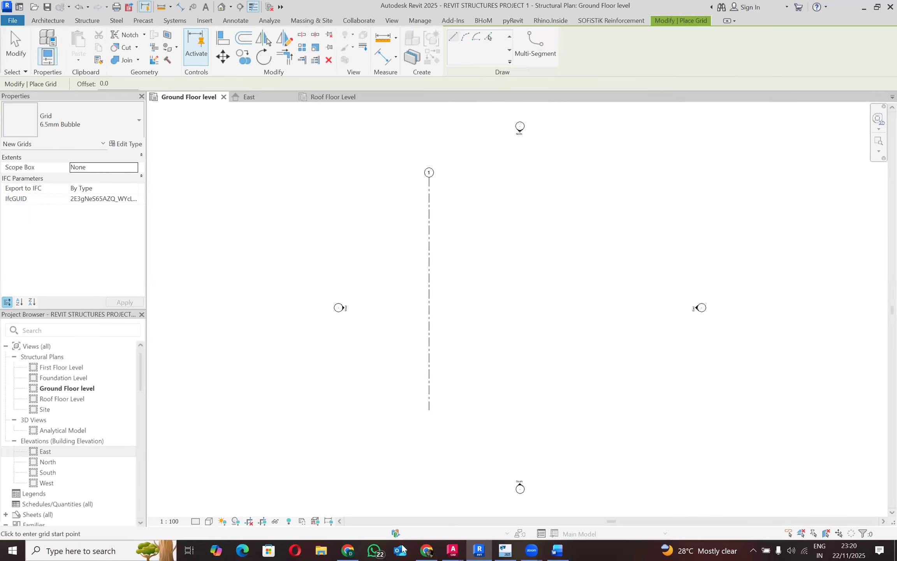
click(347, 549)
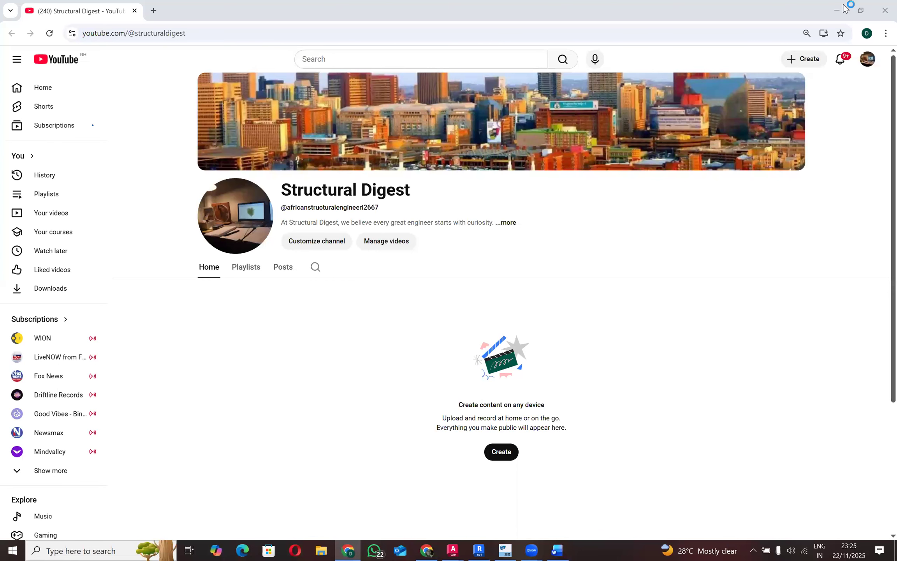
click(556, 548)
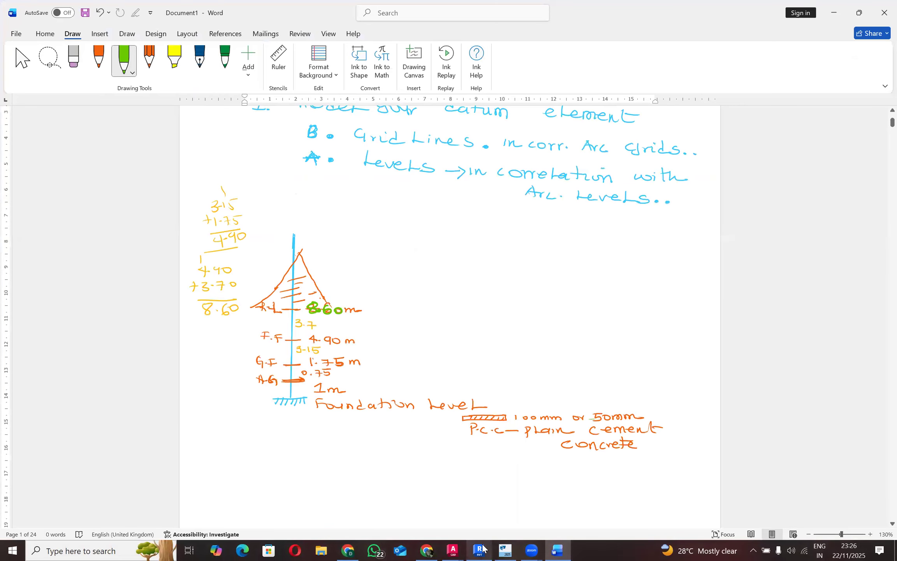
click(481, 549)
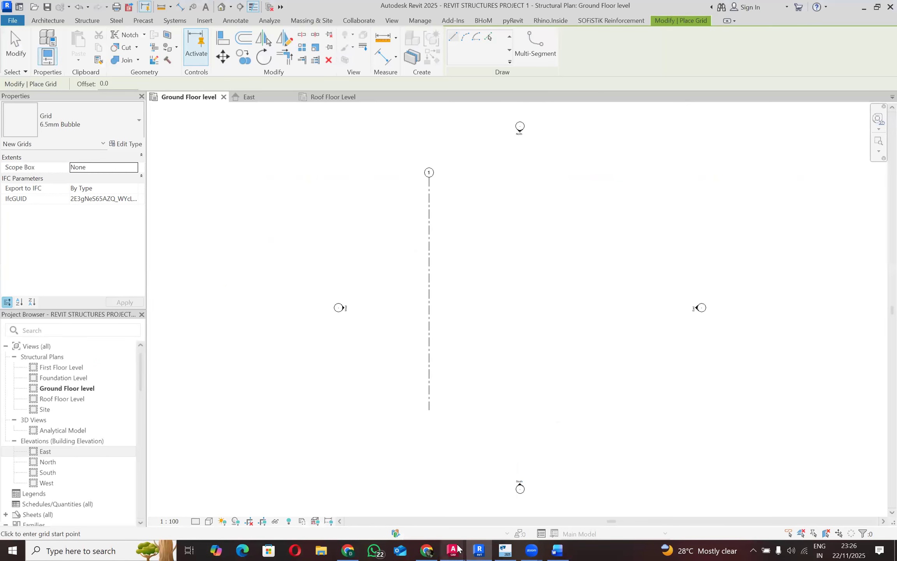
Consult the AutoCAD foundation drawing, return to Revit and add a grid line offset 3650 mm east of grid 1 by picking that line.
mouse_move(458, 549)
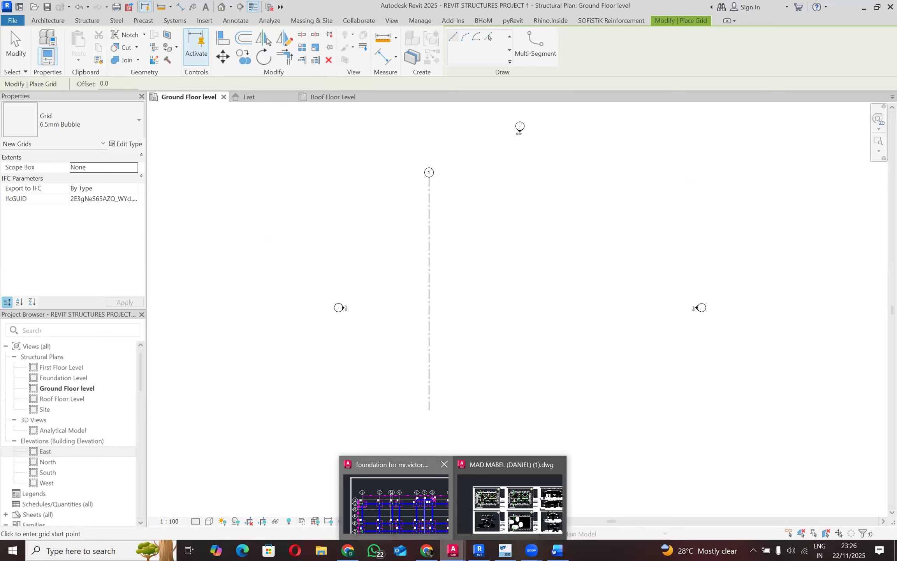
click(395, 502)
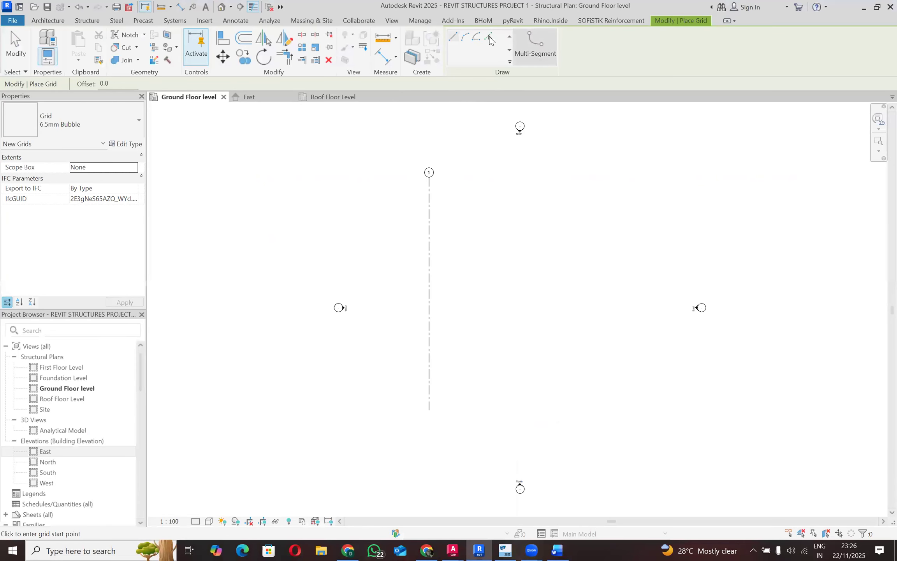
click(490, 38)
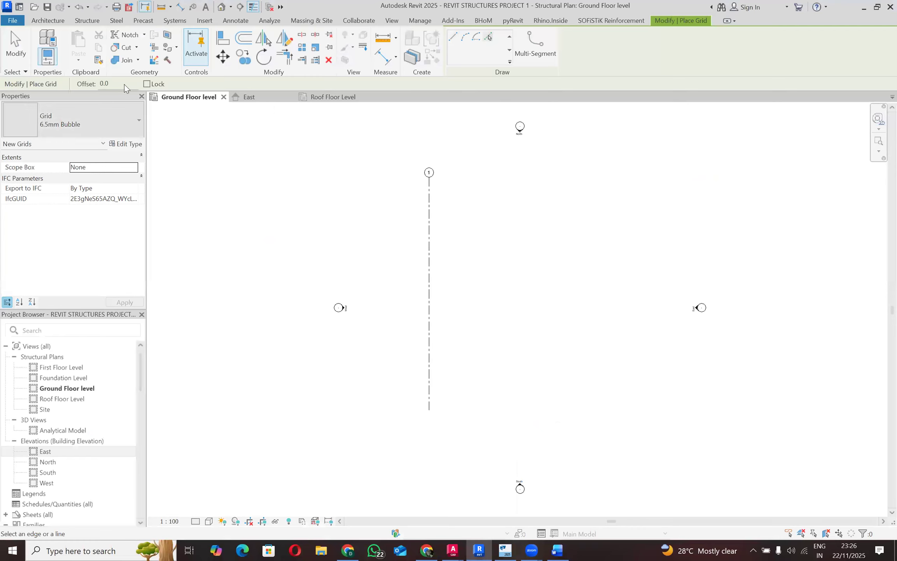
click(115, 82)
drag(116, 83, 92, 74)
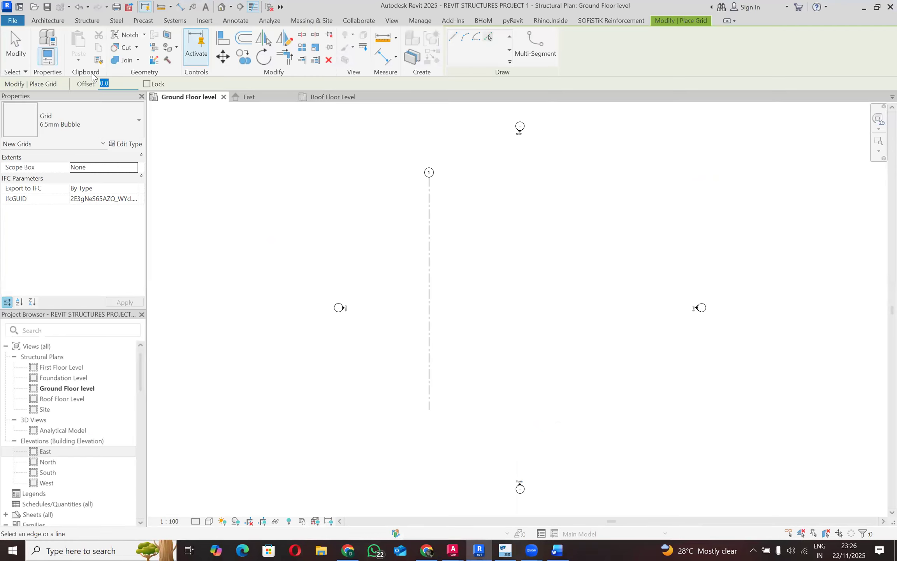
text(3650)
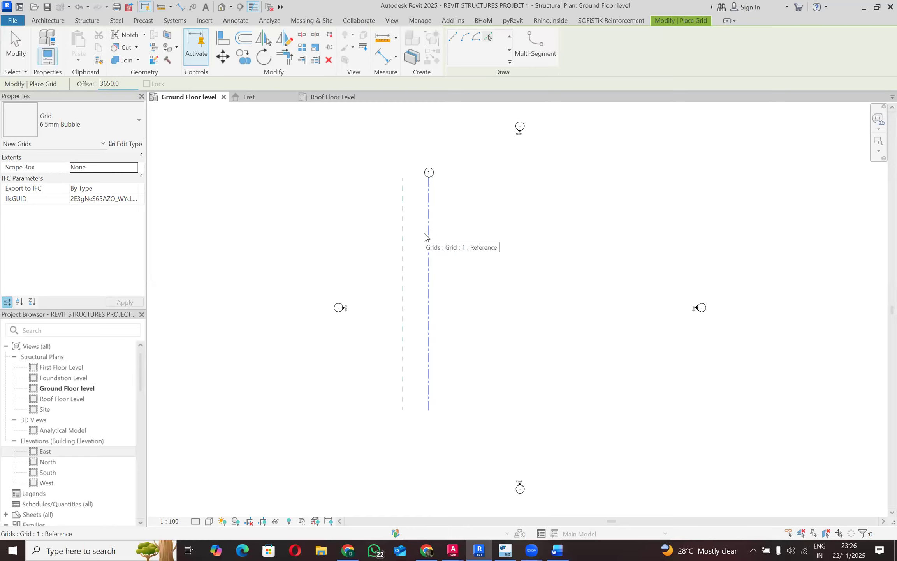
click(433, 243)
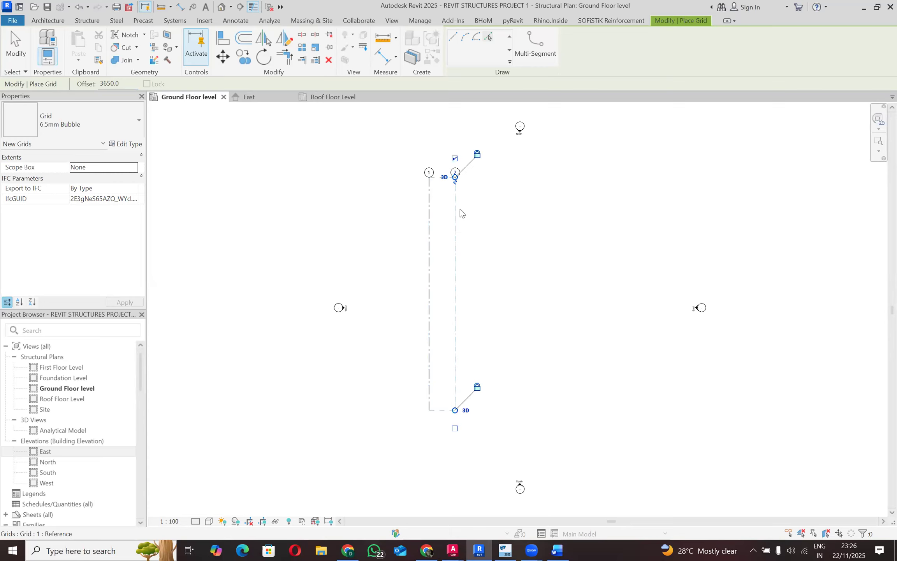
Check the next grid spacing in the AutoCAD foundation drawing and add a Revit grid line offset 2325 mm east of grid 2.
click(453, 550)
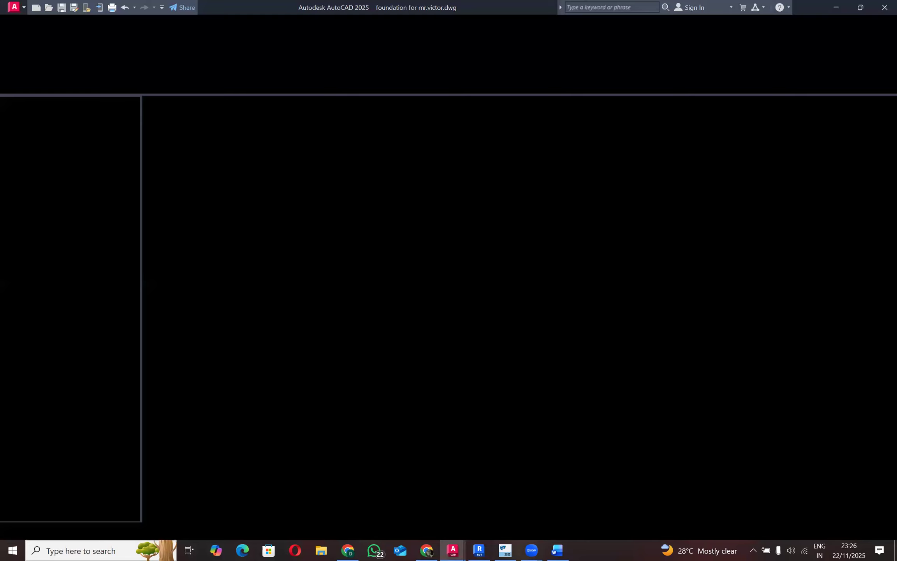
scroll(479, 250, up, 3)
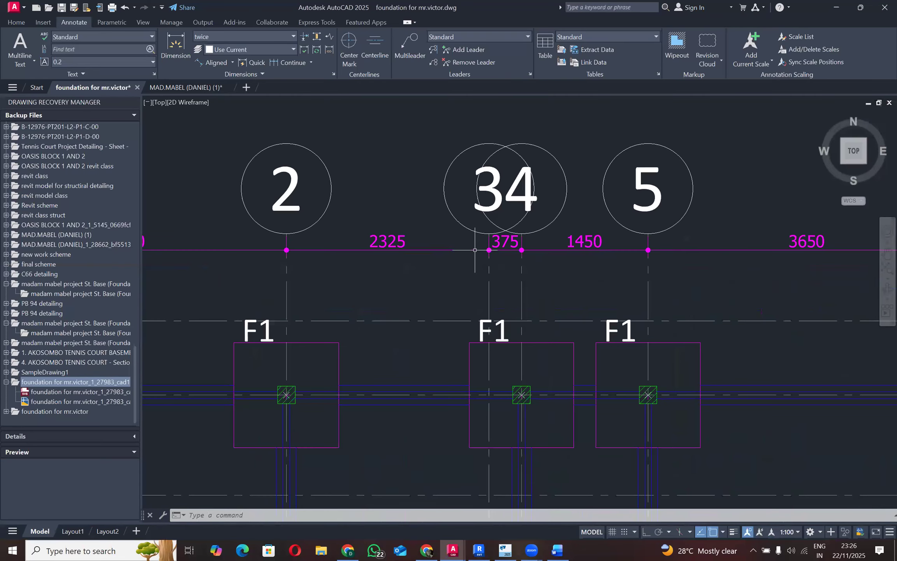
scroll(474, 249, down, 1)
scroll(474, 250, up, 2)
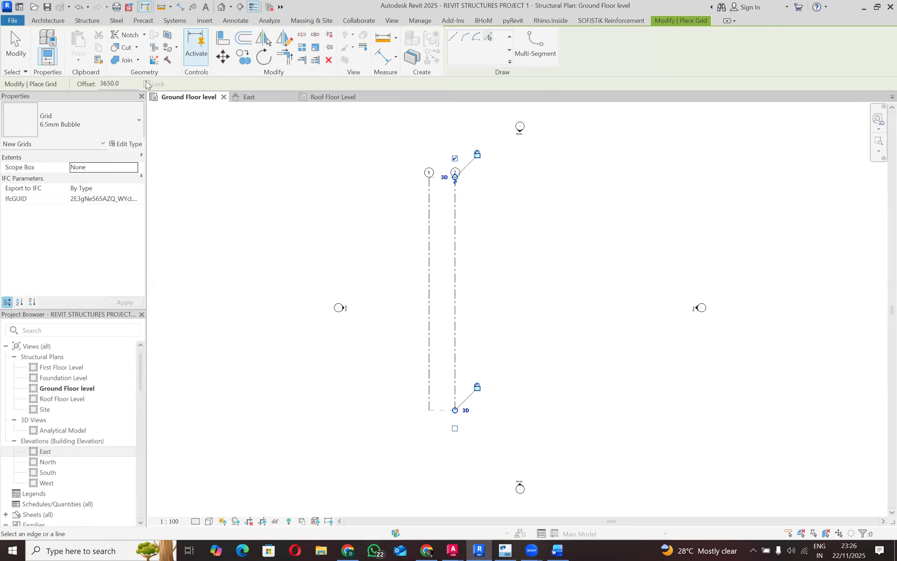
click(124, 82)
double_click(104, 79)
text(2325)
click(456, 224)
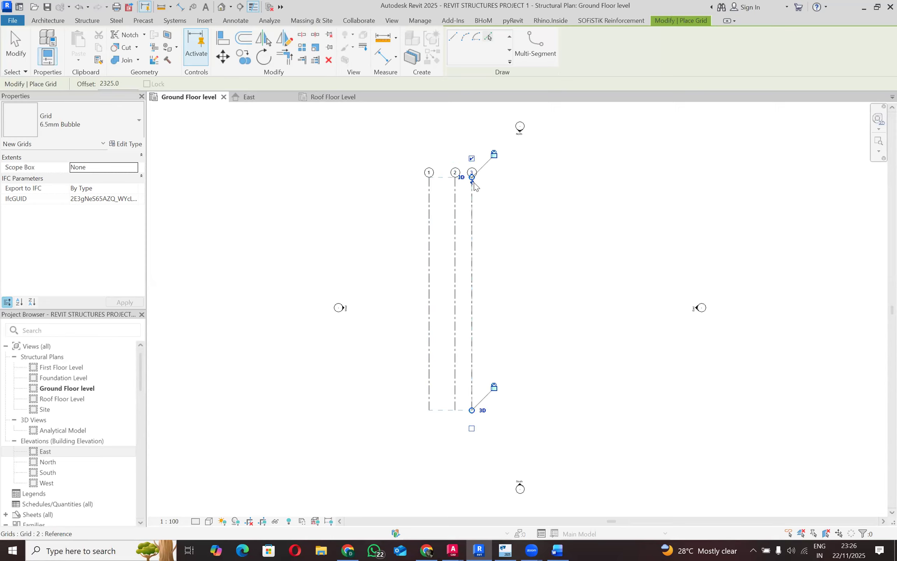
Read the spacing between grids 3 and 4 in the AutoCAD drawing and add a Revit grid line offset 375 mm east of grid 3.
scroll(474, 186, up, 2)
click(453, 549)
click(426, 498)
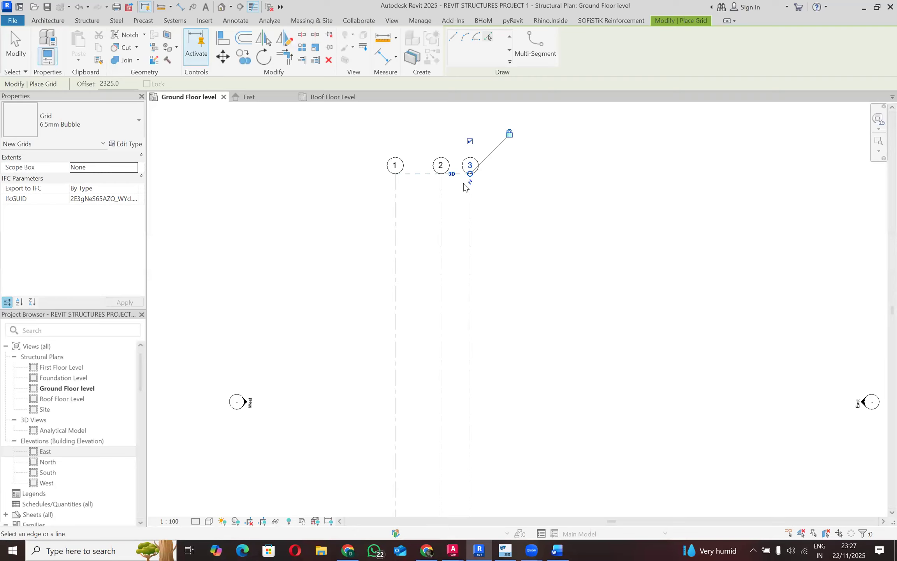
drag(121, 82, 90, 76)
text(375)
click(472, 248)
Look up the spacing between grids 4 and 5 in the AutoCAD drawing and add a Revit grid line offset 1450 mm east of grid 4.
scroll(476, 197, up, 2)
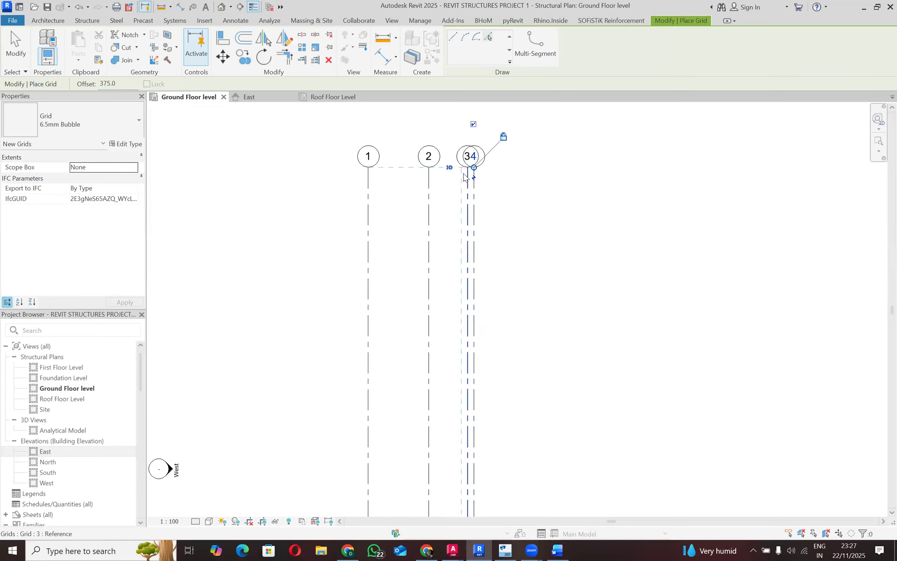
scroll(463, 195, up, 2)
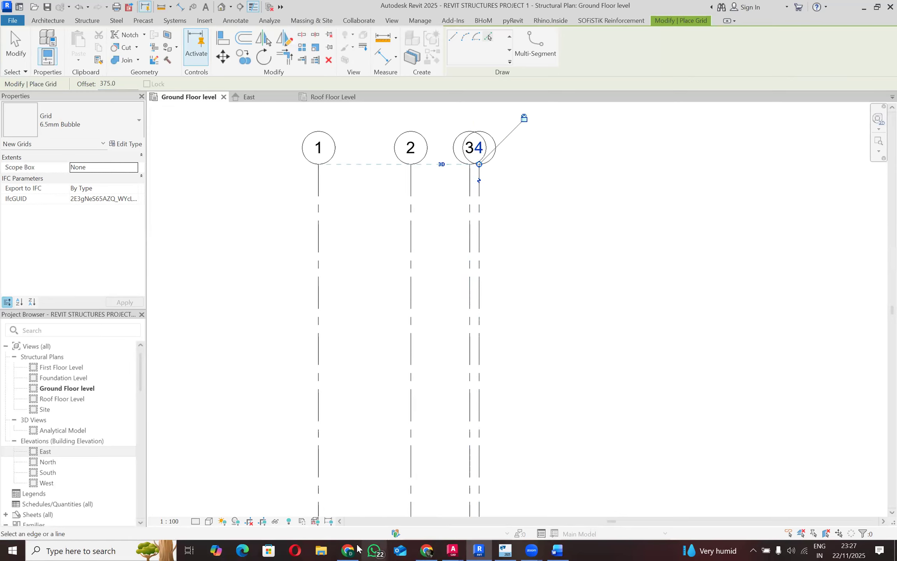
drag(353, 548, 481, 550)
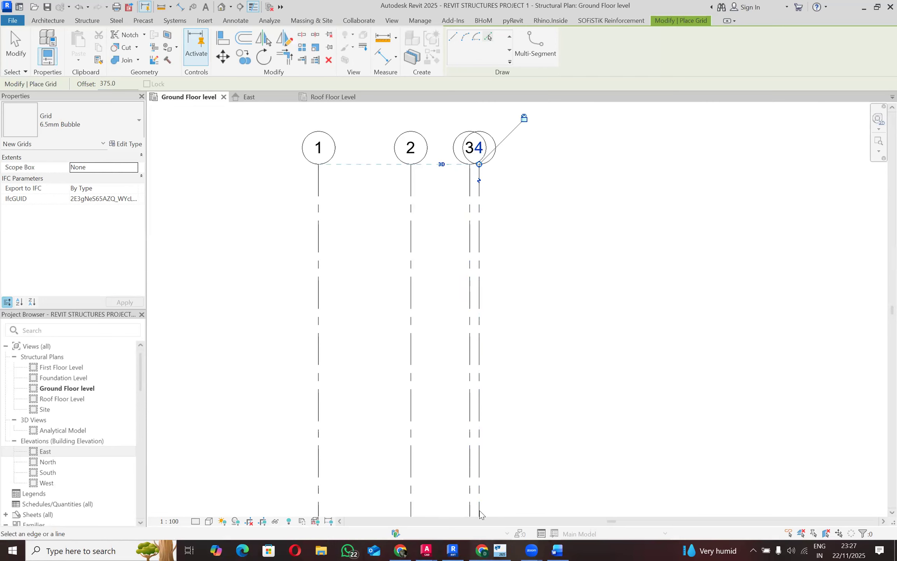
mouse_move(428, 549)
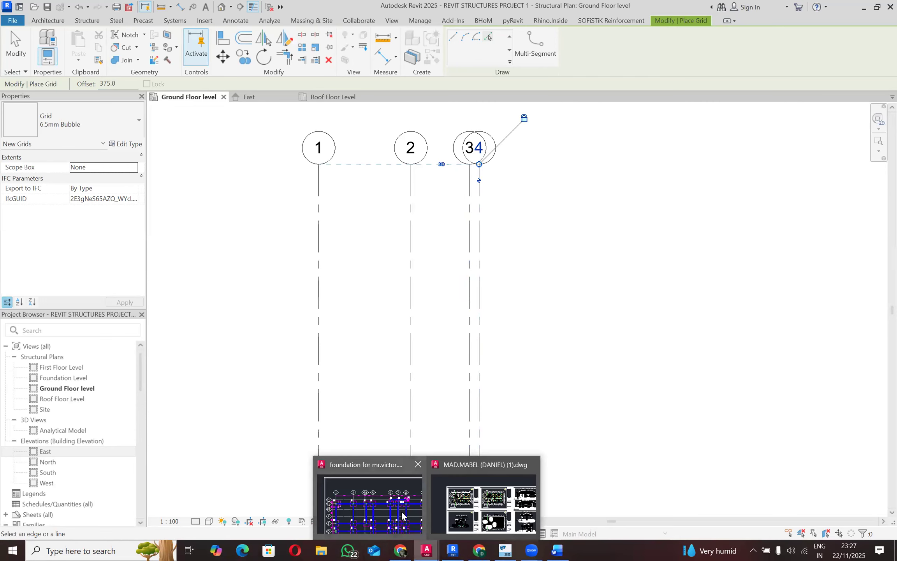
click(369, 504)
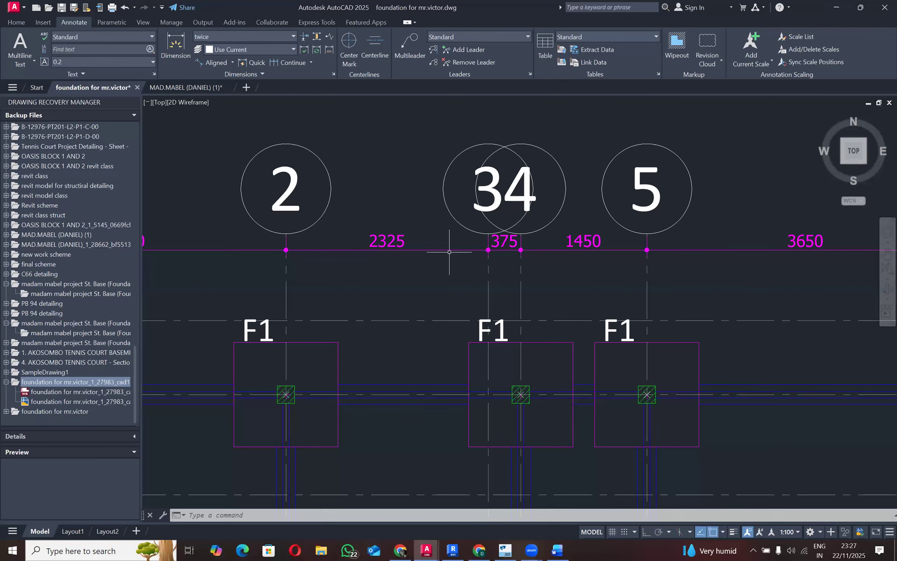
scroll(436, 253, down, 2)
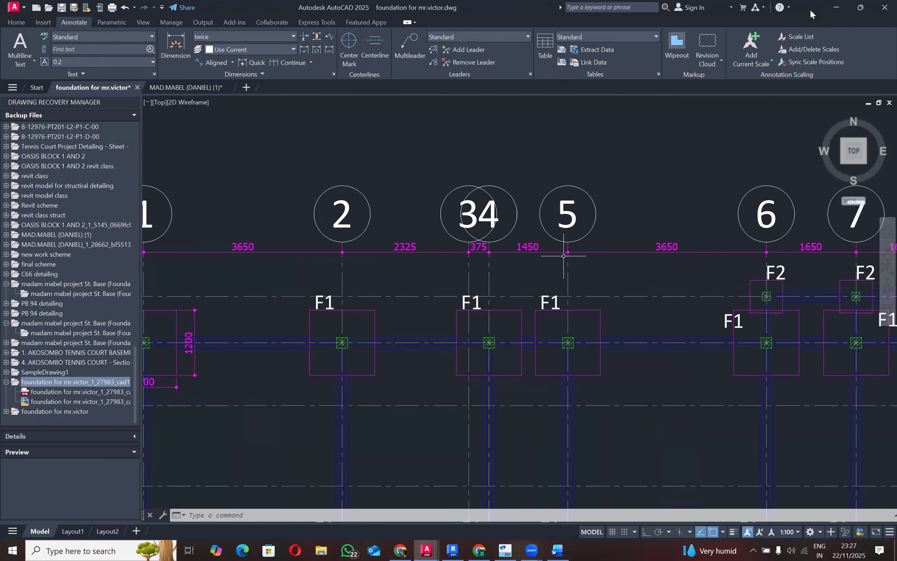
key(alt+Tab)
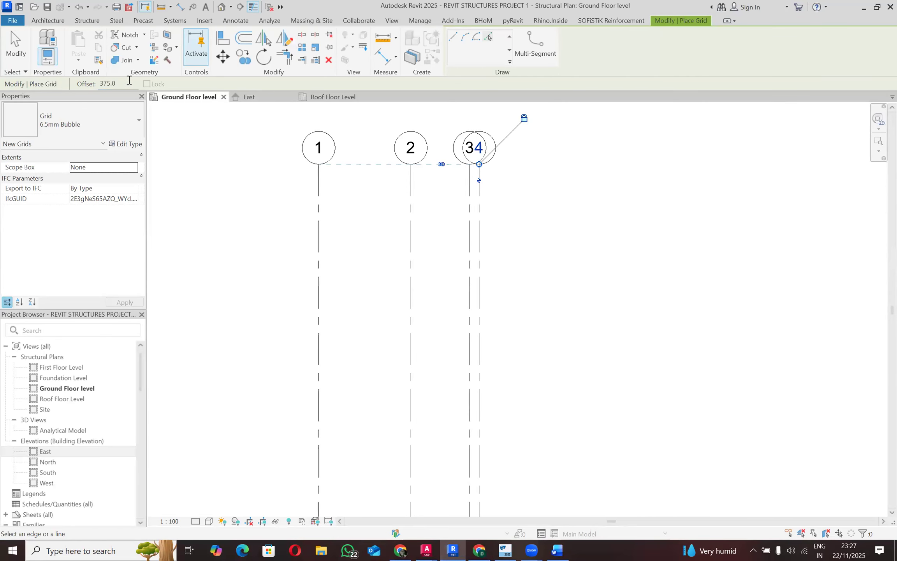
text(1450)
key(Return)
click(485, 213)
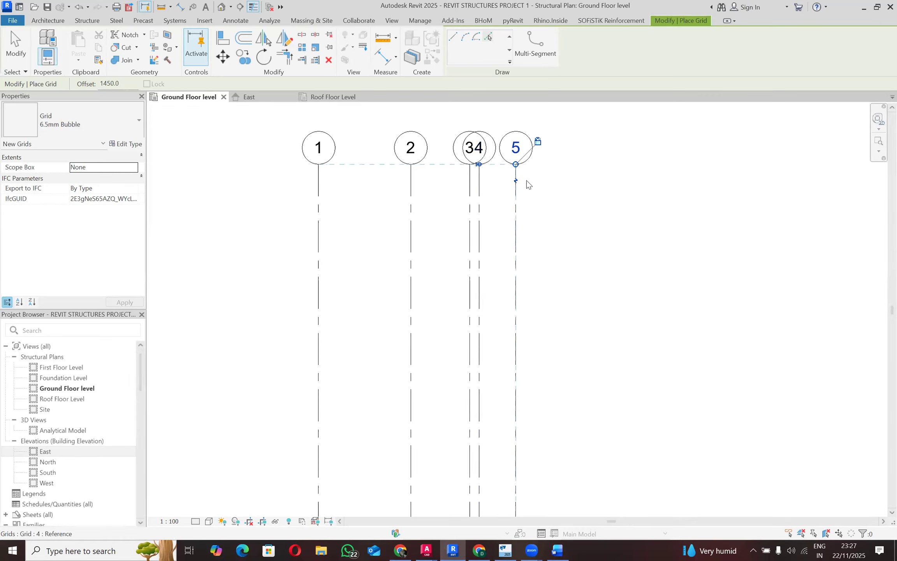
Check the spacing beyond grid 5 in the AutoCAD foundation drawing and add a Revit grid line offset 3650 mm east of grid 5.
click(427, 549)
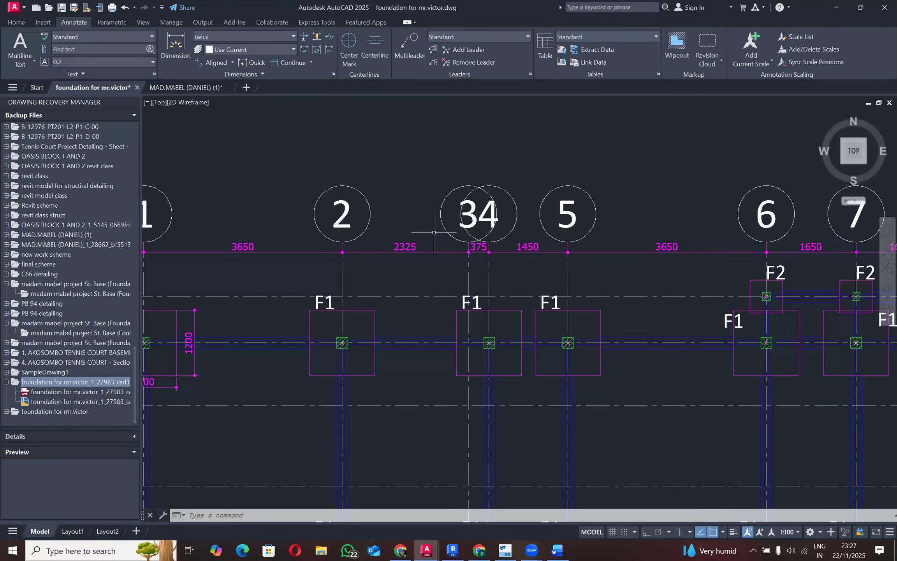
scroll(434, 233, down, 2)
scroll(606, 252, up, 2)
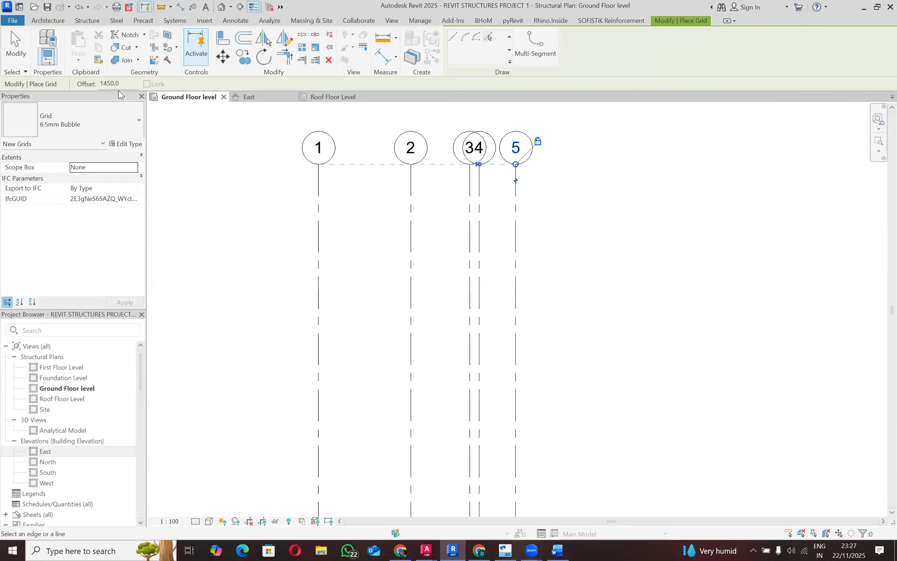
click(113, 83)
text(3)
click(520, 277)
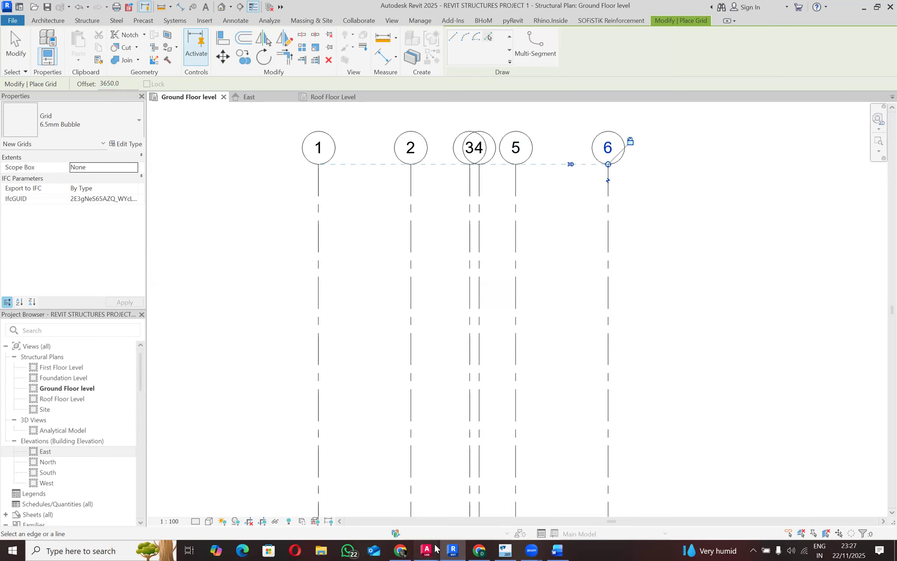
Examine the spacings of grids 6 to 11 in the AutoCAD drawing and add a Revit grid line offset 1650 mm east of grid 6.
mouse_move(427, 549)
click(407, 503)
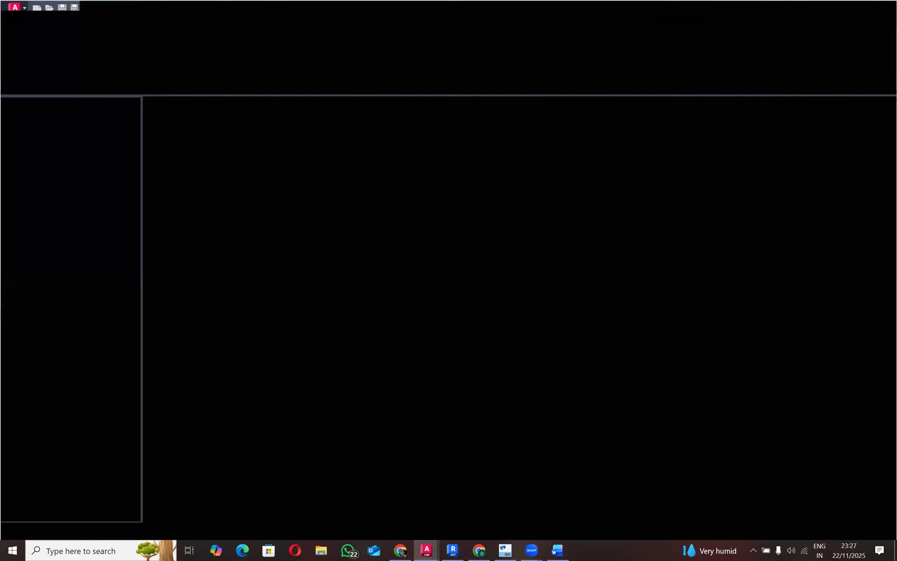
scroll(307, 270, down, 2)
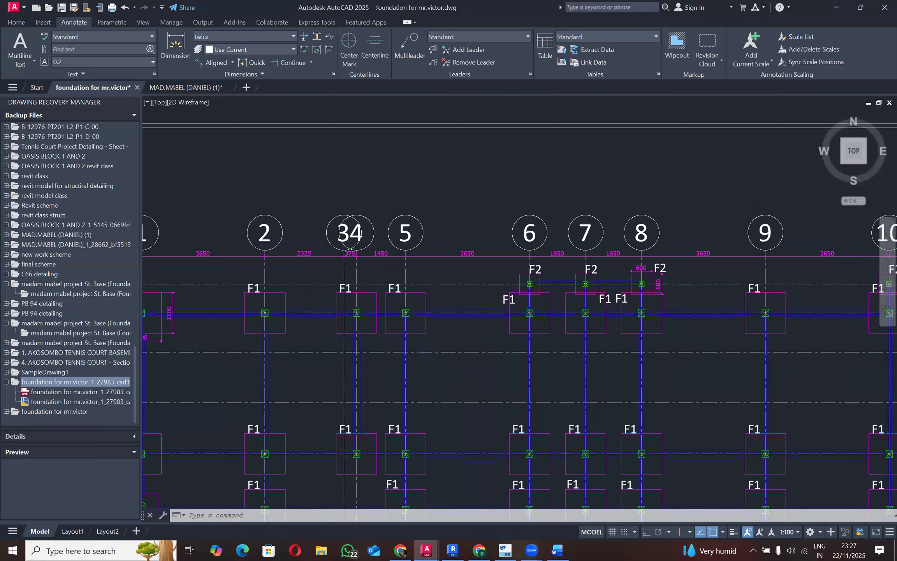
scroll(307, 283, down, 2)
scroll(624, 292, up, 2)
scroll(624, 292, up, 1)
scroll(332, 260, down, 1)
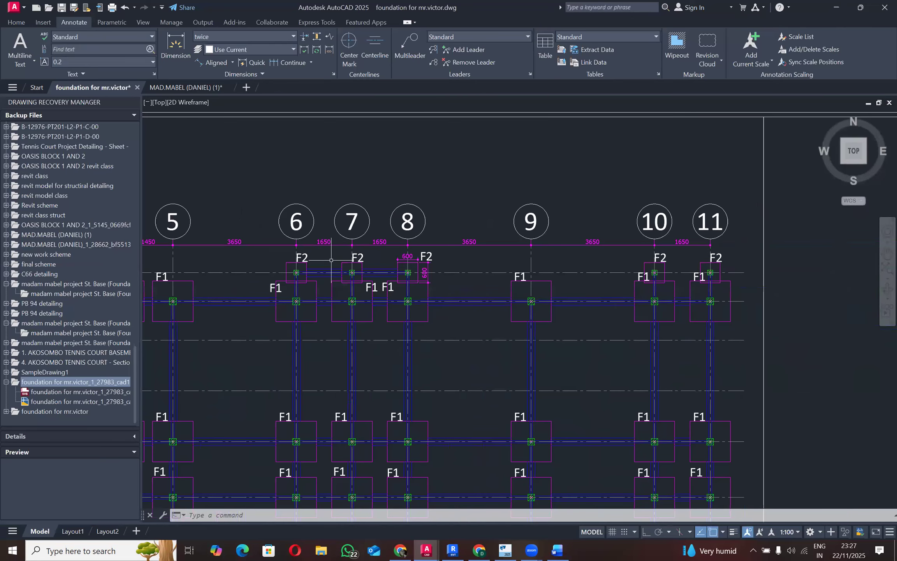
scroll(331, 260, up, 2)
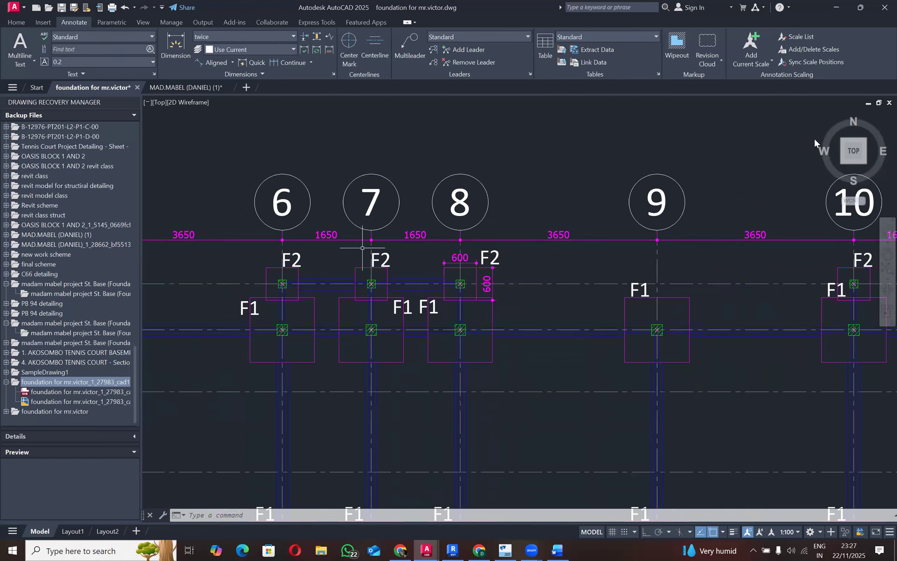
click(832, 11)
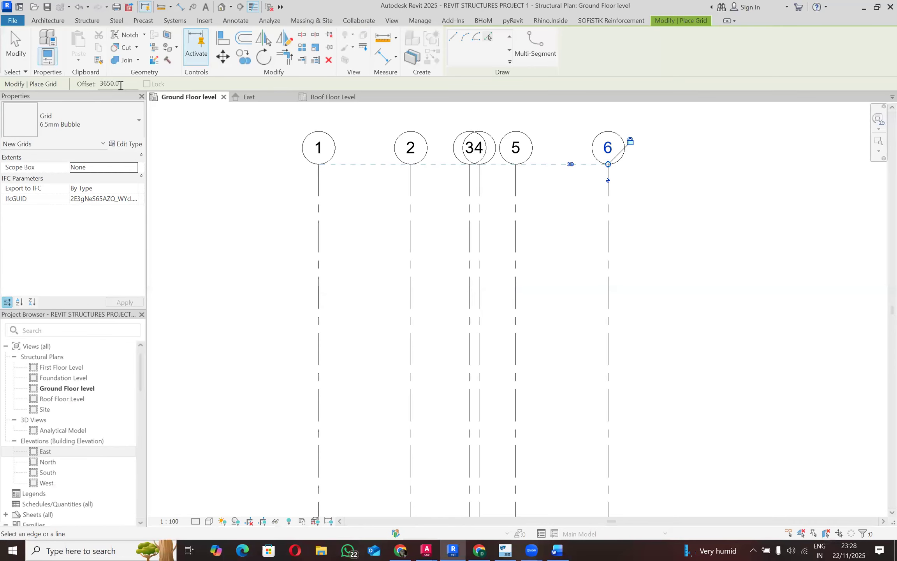
drag(121, 86, 111, 84)
text(1650)
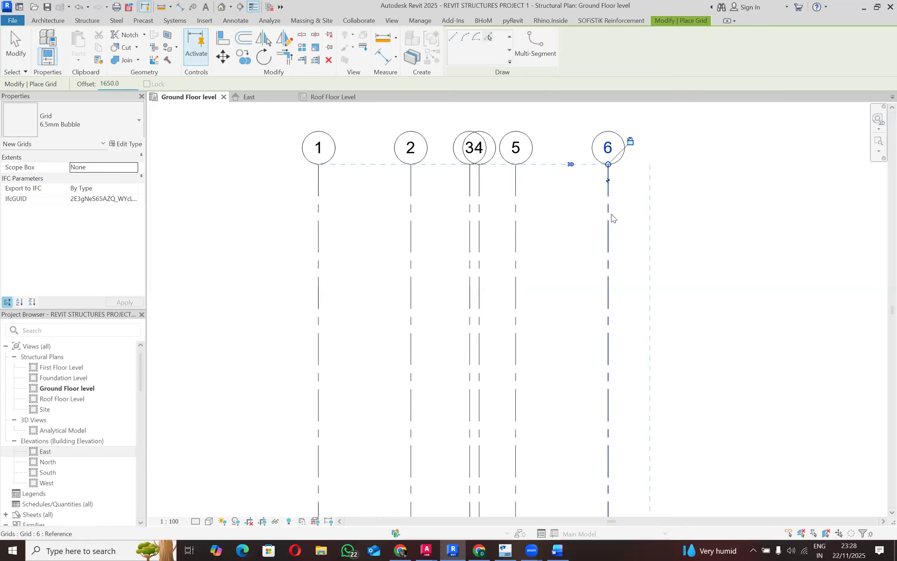
click(610, 233)
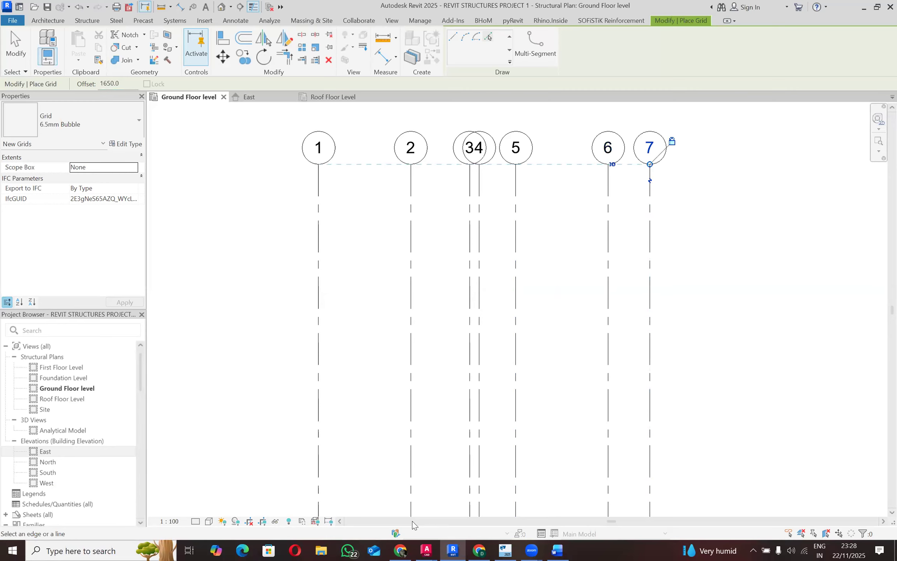
Verify the spacing between grids 7 and 8 in the AutoCAD drawing and add a Revit grid line offset 1650 mm east of grid 7.
mouse_move(427, 550)
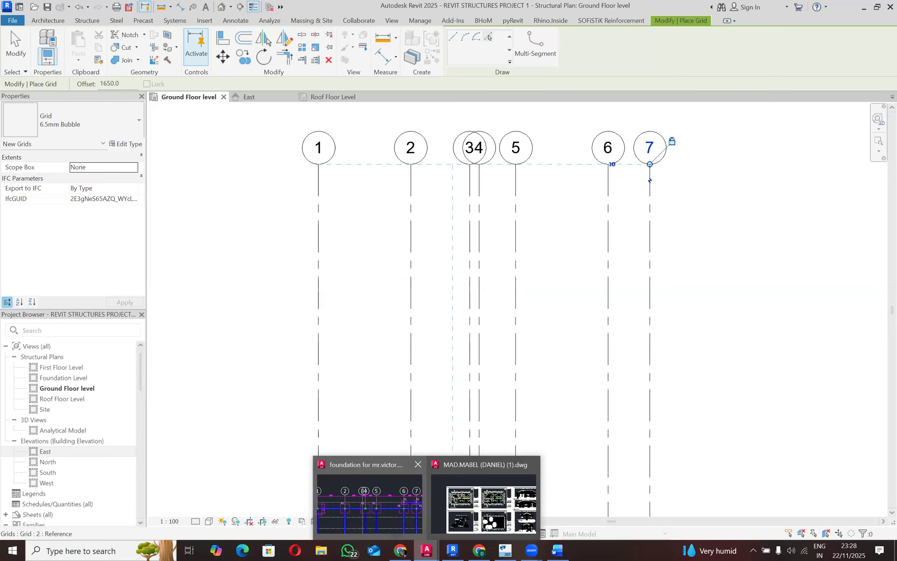
click(369, 503)
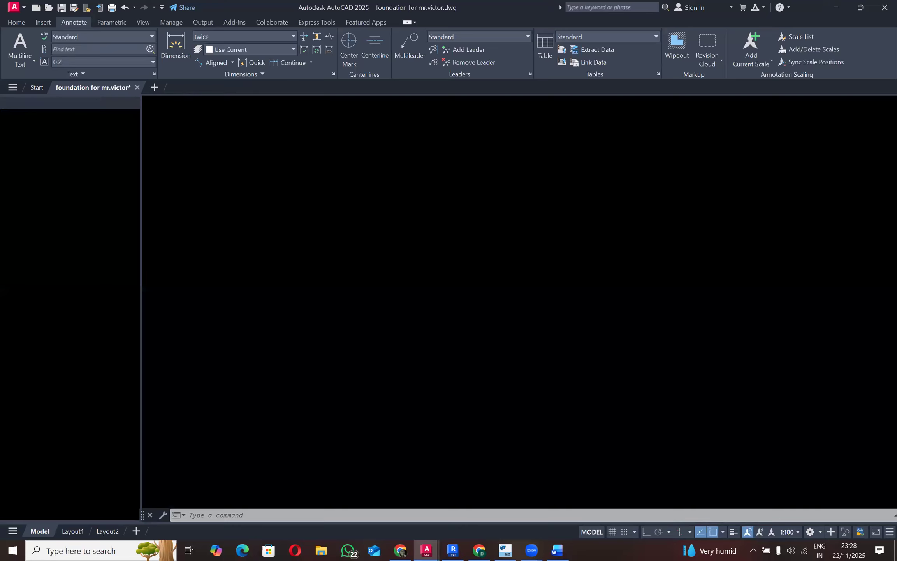
scroll(390, 222, up, 6)
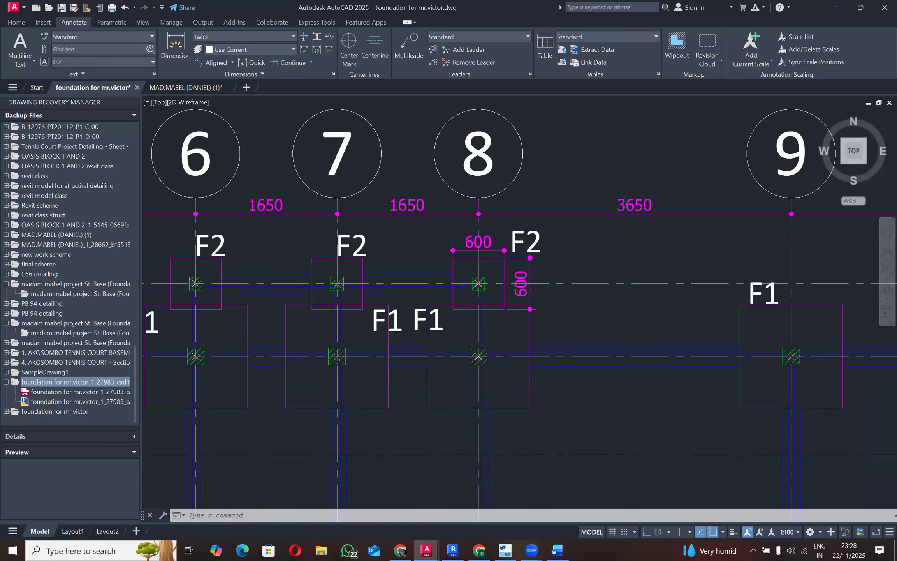
scroll(381, 211, down, 4)
scroll(453, 210, up, 4)
scroll(457, 207, down, 2)
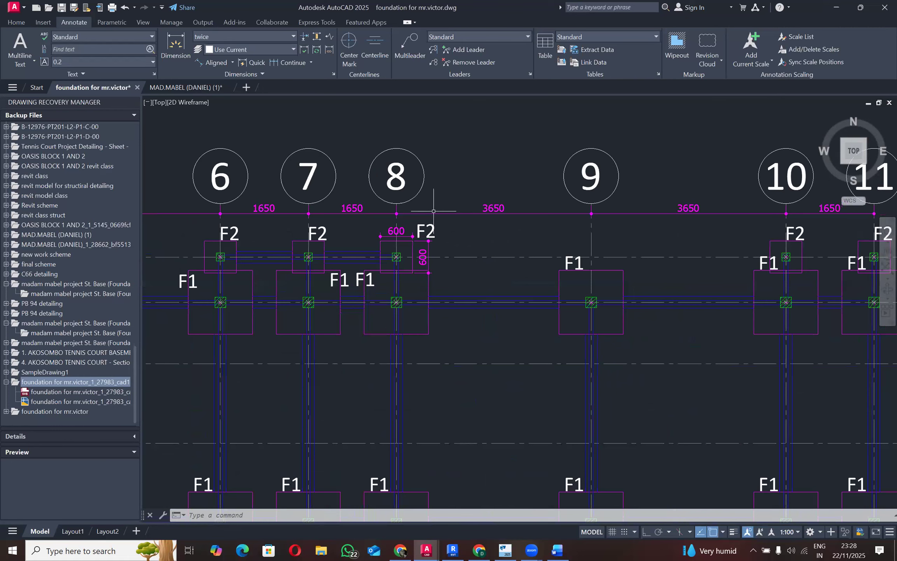
key(alt+Tab)
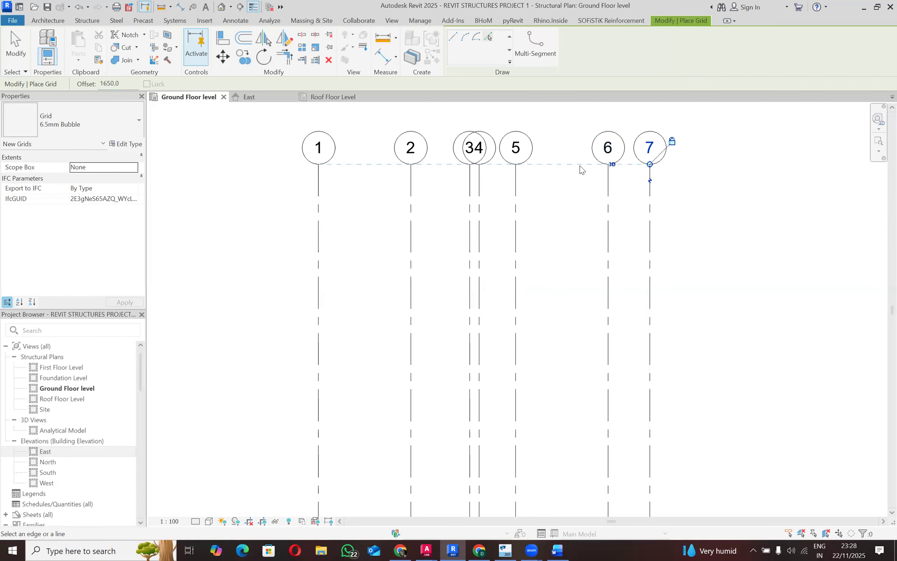
click(653, 210)
middle_drag(617, 206, 533, 186)
scroll(533, 188, down, 1)
scroll(533, 188, up, 1)
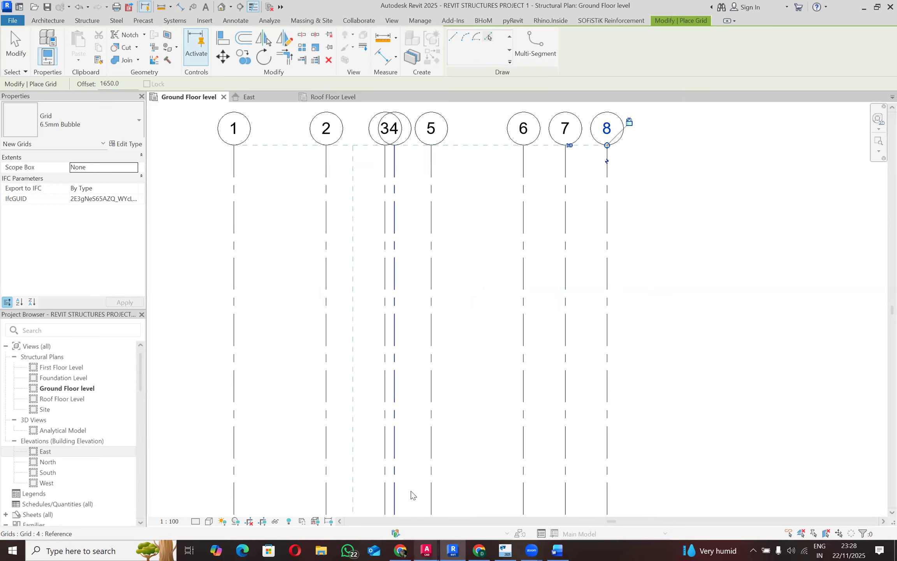
Look up the spacing between grids 8 and 9 in the AutoCAD drawing and add a Revit grid line offset 3650 mm east of grid 8.
mouse_move(427, 550)
click(369, 504)
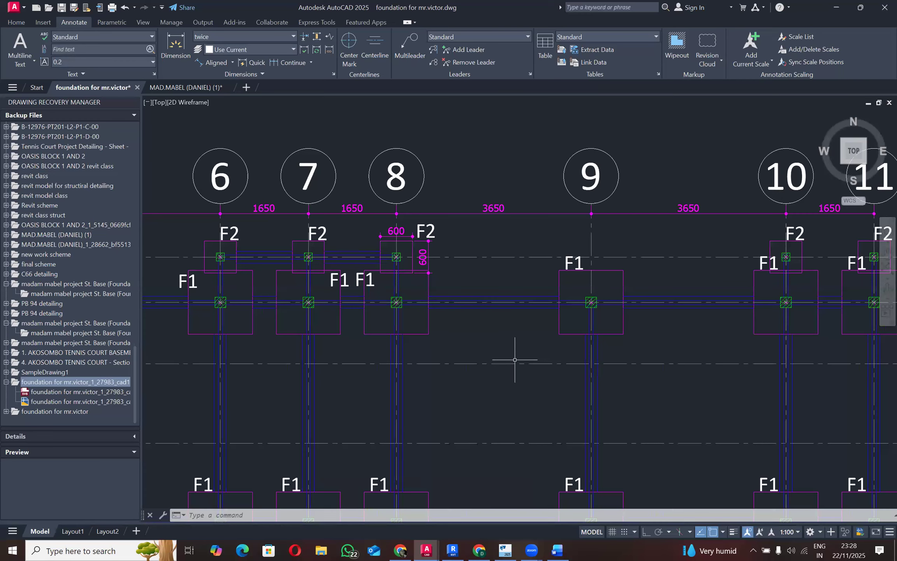
scroll(515, 360, up, 2)
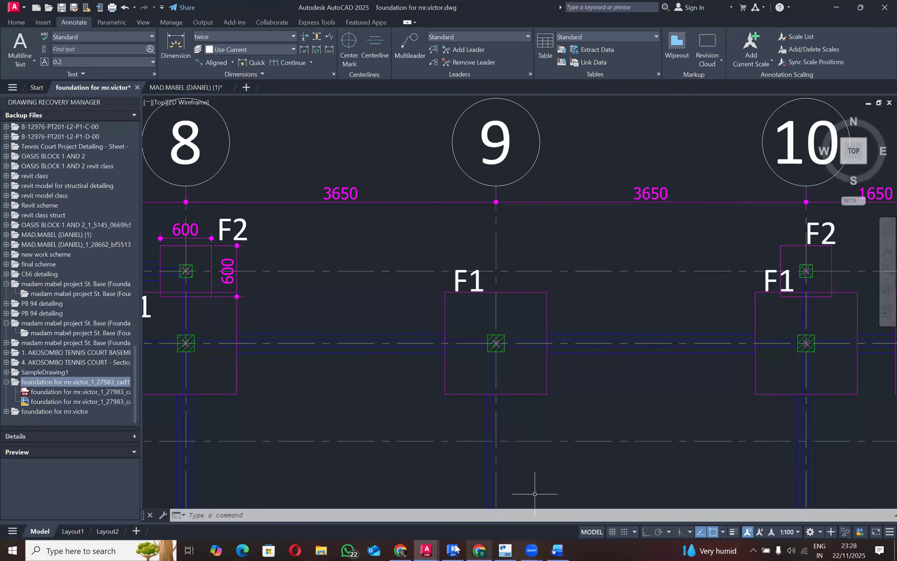
key(alt+Tab)
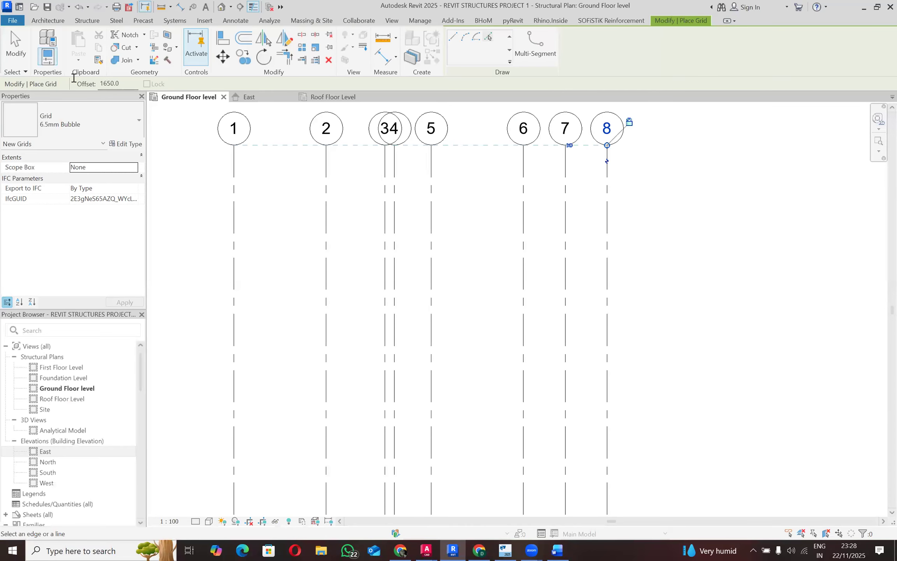
double_click(109, 83)
text(3650)
key(Return)
click(610, 206)
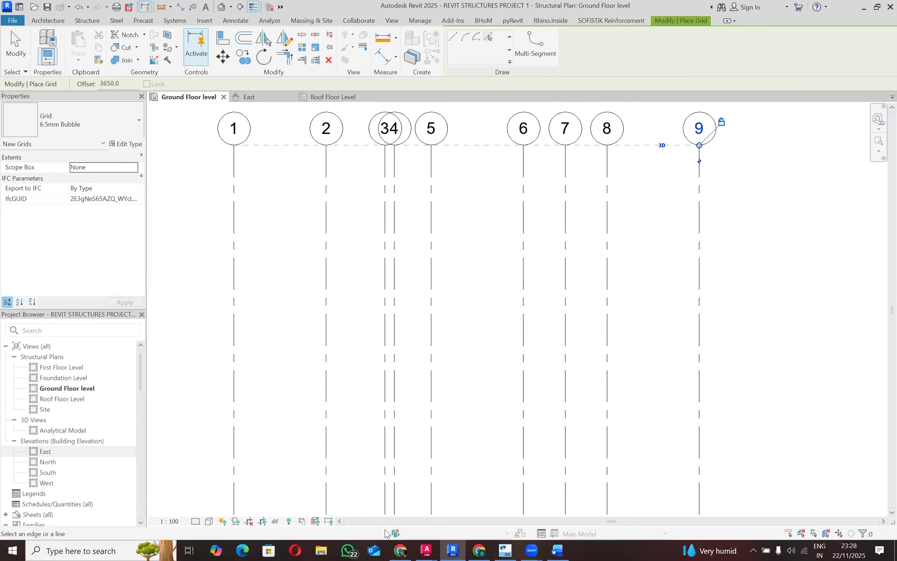
Check the spacing between grids 9 and 10 in the AutoCAD drawing and add a Revit grid line offset 3650 mm east of grid 9.
mouse_move(424, 547)
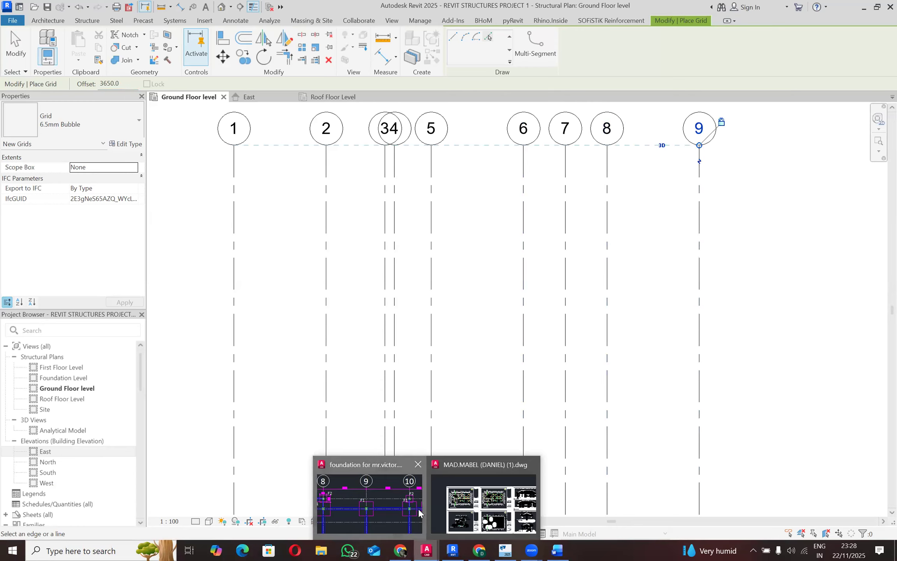
click(419, 508)
scroll(325, 327, down, 4)
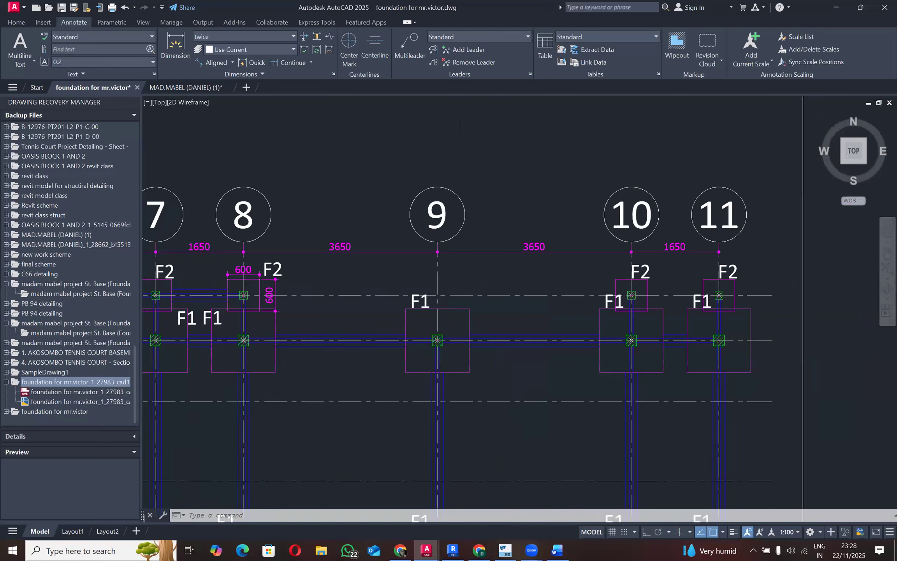
scroll(506, 289, up, 4)
scroll(472, 290, down, 2)
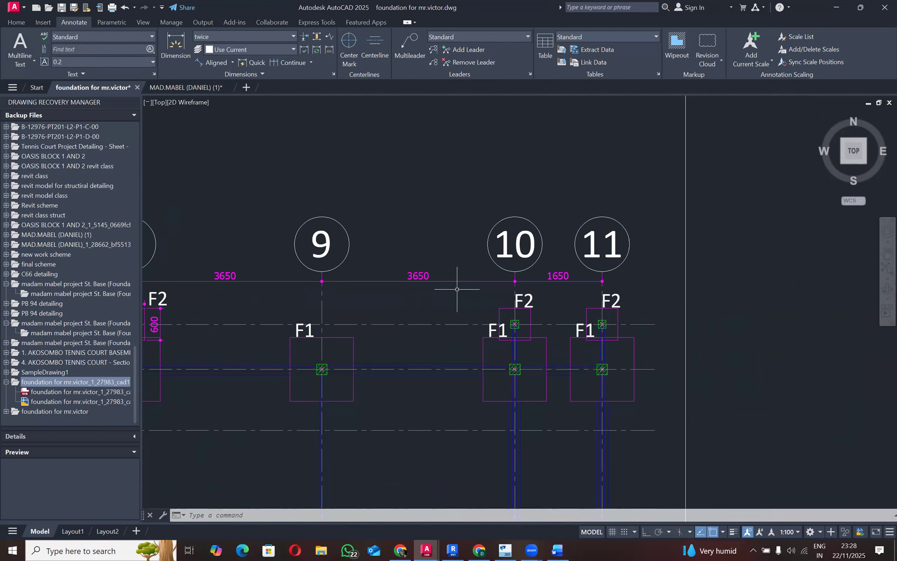
click(455, 549)
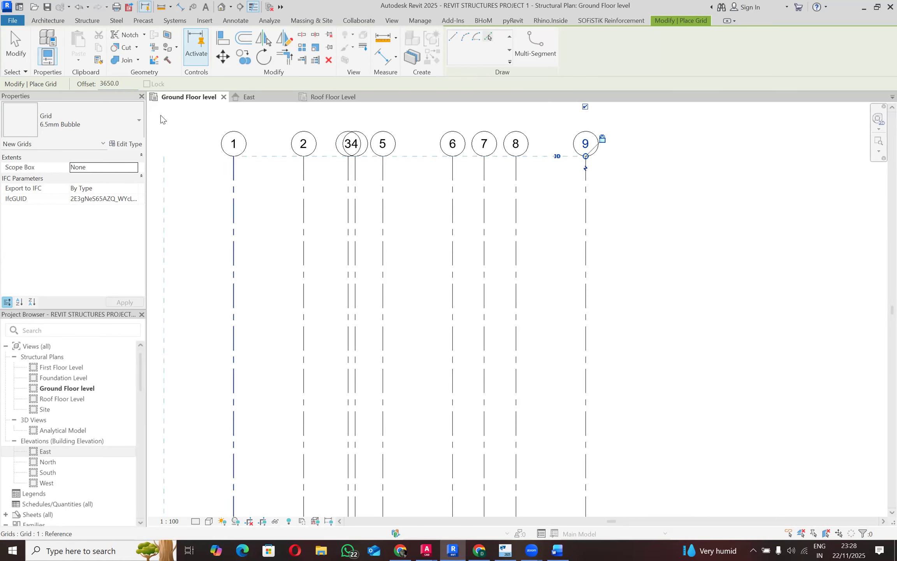
click(587, 212)
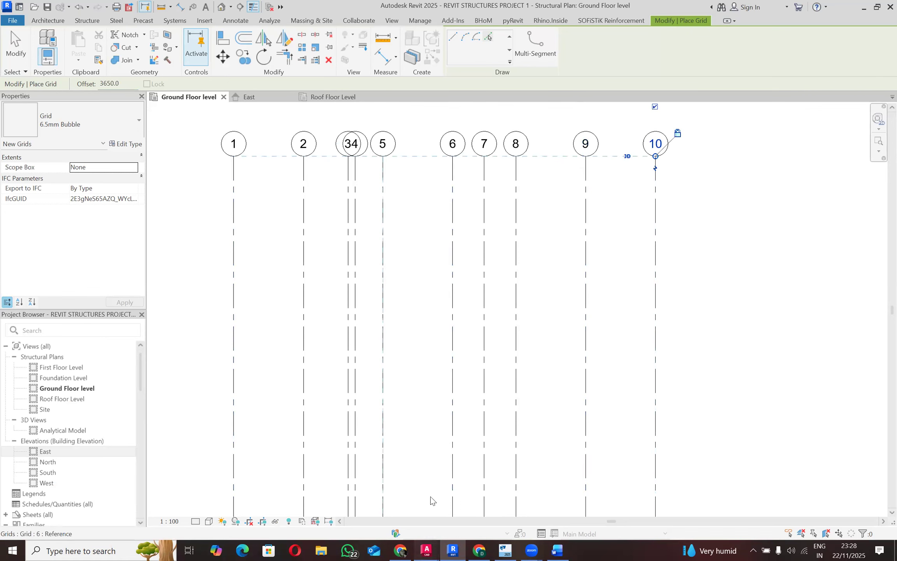
Verify the spacing between grids 10 and 11 in the AutoCAD drawing and add a Revit grid line offset 1650 mm east of grid 10.
click(427, 549)
click(407, 493)
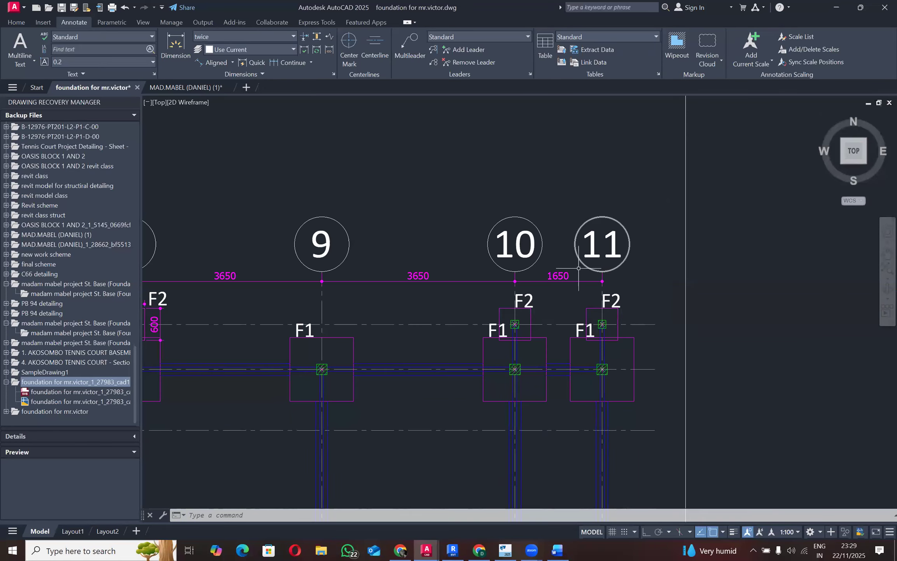
click(836, 7)
drag(125, 83, 90, 82)
text(1650)
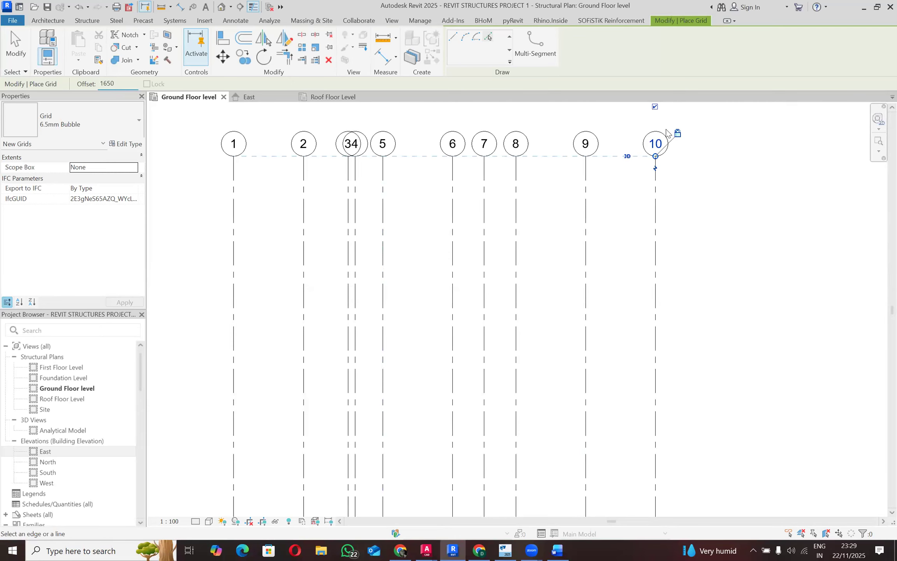
key(Return)
click(658, 209)
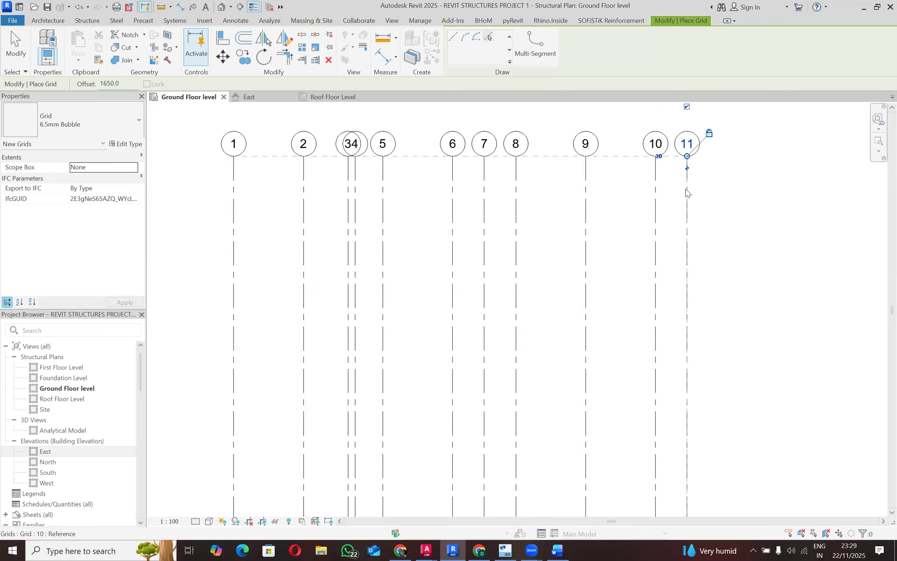
scroll(700, 166, down, 2)
scroll(548, 185, down, 1)
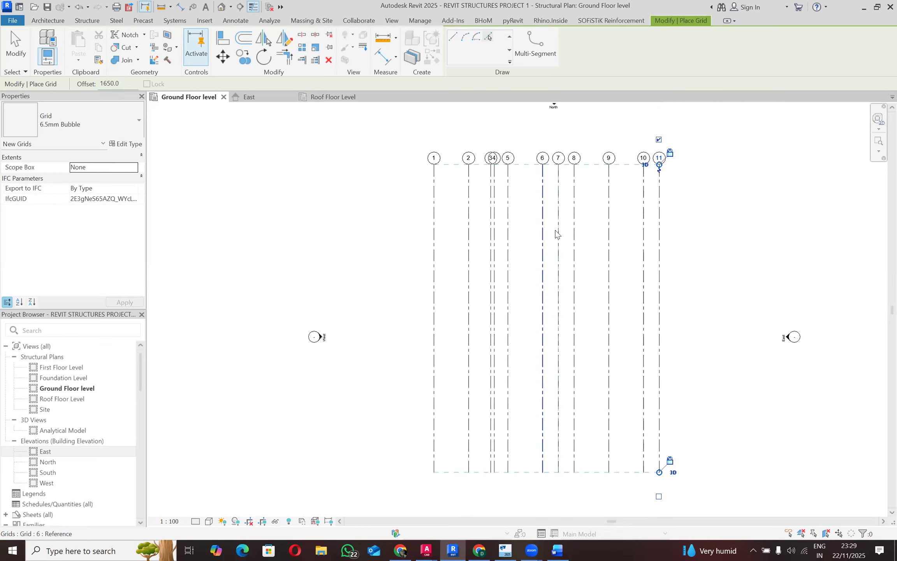
scroll(464, 192, down, 2)
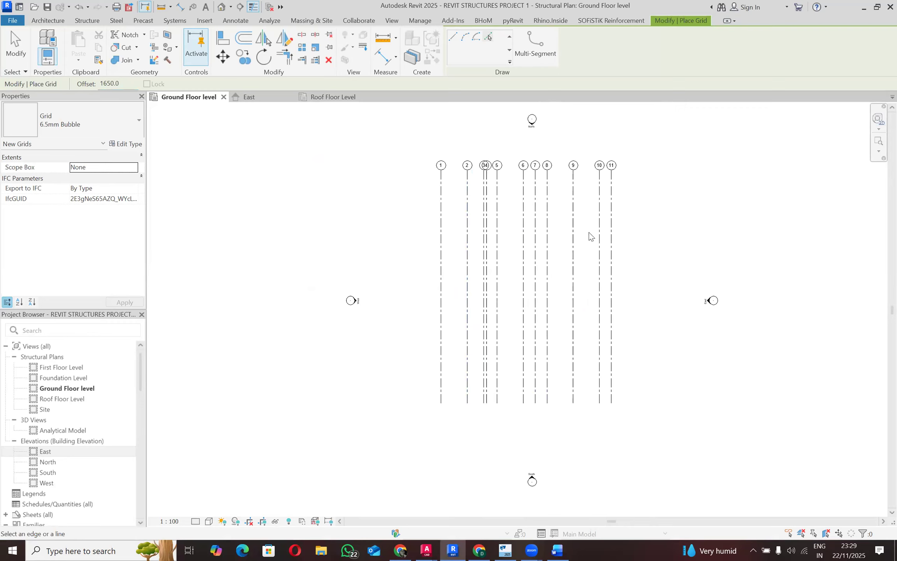
scroll(537, 256, up, 1)
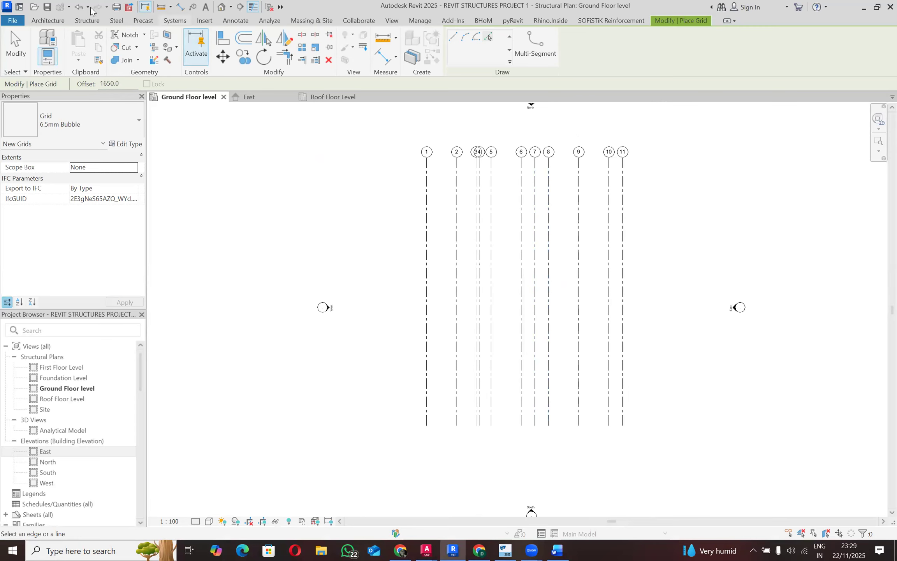
Leave the offset pick mode and restart the Grid command for drawing a grid line between two endpoints.
click(88, 20)
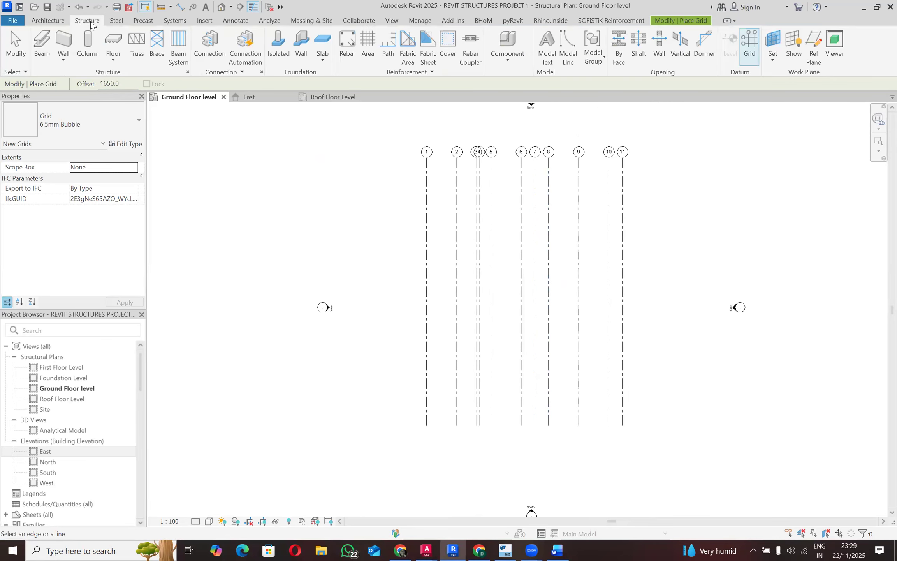
click(753, 56)
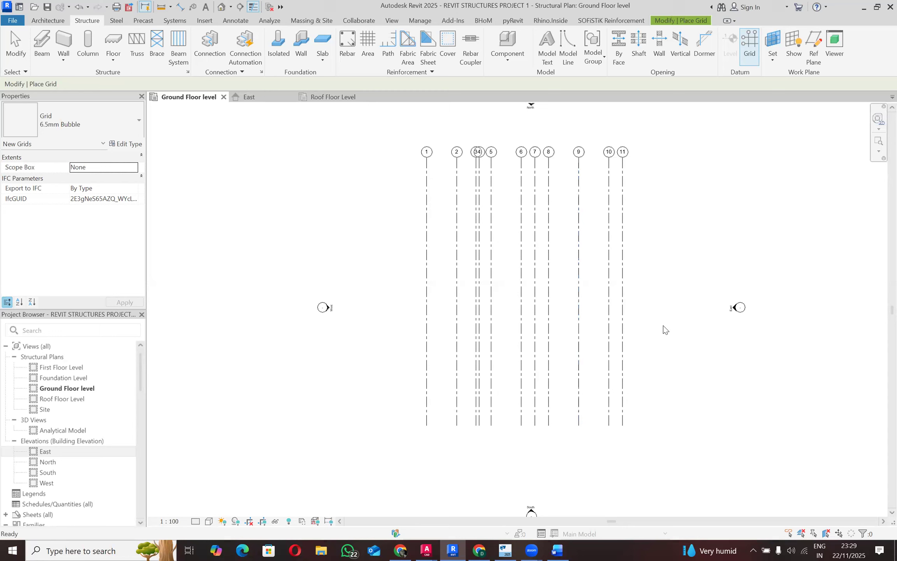
key(Escape)
key(Escape)
click(748, 50)
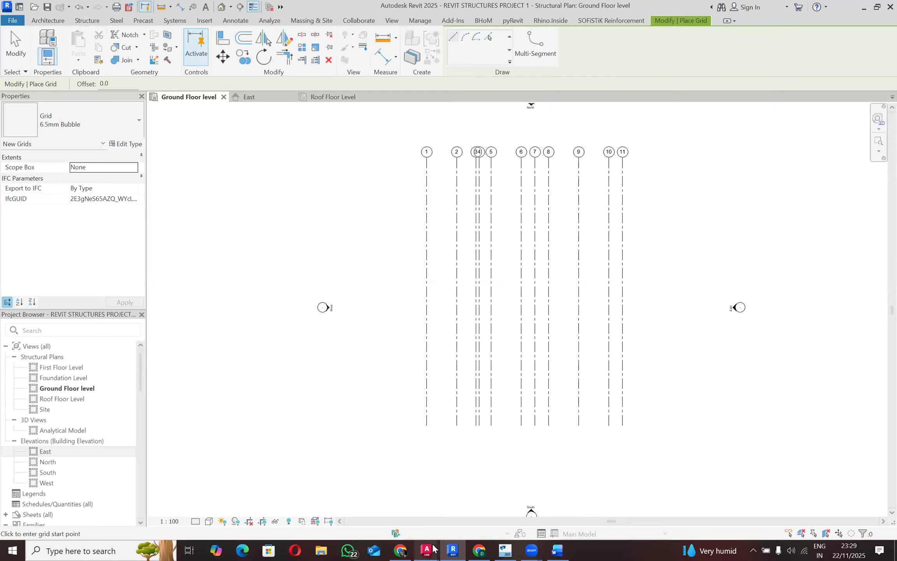
Examine the lettered grids A to H and their spacings along the west side of the AutoCAD foundation drawing.
mouse_move(427, 549)
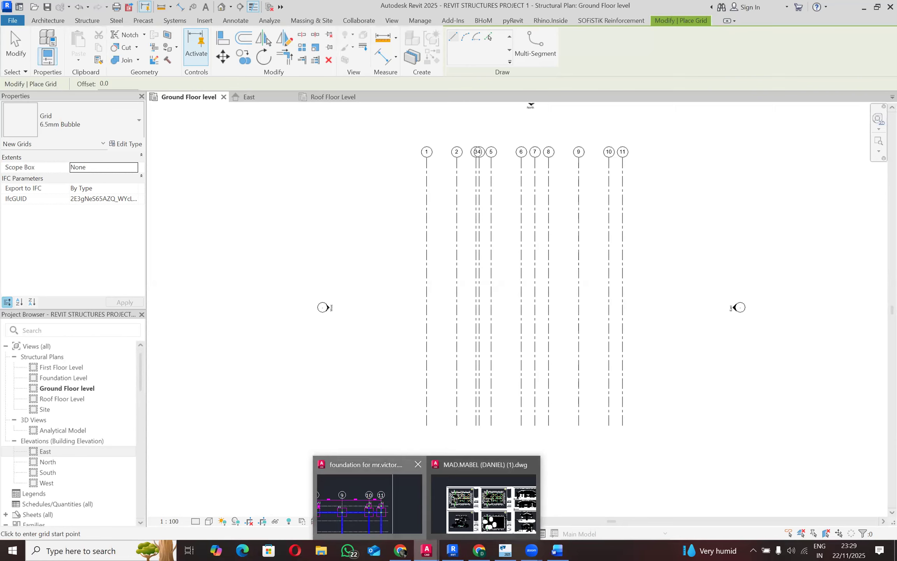
click(366, 502)
scroll(580, 269, down, 7)
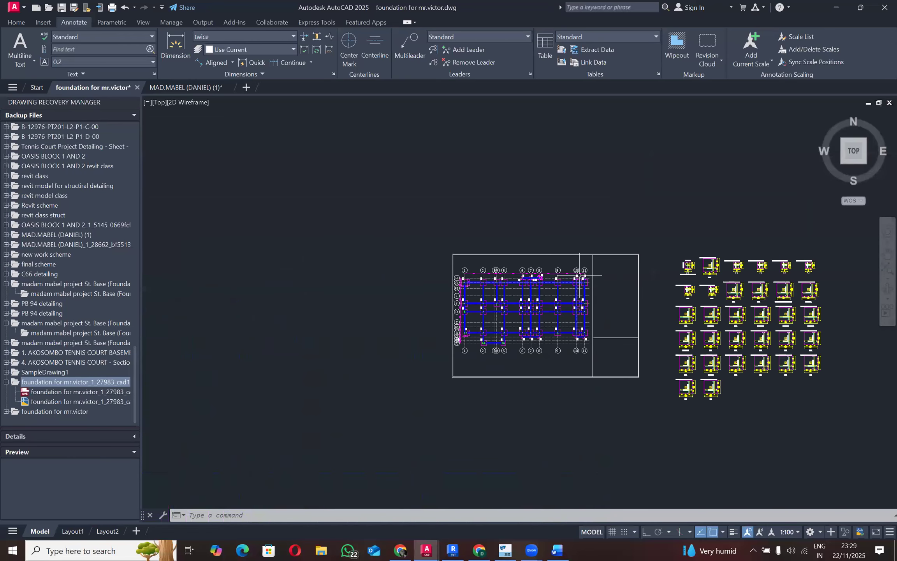
scroll(473, 336, up, 7)
scroll(410, 376, up, 4)
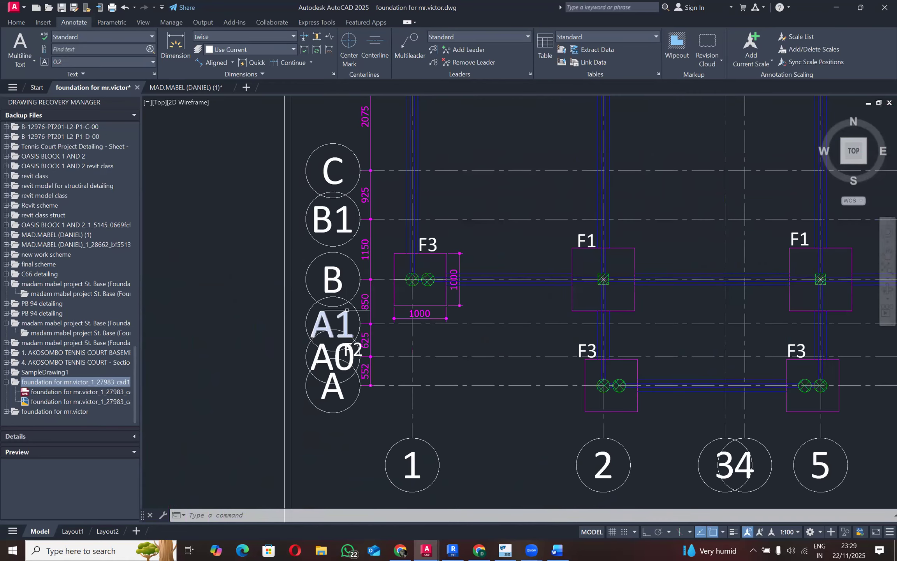
scroll(299, 371, down, 2)
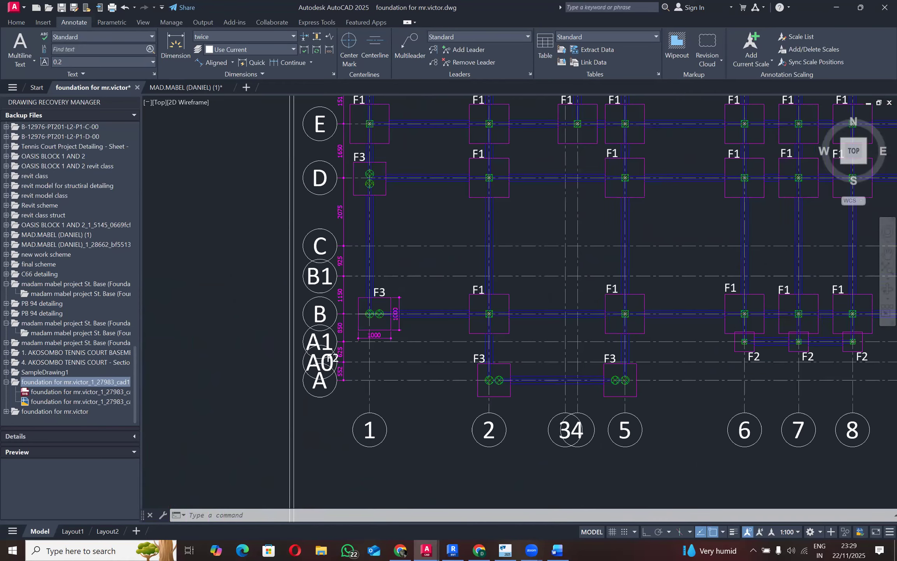
scroll(302, 375, down, 2)
scroll(301, 375, up, 5)
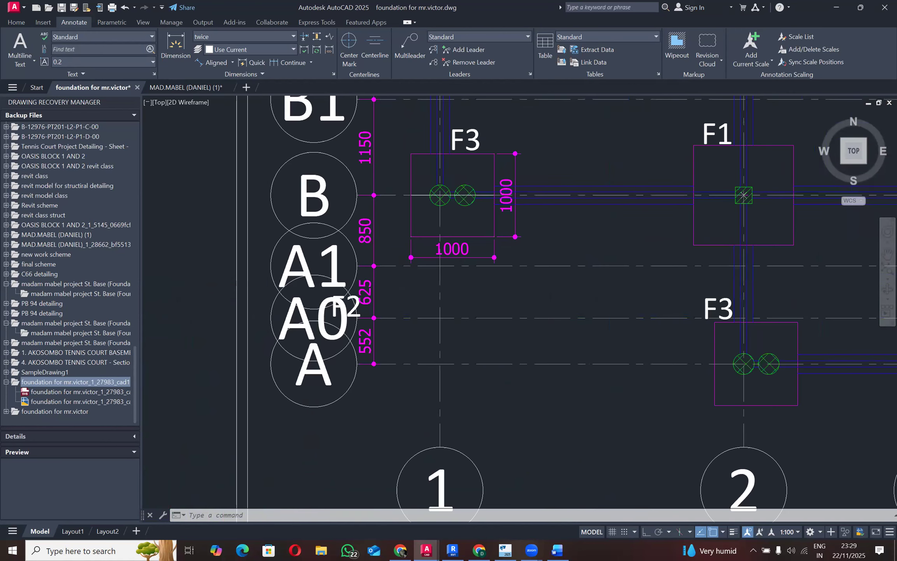
scroll(295, 364, down, 4)
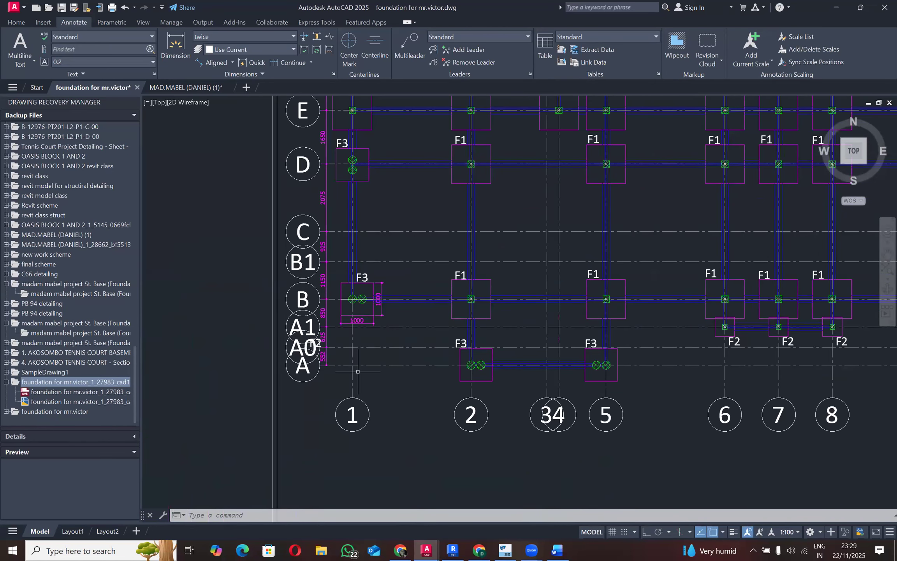
scroll(324, 357, down, 4)
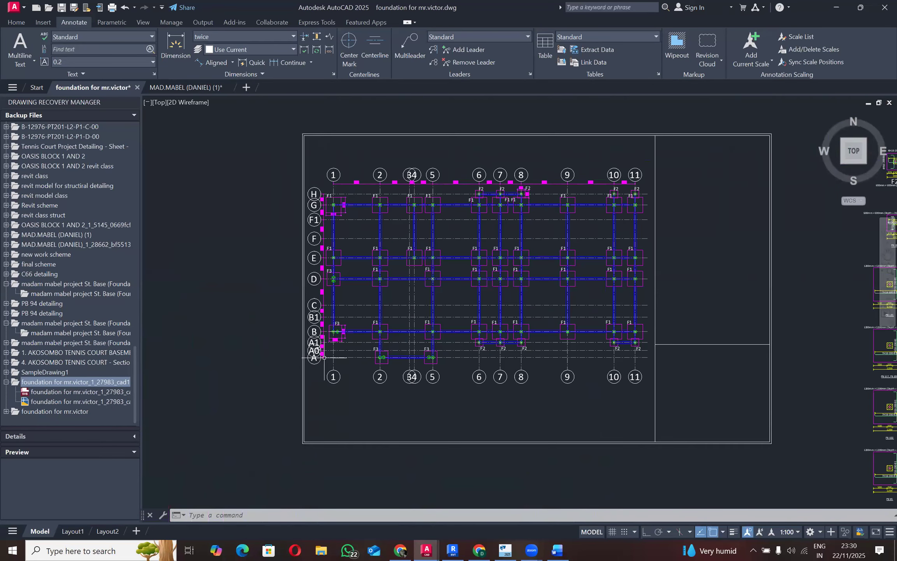
In Revit, draw a horizontal grid line across the lower part of the numbered grids, from east of grid 11 to west of grid 1.
click(836, 8)
scroll(648, 392, up, 1)
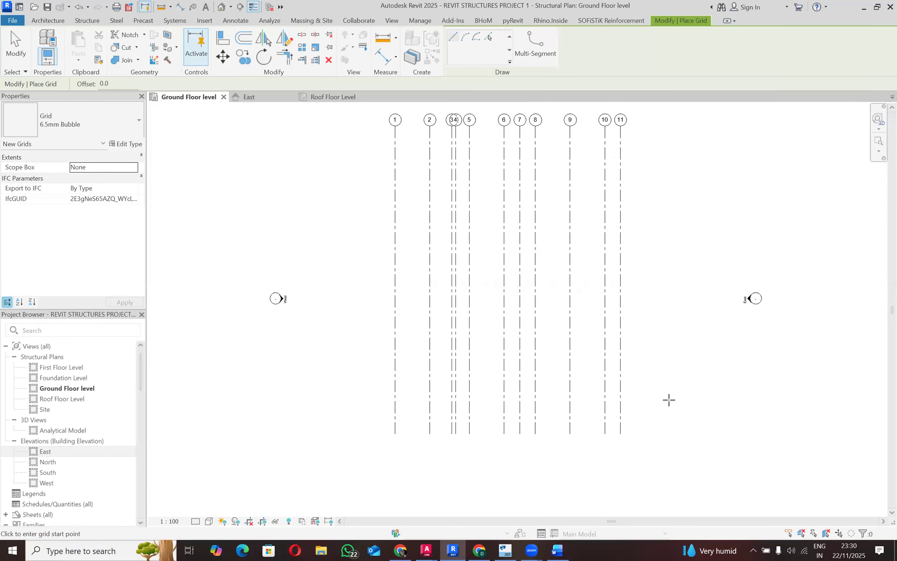
click(625, 392)
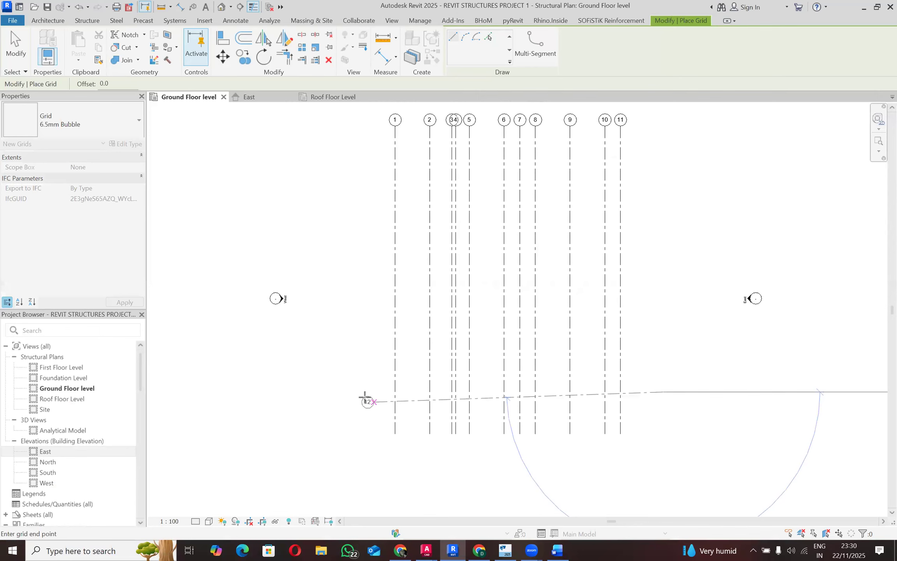
click(371, 392)
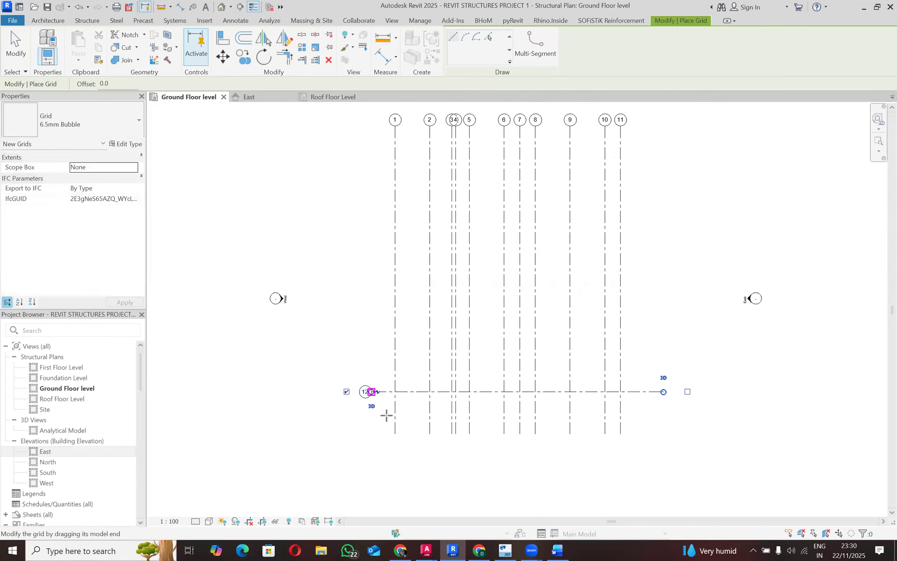
key(Escape)
key(Escape)
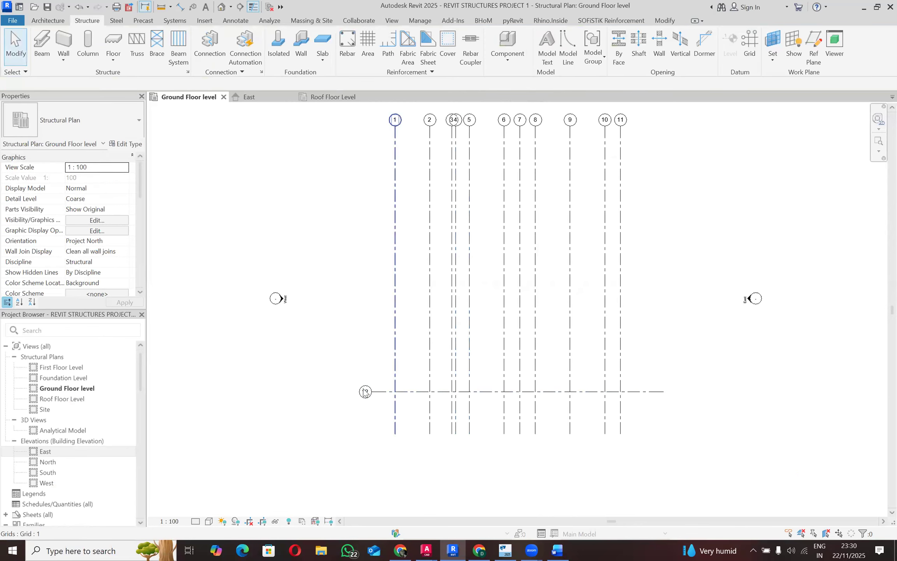
Rename the new horizontal grid line as A.
scroll(365, 391, up, 2)
scroll(373, 404, down, 2)
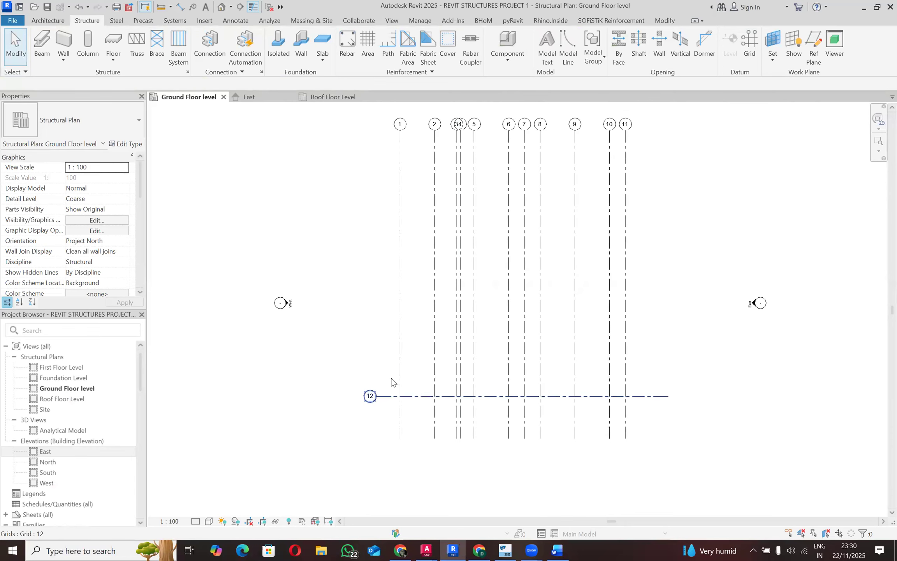
scroll(369, 436, up, 2)
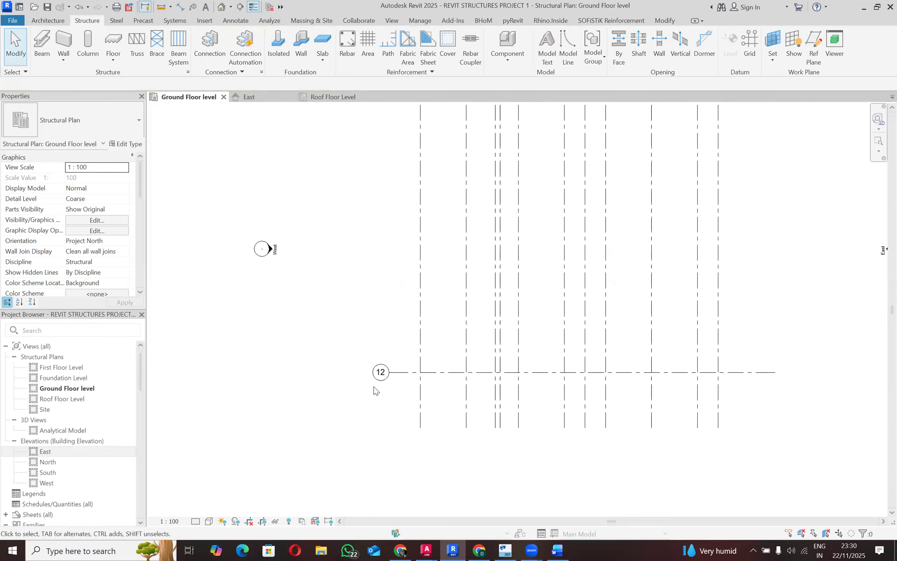
click(387, 370)
click(385, 366)
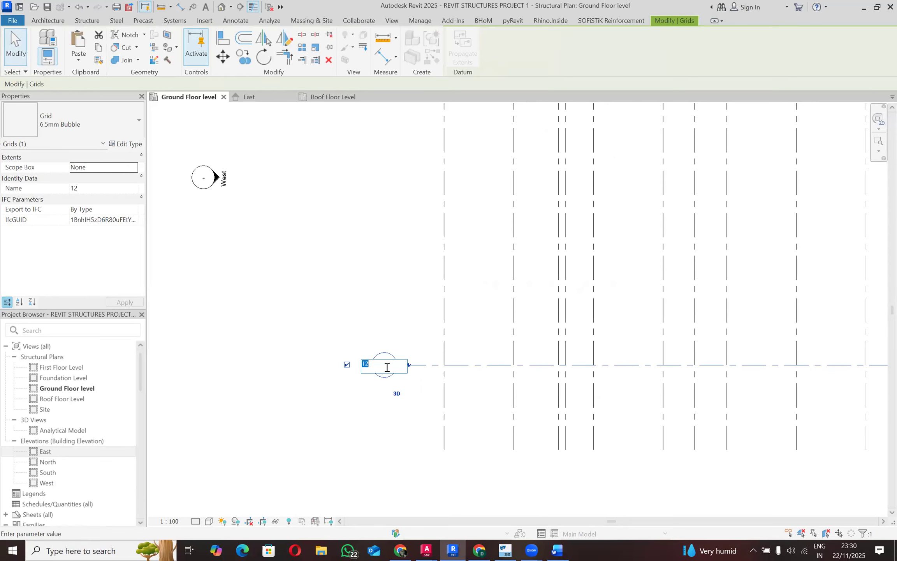
text(A)
key(Return)
scroll(368, 374, down, 2)
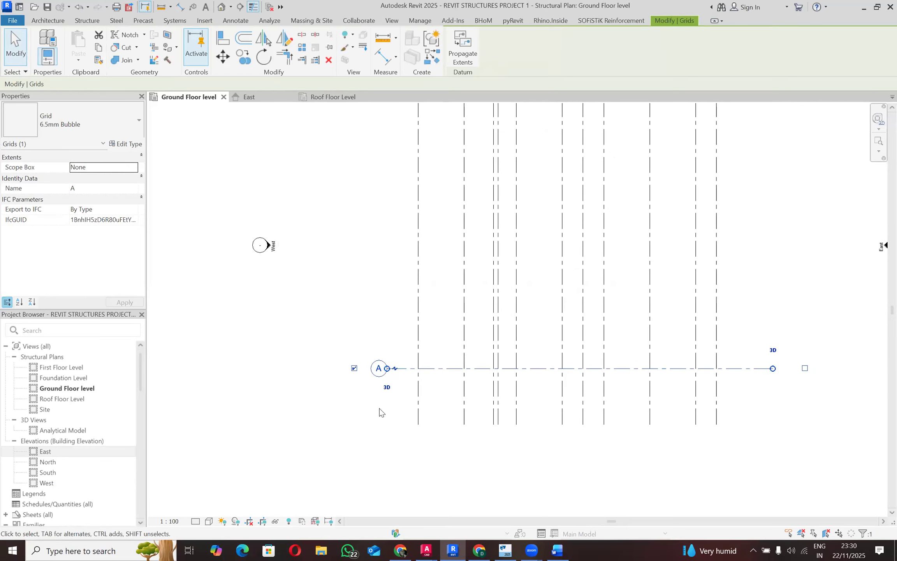
click(382, 408)
scroll(403, 387, down, 1)
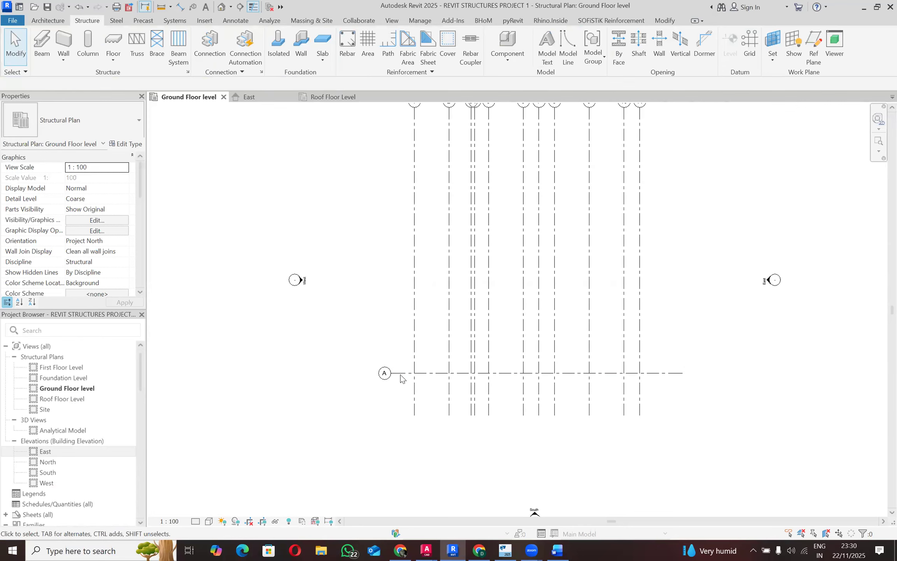
scroll(403, 397, down, 1)
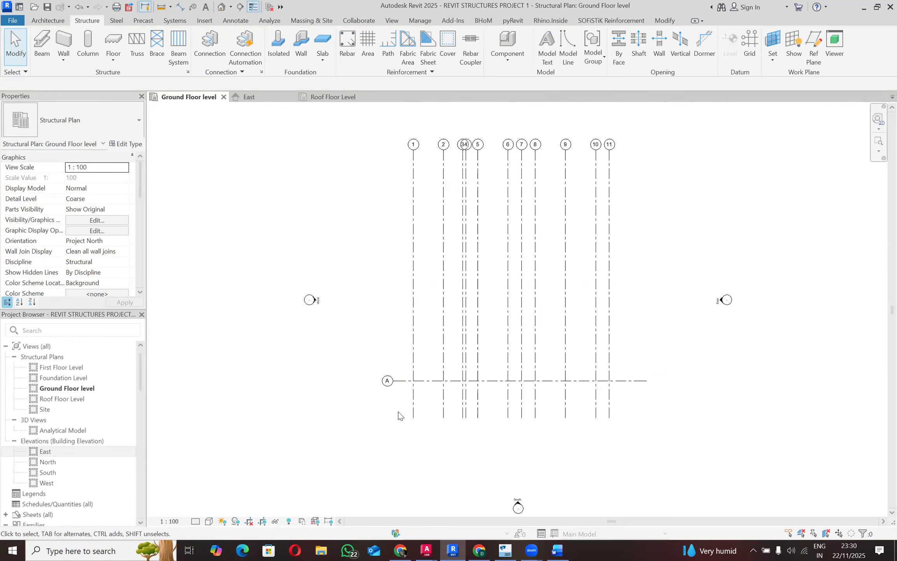
Check the A-to-A0 spacing in the AutoCAD foundation drawing and, back in Revit, place a new grid offset 552 north of grid A.
click(430, 382)
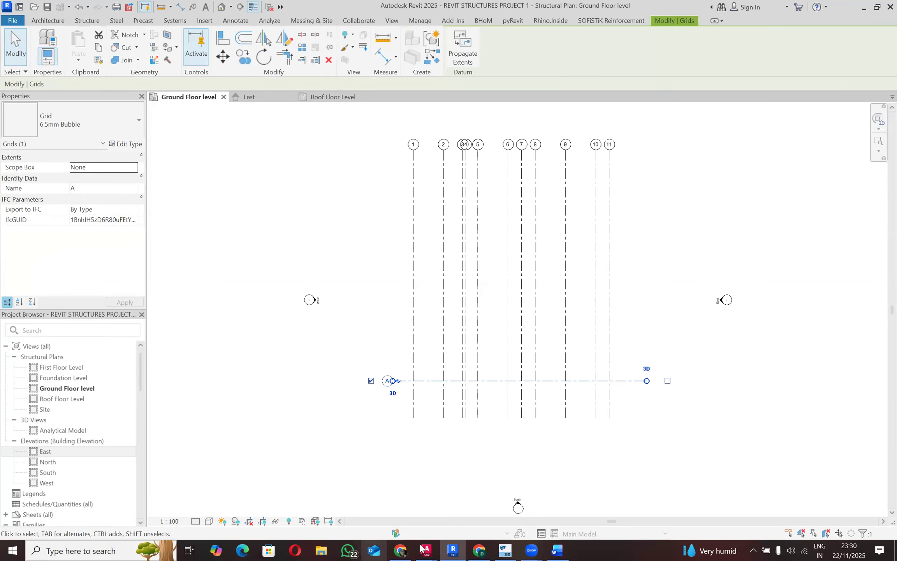
mouse_move(425, 547)
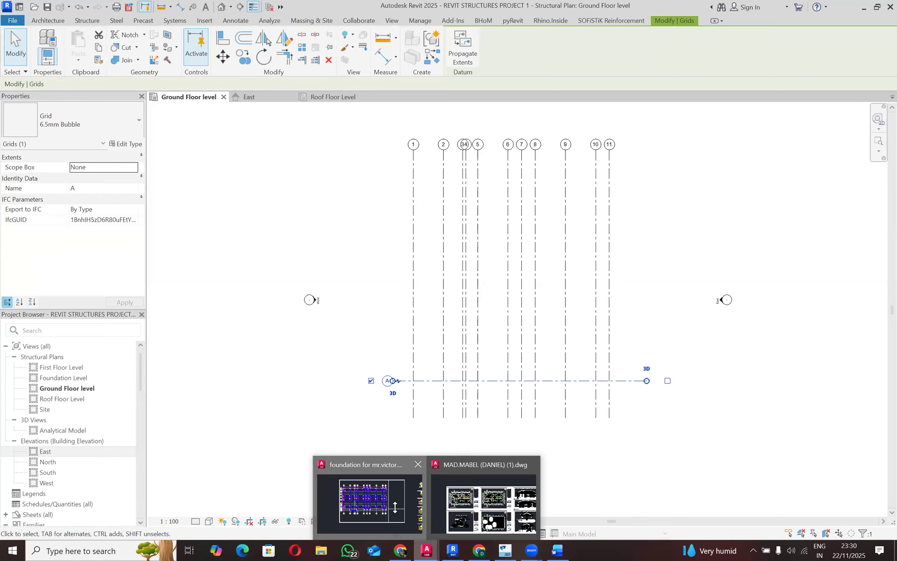
click(395, 507)
scroll(346, 385, up, 8)
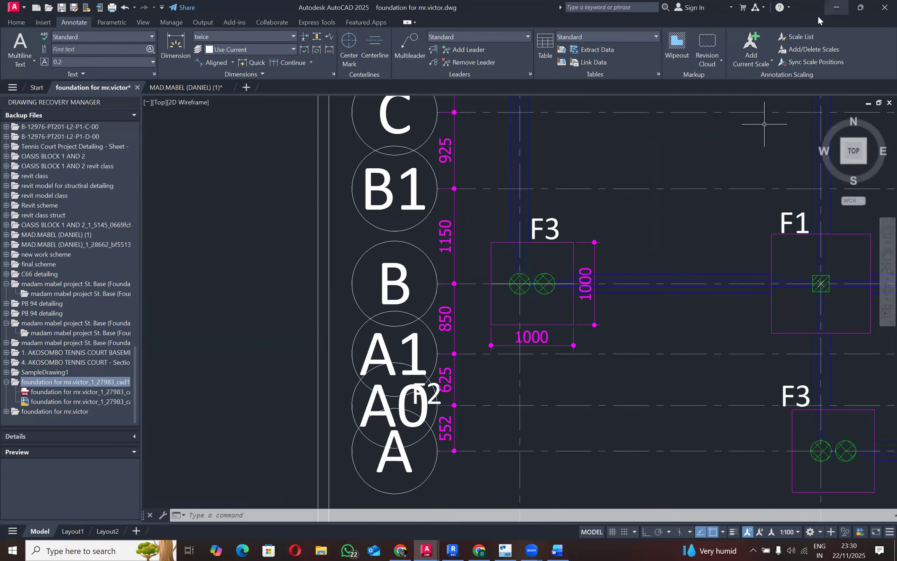
click(833, 8)
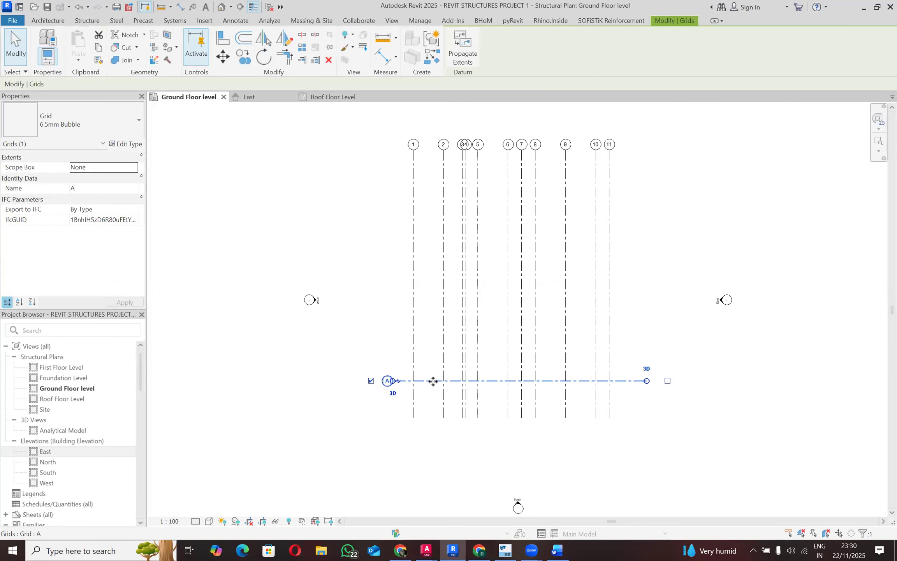
click(92, 24)
click(745, 50)
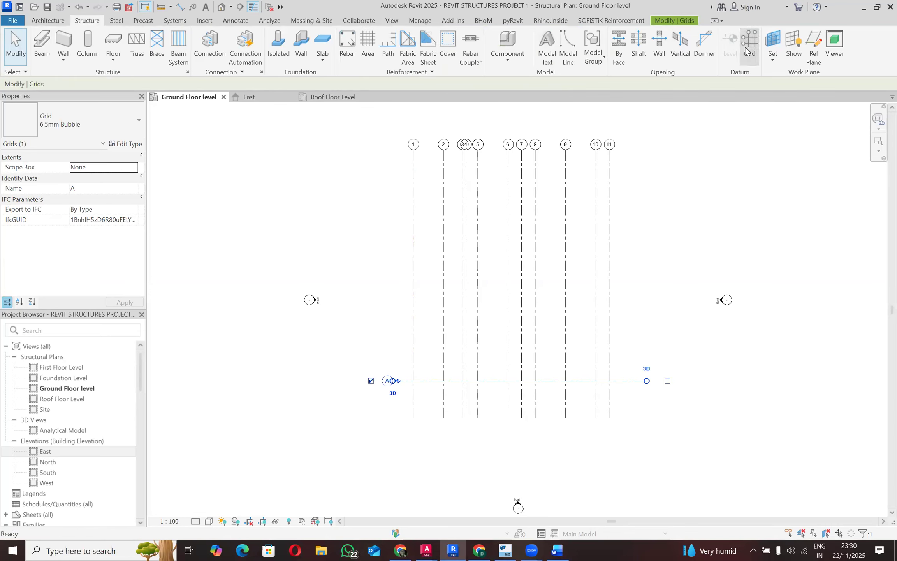
click(489, 37)
drag(118, 82, 89, 81)
text(552.0)
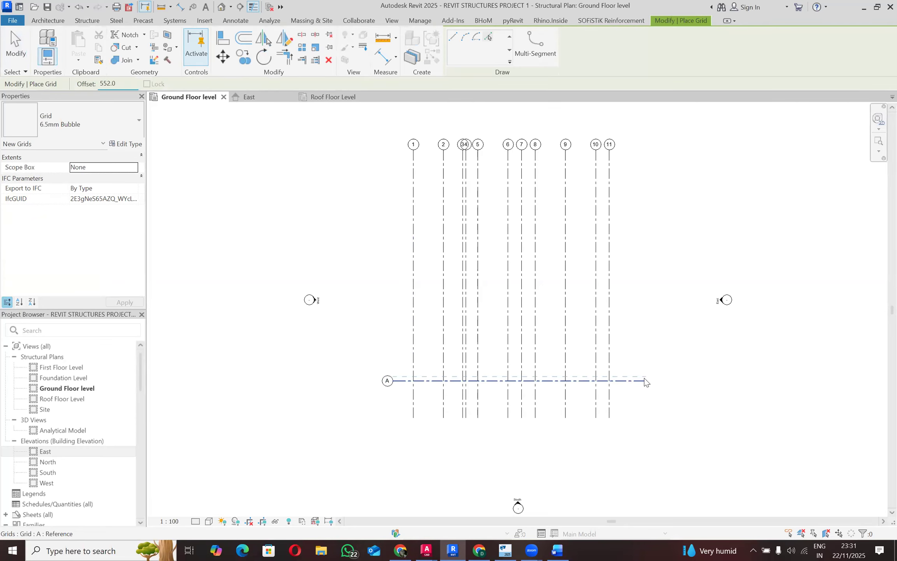
scroll(643, 380, up, 3)
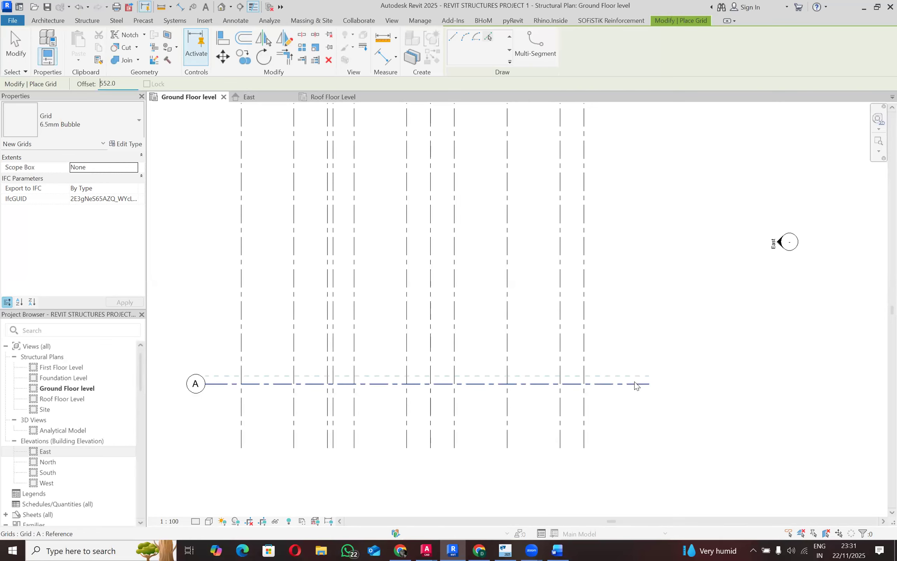
click(633, 381)
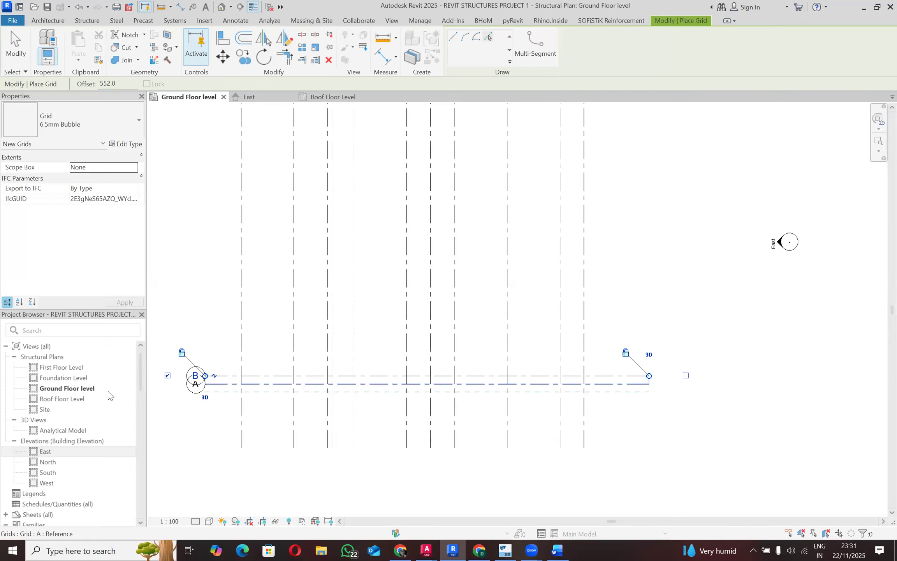
Rename the new grid line directly north of grid A as A0.
scroll(189, 379, up, 2)
scroll(268, 366, down, 3)
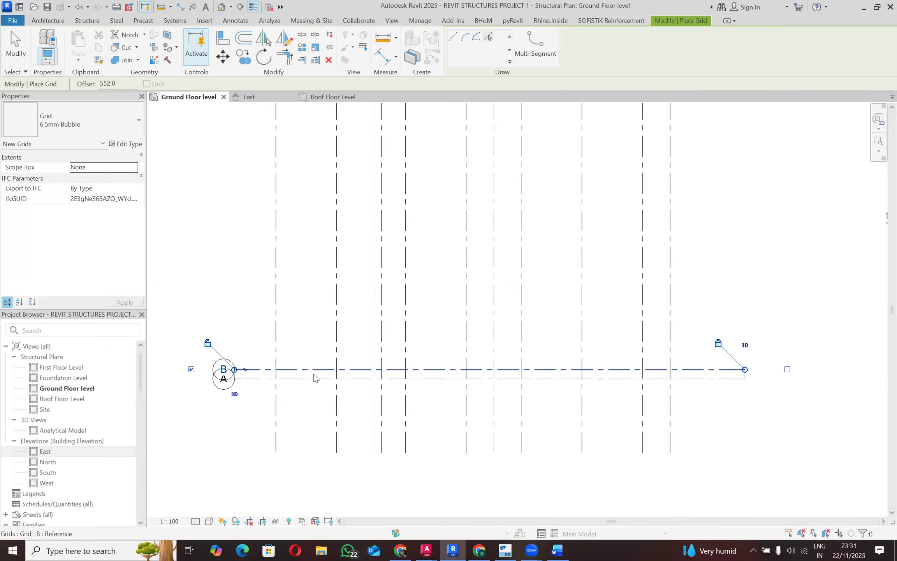
scroll(251, 376, up, 1)
scroll(251, 376, up, 1)
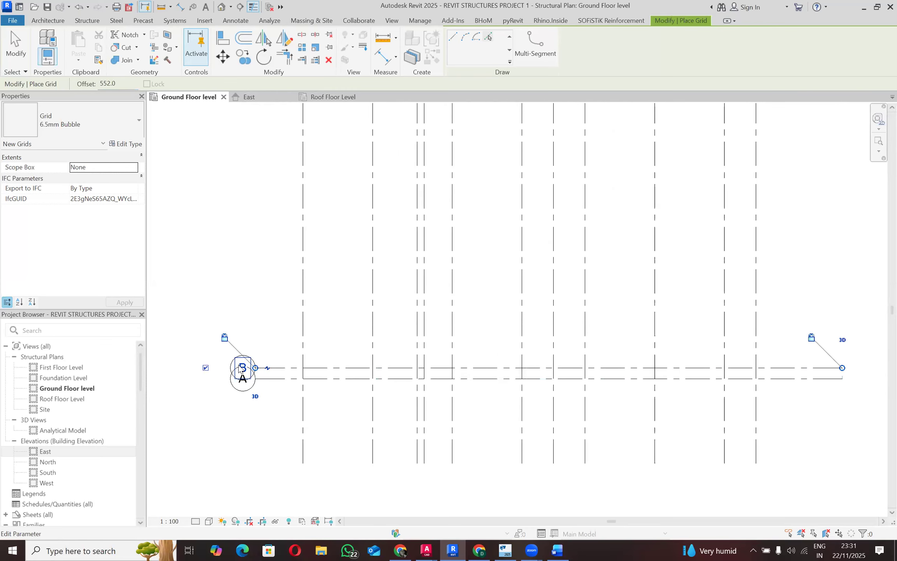
scroll(251, 372, up, 2)
key(Escape)
key(Escape)
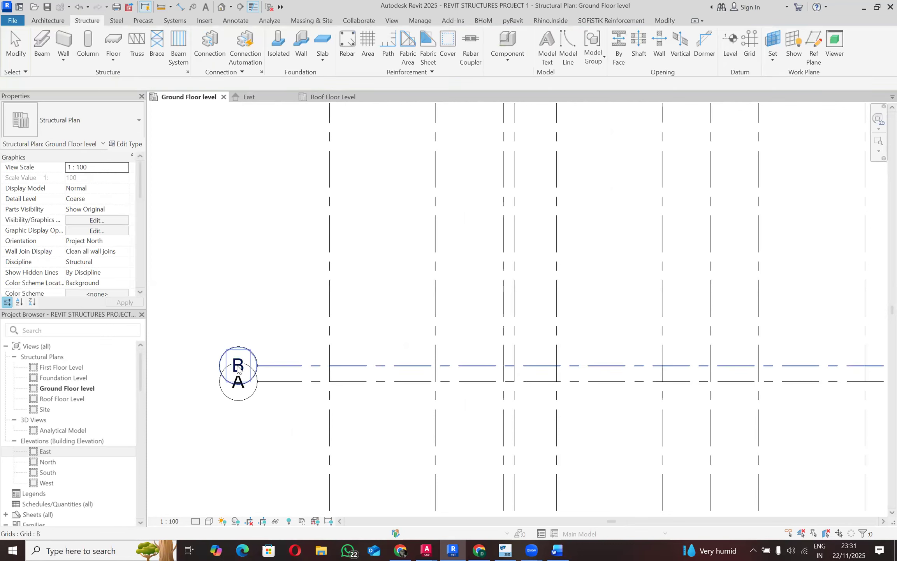
double_click(242, 366)
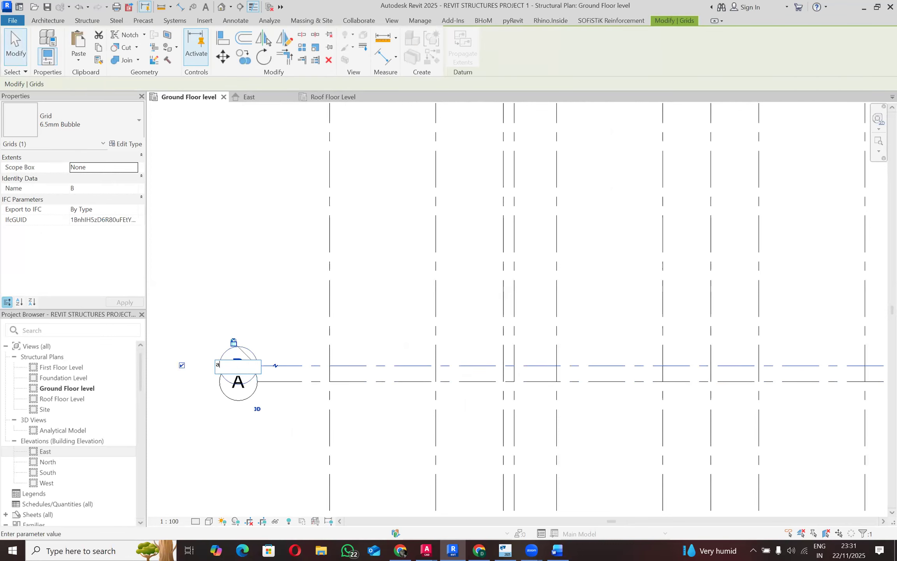
key(BackSpace)
click(288, 294)
click(292, 405)
scroll(312, 354, down, 4)
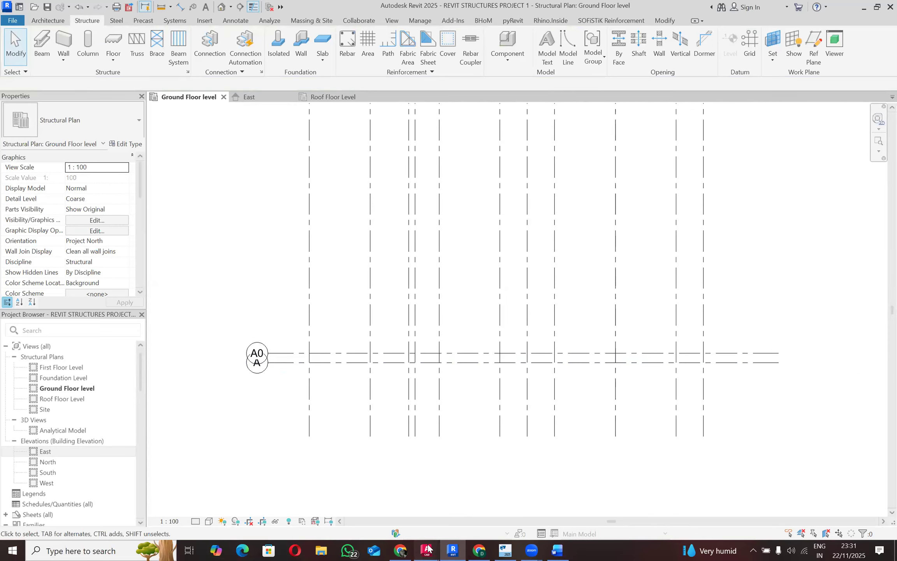
Check the A0-to-A1 spacing in the AutoCAD foundation drawing and, back in Revit, place a new grid offset 625 north of grid A0.
mouse_move(427, 549)
click(403, 514)
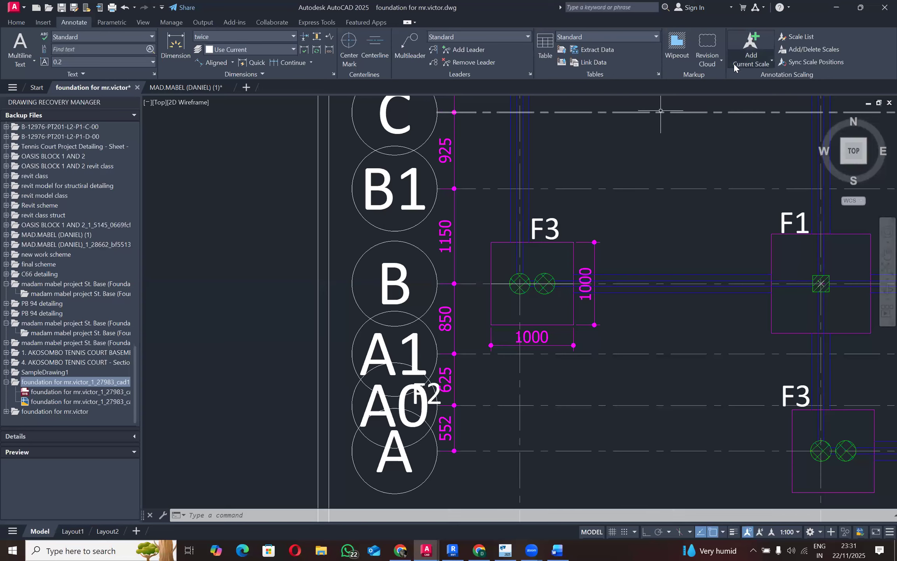
key(alt+Tab)
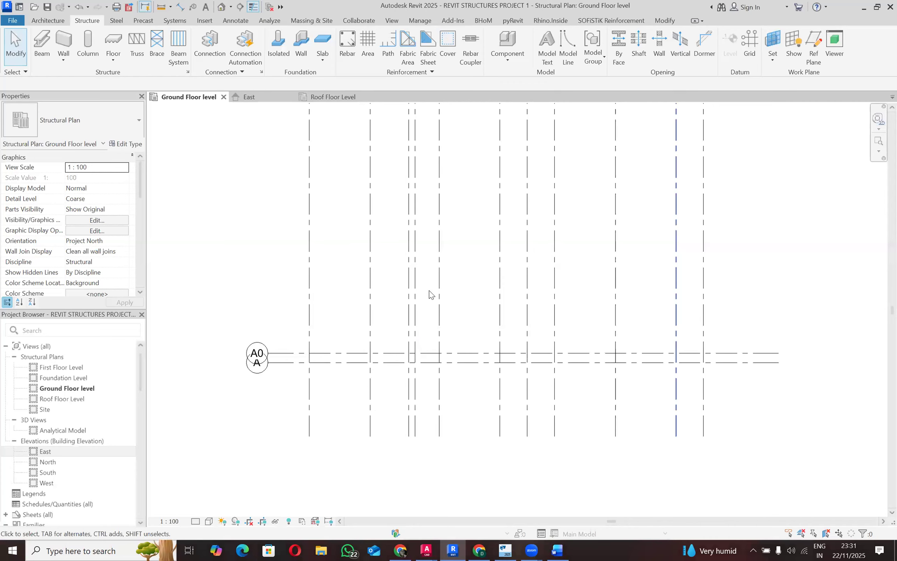
click(275, 355)
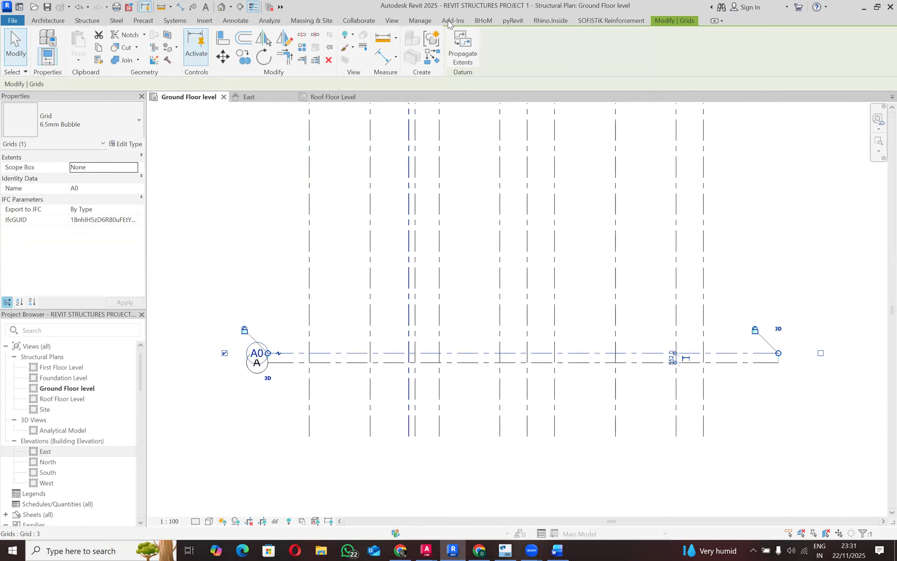
click(92, 20)
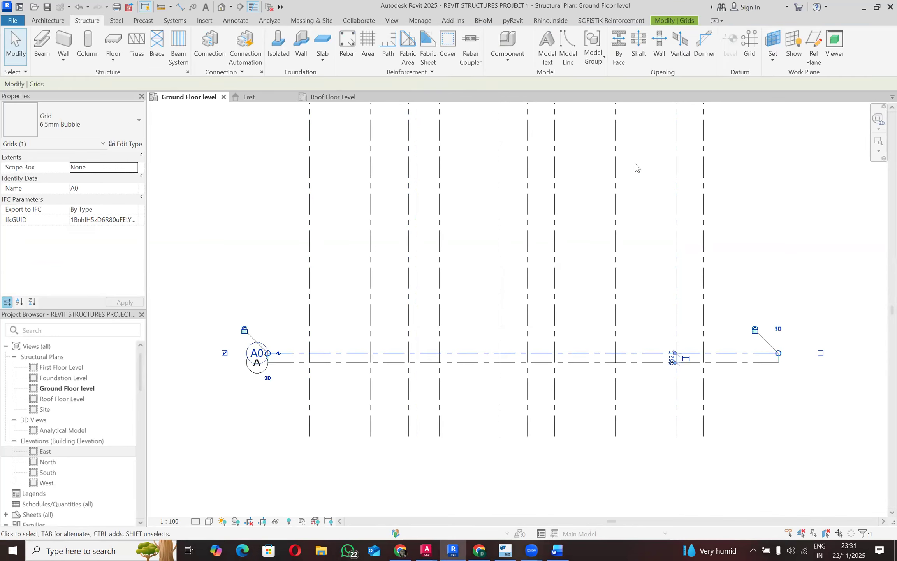
click(747, 42)
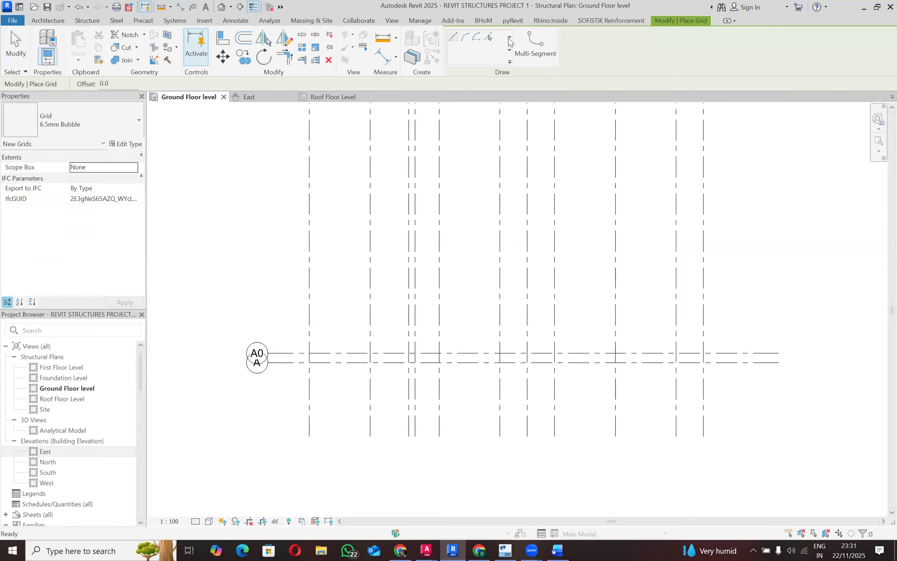
click(117, 84)
text(625)
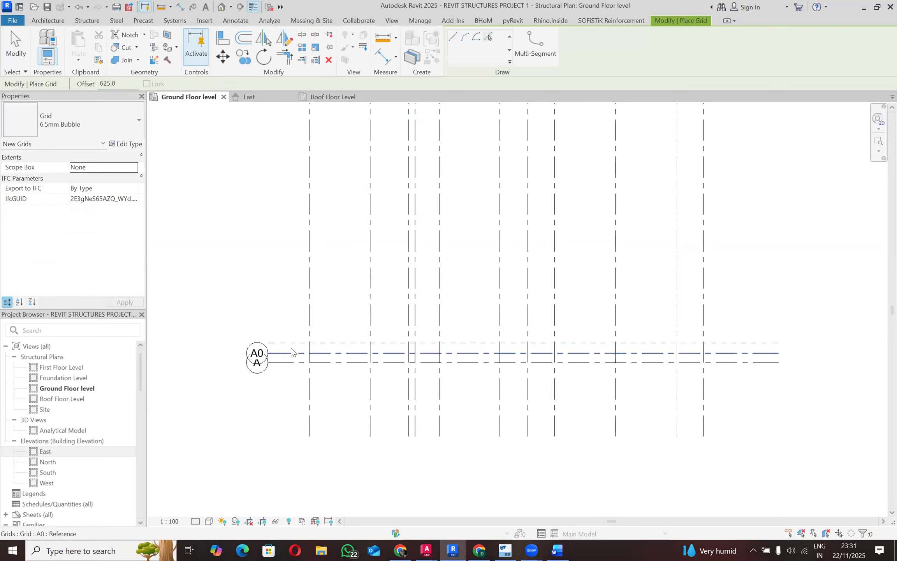
click(290, 350)
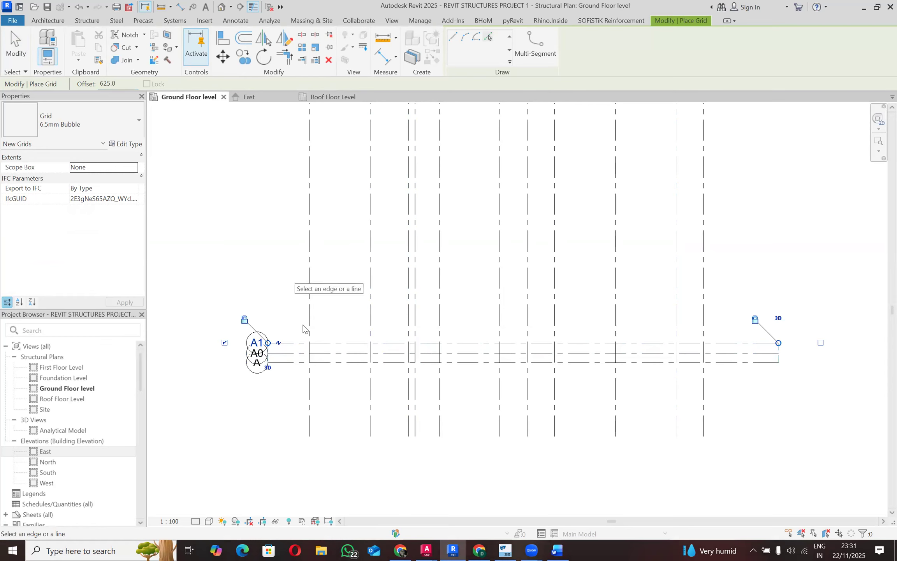
Look up the A1-to-B spacing in the AutoCAD foundation drawing and, back in Revit, place a new grid offset 850 north of grid A1.
mouse_move(426, 550)
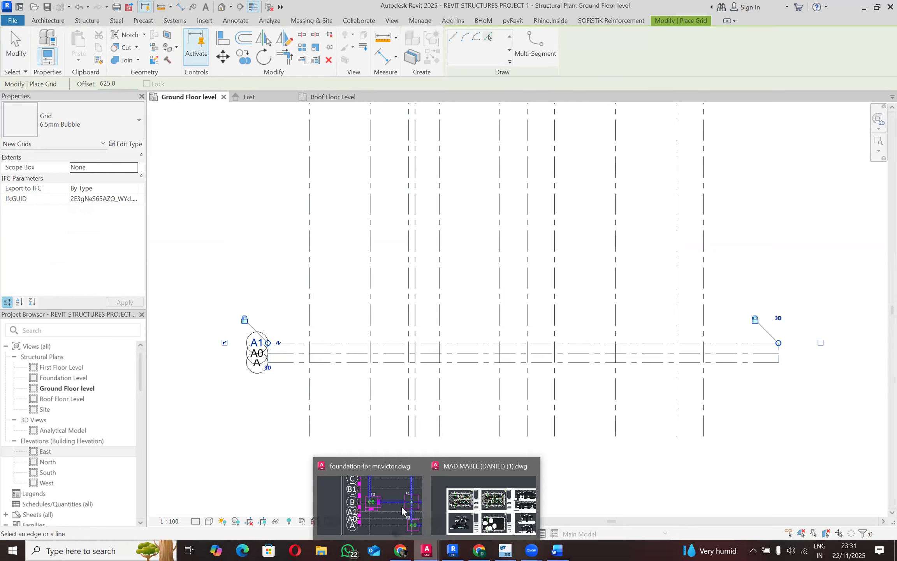
click(396, 504)
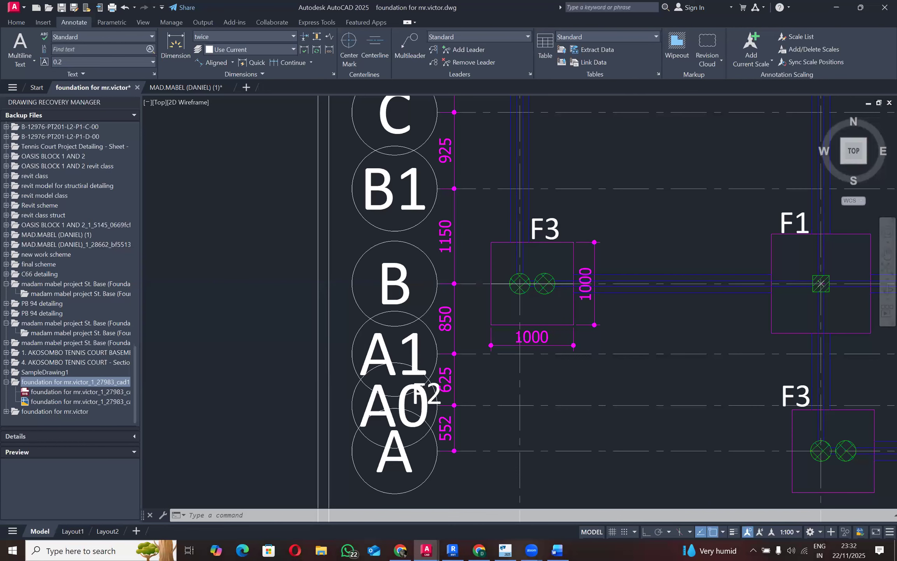
scroll(363, 399, down, 3)
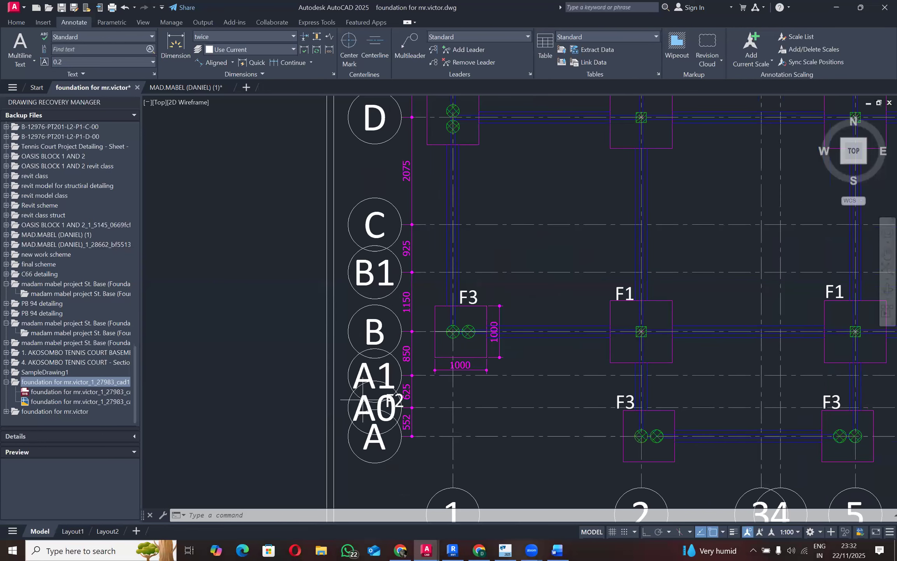
scroll(396, 332, up, 4)
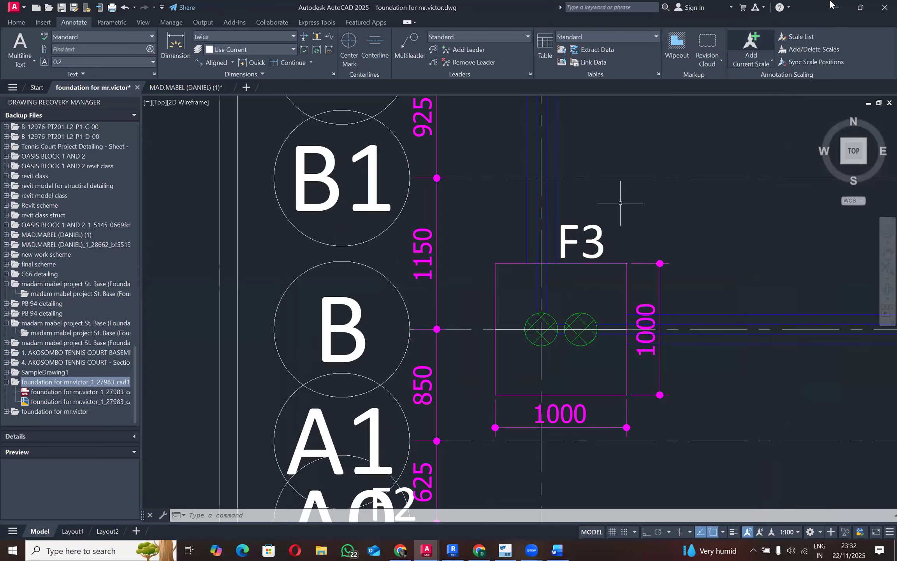
key(alt+Tab)
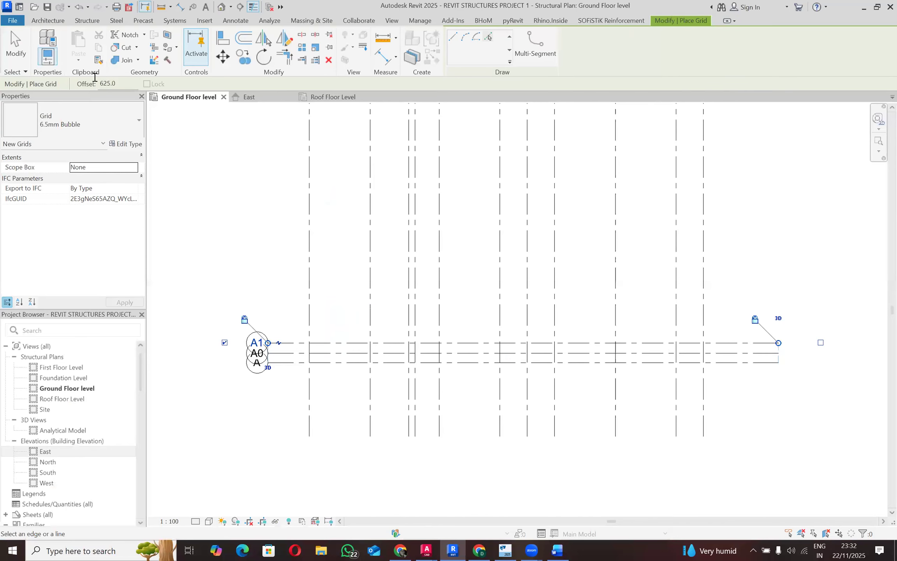
drag(118, 83, 72, 77)
text(850)
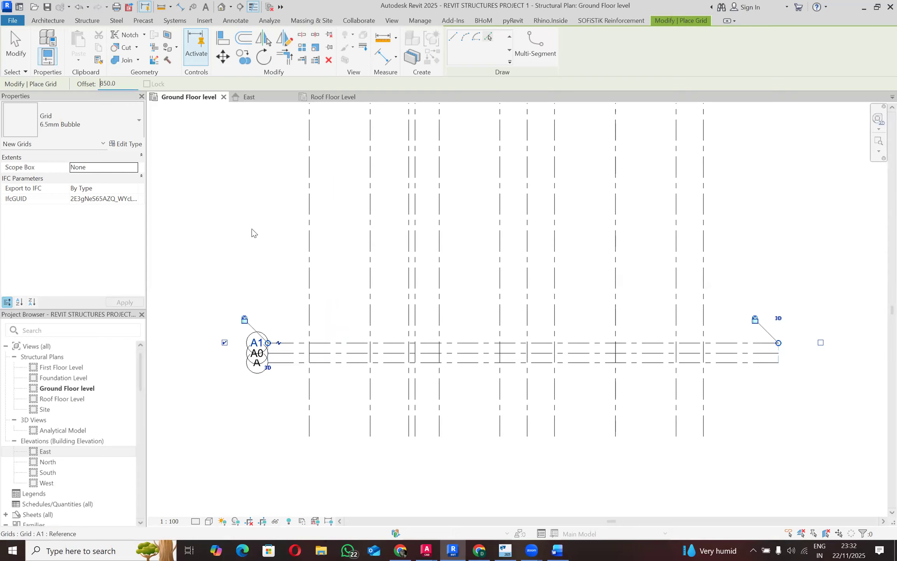
click(273, 340)
Leave the Grid command and rename the new grid line north of A1 as B.
scroll(269, 342, up, 3)
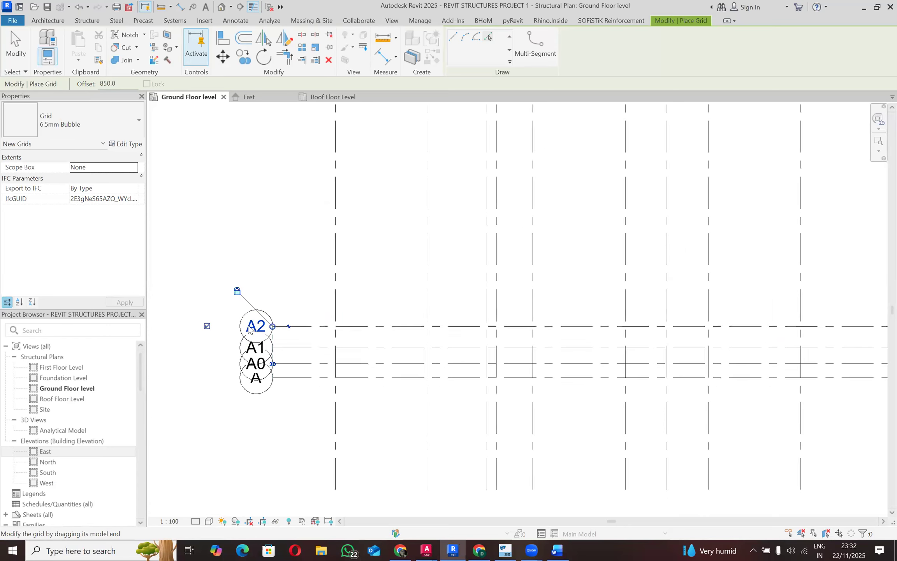
key(Escape)
click(261, 326)
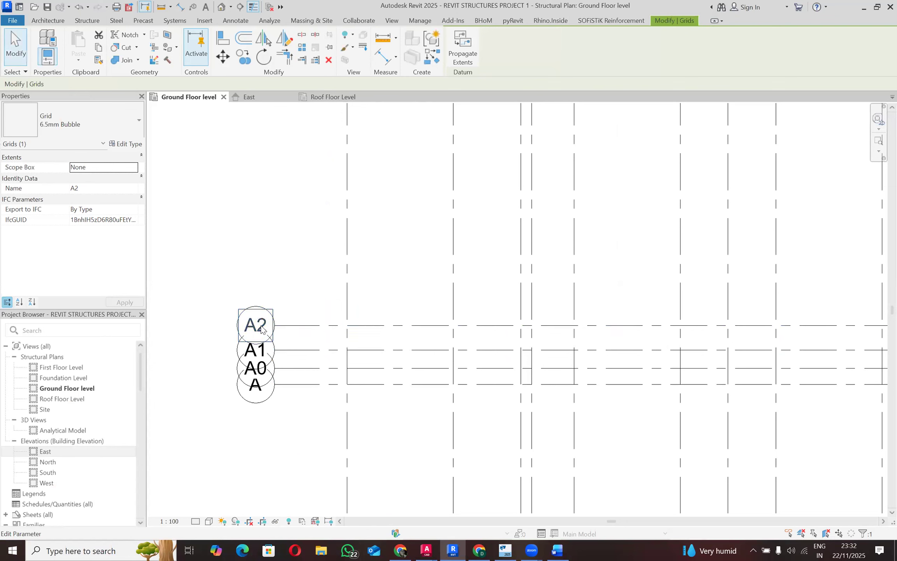
click(260, 325)
text(b)
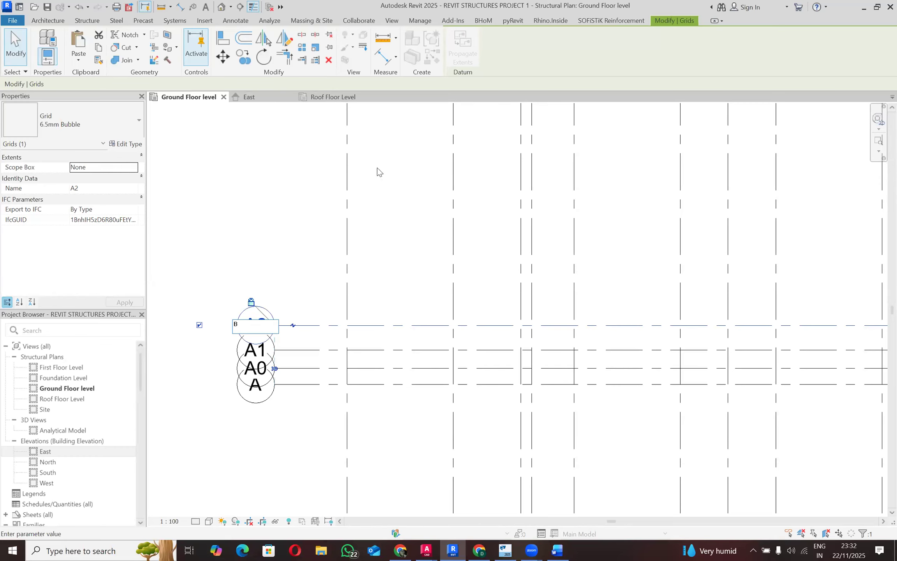
key(Return)
scroll(287, 341, down, 1)
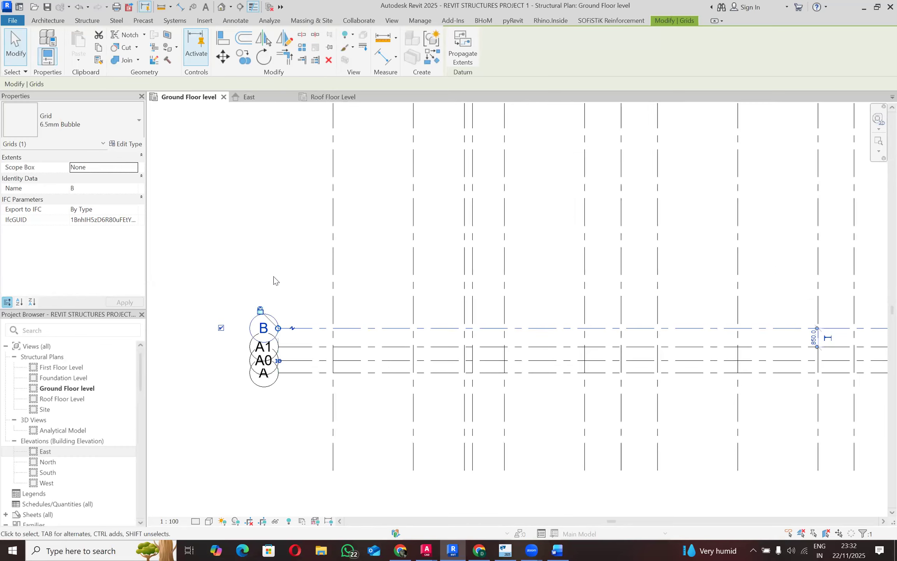
click(426, 243)
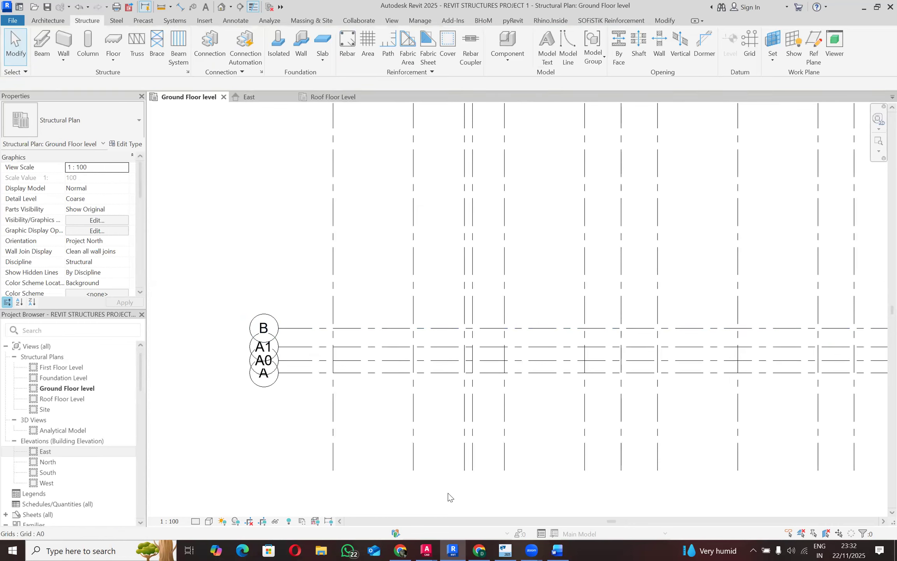
Check the B-to-B1 spacing in the AutoCAD foundation drawing and, back in Revit, save the project.
mouse_move(427, 549)
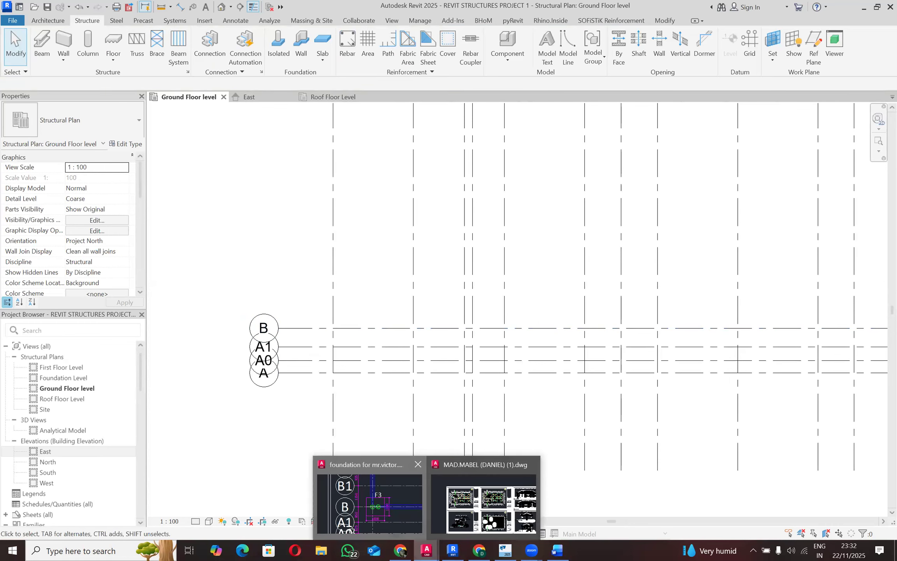
click(368, 503)
scroll(343, 277, down, 4)
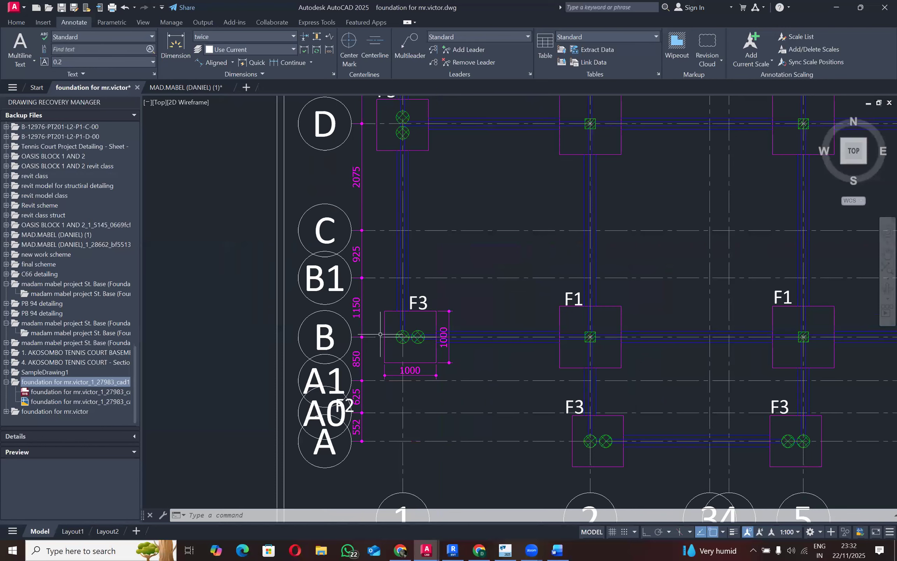
scroll(343, 277, up, 4)
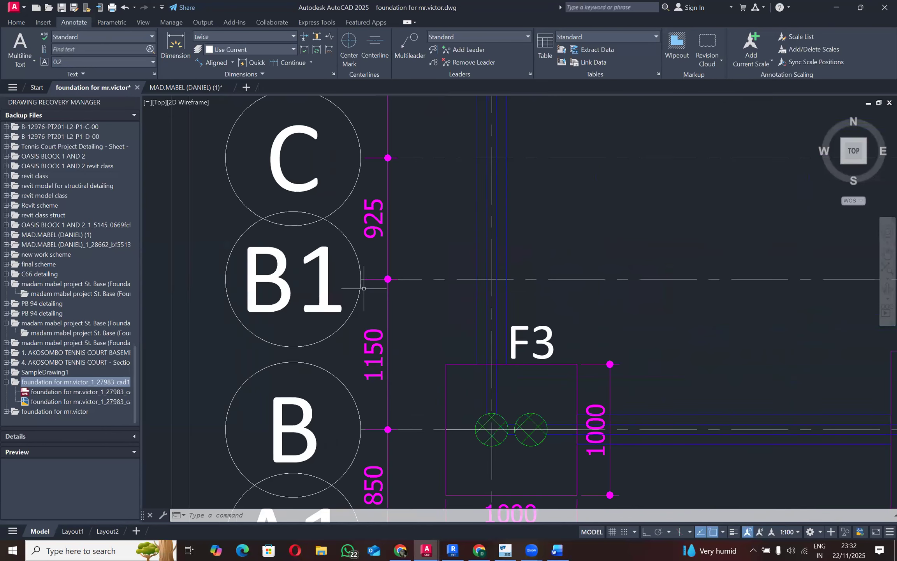
scroll(320, 317, down, 4)
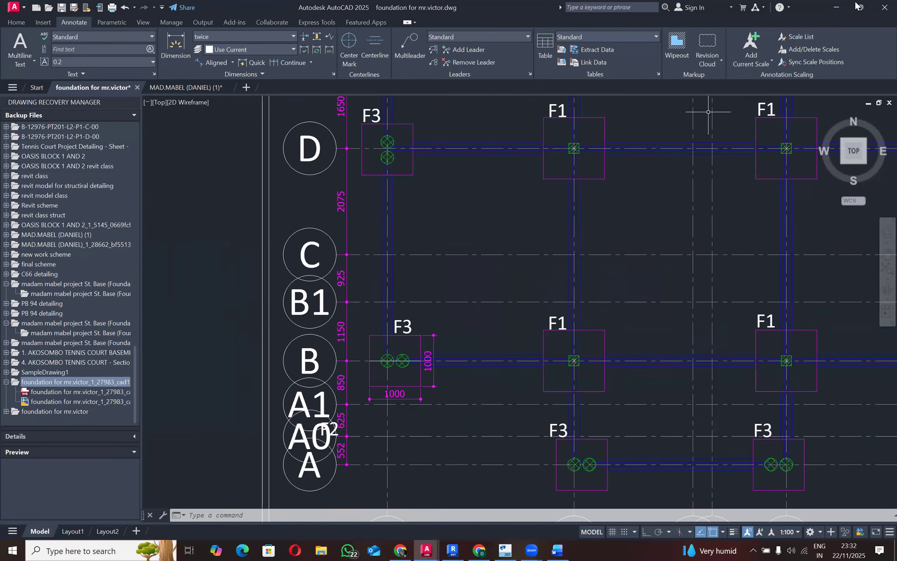
click(836, 7)
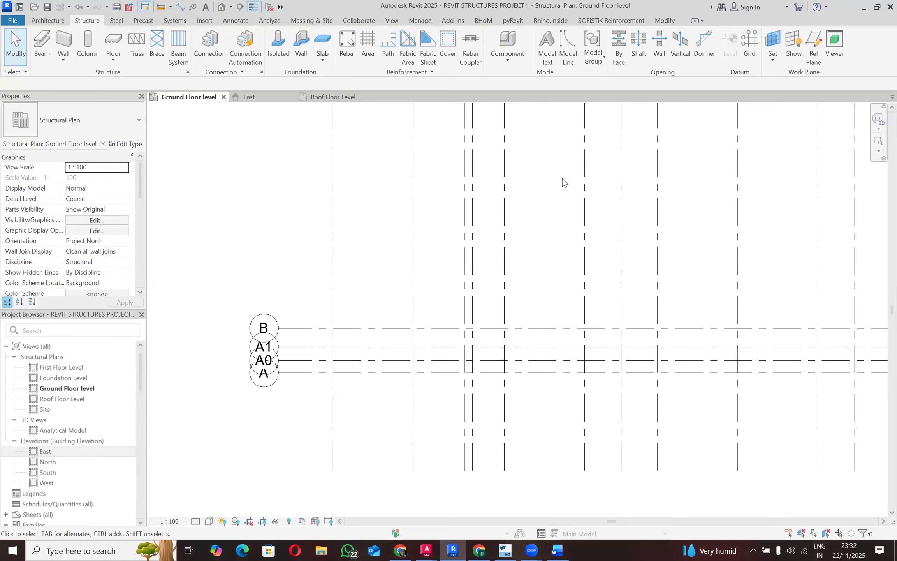
click(741, 44)
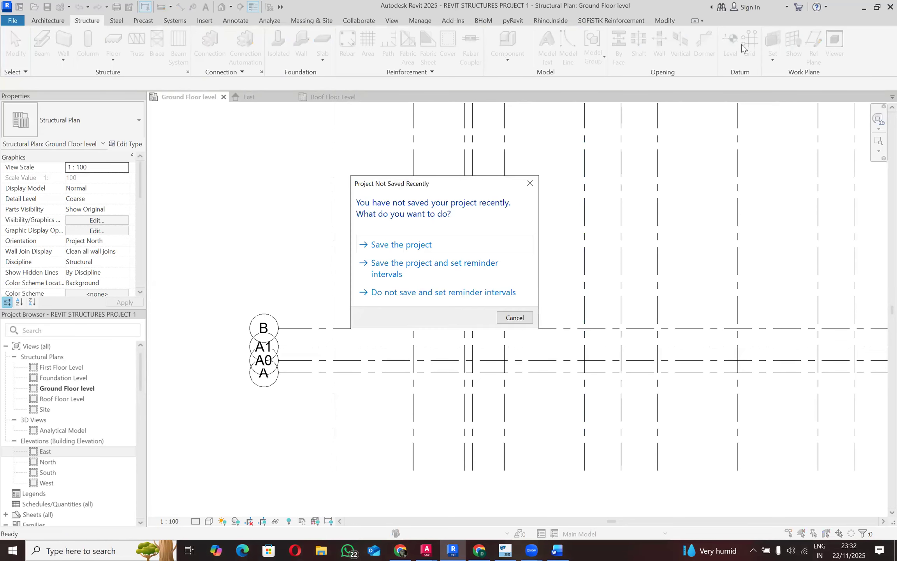
click(498, 241)
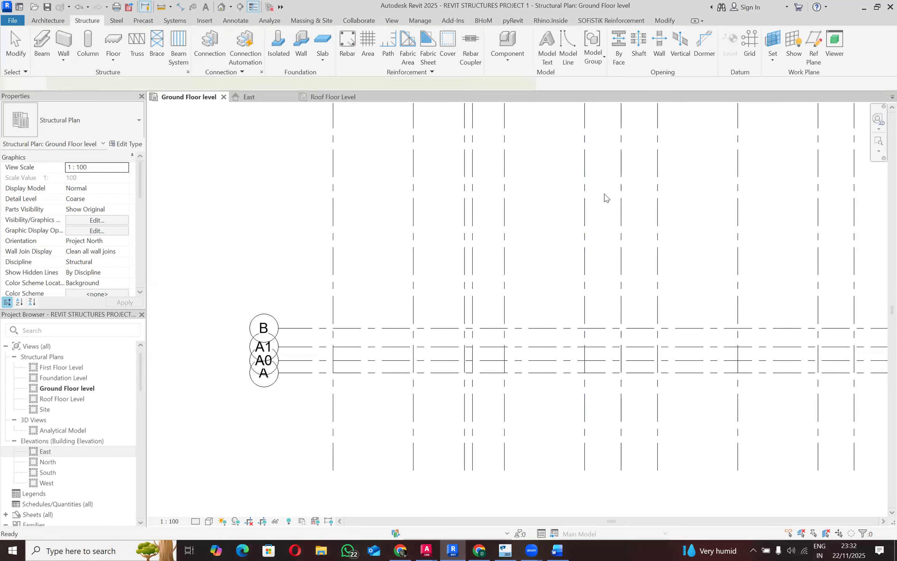
Place a new grid by picking grid B with an offset of 1150 to the north.
click(489, 38)
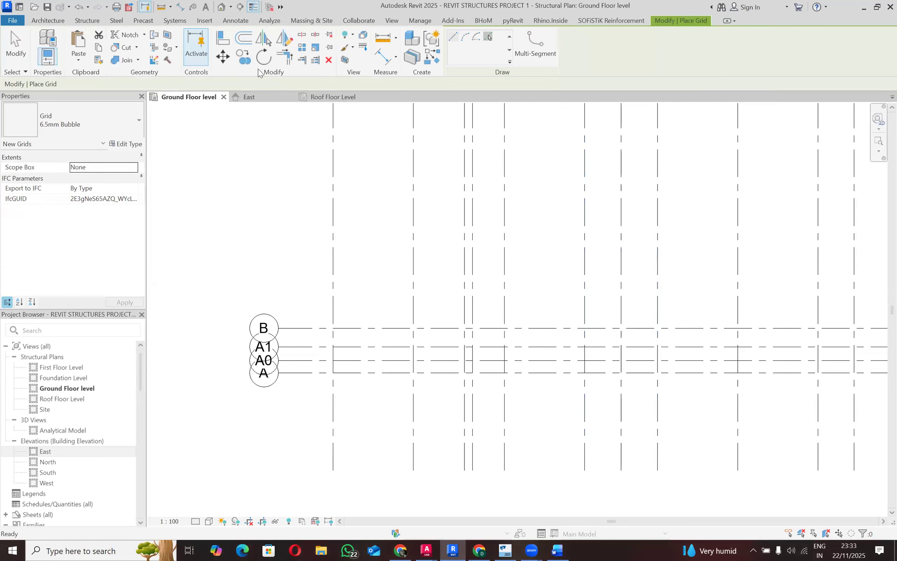
click(117, 85)
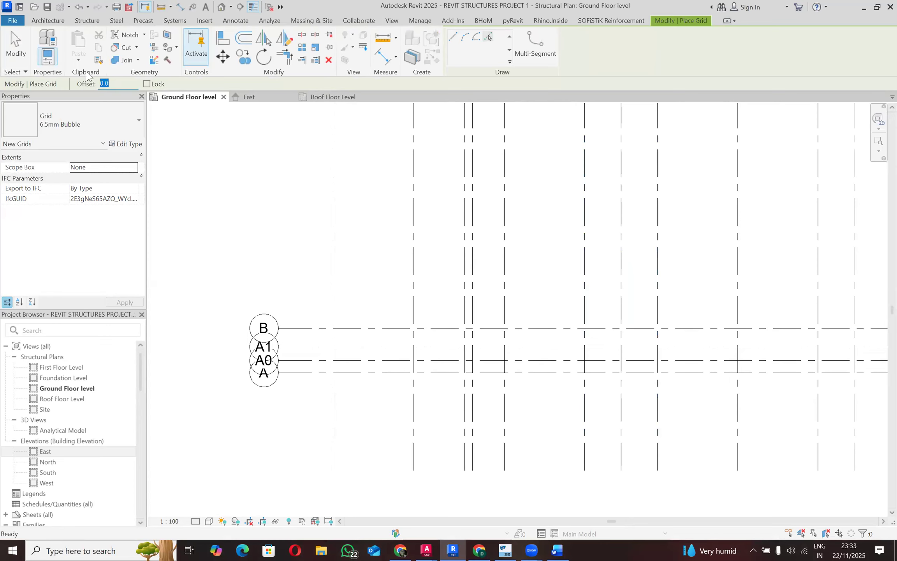
text(1150)
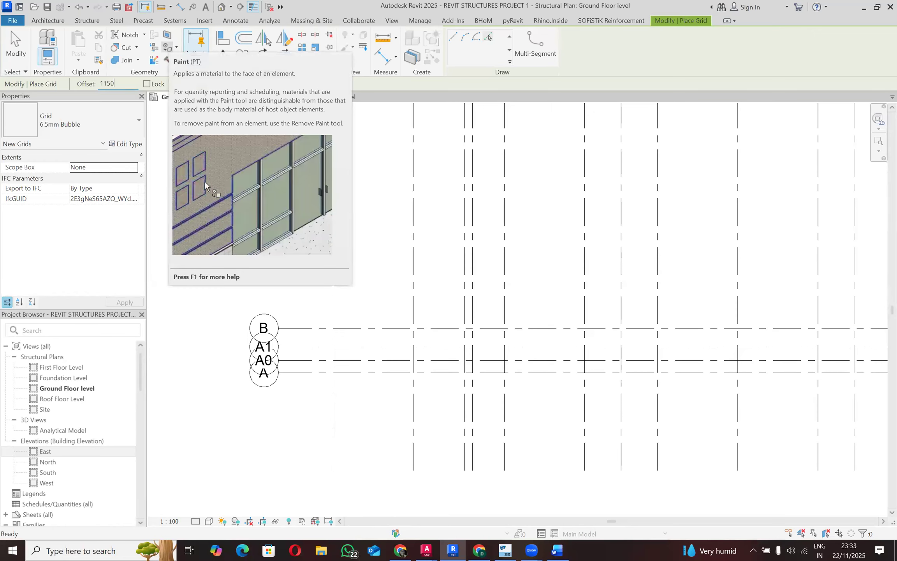
click(312, 328)
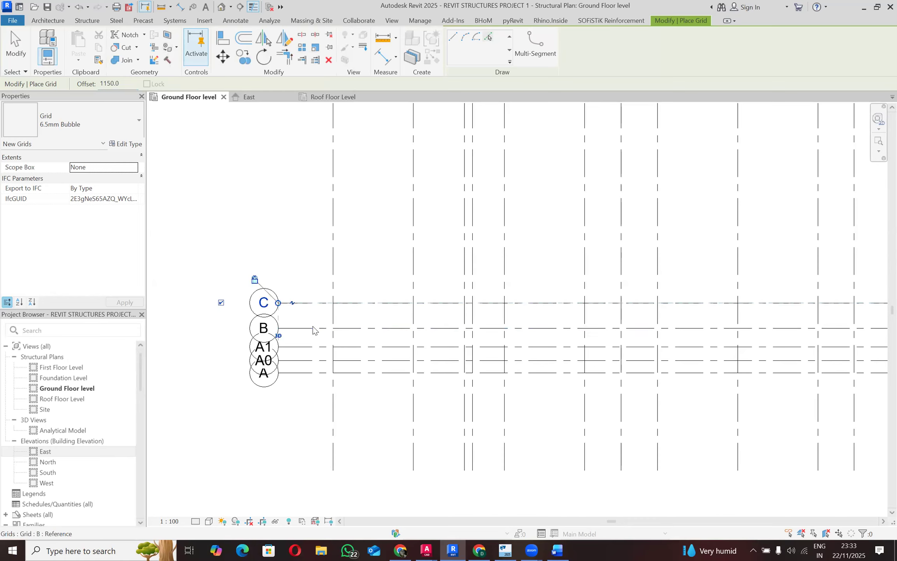
Leave the Grid command and rename the new grid line directly north of grid B as B1.
key(Escape)
key(Escape)
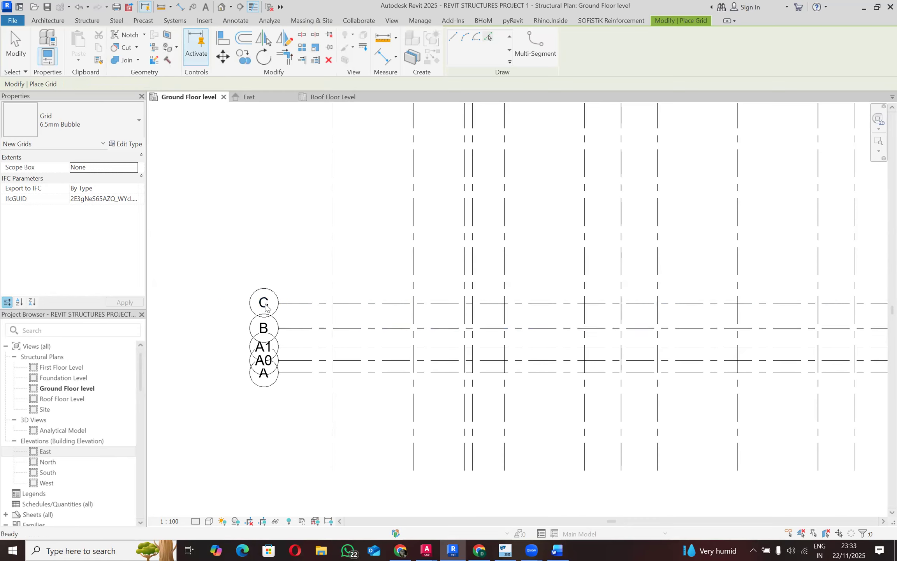
double_click(265, 303)
text(B1)
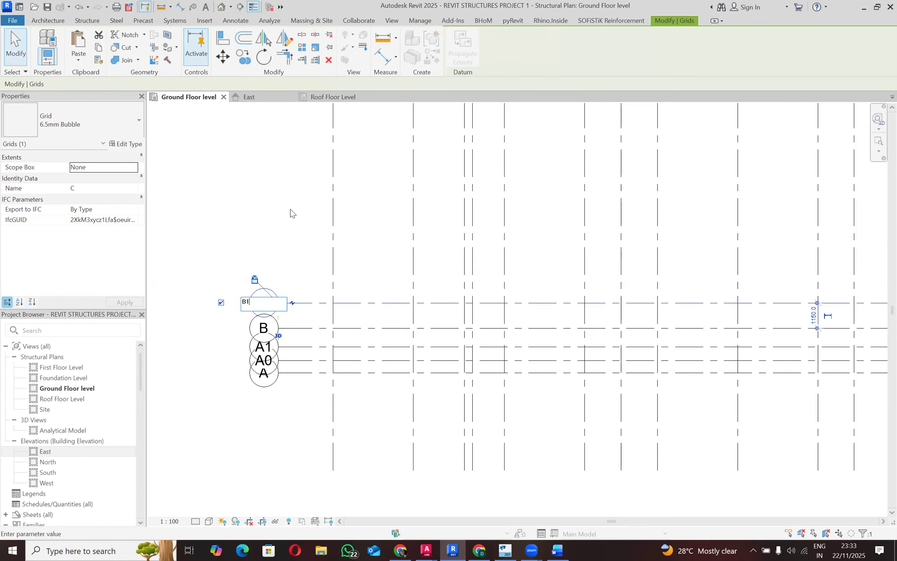
key(Return)
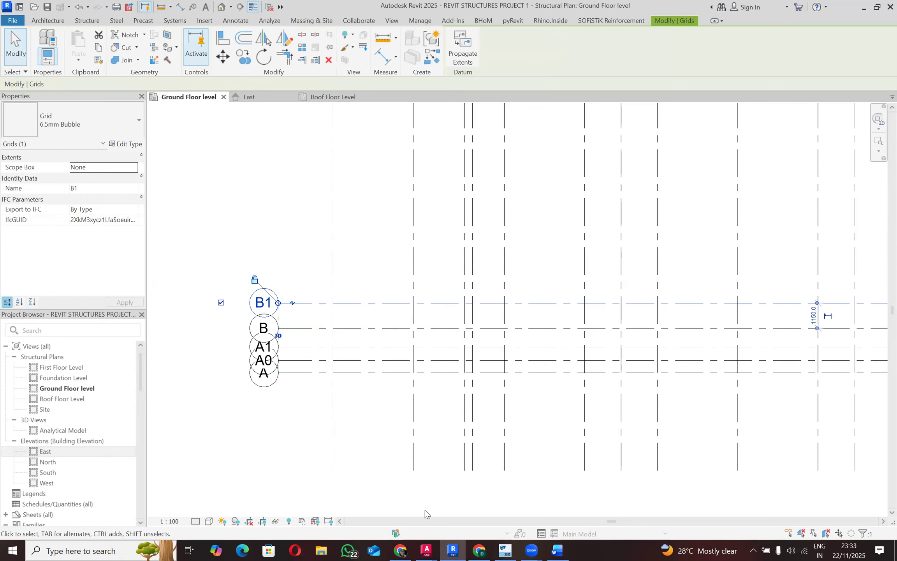
Look up the B1-to-C spacing in the AutoCAD foundation drawing and, back in Revit, start the Grid command with Pick Lines.
mouse_move(427, 549)
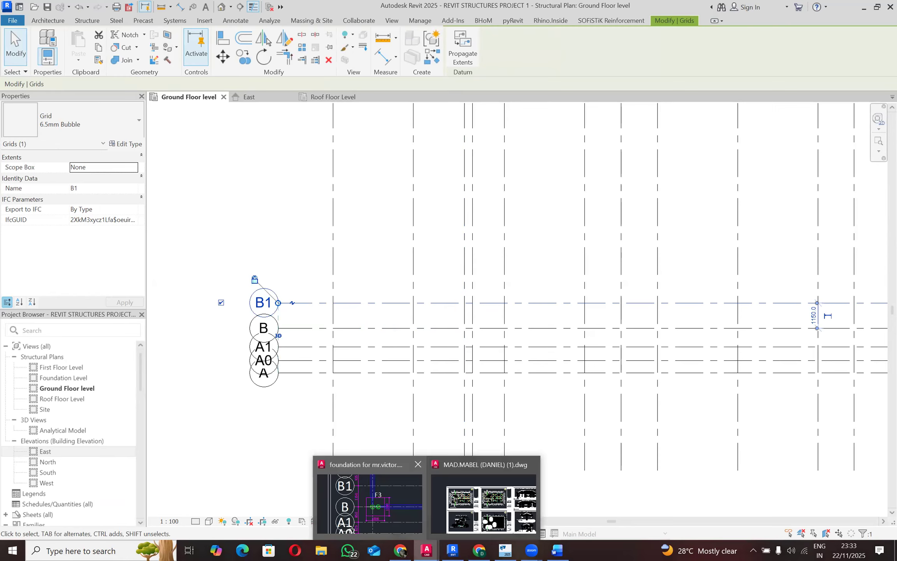
click(369, 502)
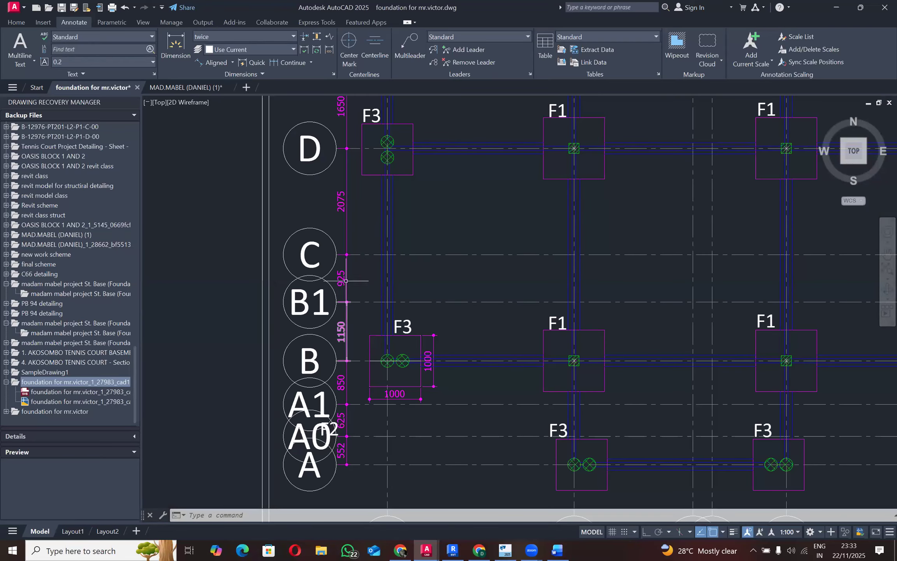
click(836, 9)
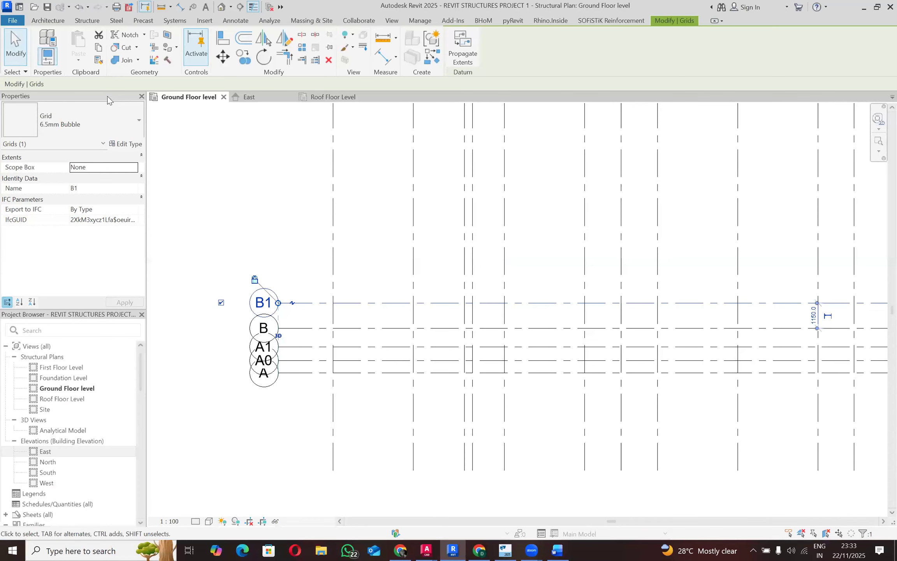
click(86, 20)
click(750, 42)
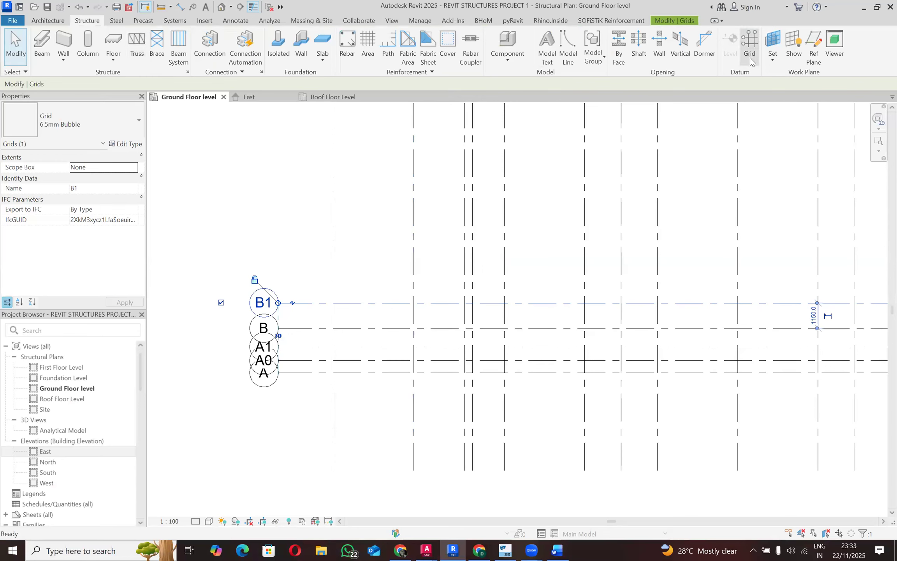
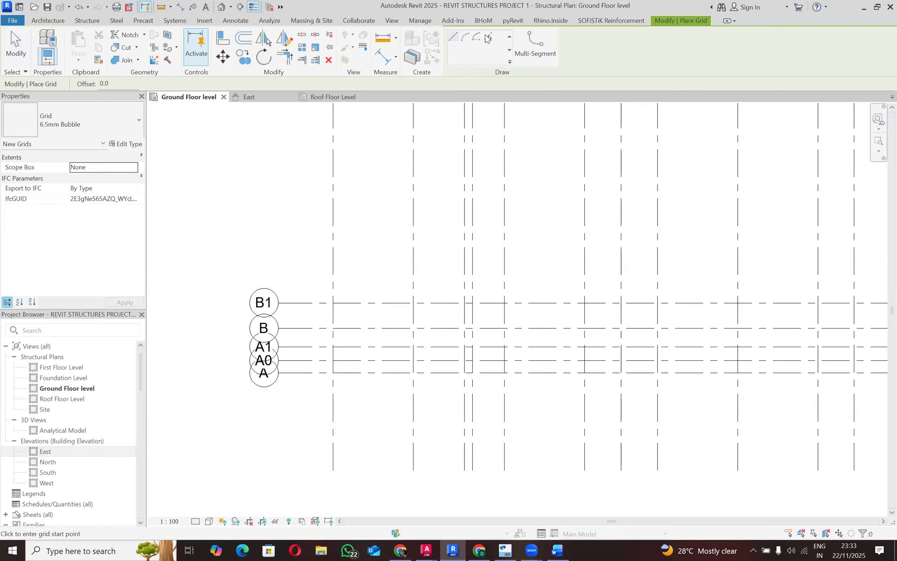
click(489, 37)
click(117, 84)
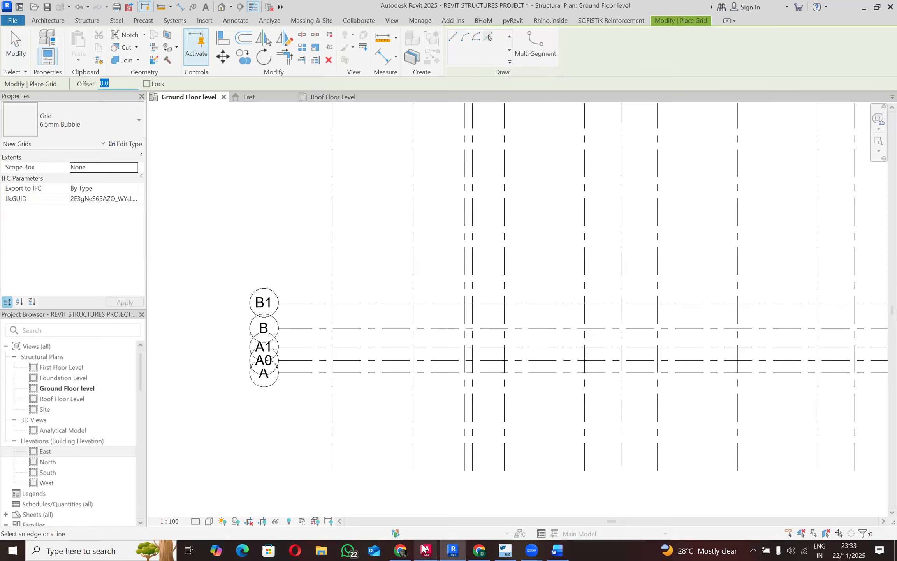
Recheck the B1-to-C spacing in the AutoCAD foundation drawing and, back in Revit, place a new grid offset 925 north of grid B1.
mouse_move(426, 549)
click(416, 518)
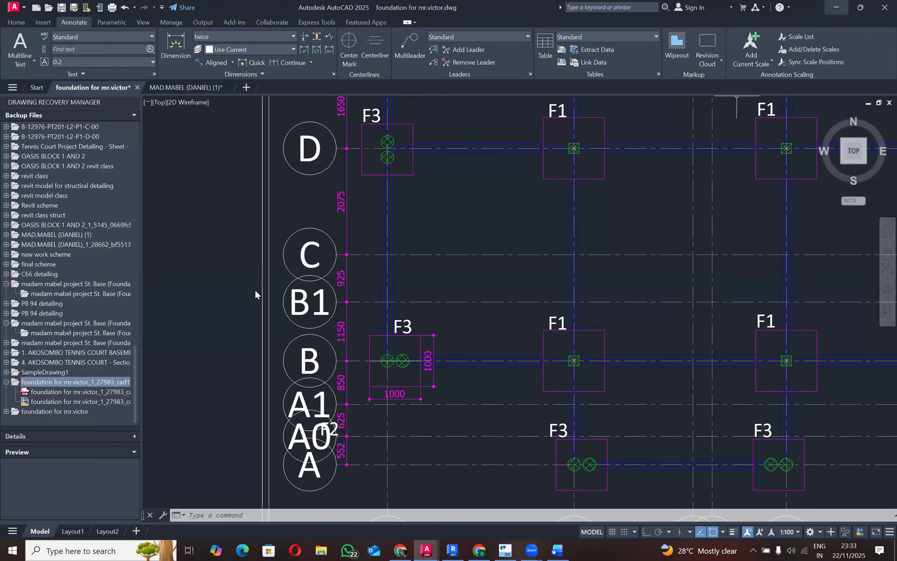
key(alt+Tab)
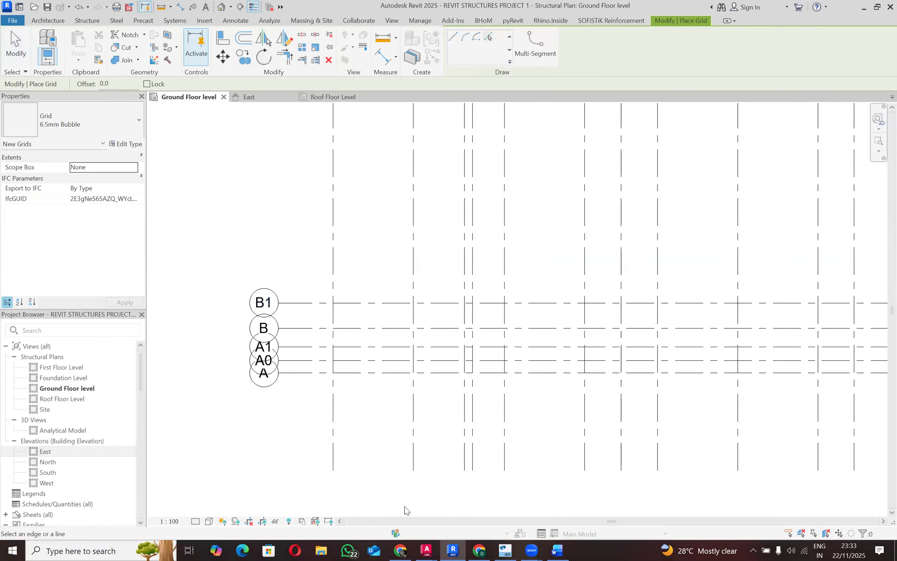
key(alt+Tab)
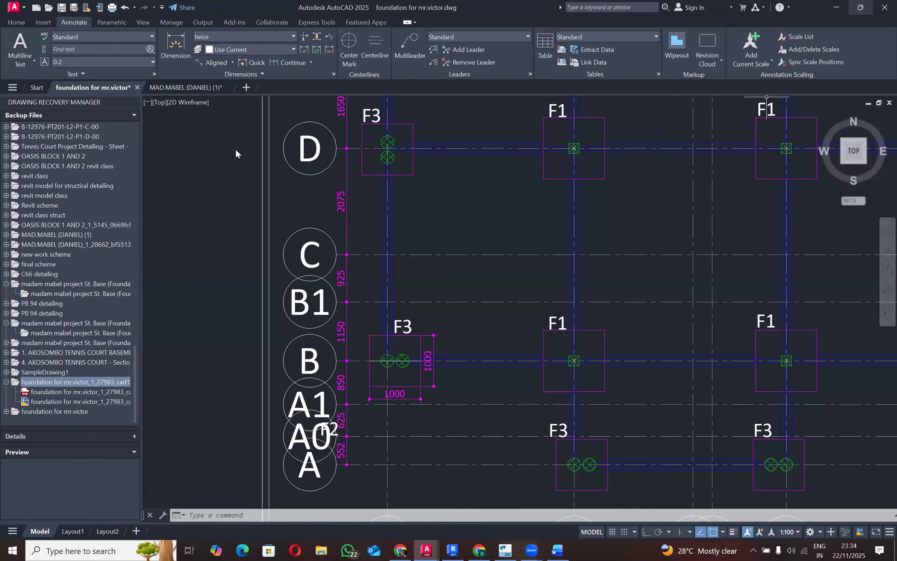
key(alt+Tab)
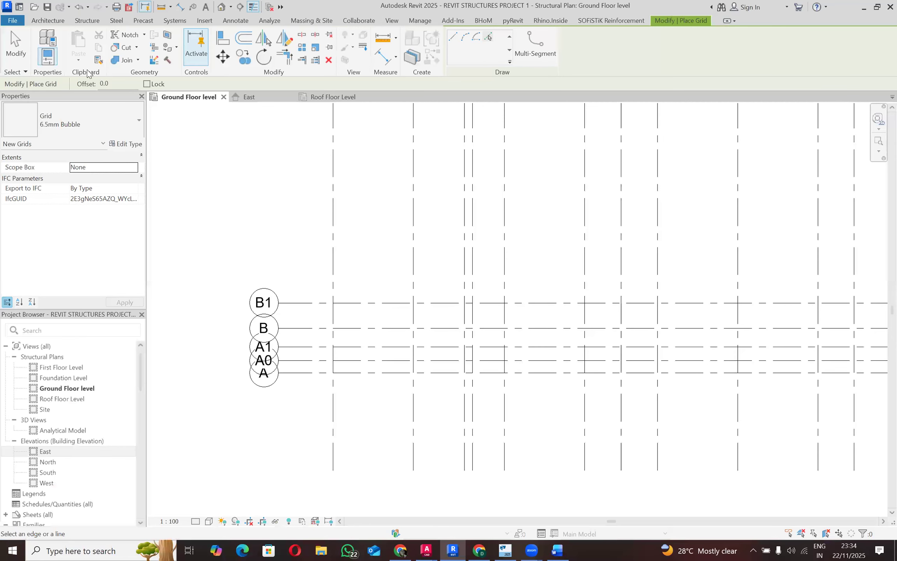
text(925)
key(Return)
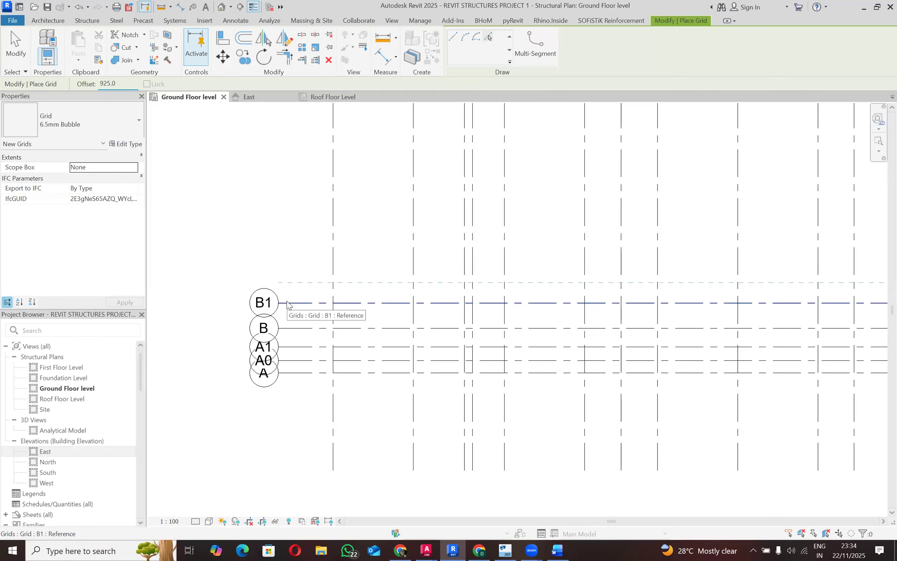
click(287, 303)
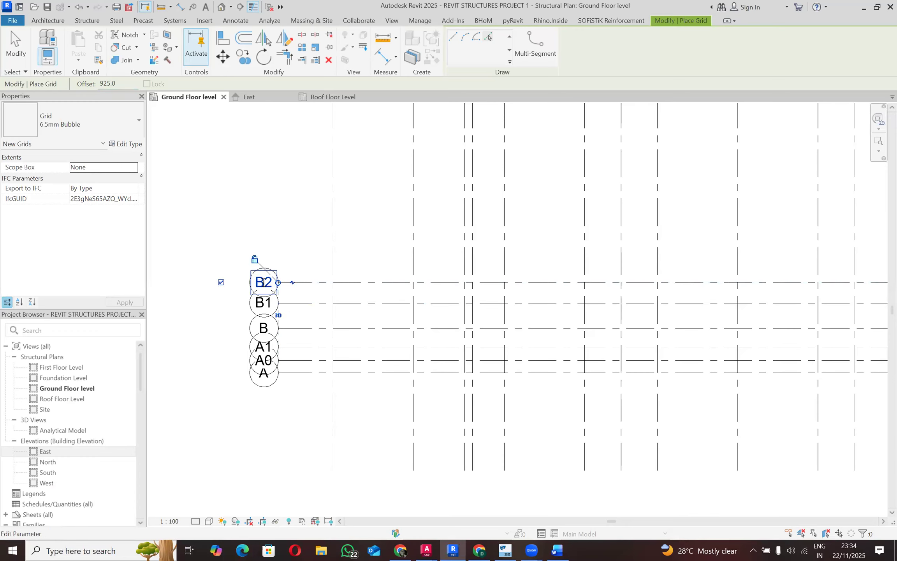
Rename the new grid line directly north of grid B1 as C.
click(264, 282)
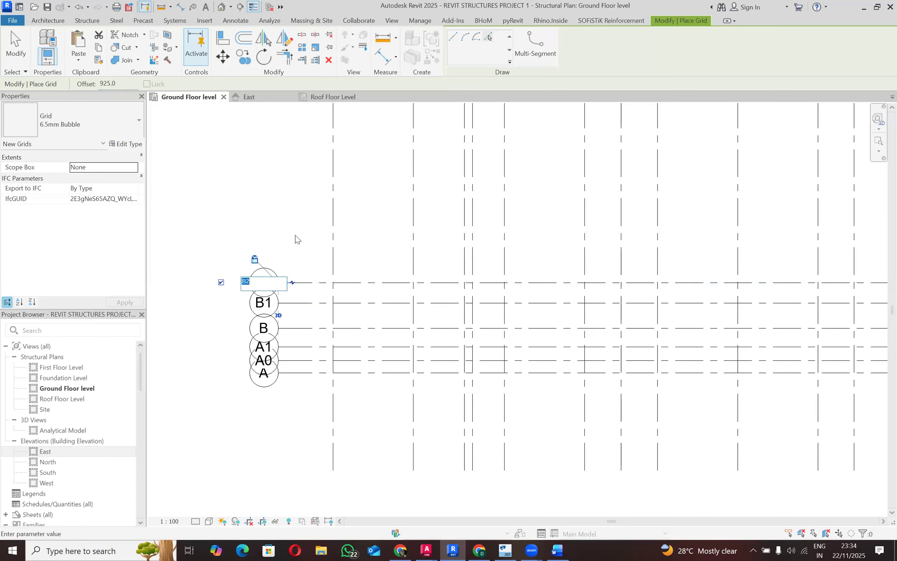
text(C)
key(Return)
Look up the C-to-D spacing in the AutoCAD foundation drawing and, back in Revit, place a new grid offset 2075 north of grid C.
scroll(239, 288, down, 2)
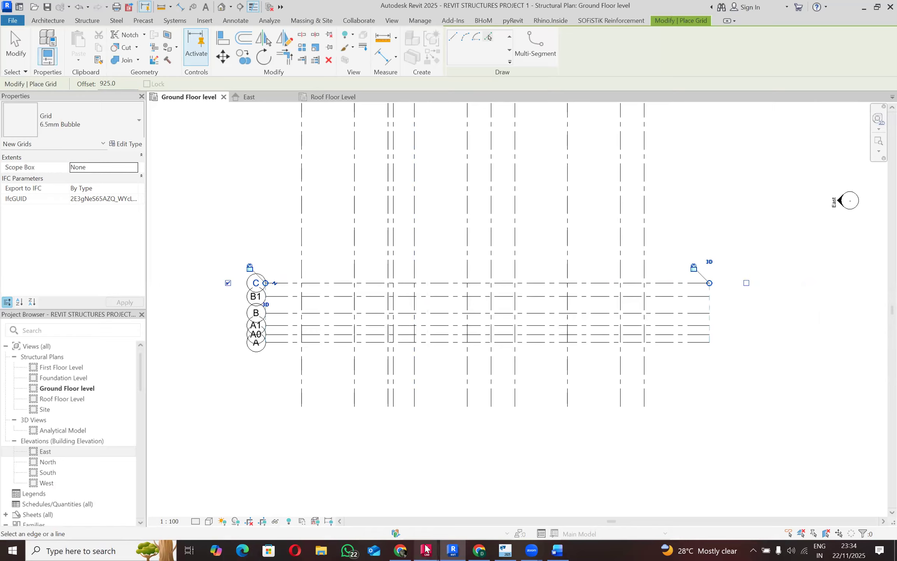
mouse_move(426, 549)
click(403, 499)
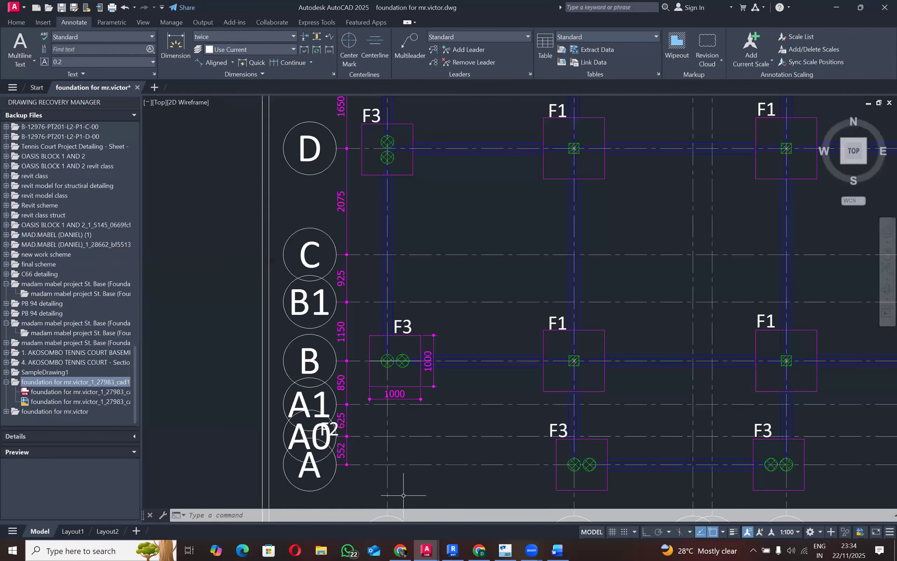
scroll(256, 374, down, 4)
scroll(284, 276, up, 6)
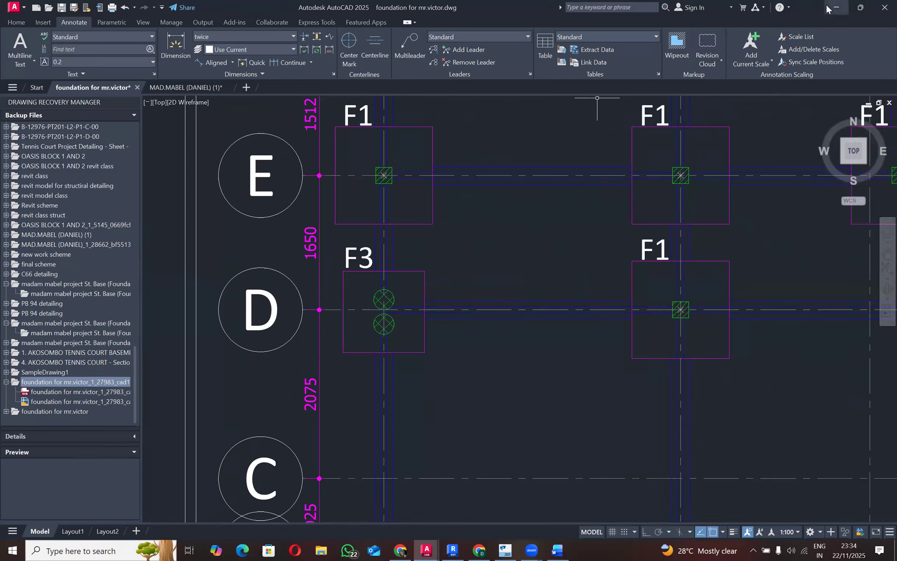
key(alt+Tab)
double_click(103, 79)
text(2075.0)
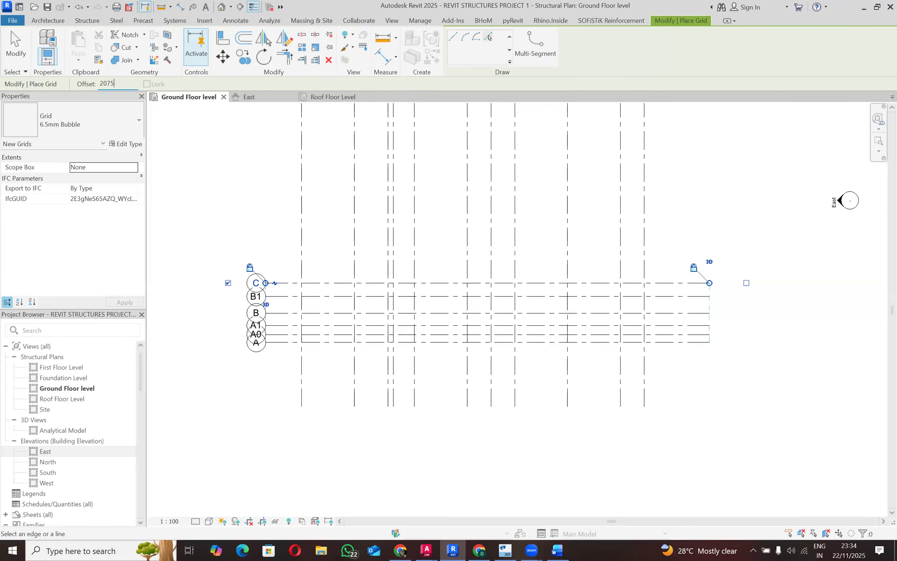
click(295, 284)
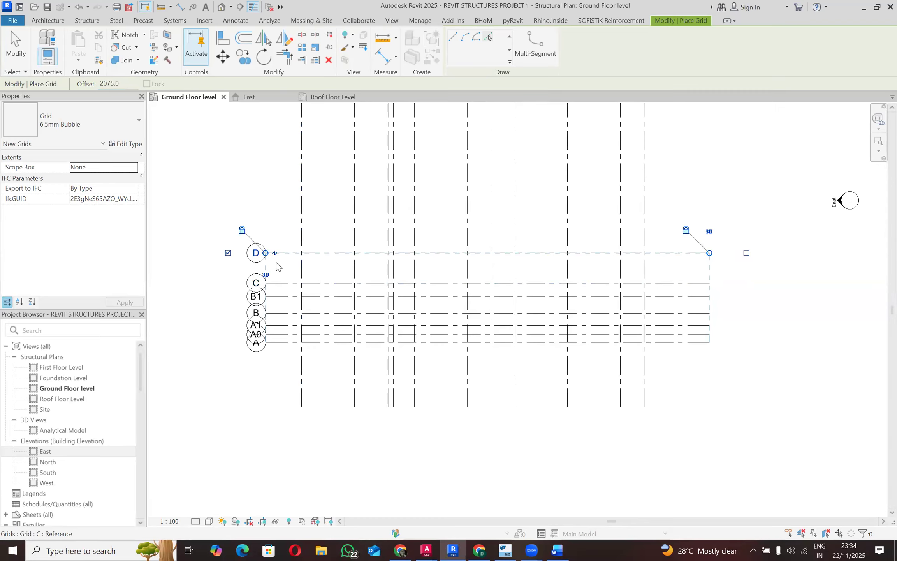
Look up the D-to-E spacing in the AutoCAD foundation drawing and, back in Revit, place a new grid offset 1650 north of grid D.
click(430, 545)
click(407, 497)
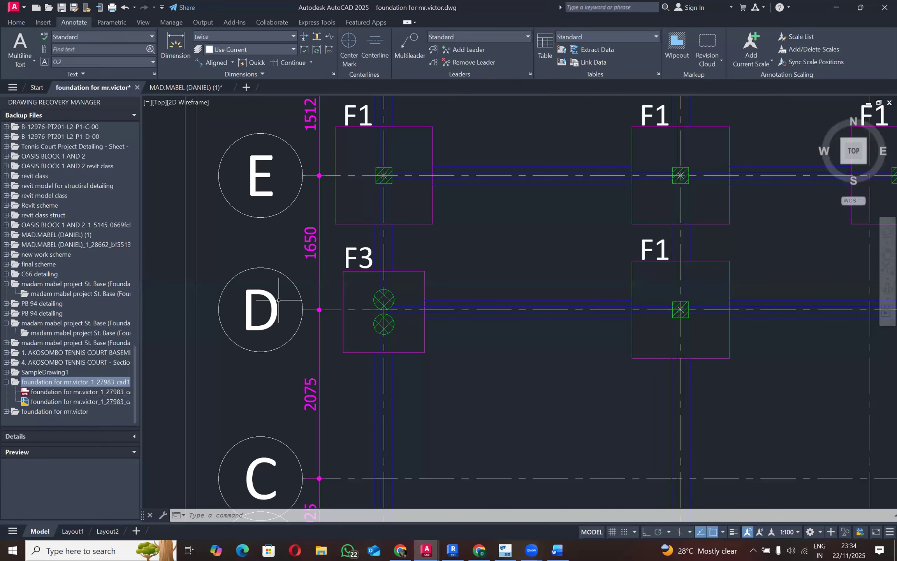
scroll(279, 300, down, 4)
scroll(280, 272, up, 4)
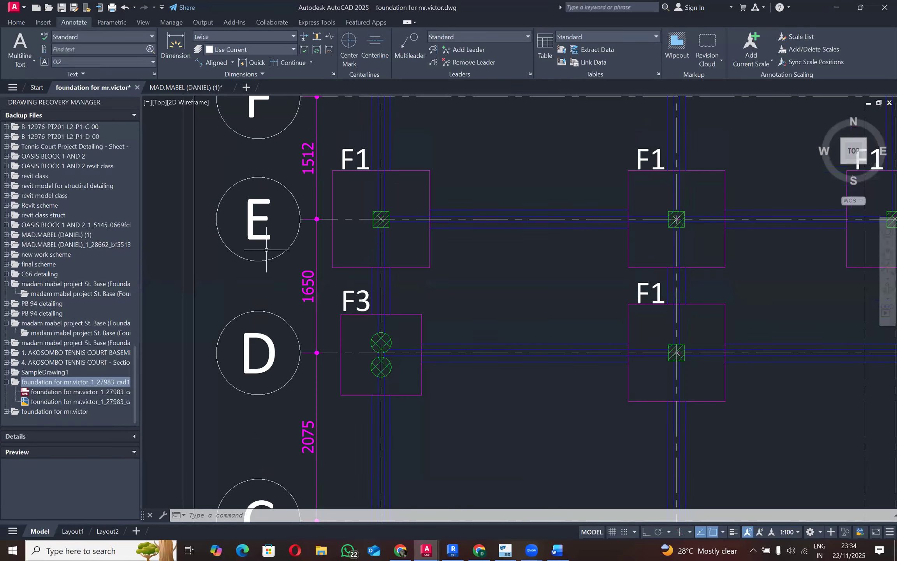
click(831, 8)
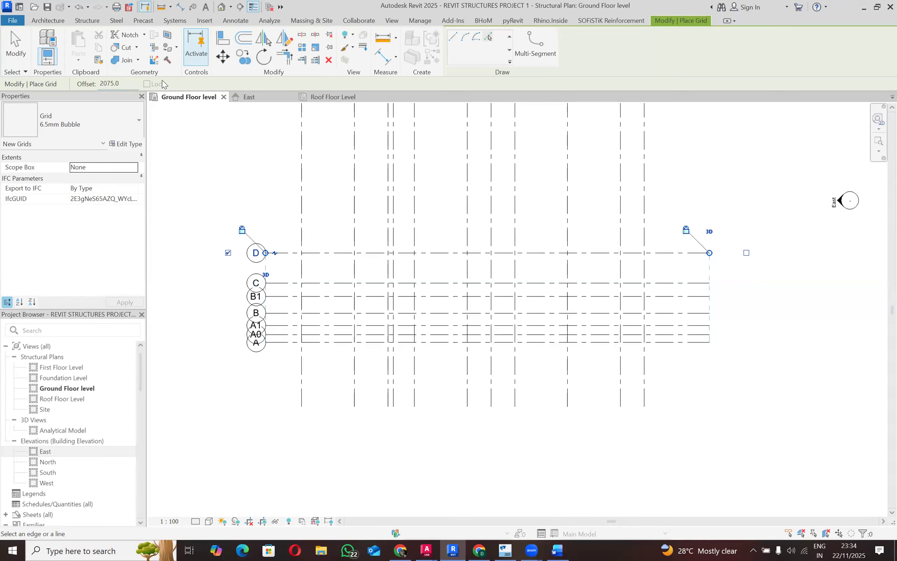
click(118, 84)
text(1650)
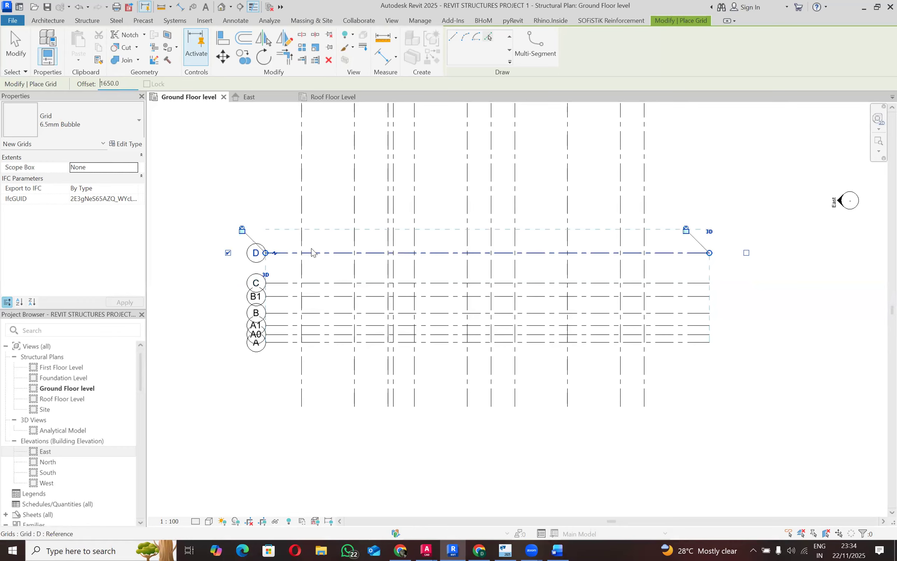
click(380, 431)
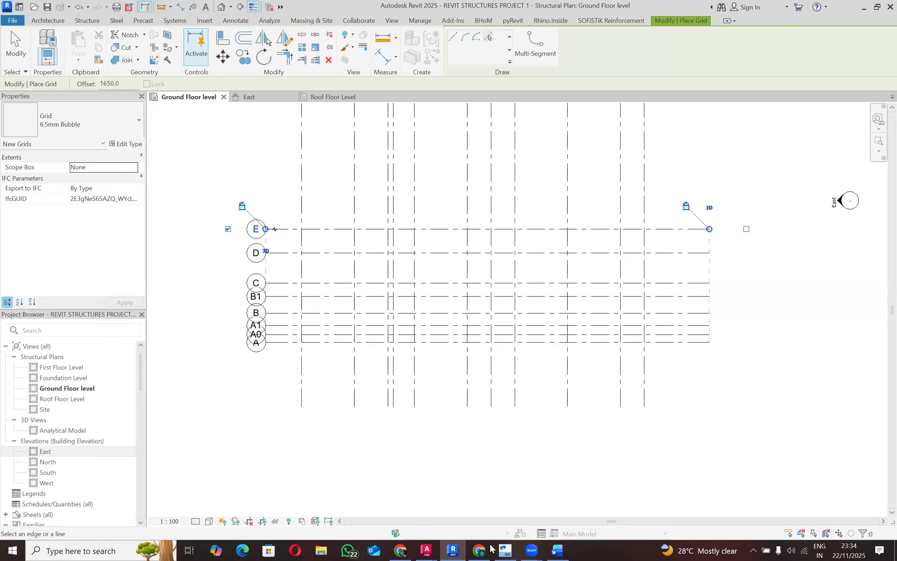
Look up the E-to-F spacing in the AutoCAD foundation drawing and, back in Revit, place a new grid offset 1512 north of grid E.
key(alt+Tab)
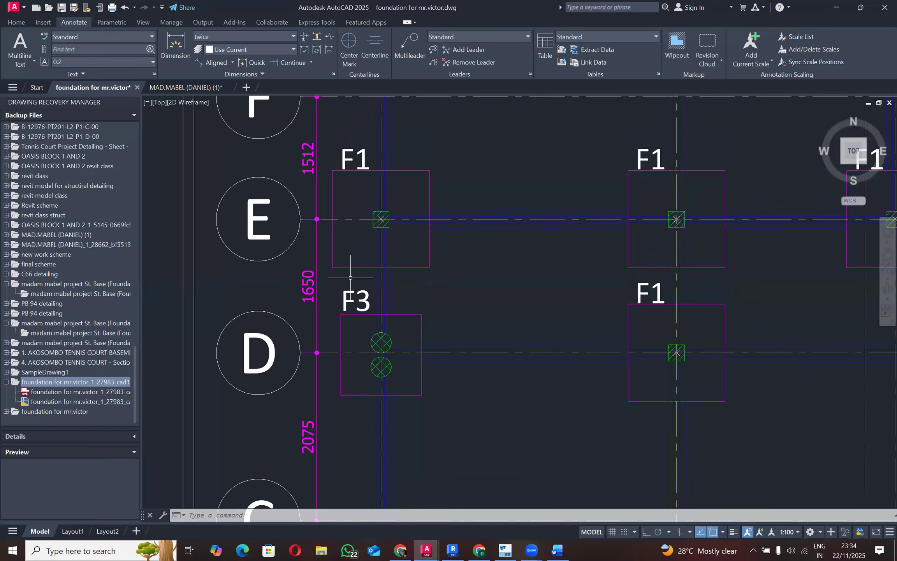
scroll(350, 277, down, 4)
scroll(345, 254, up, 4)
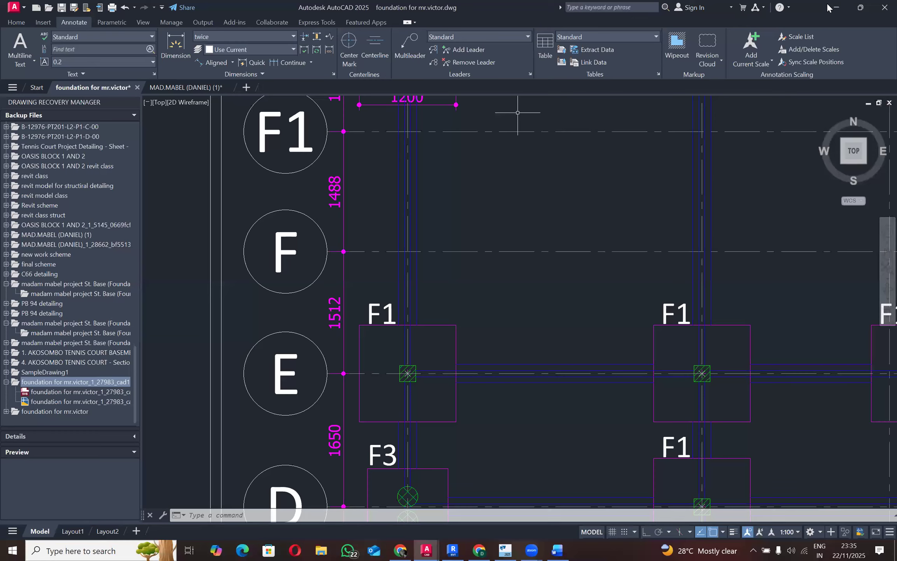
key(alt+Tab)
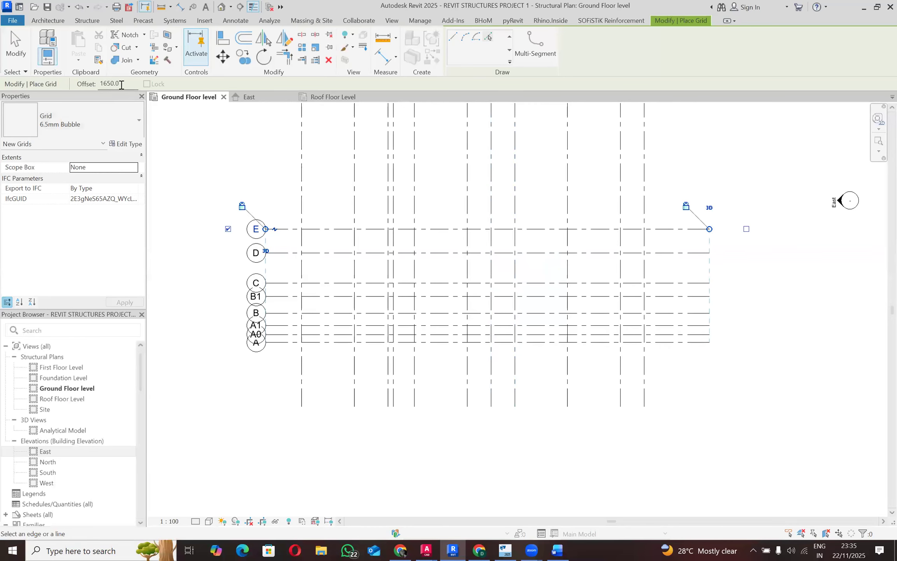
text(12)
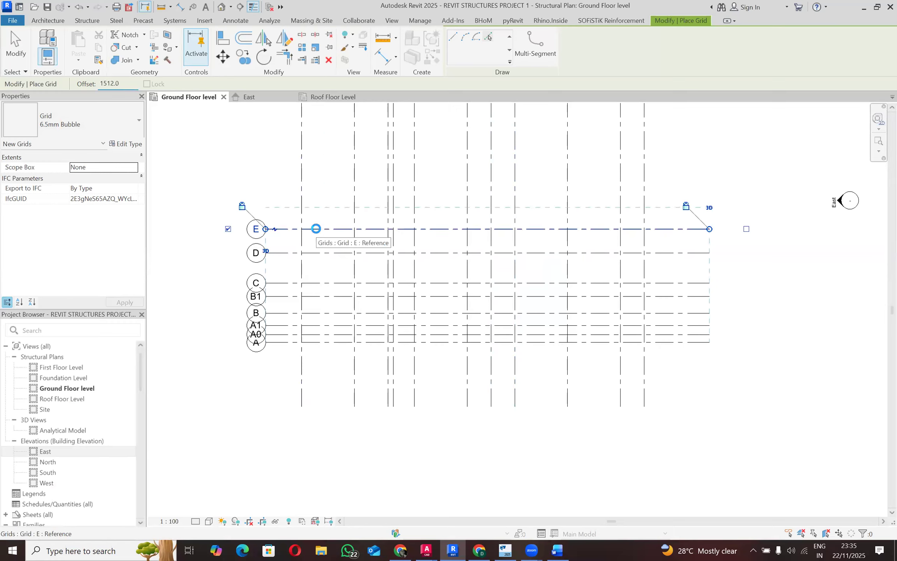
click(317, 232)
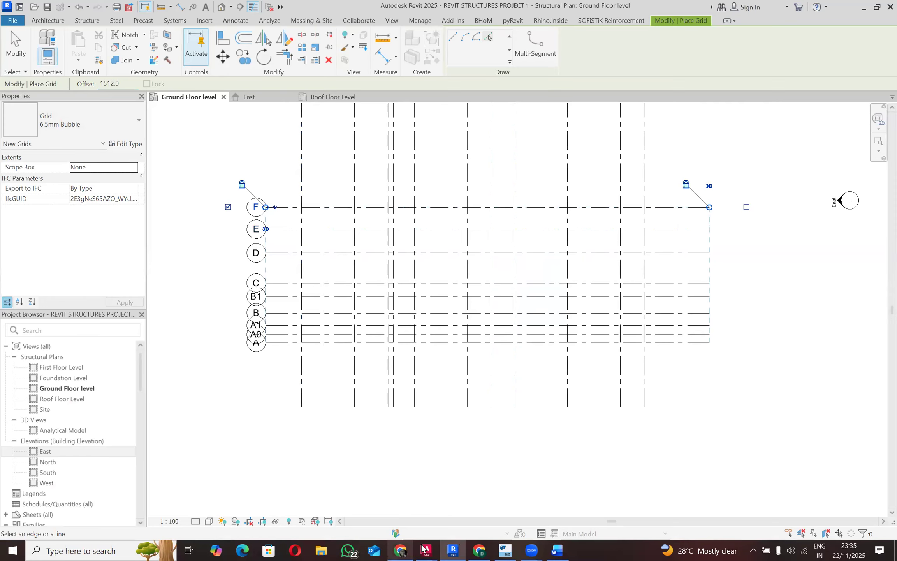
Look up the F-to-F1 spacing in the AutoCAD foundation drawing and, back in Revit, place a new grid offset 1488 north of grid F.
mouse_move(426, 549)
click(369, 502)
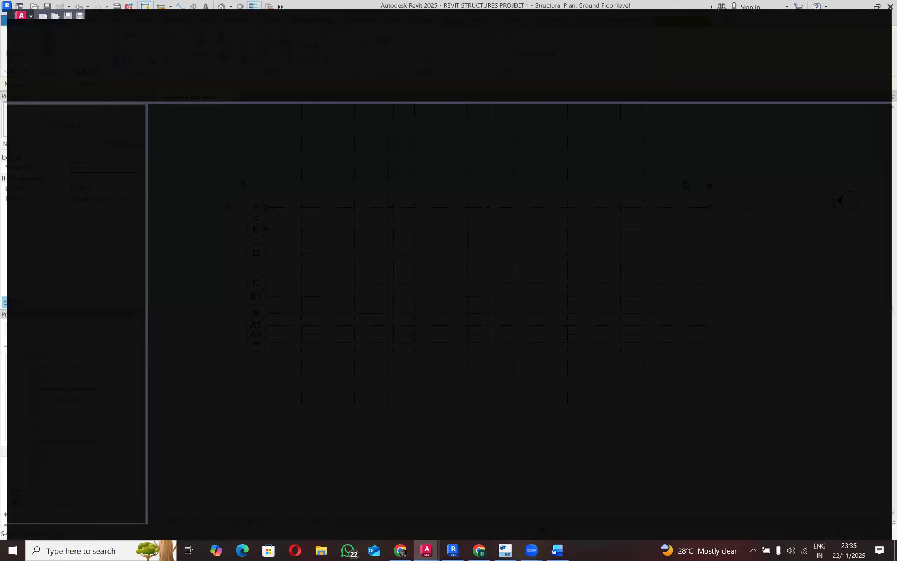
scroll(313, 358, down, 2)
scroll(309, 265, up, 2)
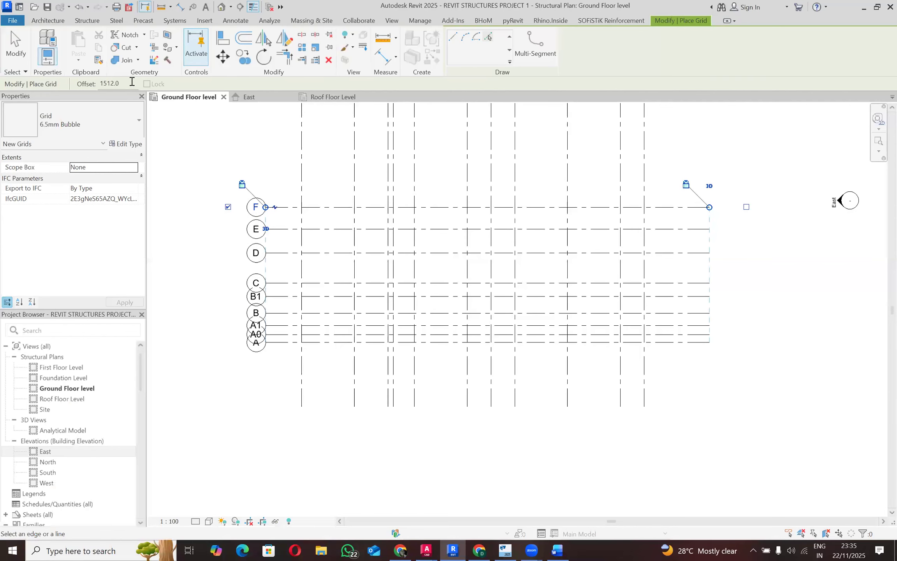
drag(133, 83, 79, 70)
text(1488)
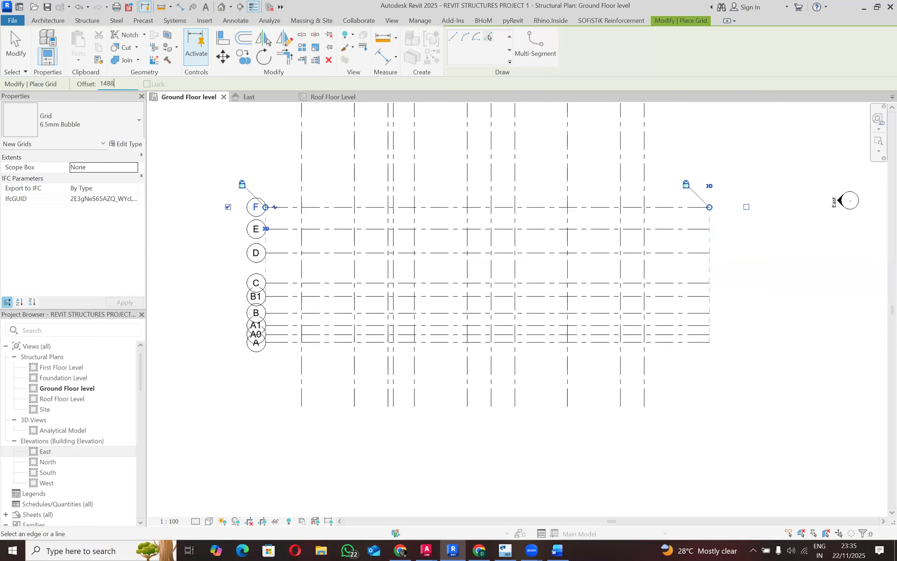
click(287, 202)
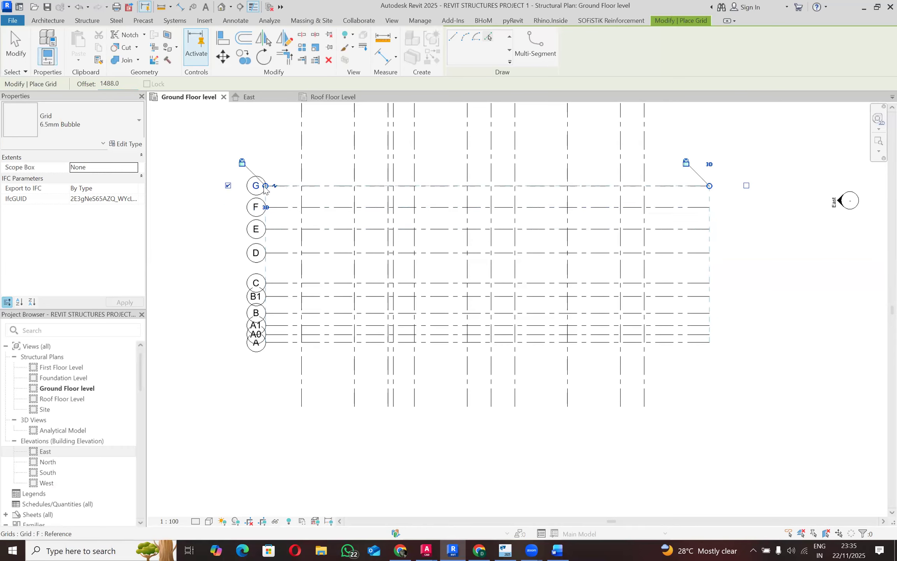
Rename the new grid line directly north of grid F as F1.
scroll(246, 172, up, 3)
click(261, 199)
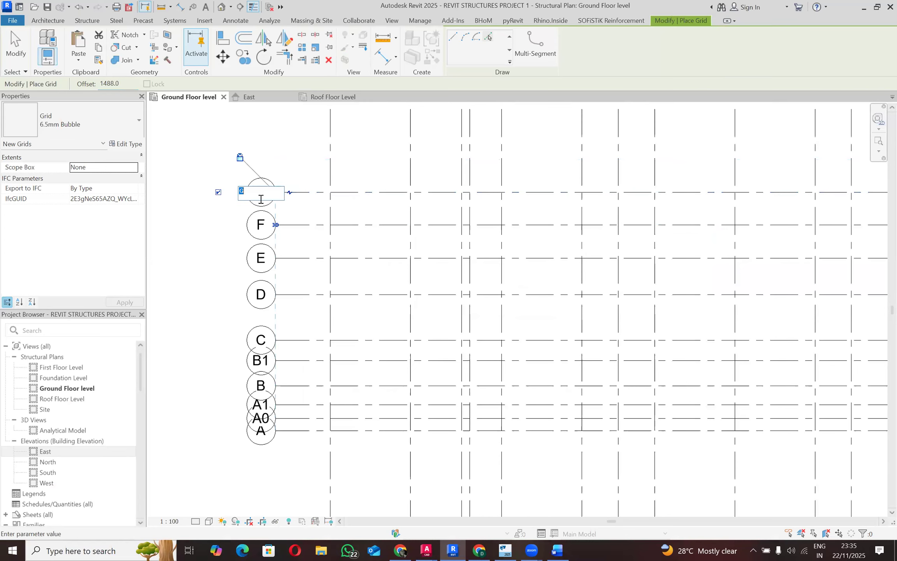
text(F1)
key(Return)
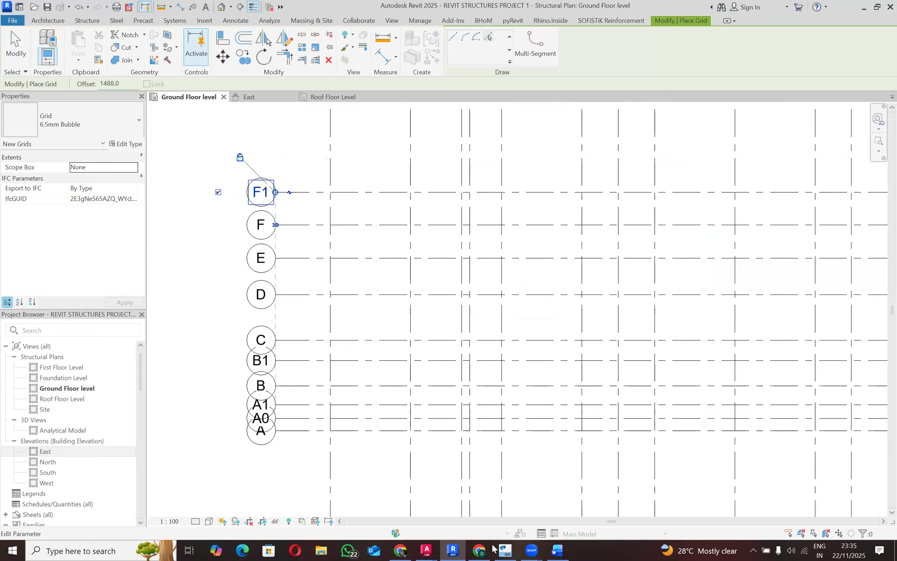
Look up the F1-to-G spacing in the AutoCAD foundation drawing and, back in Revit, place a new grid offset 1150 north of grid F1.
mouse_move(427, 549)
click(392, 506)
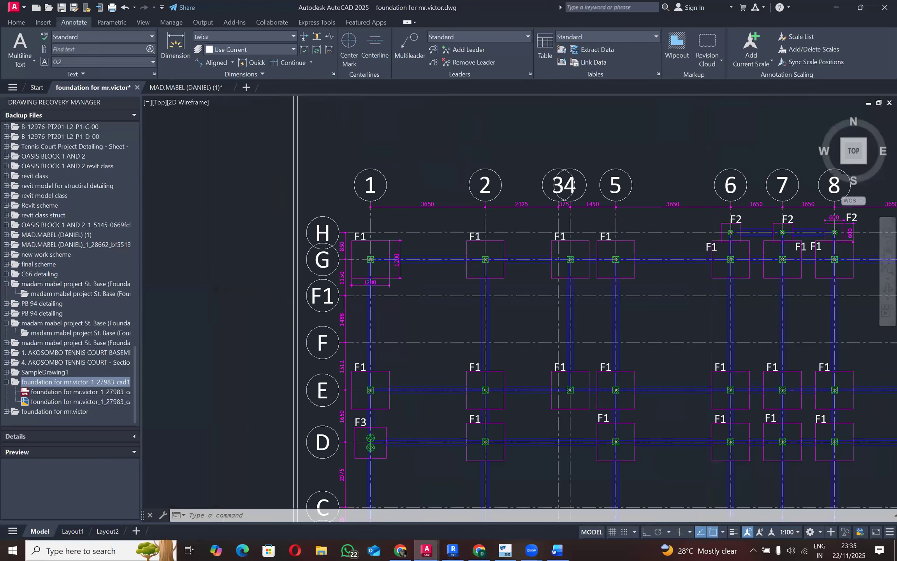
scroll(342, 301, up, 4)
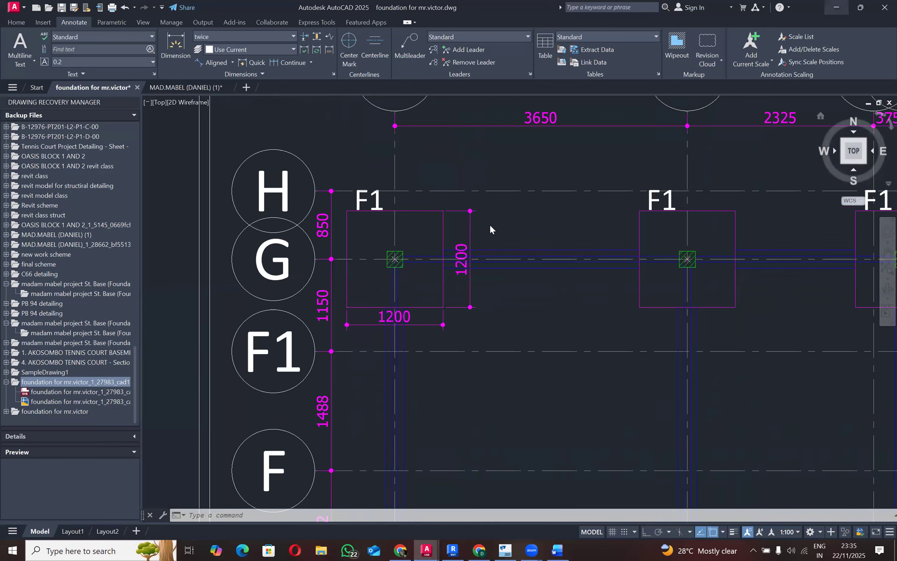
key(alt+Tab)
double_click(134, 84)
text(1150.0)
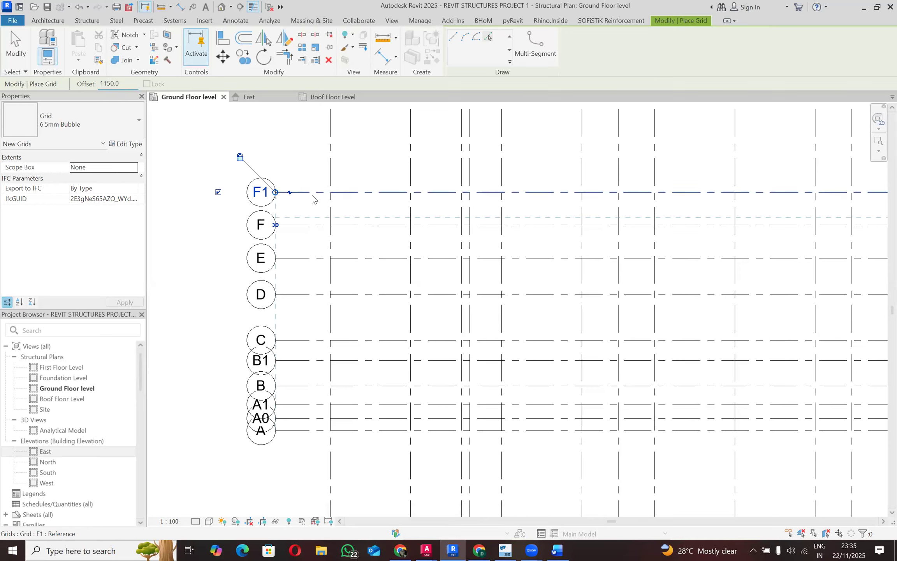
click(311, 180)
Rename the new grid line directly north of grid F1 as G.
click(266, 166)
text(G)
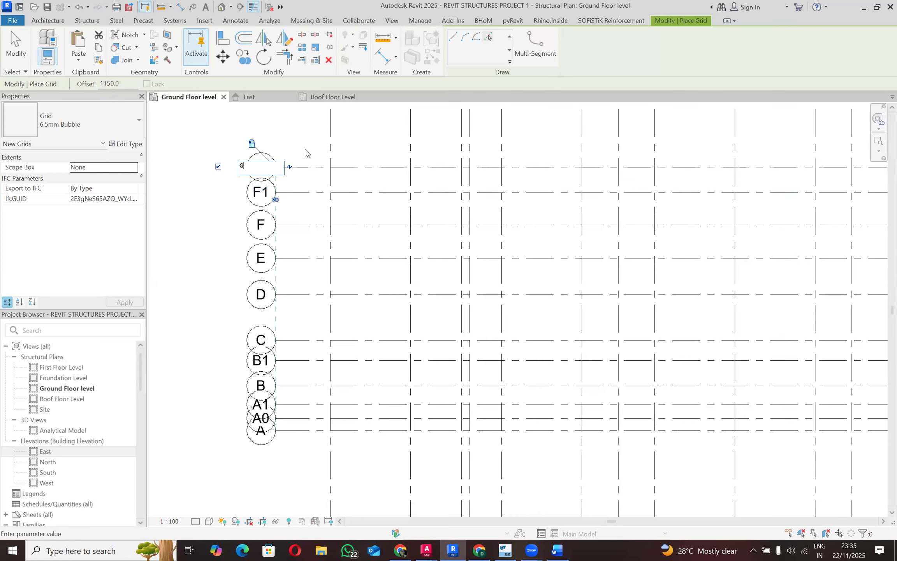
key(Return)
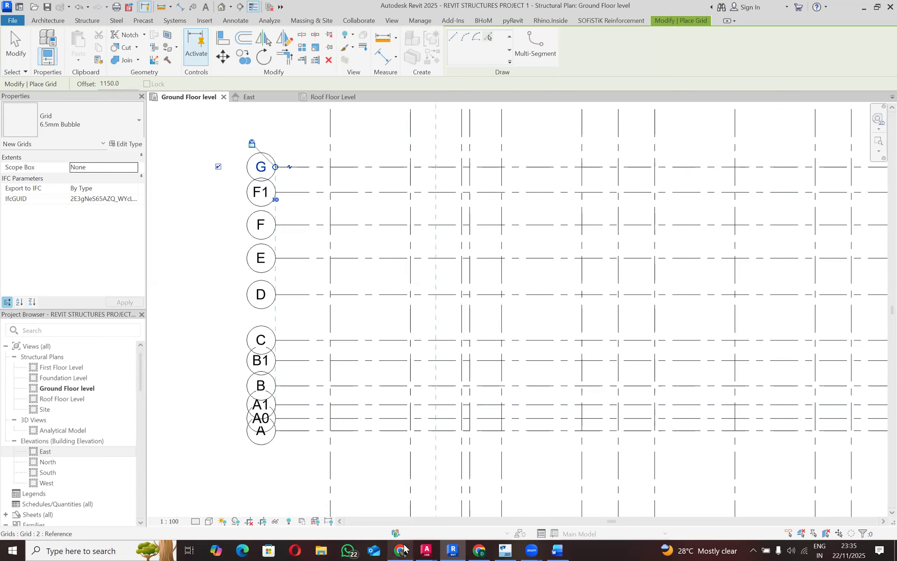
Look up the G-to-H spacing in the AutoCAD foundation drawing and, back in Revit, place a new grid offset 850 north of grid G.
click(404, 549)
click(401, 549)
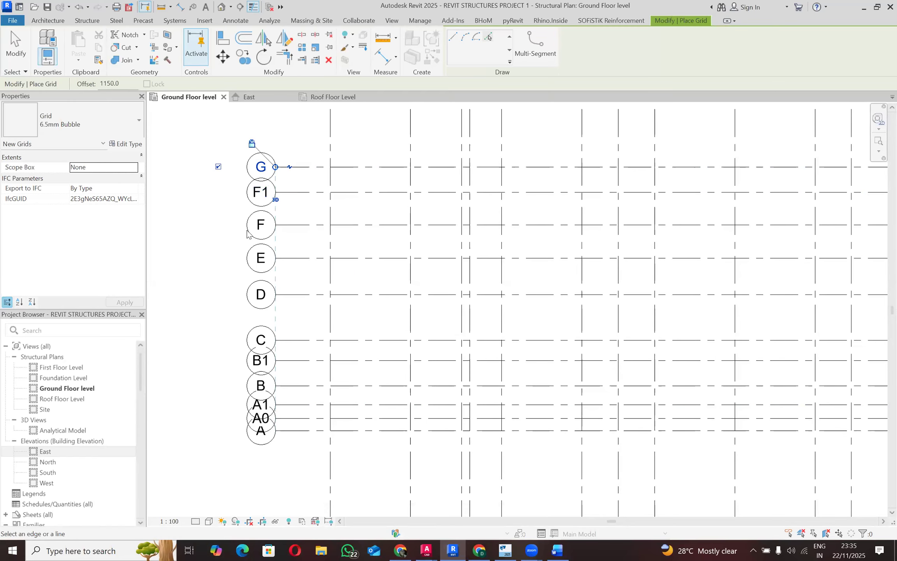
mouse_move(426, 549)
click(398, 518)
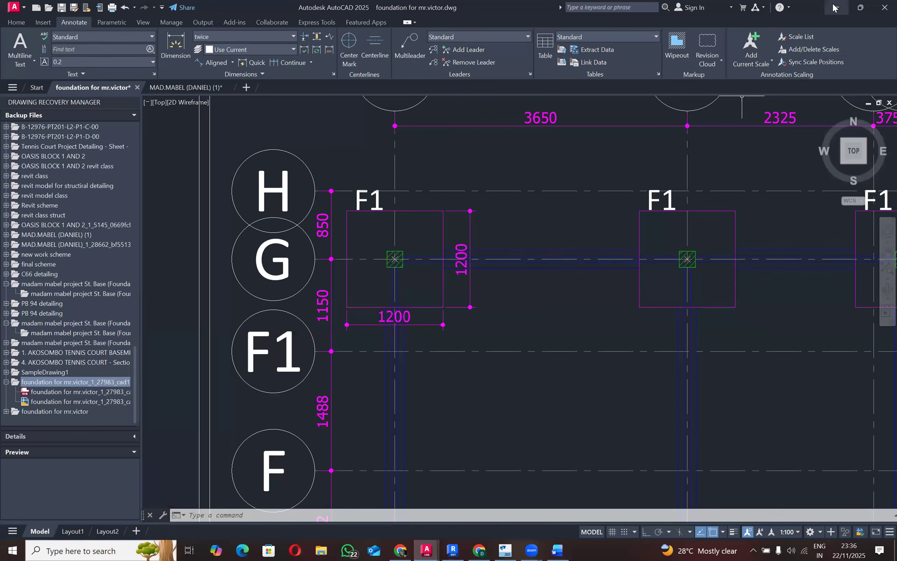
key(alt+Tab)
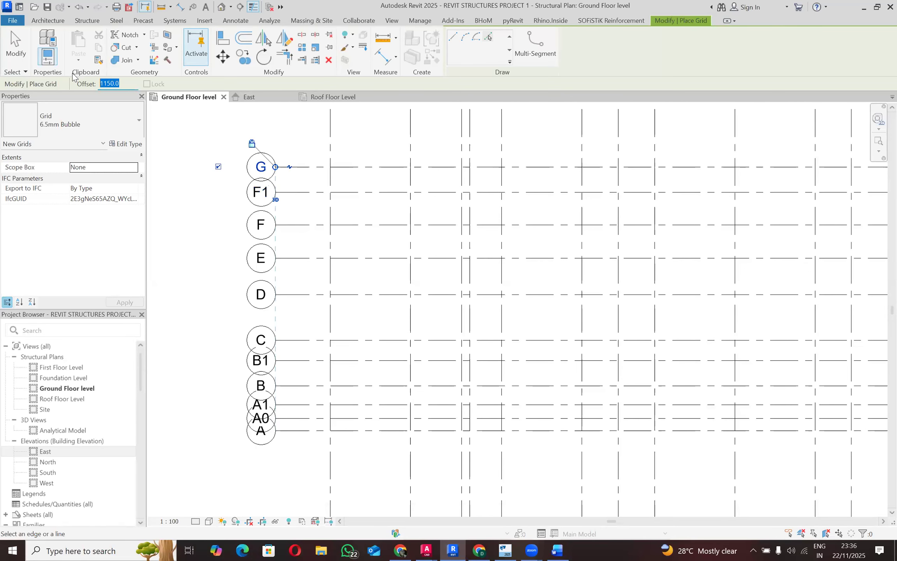
text(8)
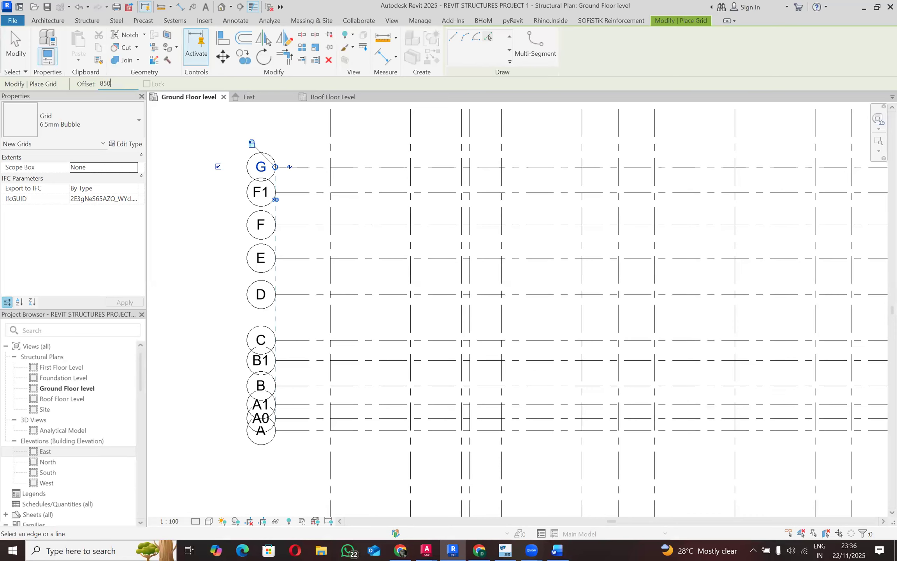
click(303, 172)
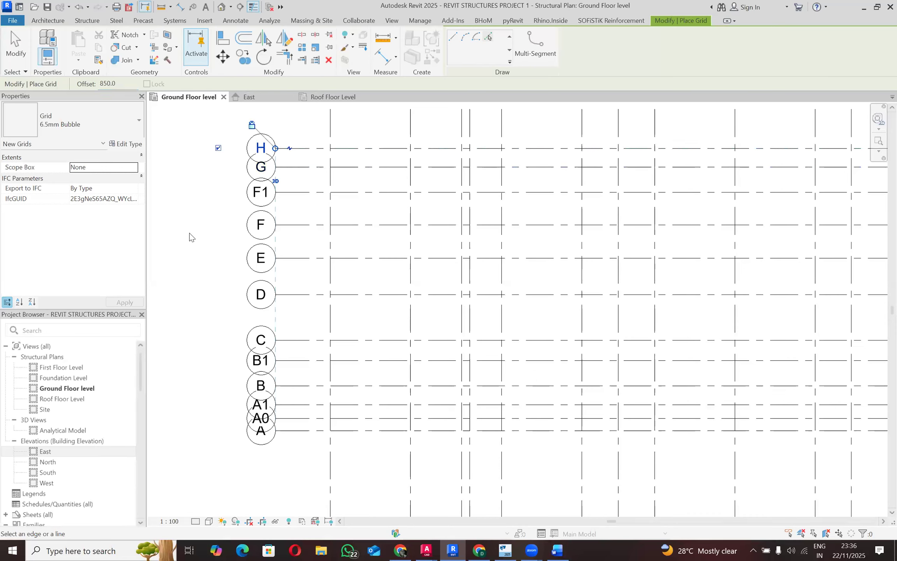
Save the Revit project and undo the stray grid placed just east of grid 11.
scroll(197, 274, down, 2)
scroll(197, 277, down, 3)
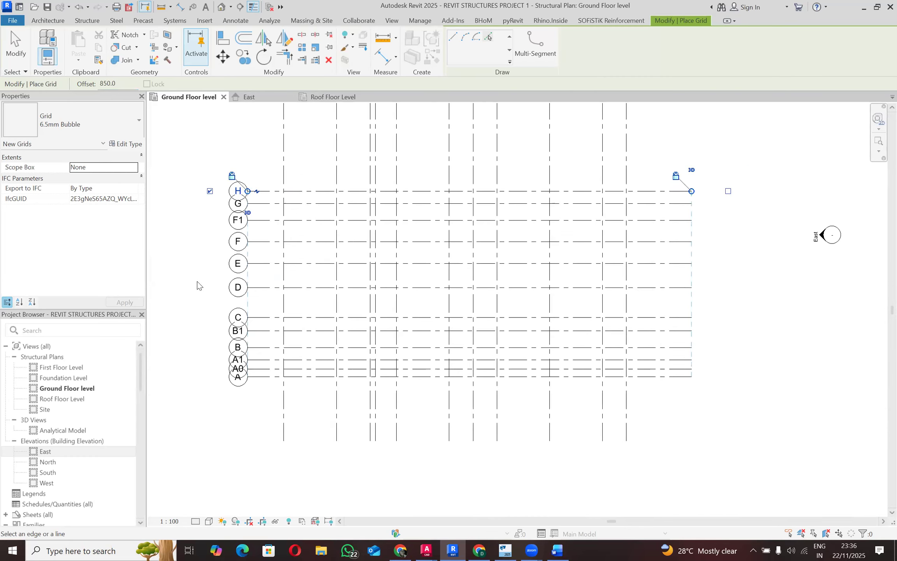
scroll(582, 383, down, 1)
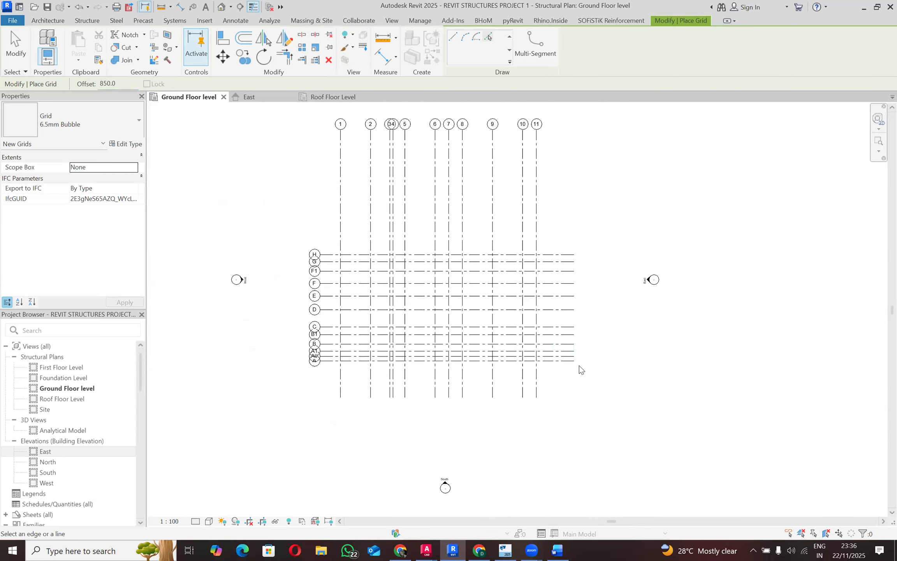
click(47, 7)
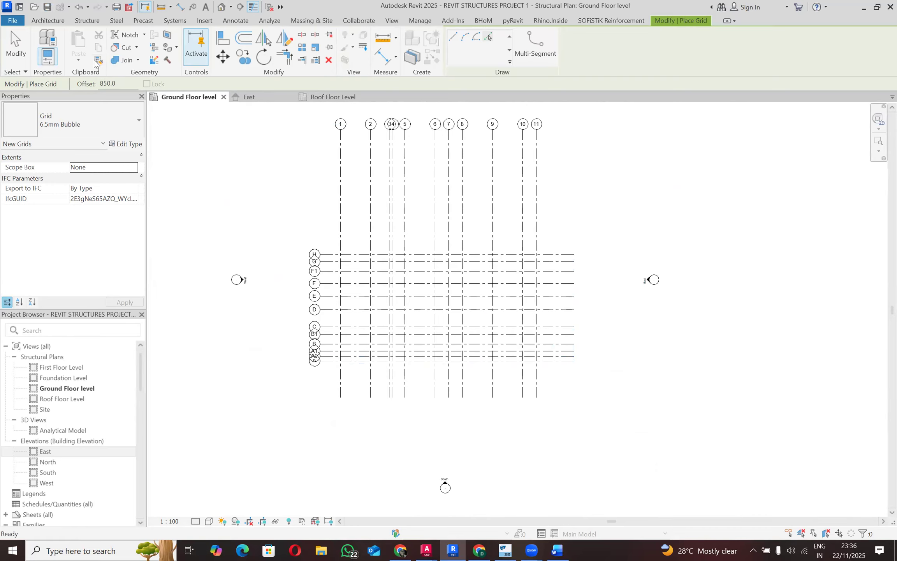
click(534, 159)
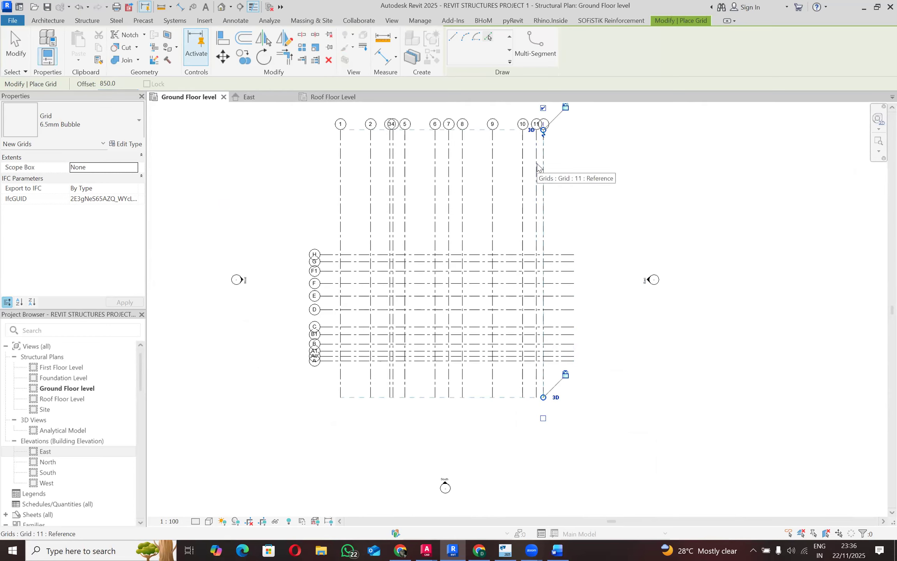
click(79, 7)
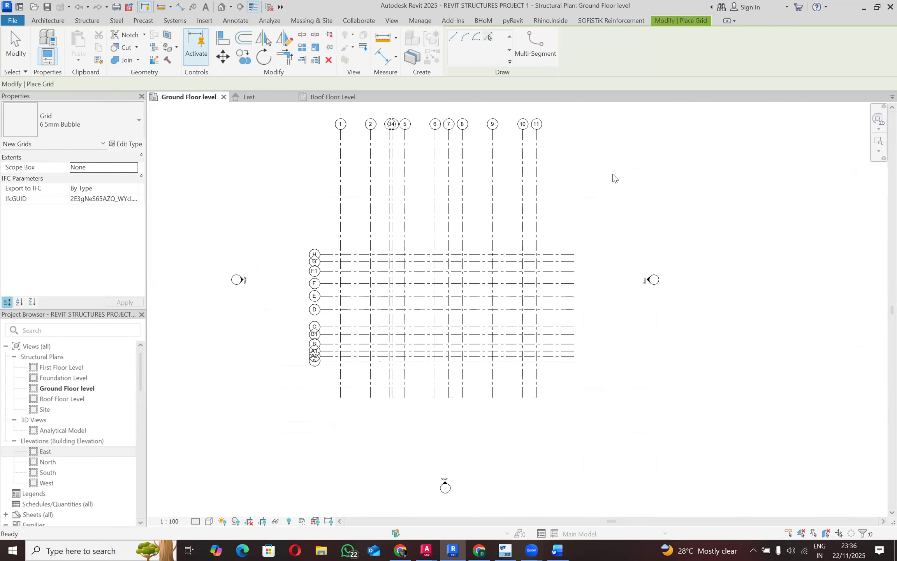
Shorten the numbered gridlines by pulling their bubble ends south to just above grid H.
click(537, 124)
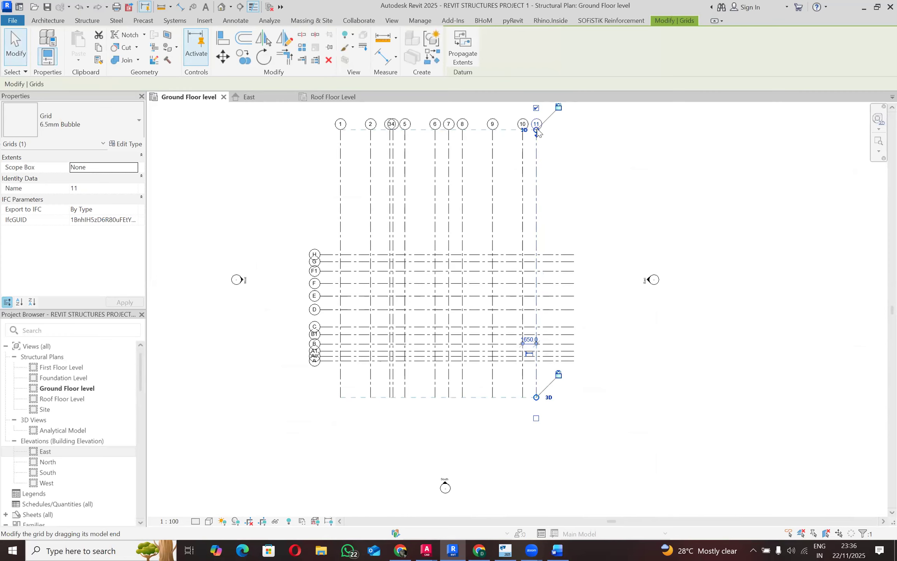
drag(536, 130, 537, 233)
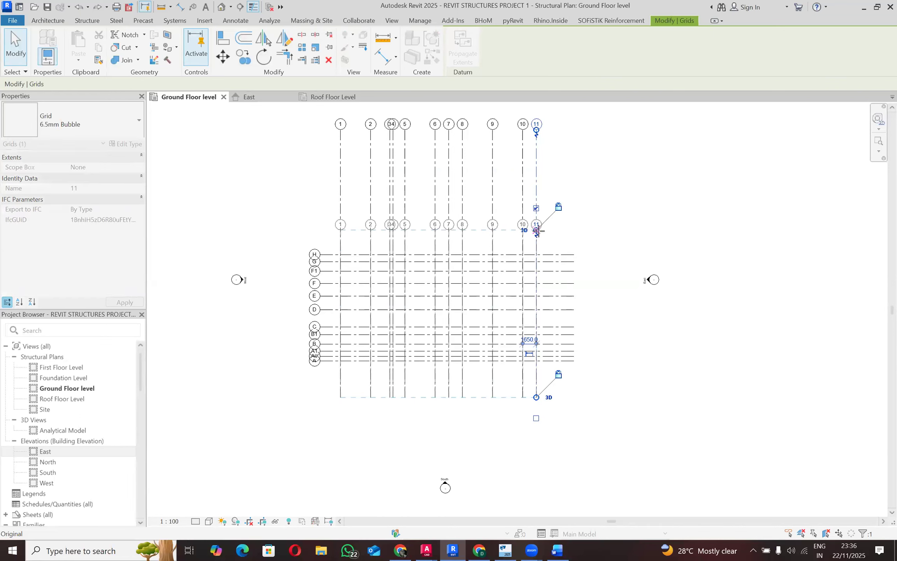
click(632, 291)
Shorten the south ends of the numbered gridlines to just below grid A and the east ends of the lettered gridlines to just past grid 11.
click(537, 384)
drag(536, 383, 555, 362)
click(580, 374)
click(573, 361)
click(580, 400)
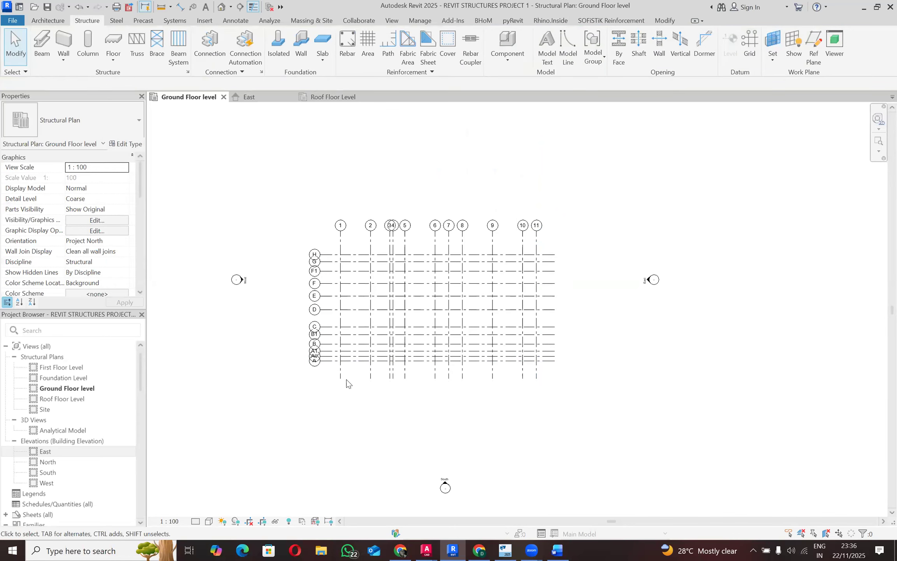
scroll(342, 296, down, 3)
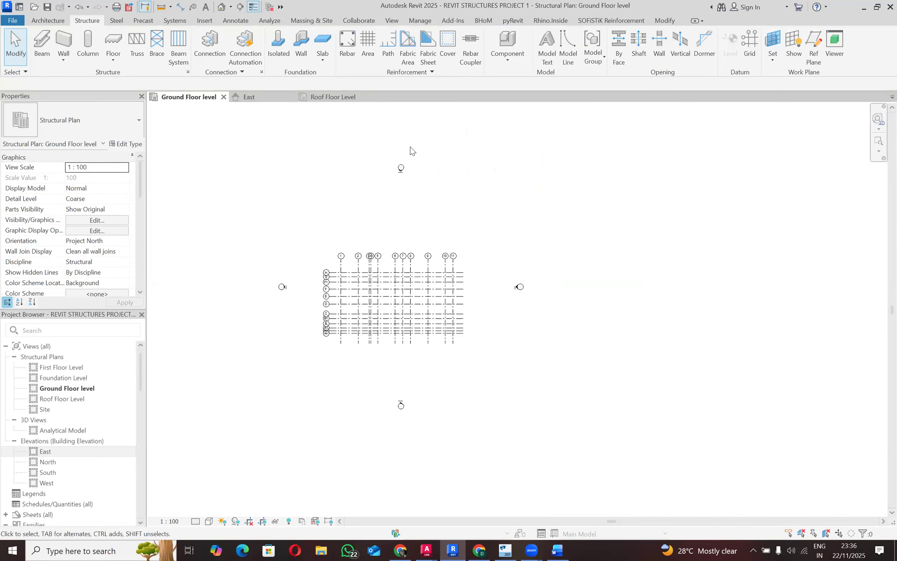
Select all the gridlines on the Ground Floor plan and move them together northeast, keeping them between the four elevation markers.
drag(496, 369, 310, 230)
drag(384, 305, 394, 286)
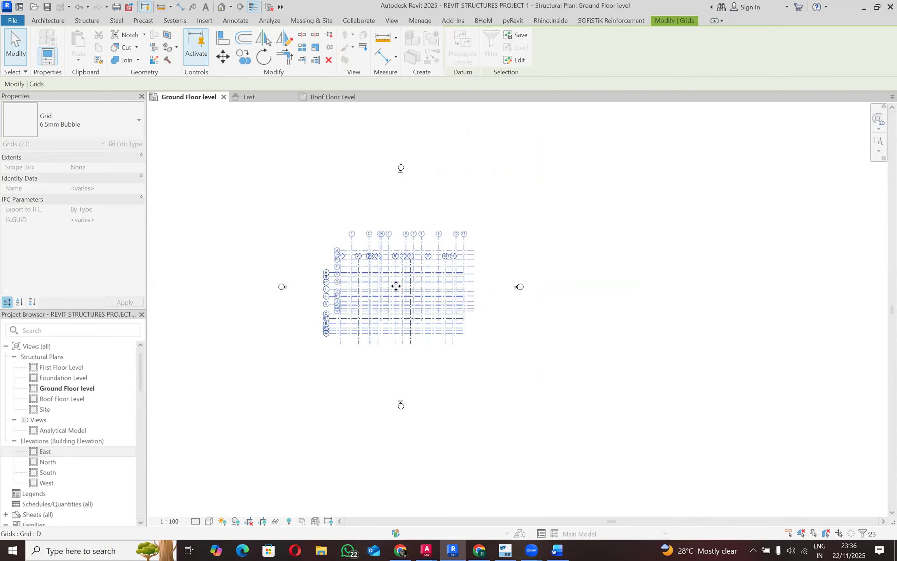
click(402, 345)
Move the South elevation marker up to just below the gridlines and the East marker in to just beyond their east ends.
drag(401, 405, 404, 331)
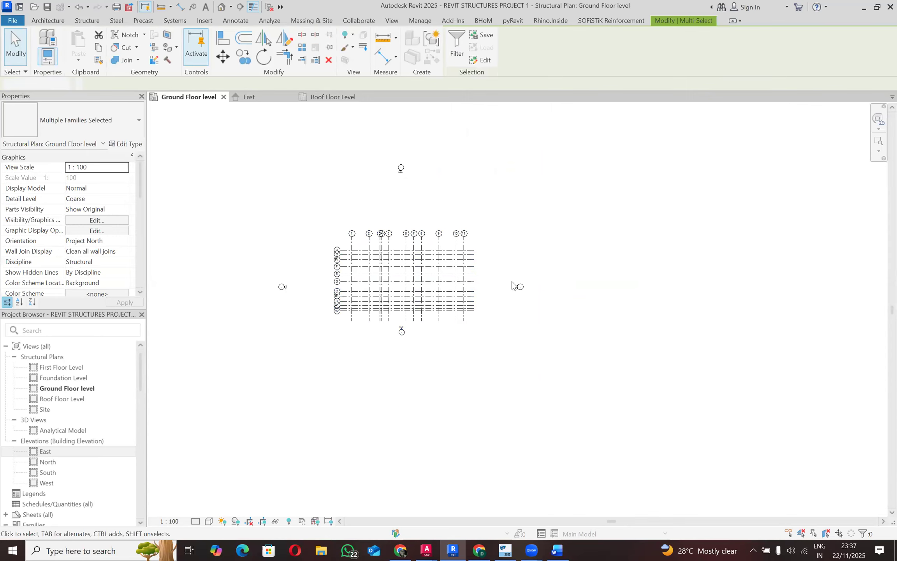
click(520, 288)
drag(519, 288, 480, 282)
drag(491, 321, 491, 321)
key(Escape)
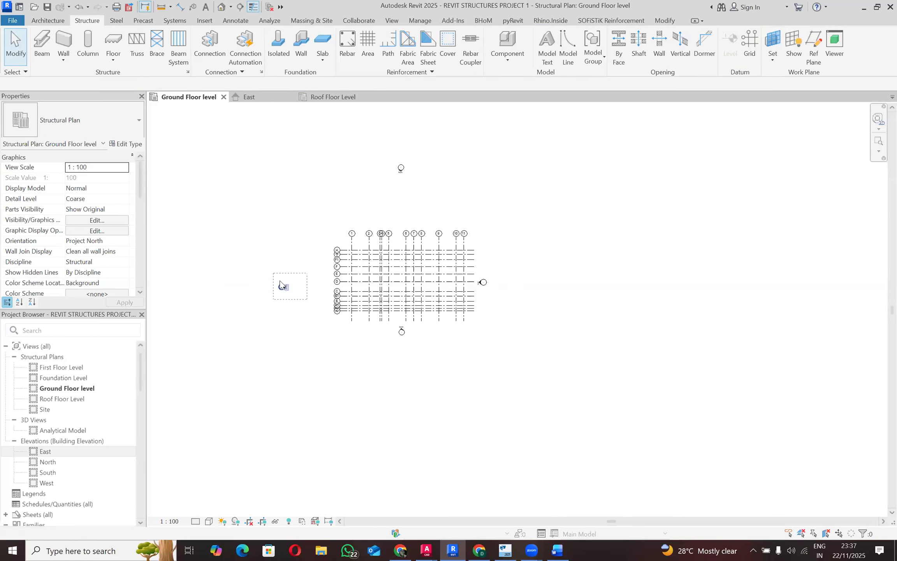
Bring the West elevation marker in beside the lettered grid bubbles and the North marker down to just above the numbered bubbles.
click(281, 287)
drag(288, 288, 330, 281)
click(472, 211)
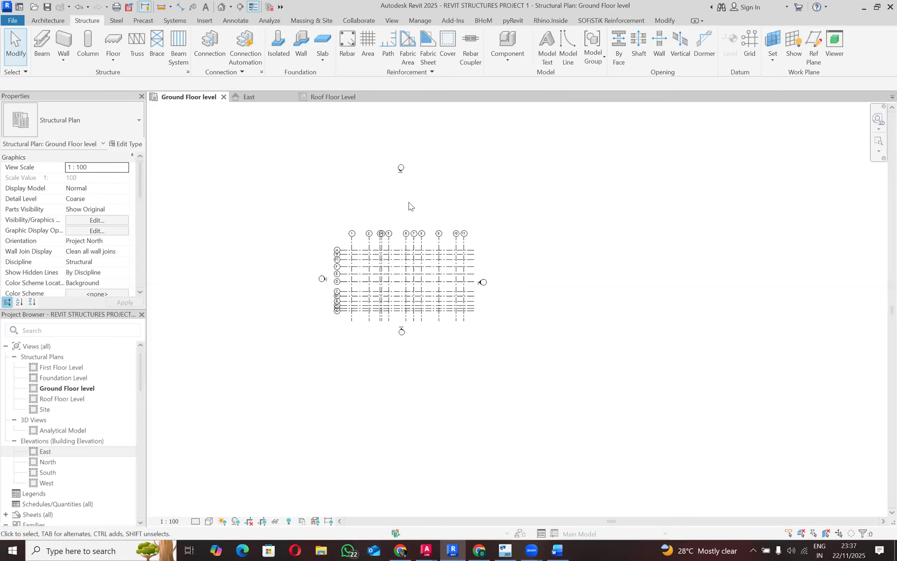
click(401, 174)
drag(401, 174, 405, 229)
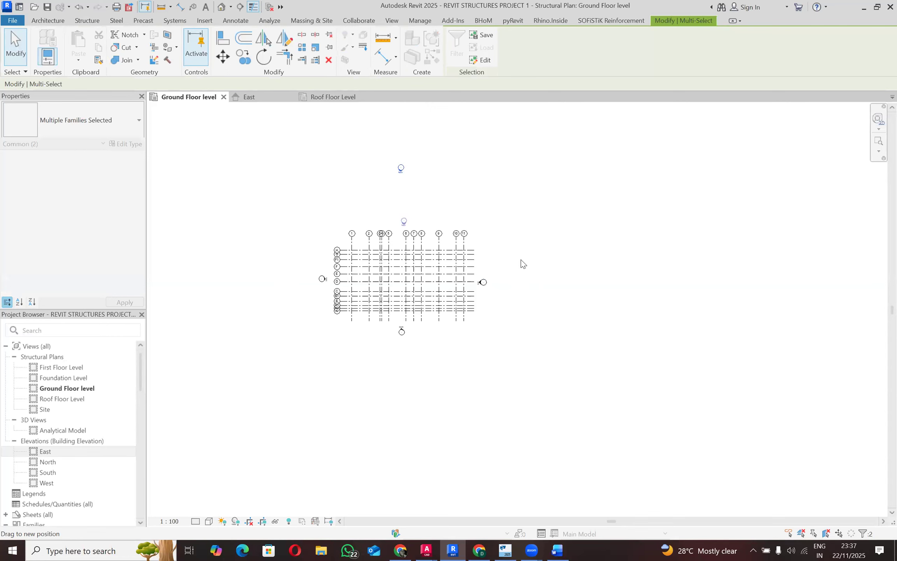
click(522, 260)
Add elbows at the north ends of grids 3 and 4 on the Ground Floor plan, shifting bubble 3 west and bubble 4 east.
scroll(421, 263, up, 3)
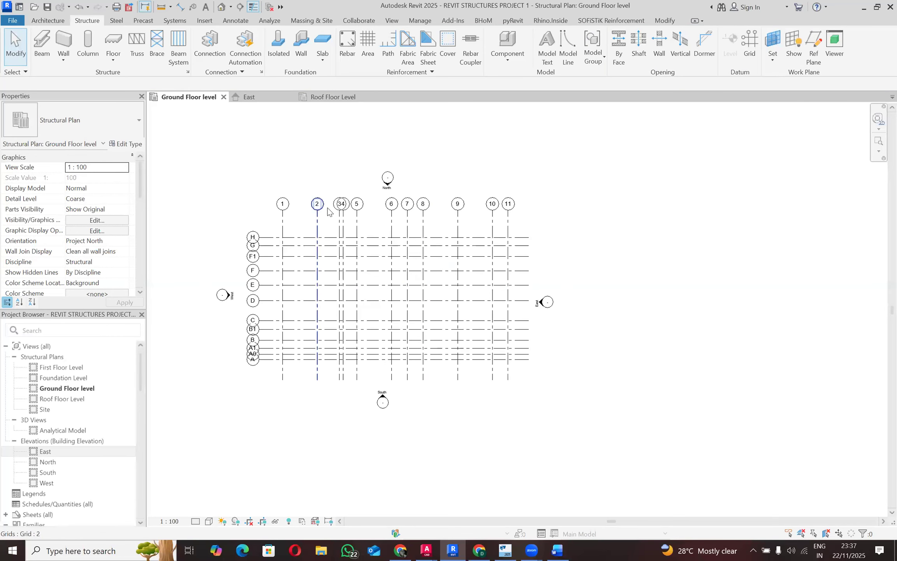
scroll(429, 245, up, 1)
scroll(670, 263, down, 2)
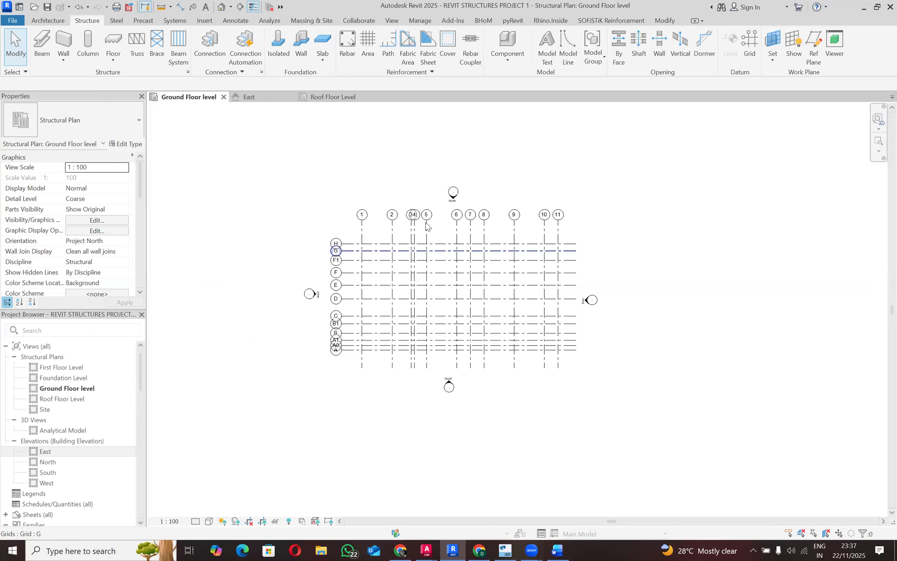
scroll(416, 227, up, 4)
click(407, 231)
click(407, 226)
click(397, 237)
click(398, 225)
drag(390, 225, 384, 226)
click(455, 232)
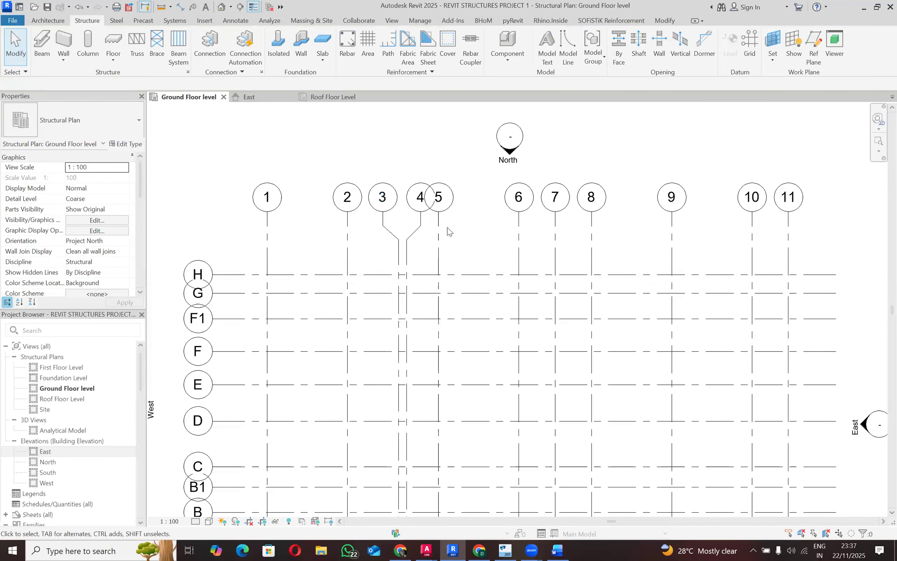
click(421, 222)
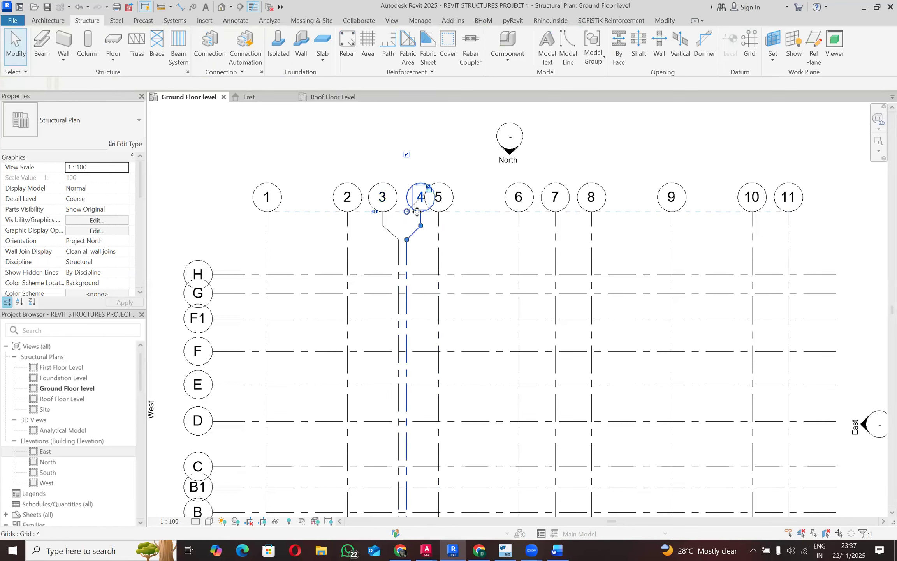
click(456, 227)
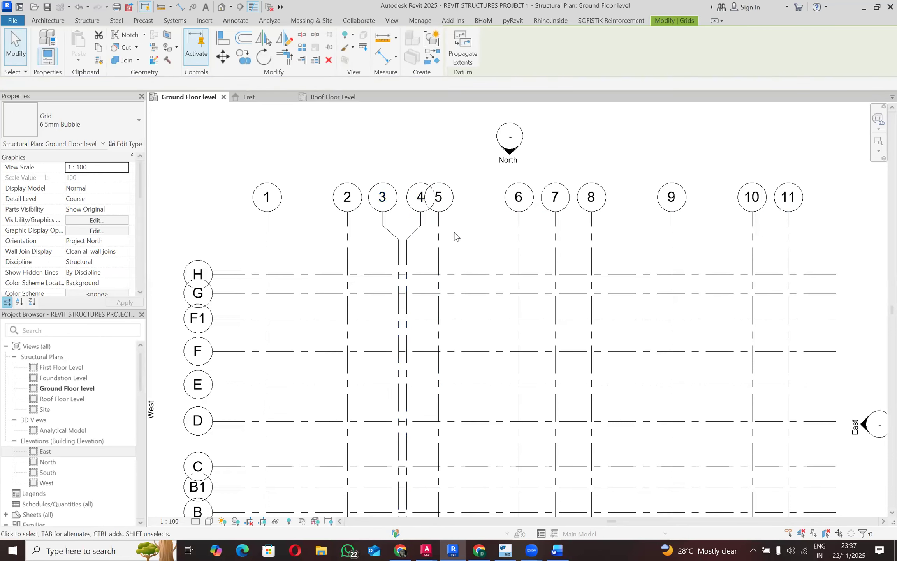
Add elbows at the west ends of grids A and A0 on the Ground Floor plan and shift both bubbles south to separate them.
scroll(425, 226, down, 2)
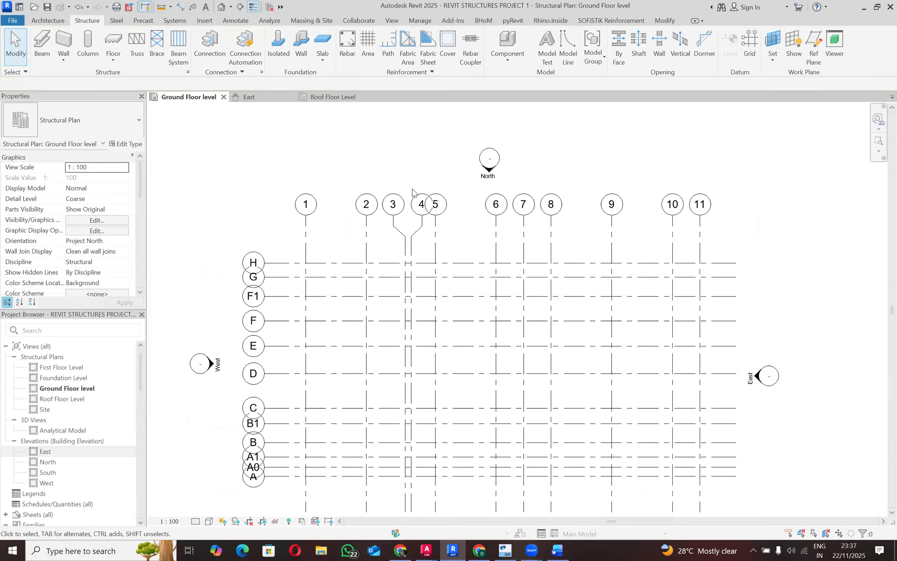
scroll(410, 188, down, 4)
scroll(332, 321, up, 5)
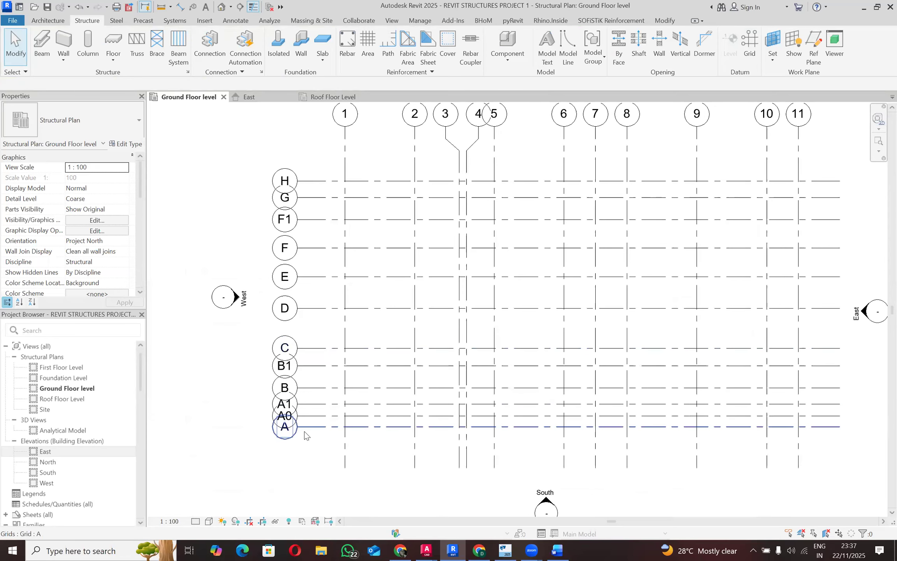
click(311, 427)
drag(311, 426, 305, 445)
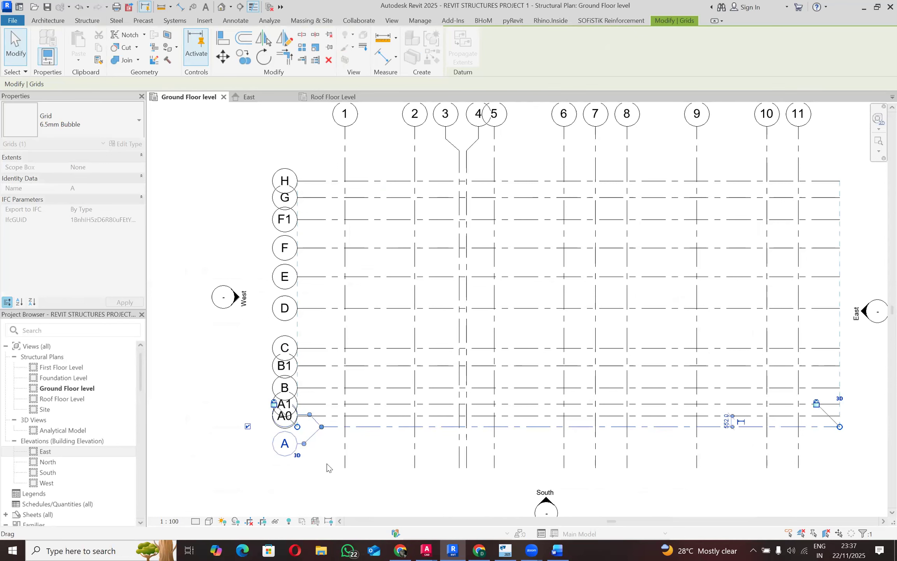
key(Escape)
click(314, 416)
click(311, 416)
drag(300, 427, 271, 448)
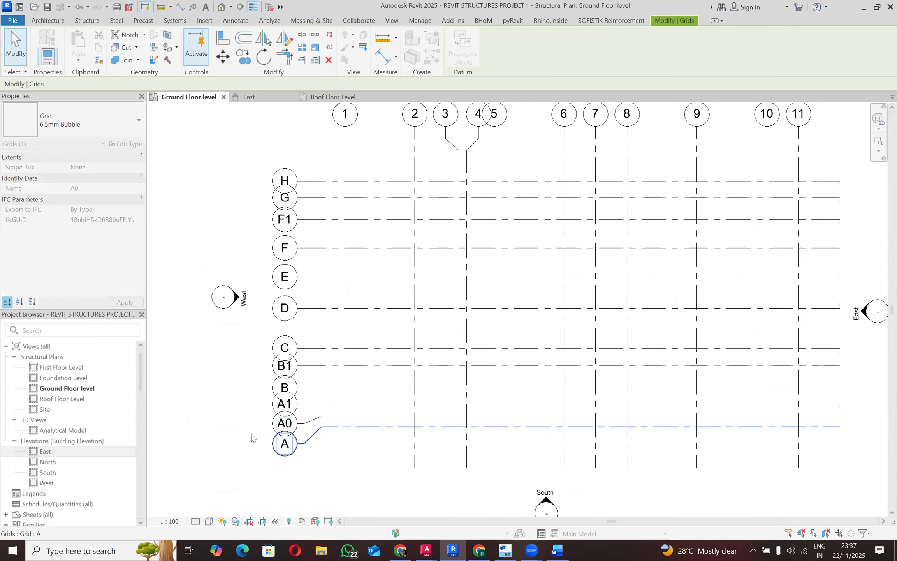
click(253, 429)
click(319, 388)
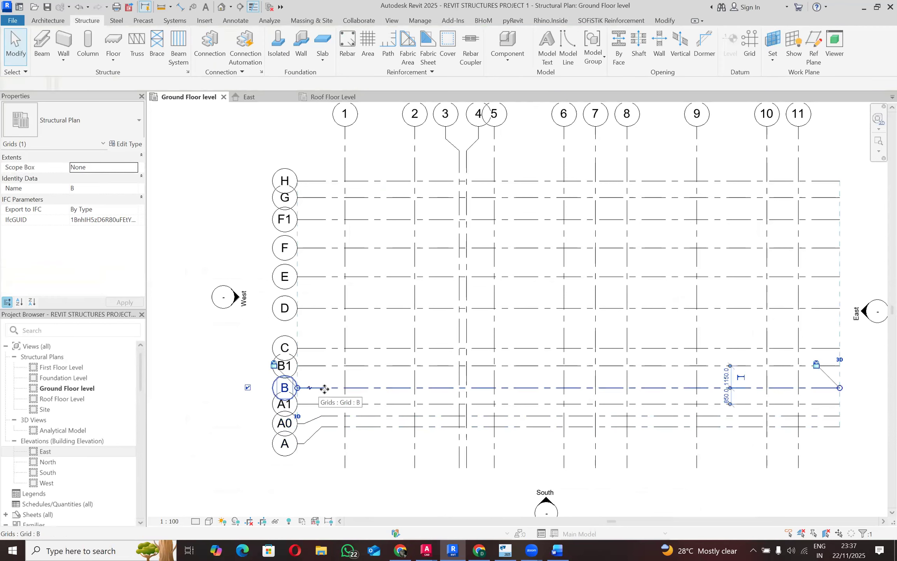
click(321, 372)
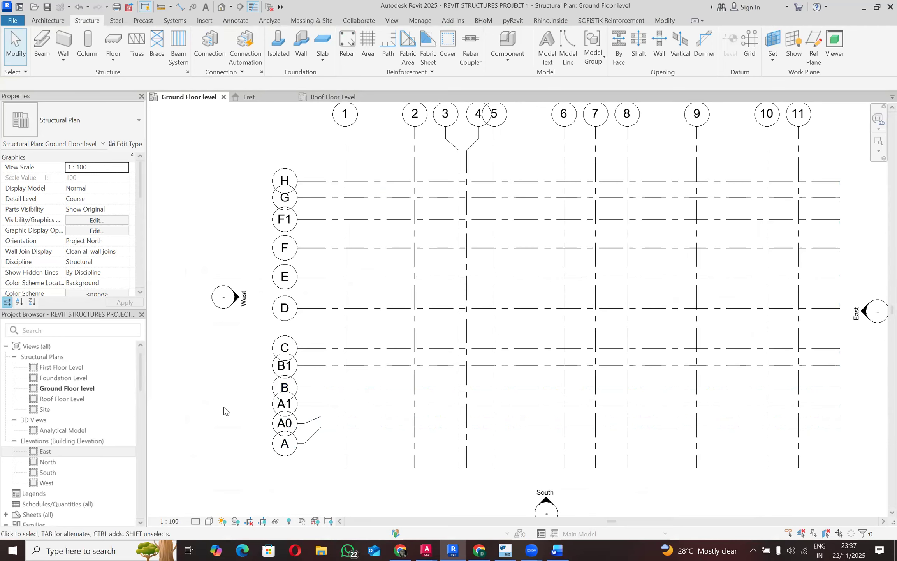
scroll(236, 382, down, 2)
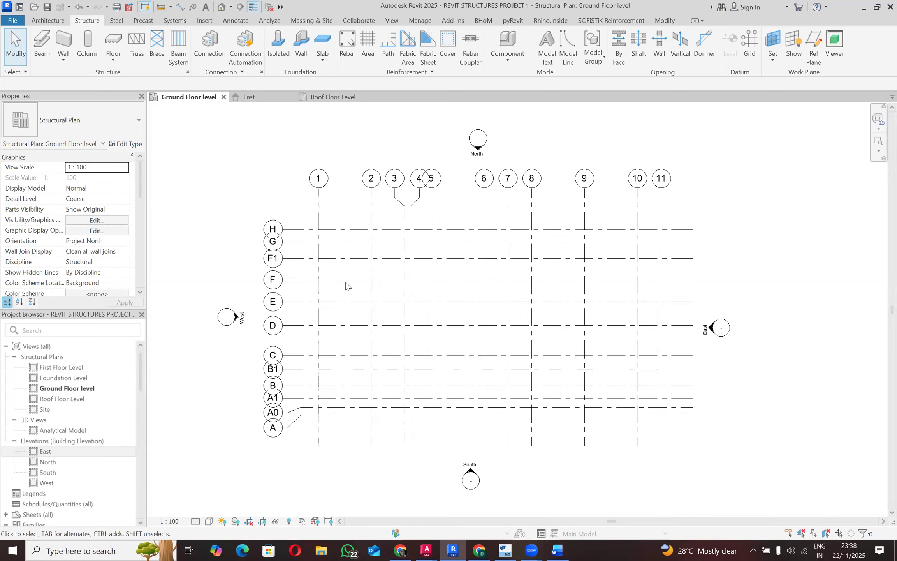
Open the Foundation Level and Roof Floor Level plans and examine how their grid bubbles are arranged.
click(81, 379)
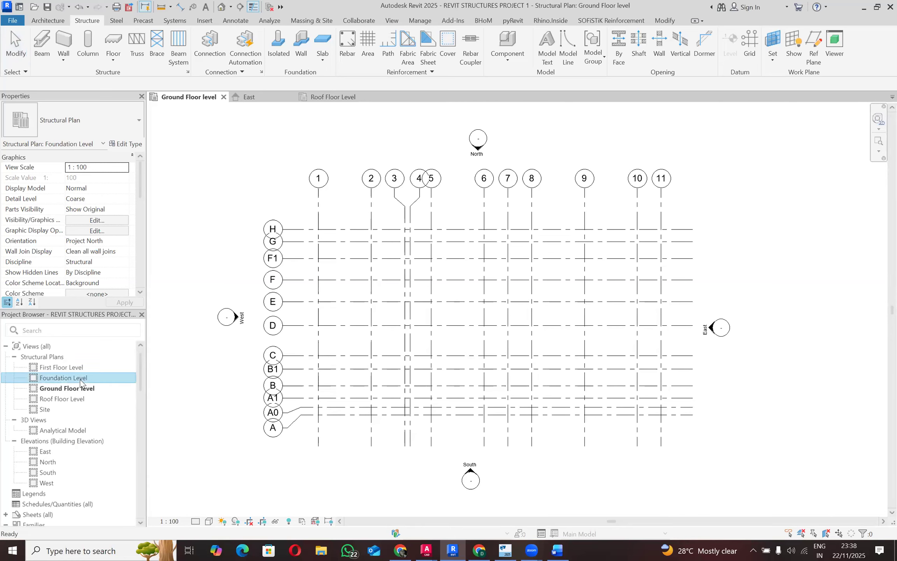
double_click(81, 380)
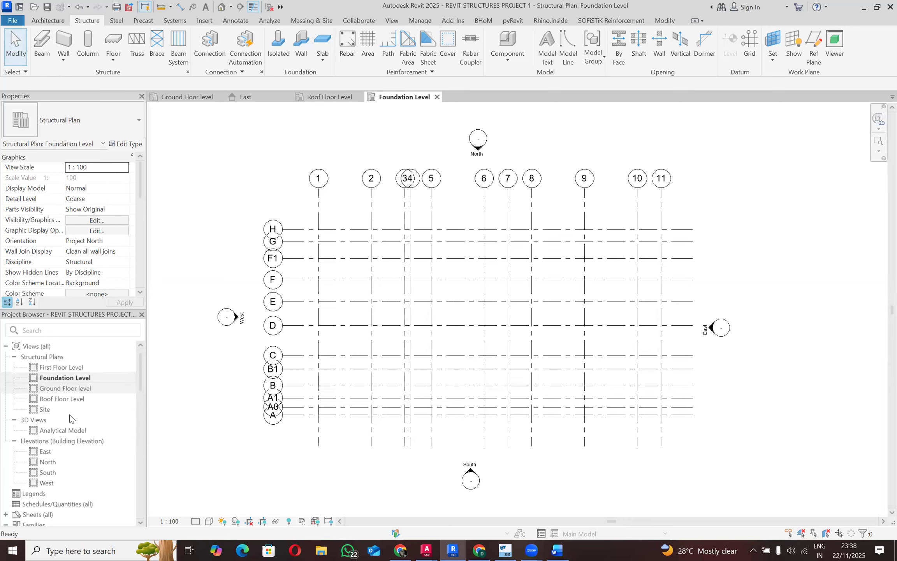
double_click(80, 399)
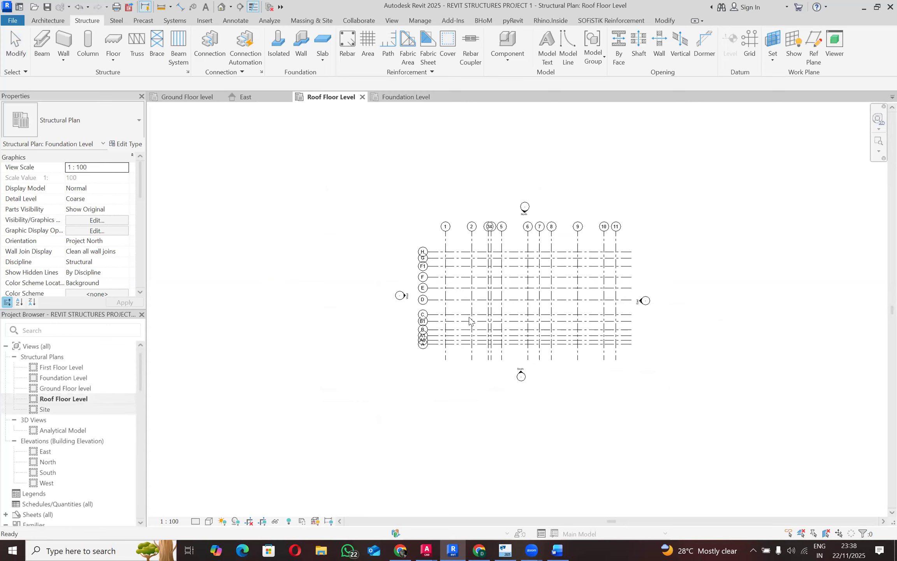
scroll(469, 319, up, 1)
key(alt+Tab)
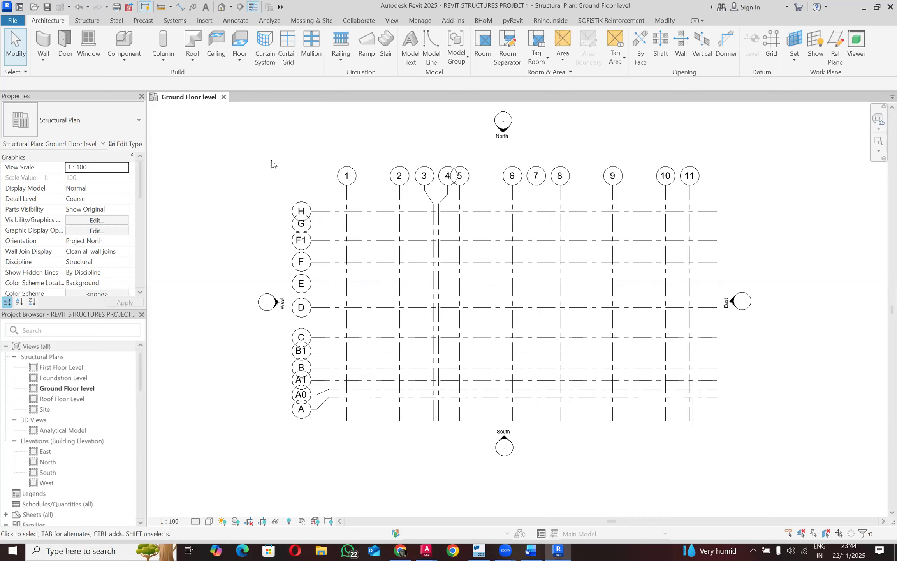
Open the Roof Floor Level plan and add elbows to grids 3 and 4, shifting bubble 3 west and bubble 4 east.
click(85, 401)
double_click(85, 401)
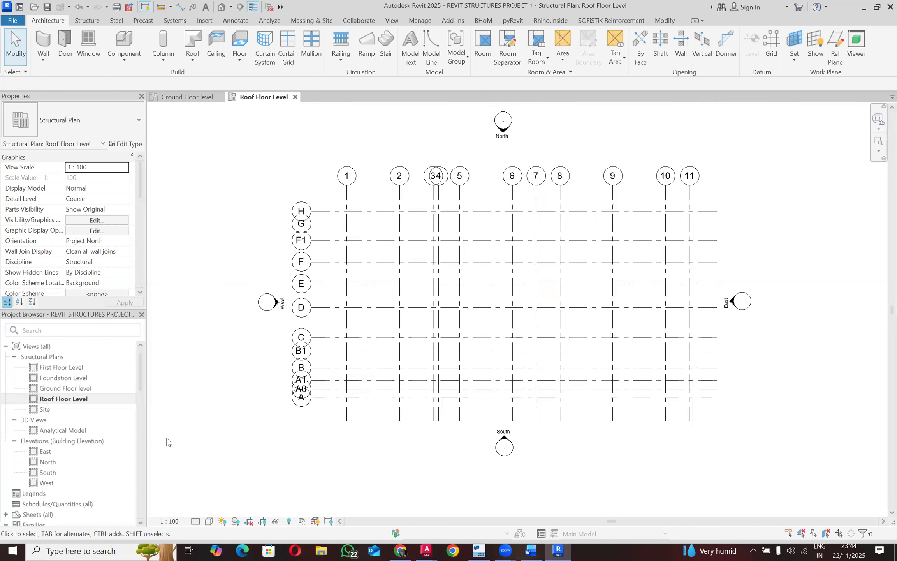
click(434, 198)
click(432, 196)
drag(442, 194, 422, 192)
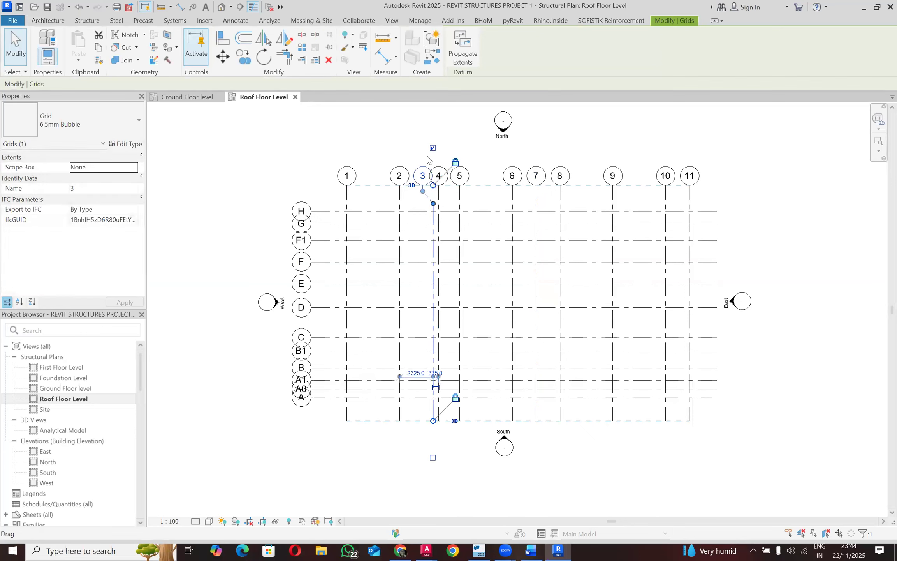
key(Escape)
click(439, 192)
click(439, 194)
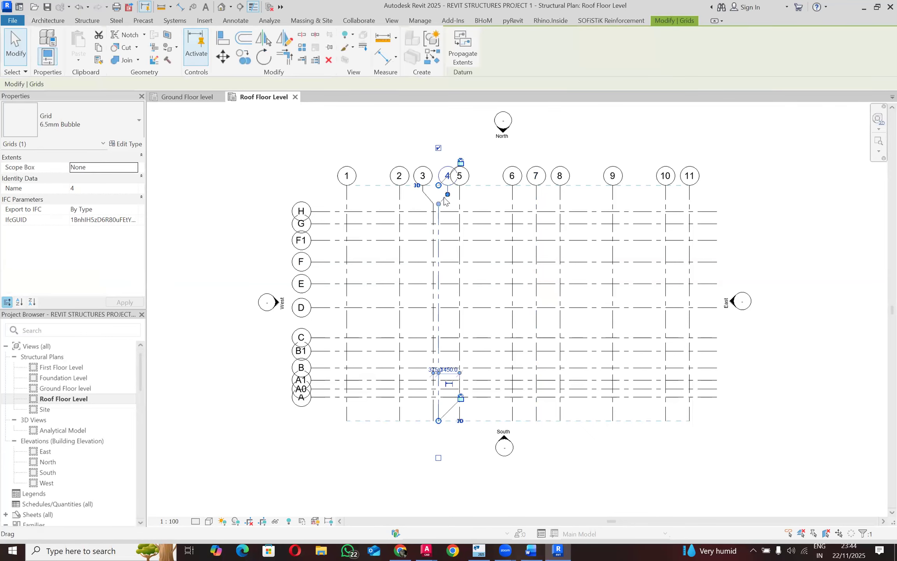
click(405, 139)
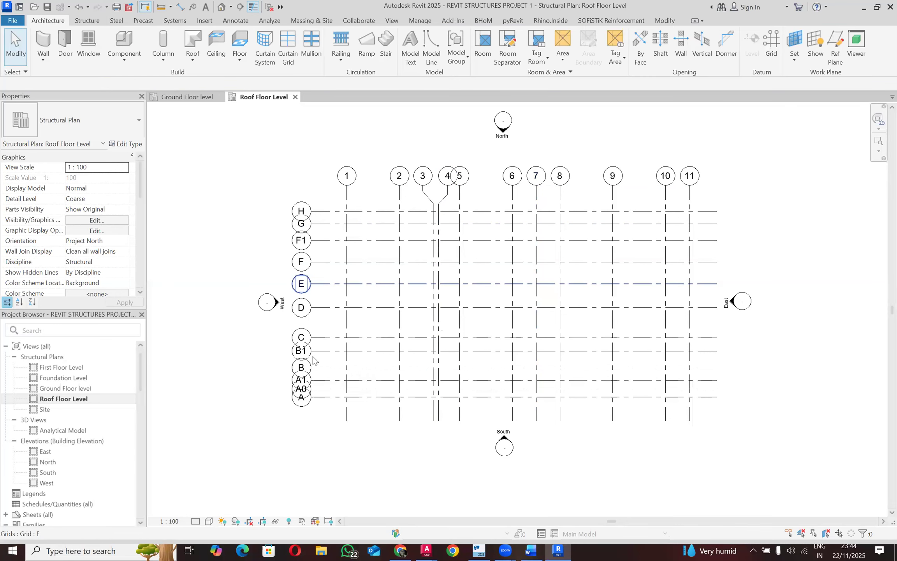
Add elbows at the west ends of grids A and A0 on the Roof Floor plan, moving both bubbles south.
click(321, 396)
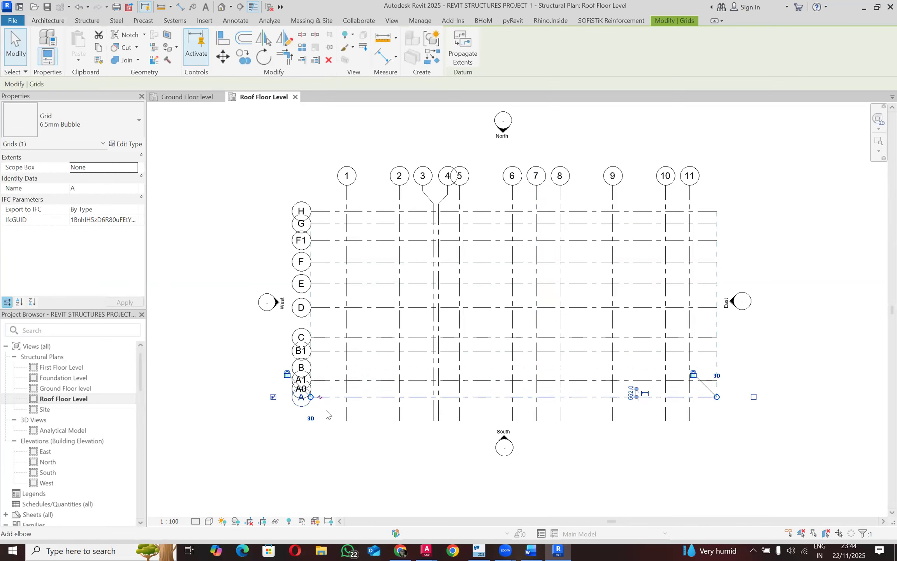
drag(320, 388, 316, 405)
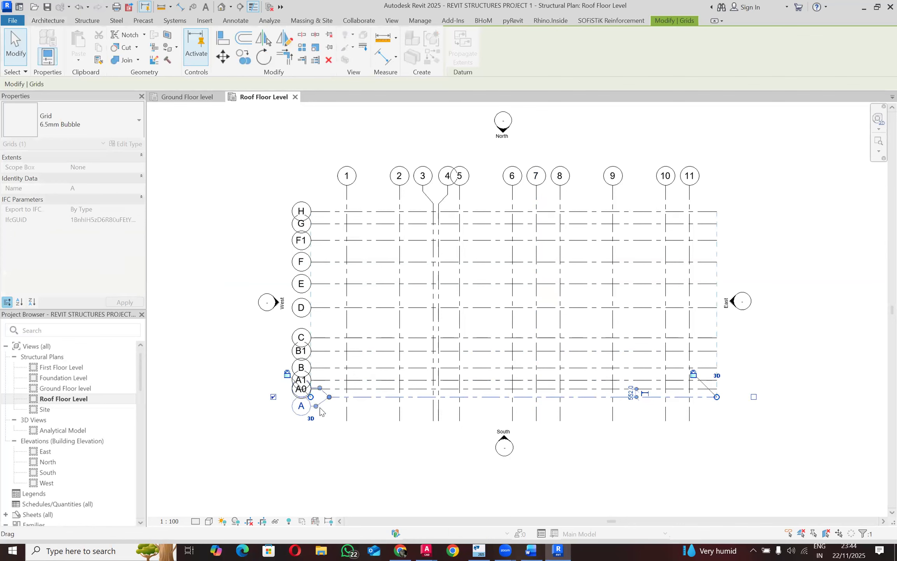
click(330, 418)
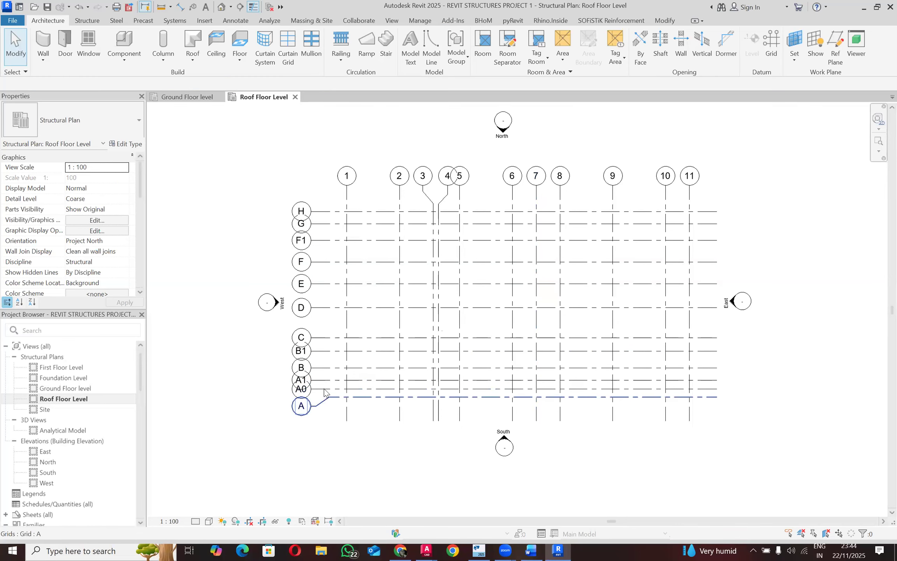
click(324, 390)
drag(316, 391, 322, 403)
scroll(316, 387, up, 3)
scroll(314, 391, up, 2)
click(246, 385)
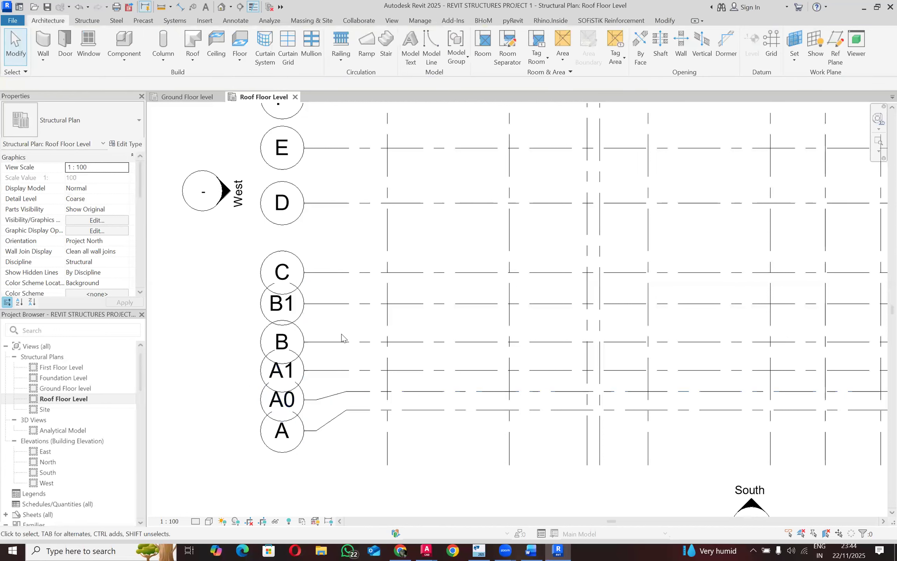
scroll(342, 331, down, 5)
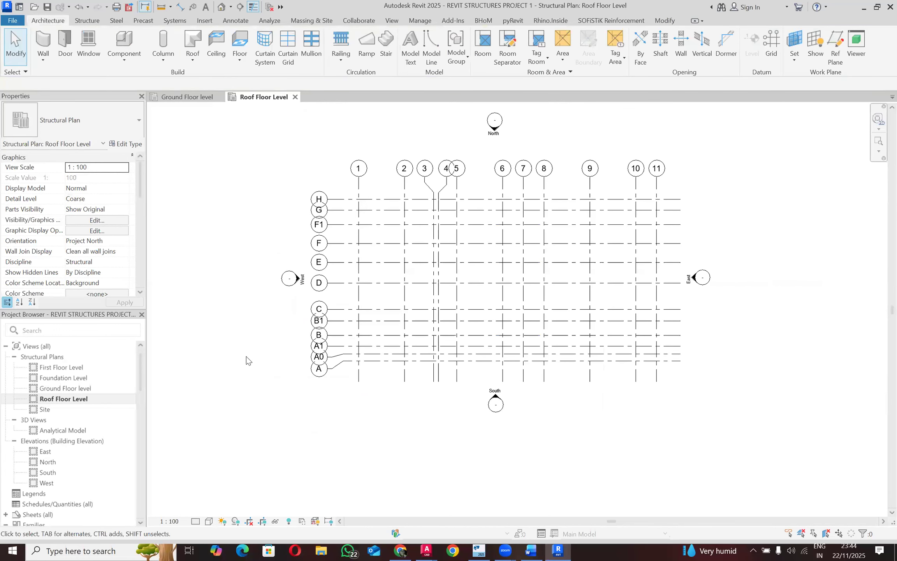
Open the First Floor Level plan and add elbows to grids 3 and 4 so that their bubbles spread apart.
double_click(94, 368)
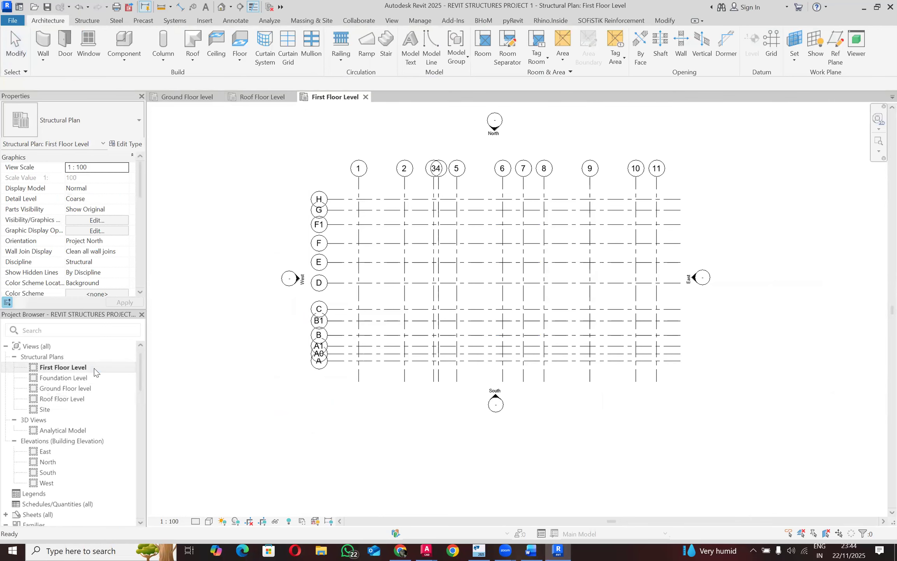
scroll(442, 193, up, 3)
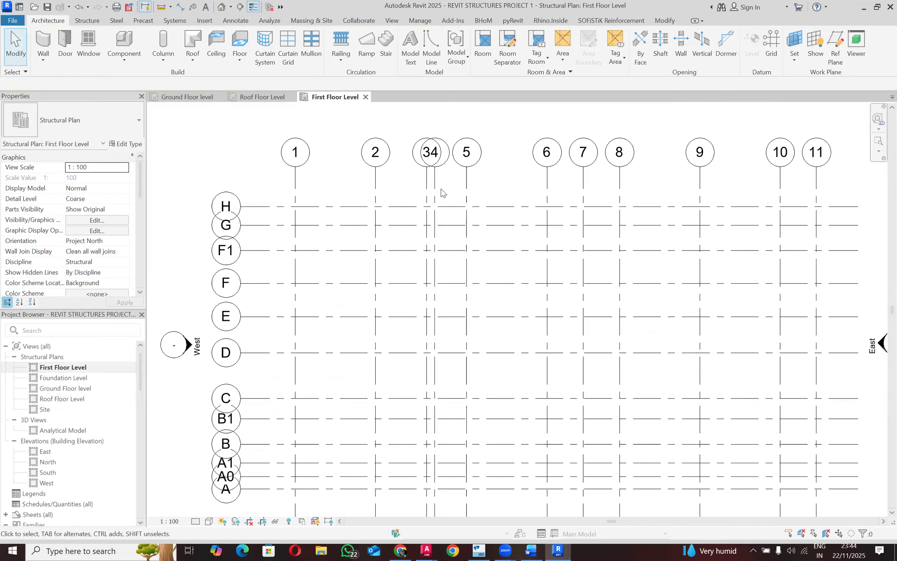
click(435, 186)
click(435, 180)
click(427, 179)
click(427, 181)
drag(426, 182, 411, 181)
Add an elbow at the west end of grid A on the First Floor plan, moving bubble A south.
scroll(412, 181, down, 3)
scroll(324, 363, up, 3)
scroll(325, 363, up, 2)
click(313, 353)
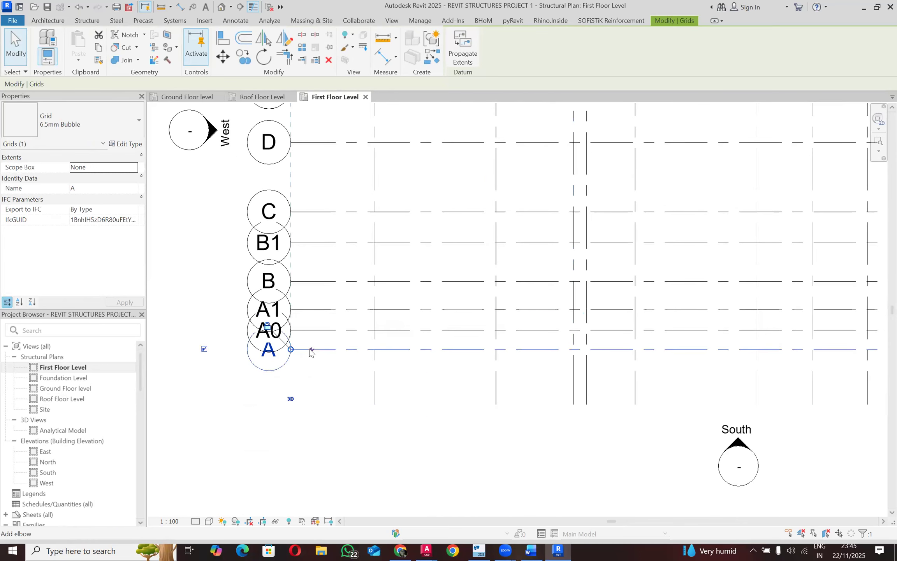
click(313, 350)
drag(313, 332, 313, 377)
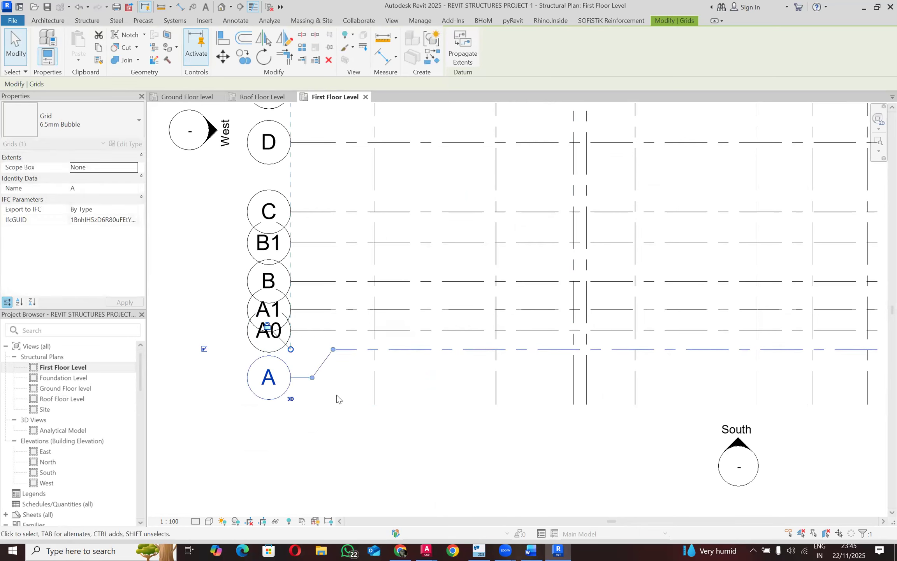
click(339, 410)
Add an elbow at the west end of grid A0 on the First Floor plan, moving its bubble south between A1 and A.
click(311, 332)
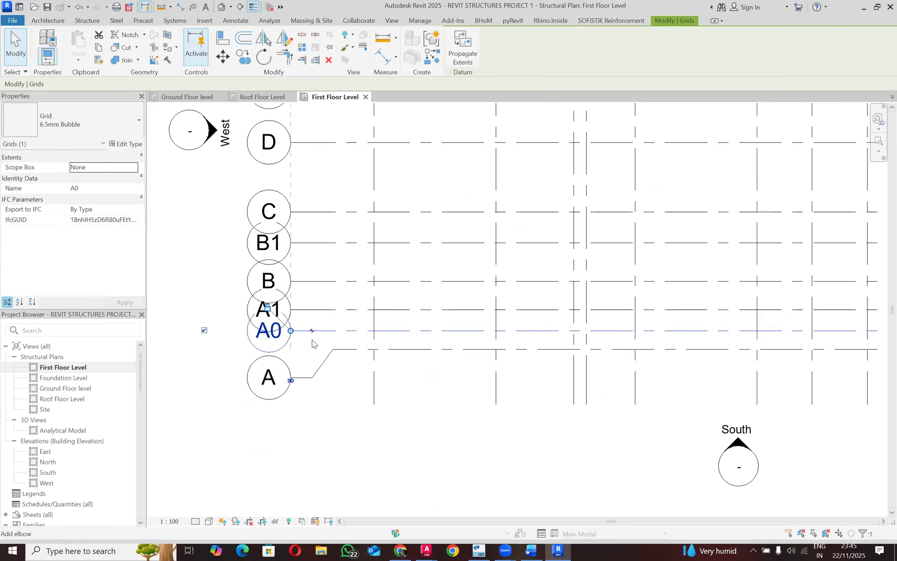
click(311, 340)
drag(311, 314, 311, 351)
scroll(309, 414, down, 2)
scroll(319, 311, up, 5)
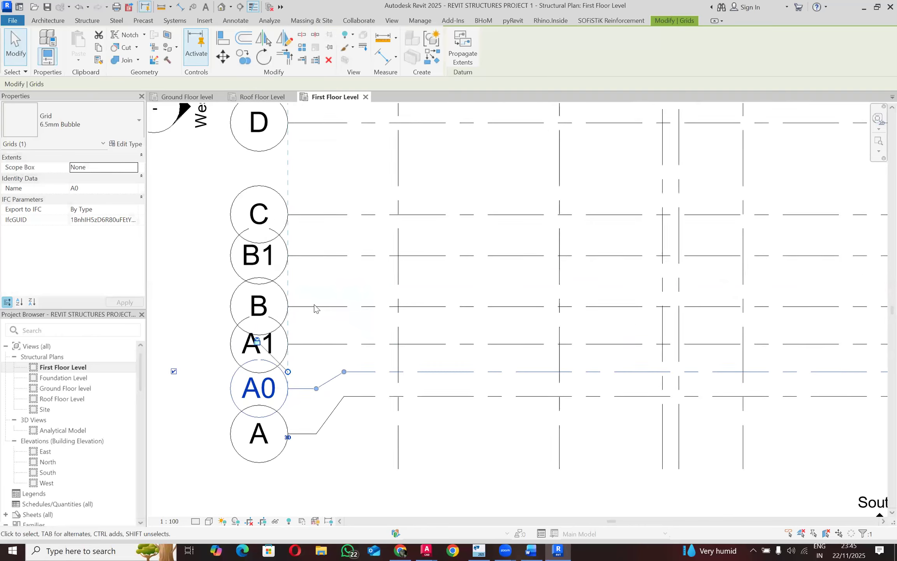
click(321, 308)
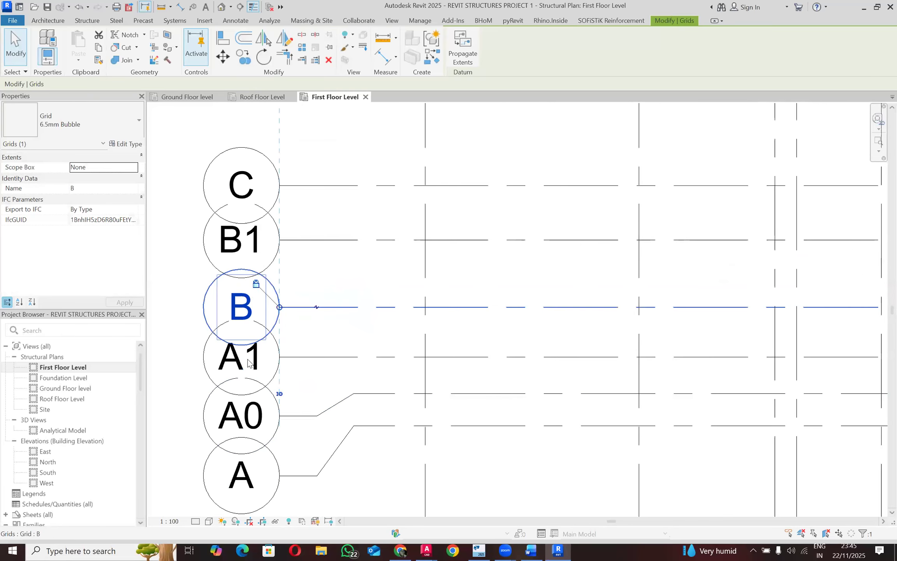
scroll(255, 373, down, 4)
scroll(257, 421, down, 3)
key(Escape)
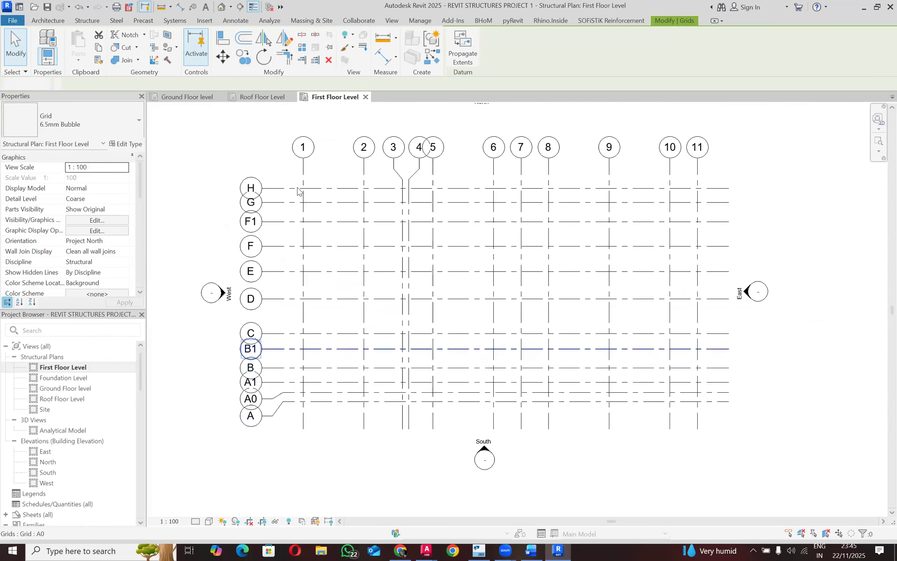
scroll(425, 159, up, 2)
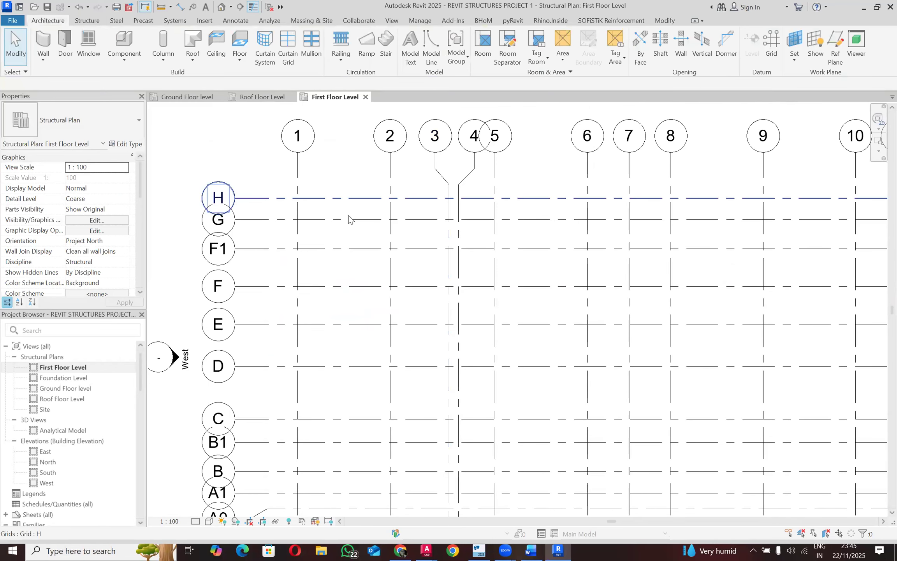
scroll(348, 215, down, 3)
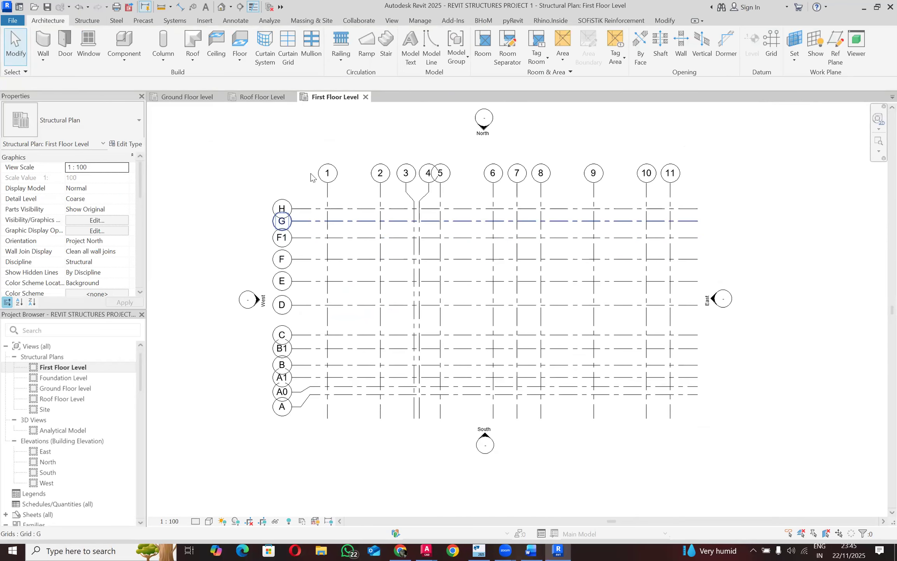
Open the Foundation Level plan and bend the elbows of grids 3 and 4, shifting bubble 3 west and bubble 4 east.
double_click(63, 377)
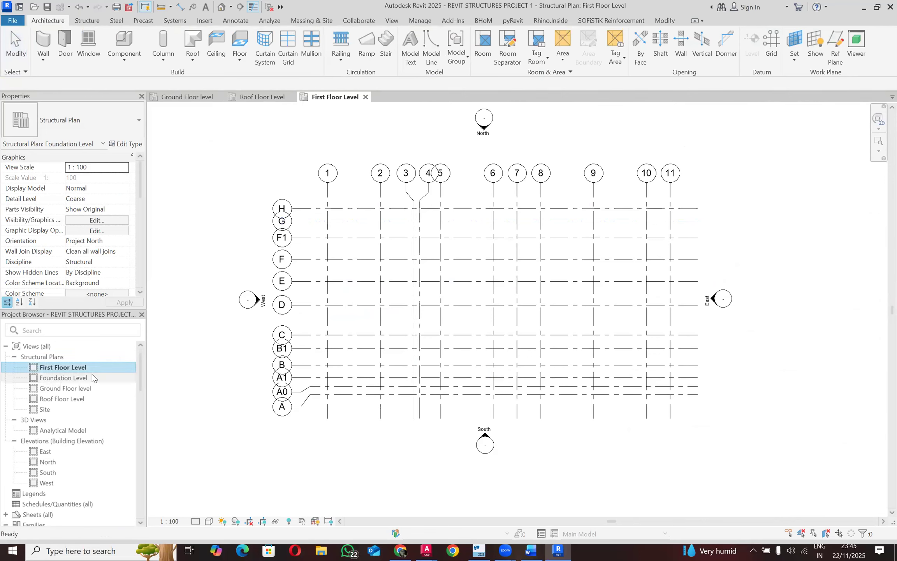
click(414, 197)
scroll(415, 197, up, 2)
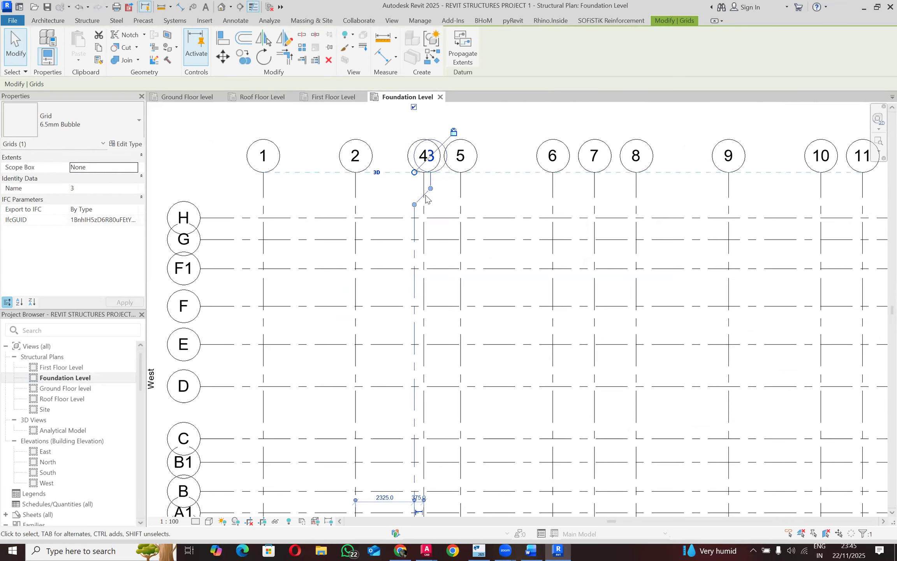
mouse_move(430, 189)
mouse_down()
mouse_move(384, 186)
mouse_move(429, 189)
mouse_up()
click(423, 193)
click(424, 189)
scroll(429, 189, up, 3)
click(423, 184)
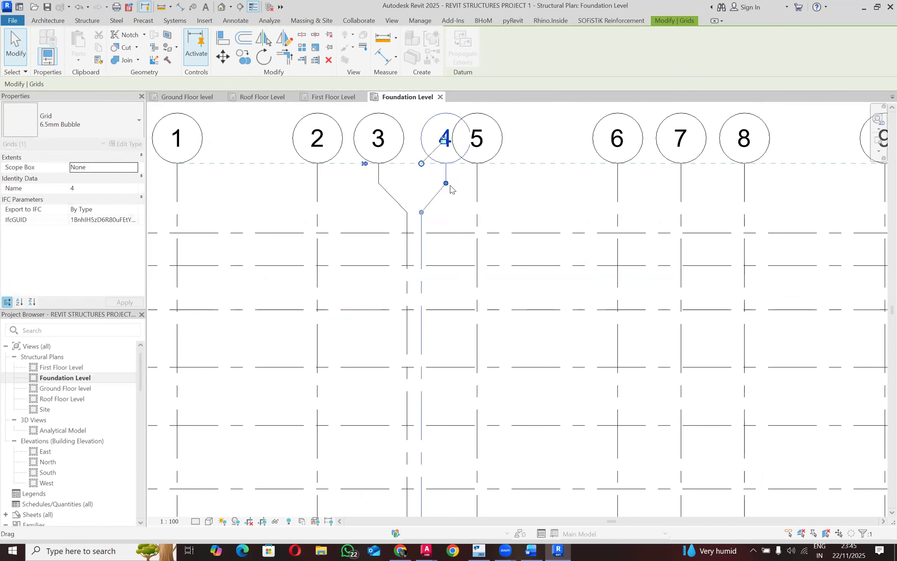
drag(445, 183, 468, 164)
scroll(468, 163, down, 3)
key(Escape)
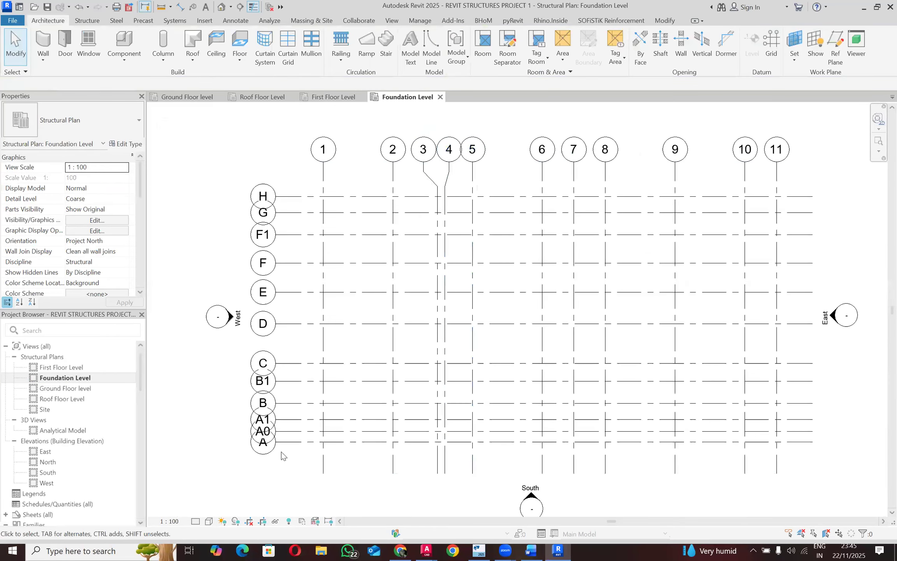
Add an elbow at the west end of grid A on the Foundation Level plan, moving its bubble south.
scroll(291, 457, up, 3)
click(285, 430)
click(284, 430)
drag(284, 405, 286, 448)
key(Escape)
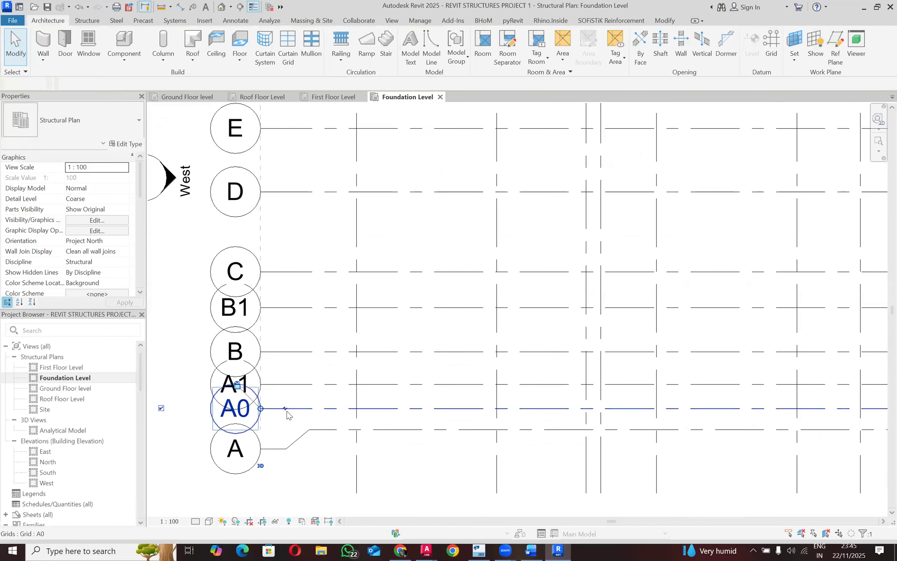
Add an elbow to grid A0 on the Foundation Level plan, moving its bubble south, and lower bubble A further to clear it.
click(287, 414)
click(284, 408)
drag(277, 411, 287, 455)
key(Escape)
click(285, 449)
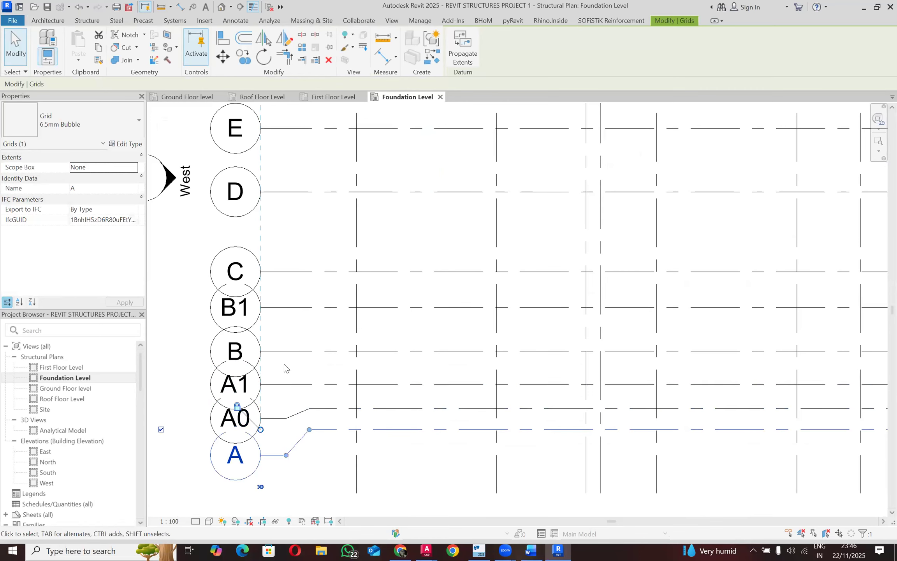
scroll(277, 348, down, 5)
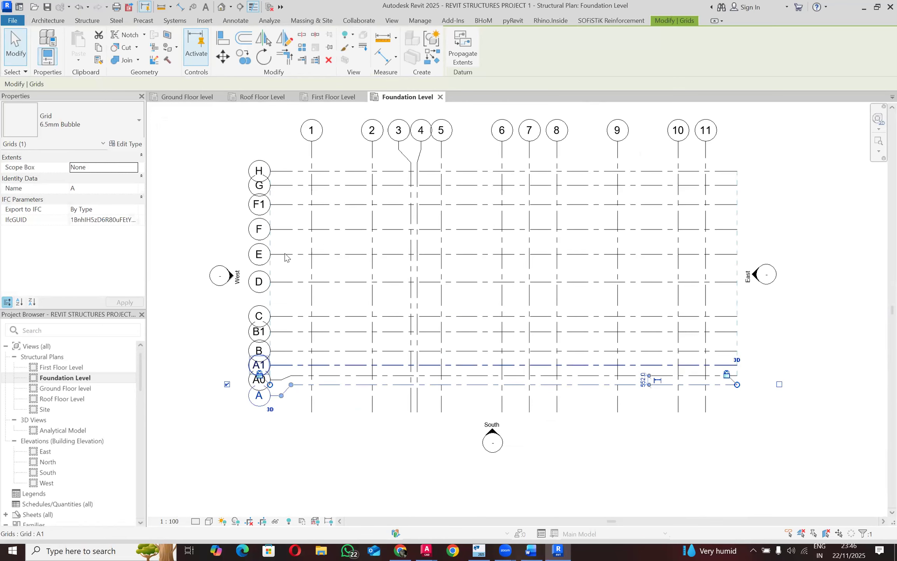
scroll(285, 257, up, 2)
key(Escape)
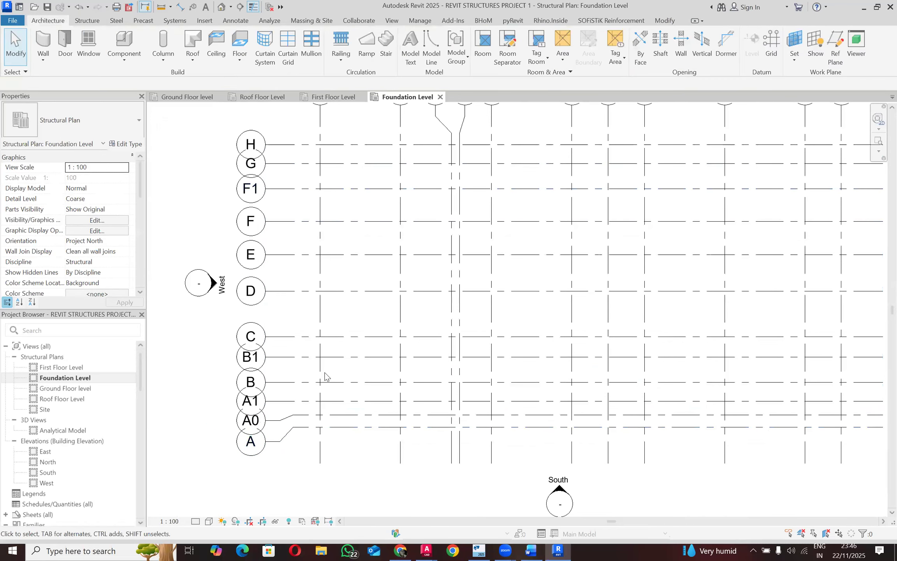
scroll(353, 306, down, 2)
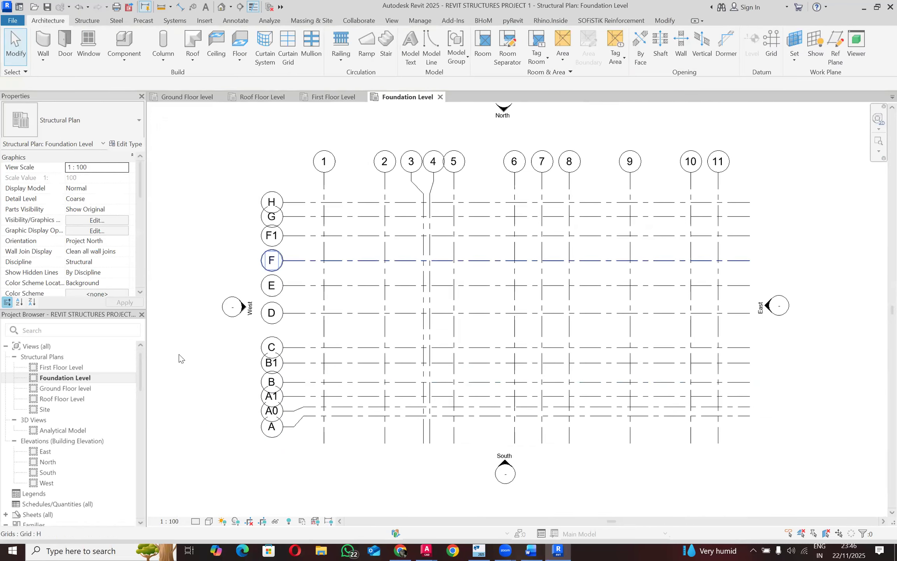
Open the First Floor, Foundation, Ground Floor and Roof Floor plans in turn to check their grid bubbles, ending on Ground Floor.
double_click(81, 367)
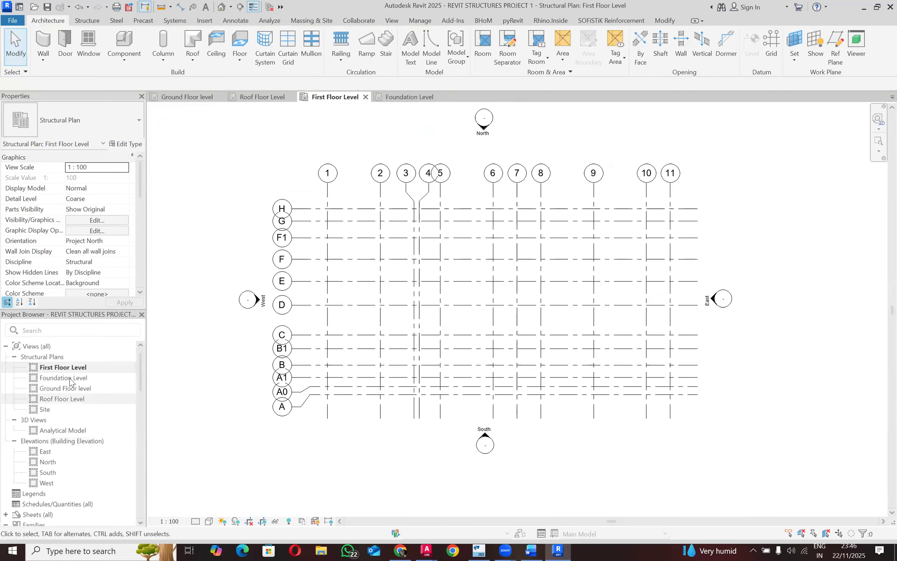
double_click(69, 377)
double_click(76, 389)
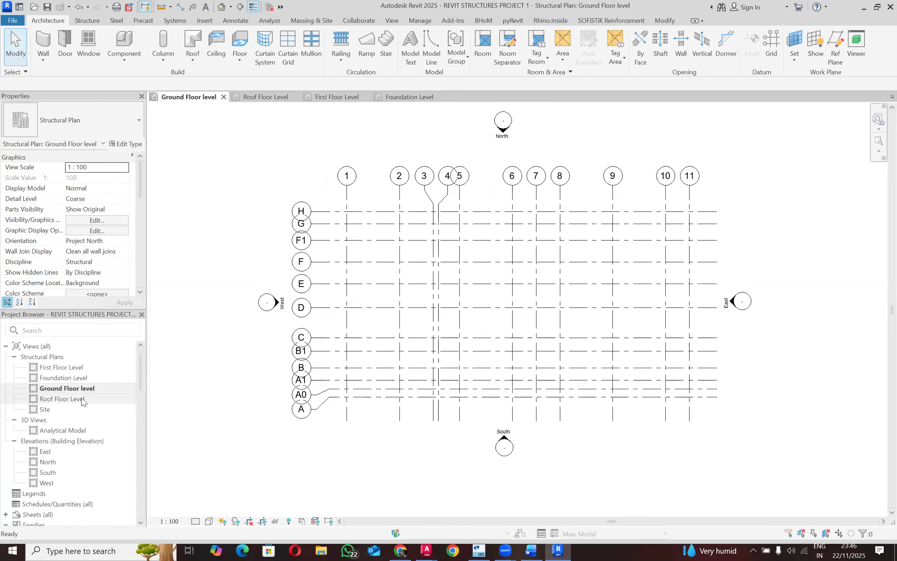
double_click(82, 397)
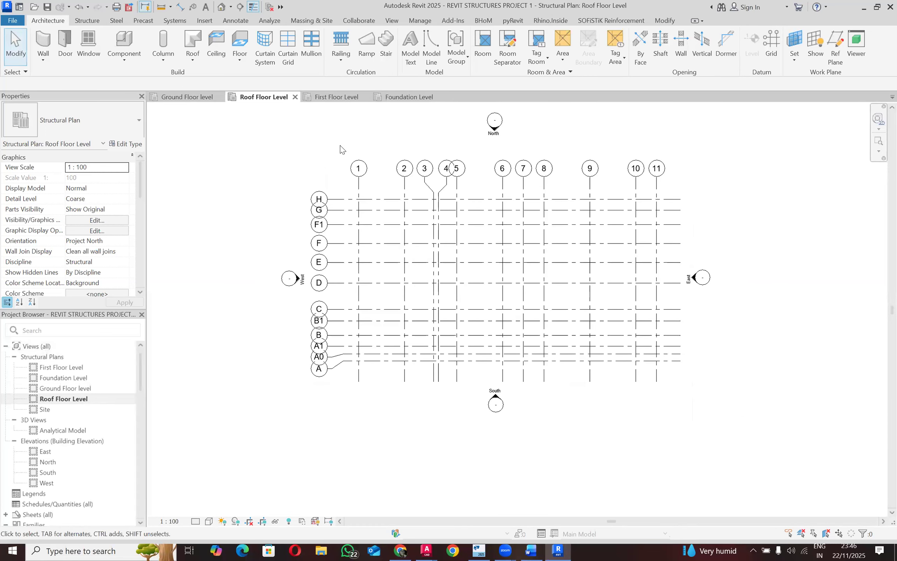
scroll(484, 193, up, 2)
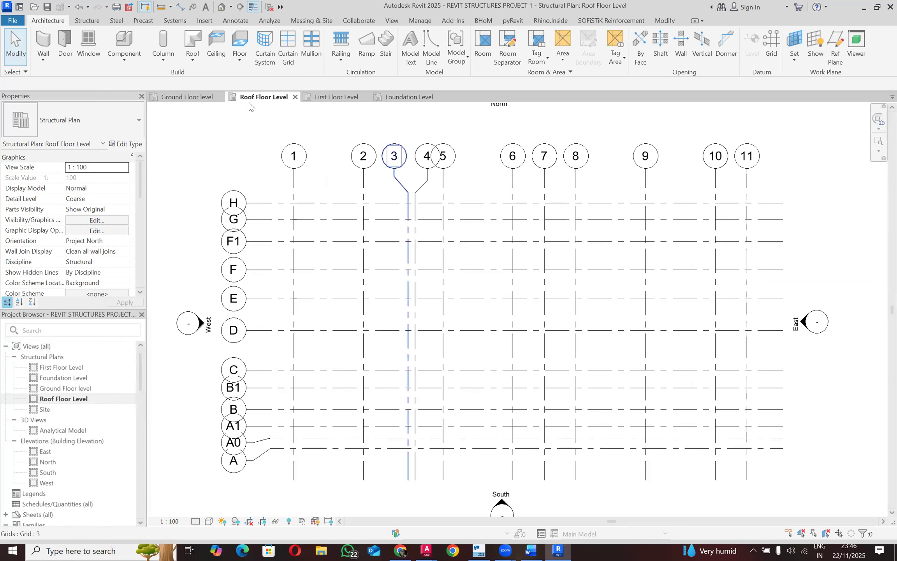
click(186, 97)
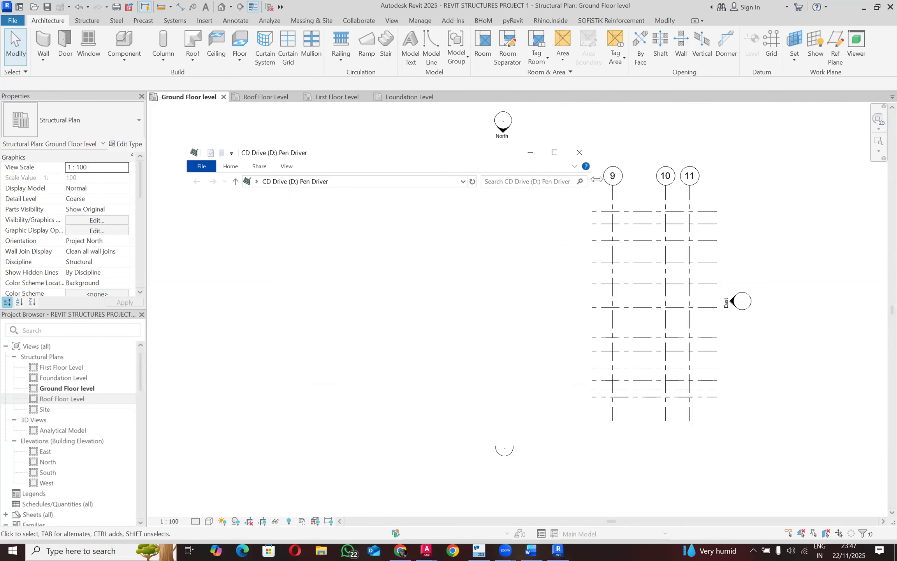
click(580, 152)
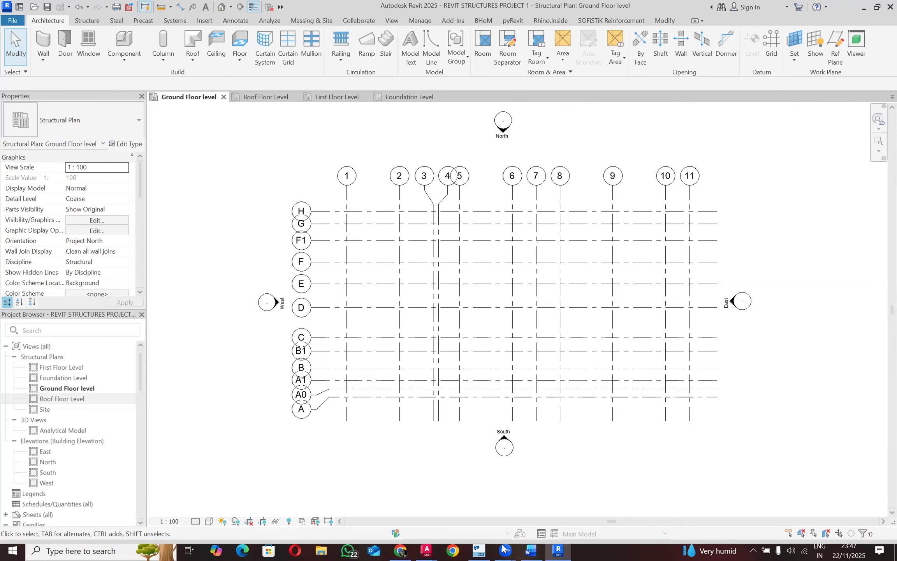
Switch to the Word notes, find blank space below the plain cement concrete note, and set the drawing pen to light blue.
click(531, 550)
scroll(428, 288, down, 6)
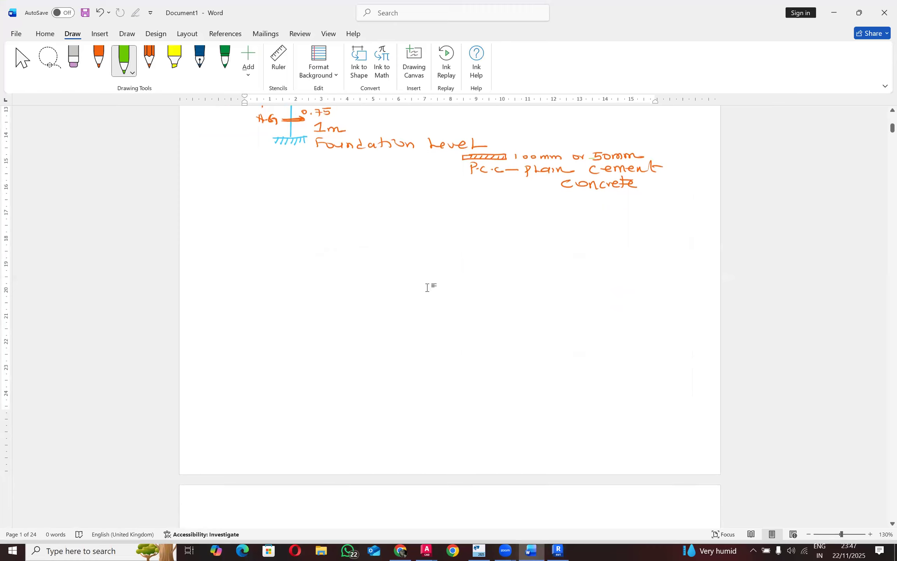
scroll(426, 287, down, 1)
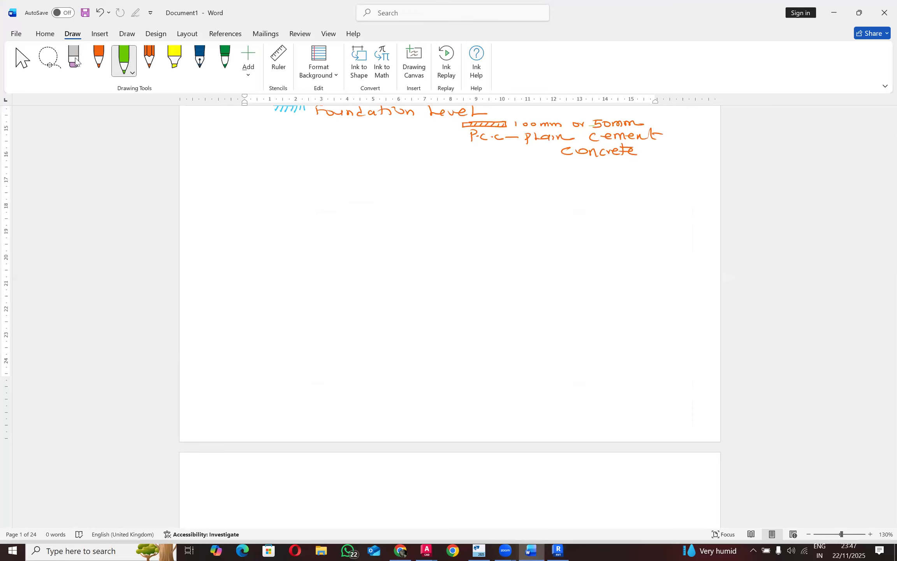
click(102, 69)
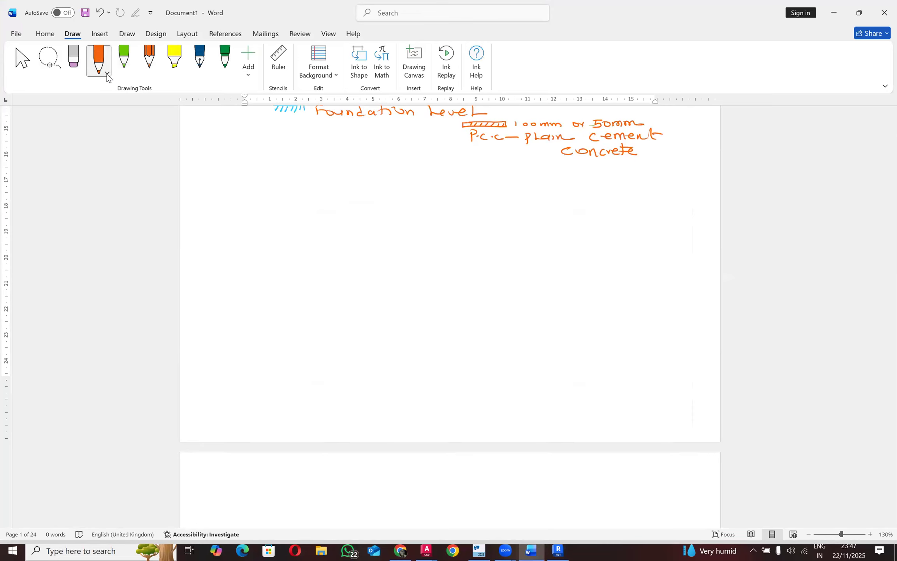
click(108, 73)
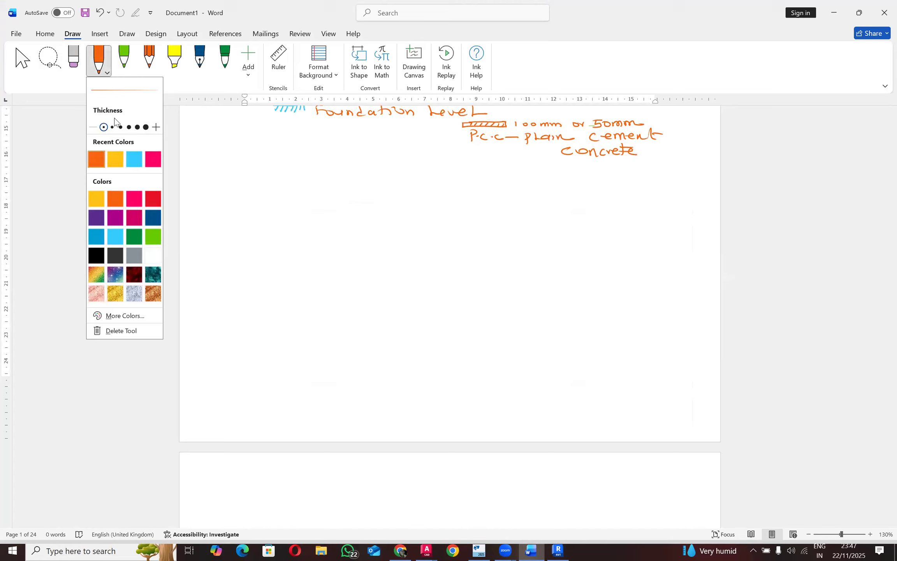
click(132, 159)
Handwrite the heading "Structural Element" above a new line that begins with "Rou".
mouse_move(246, 192)
mouse_down()
mouse_move(244, 210)
mouse_move(271, 213)
mouse_up()
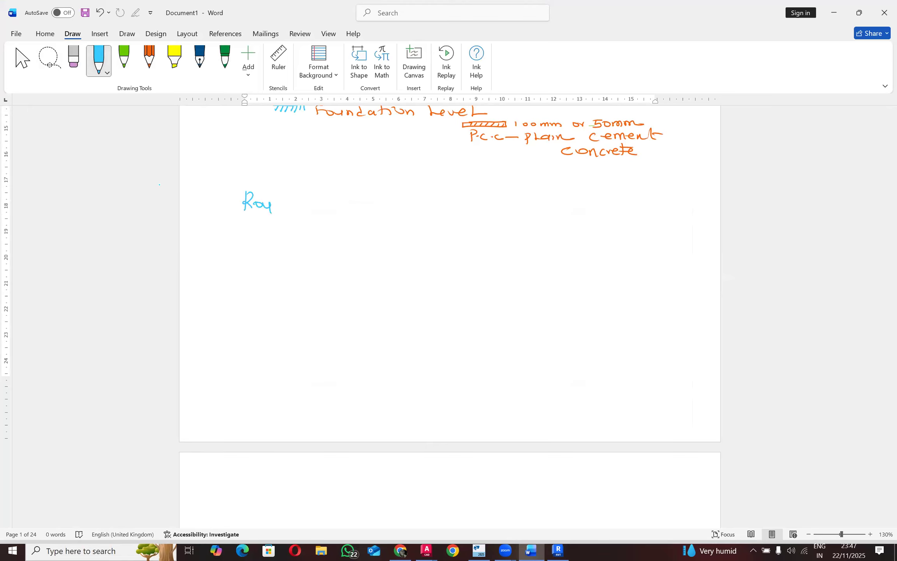
mouse_move(264, 162)
mouse_down()
mouse_move(253, 173)
mouse_move(270, 173)
mouse_up()
drag(264, 168, 288, 173)
mouse_move(294, 168)
mouse_down()
mouse_move(338, 175)
mouse_move(370, 167)
mouse_up()
drag(359, 170, 370, 172)
drag(376, 171, 435, 174)
mouse_move(440, 166)
mouse_down()
mouse_move(444, 179)
mouse_move(450, 170)
mouse_up()
Complete the handwritten line under the heading as "Round/Circular column – 250 mm dia".
drag(280, 211, 300, 213)
mouse_move(310, 195)
mouse_down()
mouse_move(303, 220)
mouse_move(338, 211)
mouse_up()
drag(345, 209, 362, 218)
mouse_move(368, 206)
mouse_down()
mouse_move(367, 217)
mouse_move(400, 214)
mouse_up()
drag(413, 208, 418, 217)
mouse_move(429, 209)
mouse_down()
mouse_move(496, 220)
mouse_move(549, 219)
mouse_move(561, 208)
mouse_up()
drag(568, 211, 638, 220)
drag(646, 215, 663, 220)
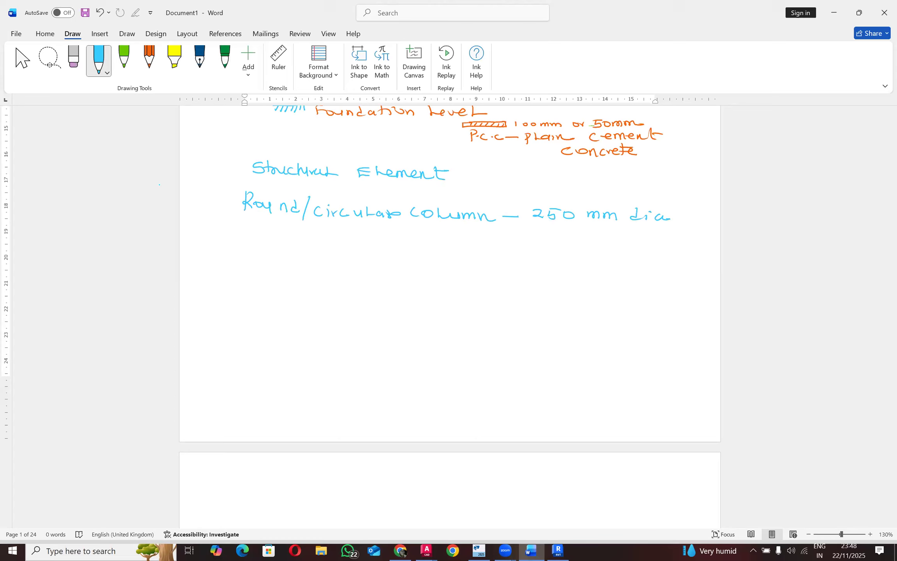
Handwrite "Rectangular" on a new line below the circular column note.
mouse_move(306, 234)
mouse_down()
mouse_move(306, 249)
mouse_move(316, 243)
mouse_up()
drag(316, 243, 338, 248)
drag(352, 242, 366, 249)
drag(375, 243, 367, 254)
drag(378, 244, 402, 249)
drag(409, 246, 412, 254)
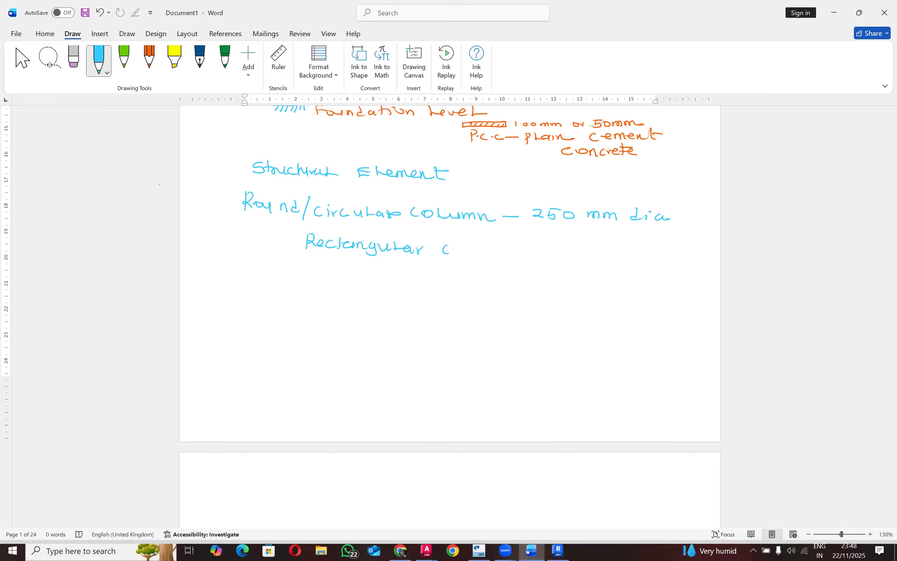
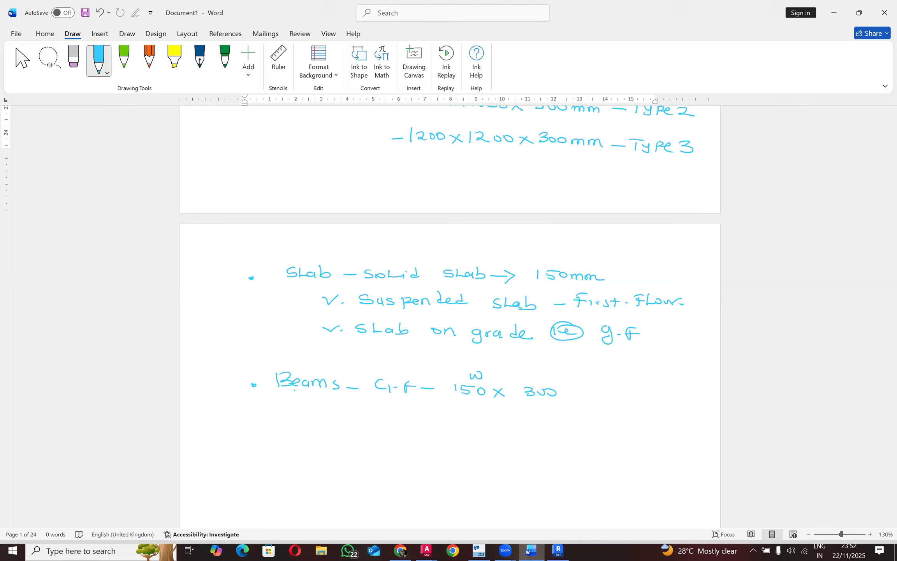
Mark the ground floor beam's 300 mm as depth "d" and handwrite the first floor beam size, 200 x 450 mm.
drag(544, 367, 547, 377)
drag(571, 394, 606, 394)
drag(379, 413, 419, 424)
drag(415, 411, 440, 420)
drag(461, 413, 468, 422)
mouse_move(475, 415)
mouse_down()
mouse_move(539, 429)
mouse_move(557, 419)
mouse_move(608, 426)
mouse_up()
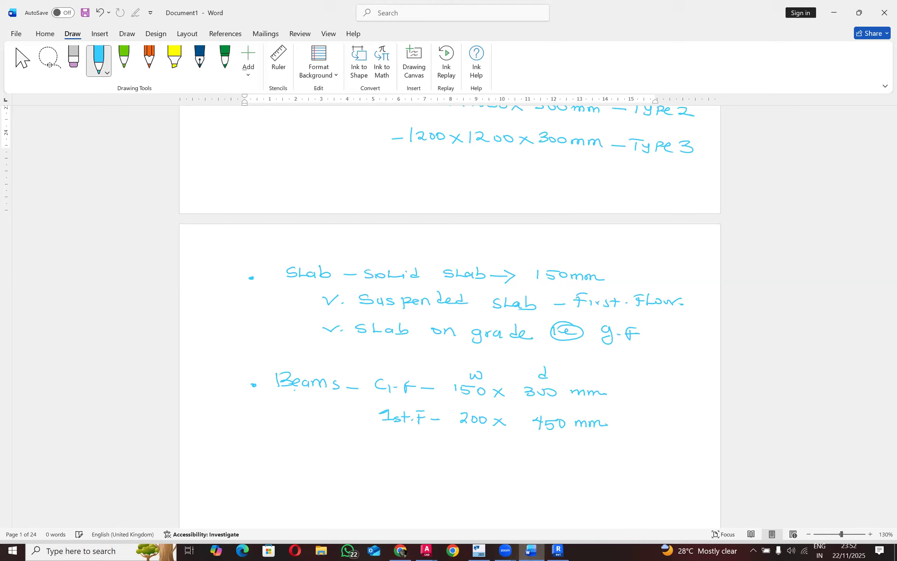
Handwrite the roof floor beam size, 200 x 450 mm, beneath the first floor entry.
mouse_move(362, 435)
mouse_down()
mouse_move(371, 443)
mouse_move(391, 439)
mouse_move(394, 449)
mouse_move(424, 438)
mouse_up()
click(407, 444)
mouse_move(417, 439)
mouse_down()
mouse_move(418, 450)
mouse_move(483, 442)
mouse_up()
mouse_move(491, 443)
mouse_down()
mouse_move(502, 452)
mouse_move(552, 454)
mouse_up()
mouse_move(568, 444)
mouse_down()
mouse_move(563, 451)
mouse_move(567, 444)
mouse_move(595, 456)
mouse_up()
drag(599, 454, 616, 456)
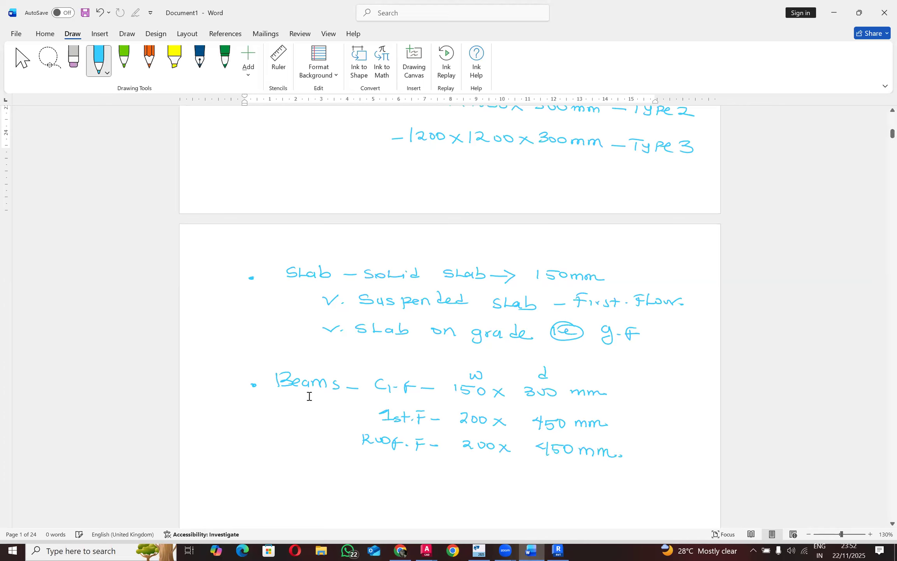
Handwrite "Staircase –" at the new bullet below the beam sizes.
scroll(309, 396, down, 3)
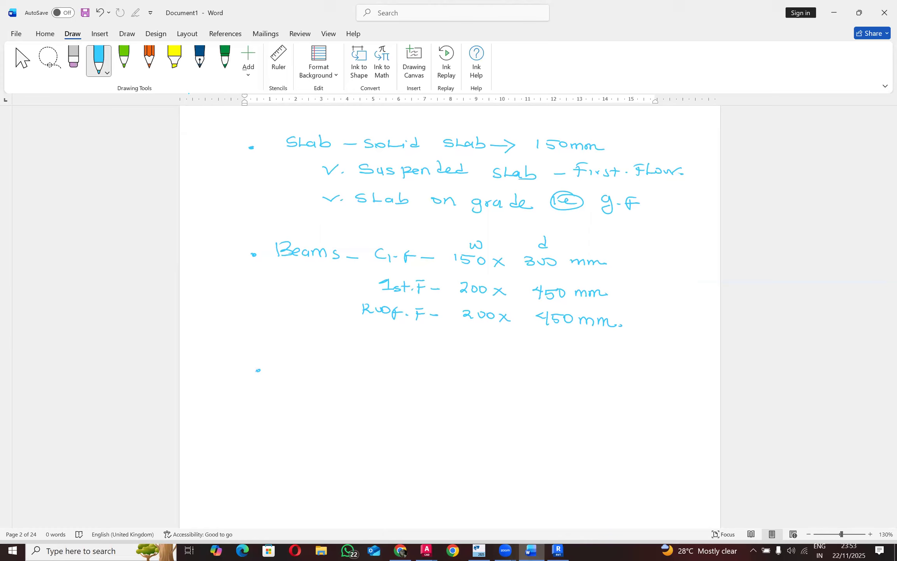
mouse_move(285, 363)
mouse_down()
mouse_move(274, 372)
mouse_move(292, 372)
mouse_up()
drag(286, 366, 302, 373)
drag(307, 367, 331, 373)
drag(339, 368, 346, 374)
drag(355, 370, 423, 371)
Handwrite "Pay close attention to the" after the "Staircase –" bullet.
mouse_move(433, 367)
mouse_down()
mouse_move(432, 378)
mouse_move(452, 376)
mouse_up()
drag(459, 365, 474, 374)
drag(478, 372, 537, 384)
mouse_move(542, 369)
mouse_down()
mouse_move(543, 382)
mouse_move(552, 376)
mouse_up()
drag(546, 379, 552, 382)
mouse_move(555, 380)
mouse_down()
mouse_move(560, 372)
mouse_move(563, 382)
mouse_up()
drag(569, 369, 570, 382)
drag(565, 376, 586, 383)
drag(586, 377, 644, 380)
drag(640, 373, 657, 380)
drag(643, 372, 669, 380)
drag(671, 370, 692, 385)
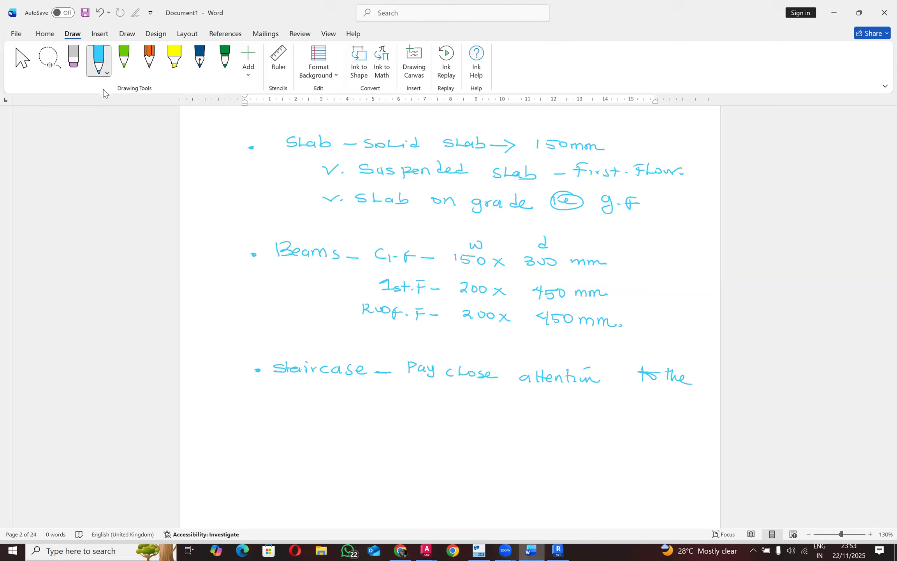
Continue the staircase note on a new line with a handwritten "elevations in Arc &".
click(88, 60)
drag(418, 401, 448, 404)
drag(446, 400, 453, 400)
drag(456, 400, 477, 400)
drag(475, 398, 497, 405)
drag(501, 401, 562, 407)
drag(565, 403, 577, 408)
drag(577, 403, 594, 409)
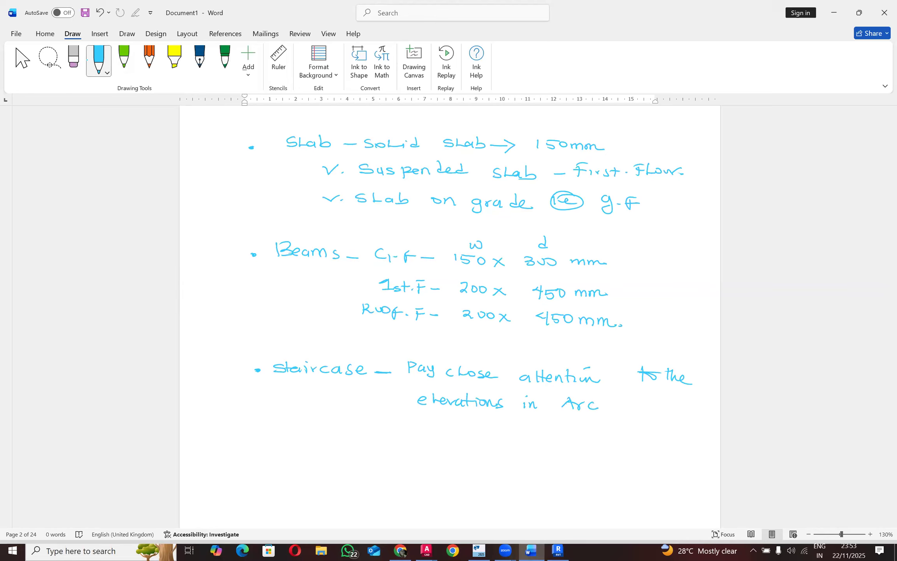
drag(616, 401, 614, 410)
Handwrite "Staircase requirement &" on the third line of the staircase note.
drag(458, 418, 449, 429)
mouse_move(465, 418)
mouse_down()
mouse_move(466, 429)
mouse_move(477, 423)
mouse_up()
drag(478, 424, 517, 432)
mouse_move(526, 426)
mouse_down()
mouse_move(520, 433)
mouse_move(552, 432)
mouse_up()
mouse_move(563, 428)
mouse_down()
mouse_move(557, 435)
mouse_move(571, 433)
mouse_up()
drag(568, 429, 595, 430)
drag(596, 431, 628, 436)
mouse_move(630, 424)
mouse_down()
mouse_move(631, 438)
mouse_move(635, 431)
mouse_up()
mouse_move(648, 428)
mouse_down()
mouse_move(650, 438)
mouse_move(646, 429)
mouse_up()
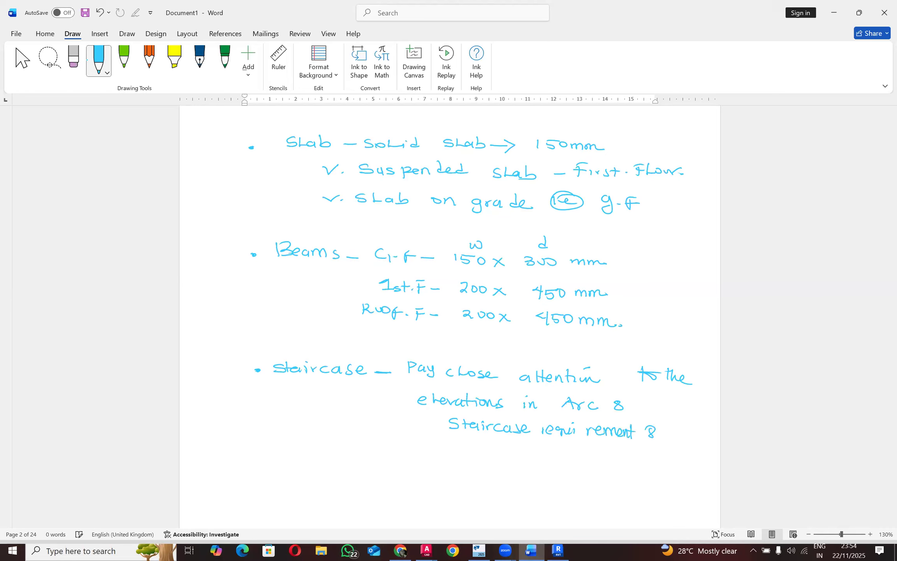
Finish the staircase note with "use that logic to model in REVIT" handwritten over two lines.
drag(429, 441, 436, 451)
mouse_move(443, 442)
mouse_down()
mouse_move(437, 451)
mouse_move(469, 454)
mouse_up()
drag(463, 446, 478, 454)
mouse_move(481, 448)
mouse_down()
mouse_move(488, 457)
mouse_move(529, 451)
mouse_move(529, 464)
mouse_move(542, 459)
mouse_up()
drag(553, 451, 572, 460)
drag(570, 451, 613, 458)
drag(622, 444, 625, 458)
drag(627, 454, 645, 459)
drag(487, 467, 488, 475)
mouse_move(491, 475)
mouse_down()
mouse_move(497, 470)
mouse_move(512, 480)
mouse_up()
drag(512, 467, 526, 479)
mouse_move(529, 473)
mouse_down()
mouse_move(539, 478)
mouse_move(547, 469)
mouse_up()
mouse_move(546, 471)
mouse_down()
mouse_move(561, 481)
mouse_move(571, 465)
mouse_move(582, 478)
mouse_up()
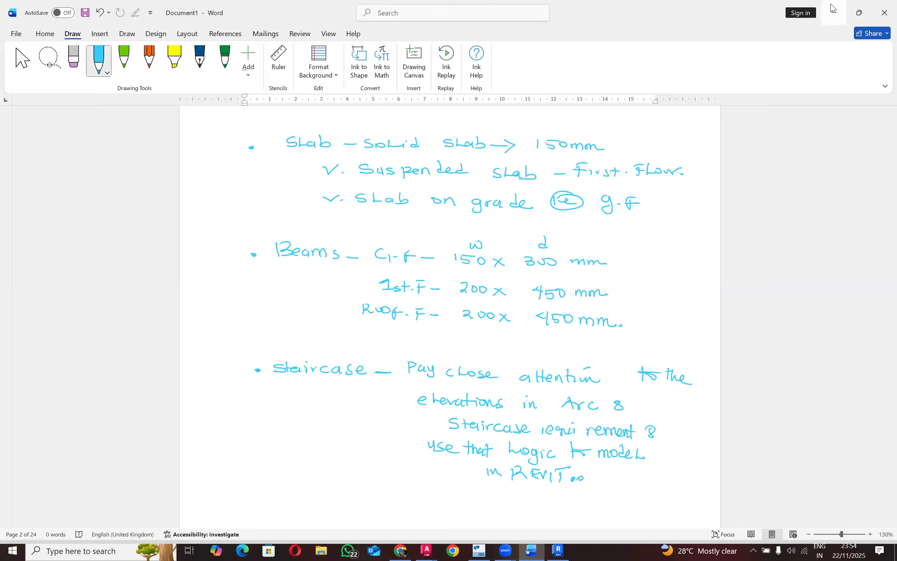
Look back over the beam, slab, footing and column notes and switch to the Ground Floor level plan in Revit.
scroll(595, 193, up, 3)
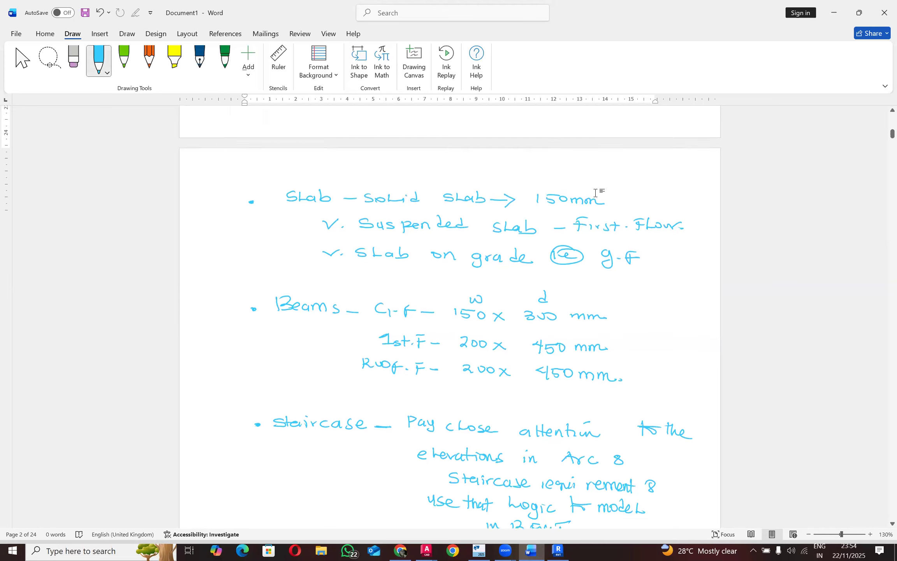
scroll(595, 193, up, 10)
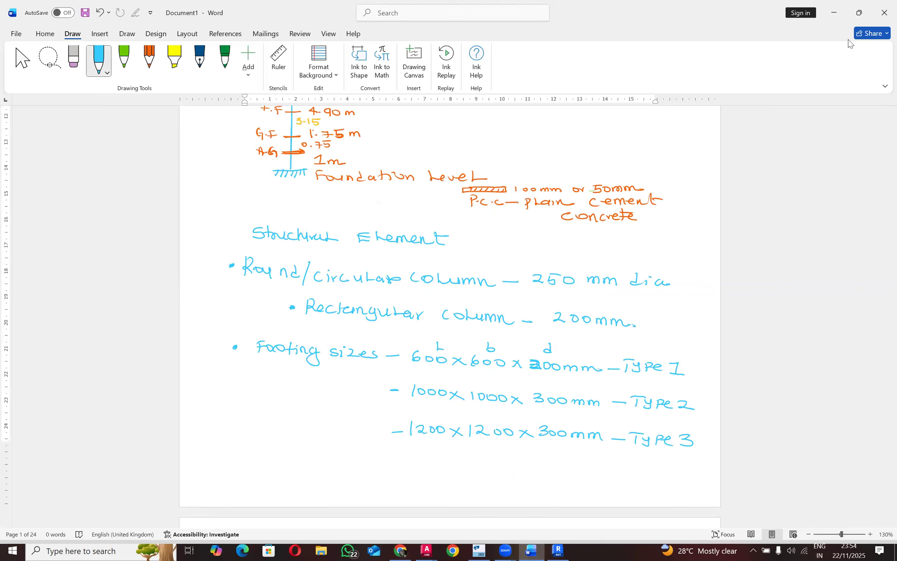
click(833, 13)
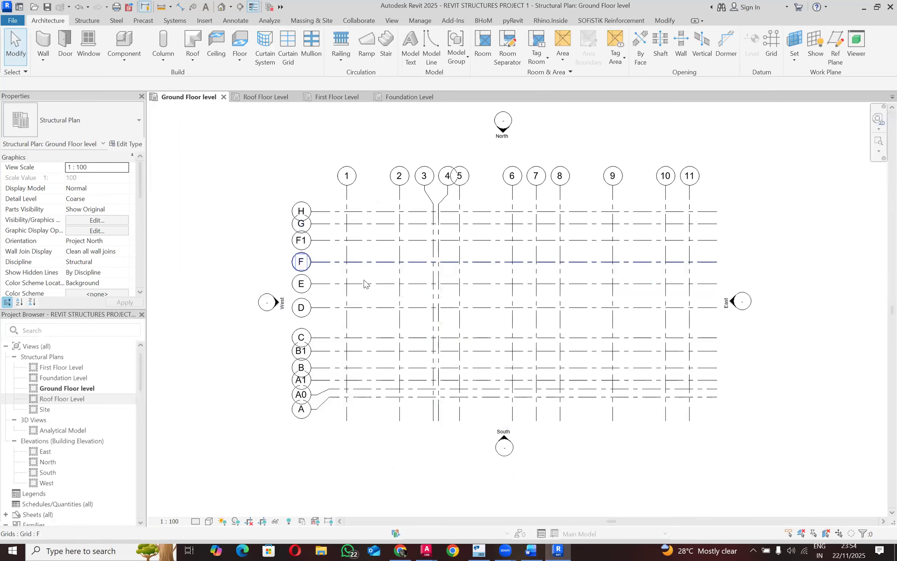
scroll(363, 280, down, 1)
scroll(363, 236, up, 1)
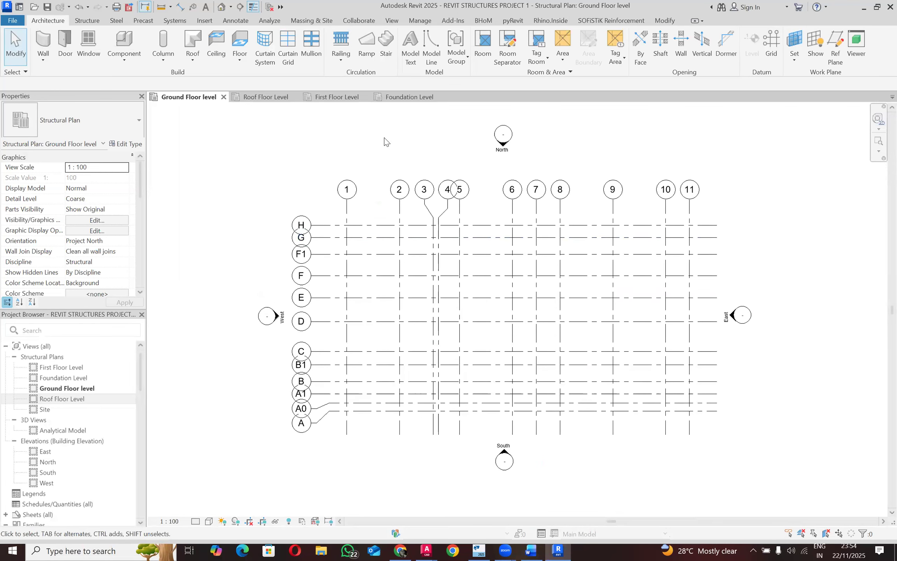
Start placing a vertical structural column with the M_Concrete-Rectangular-Column 300 x 450mm type.
click(81, 23)
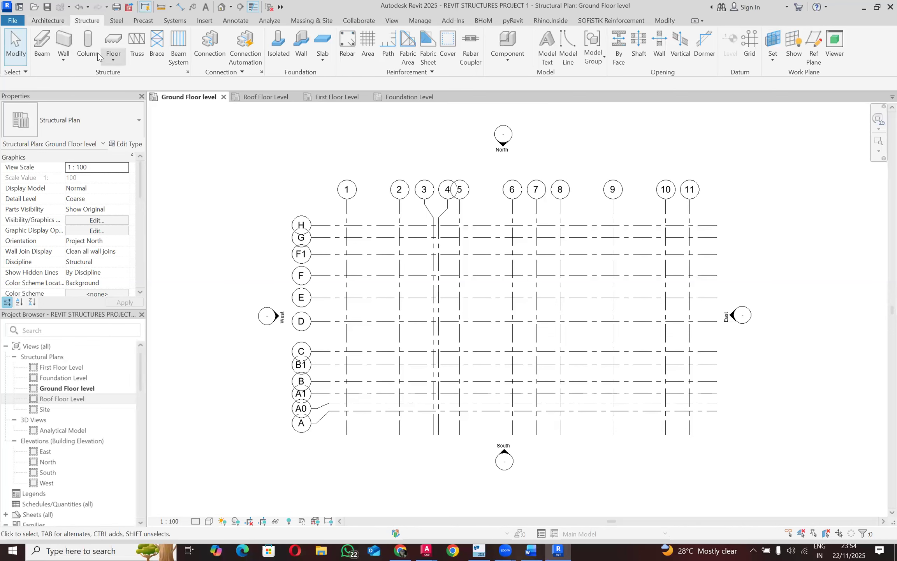
click(88, 50)
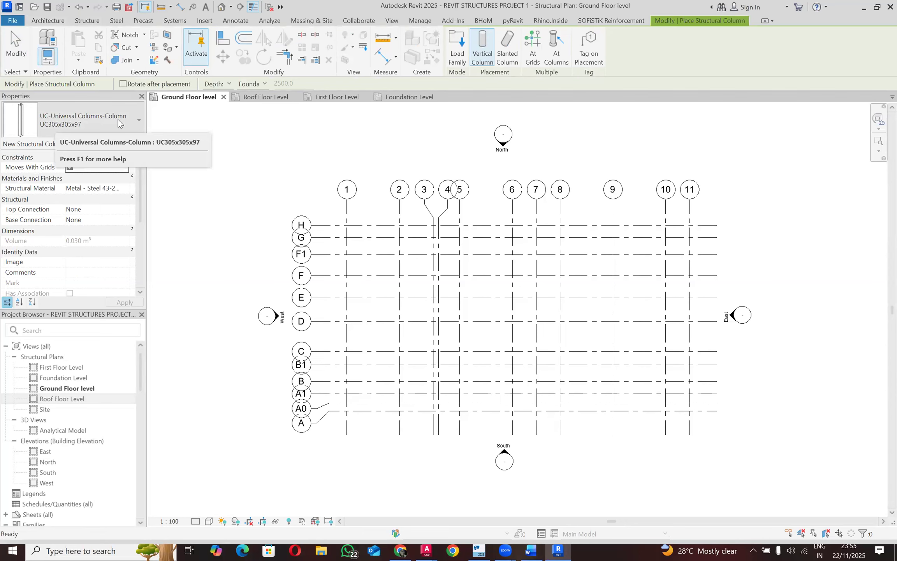
click(136, 118)
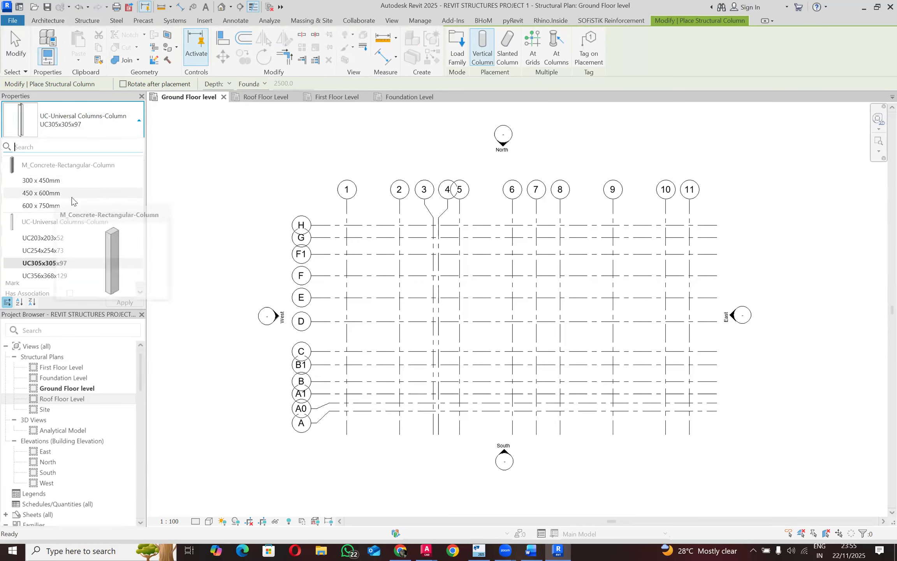
click(73, 180)
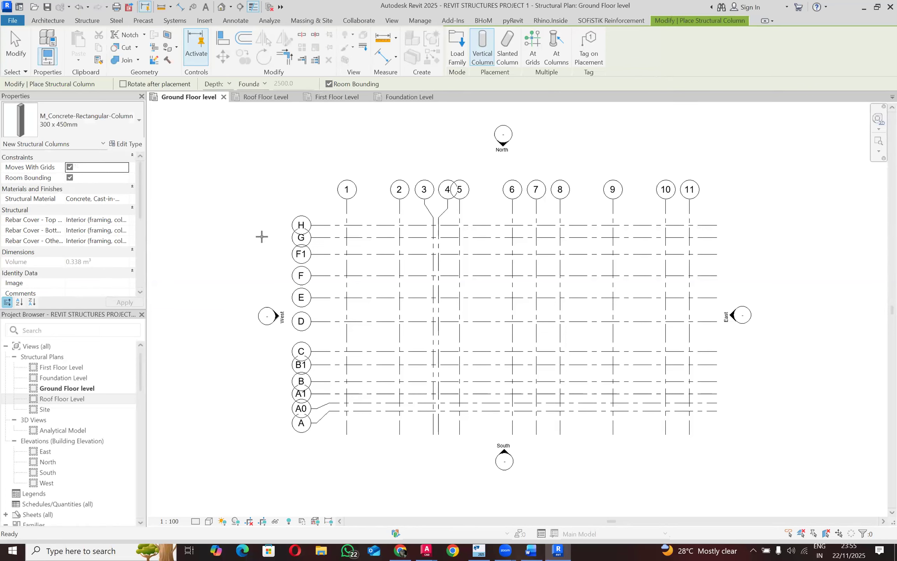
Examine the rectangular column's type properties and the list of available column families, and close the dialog without changes.
click(125, 144)
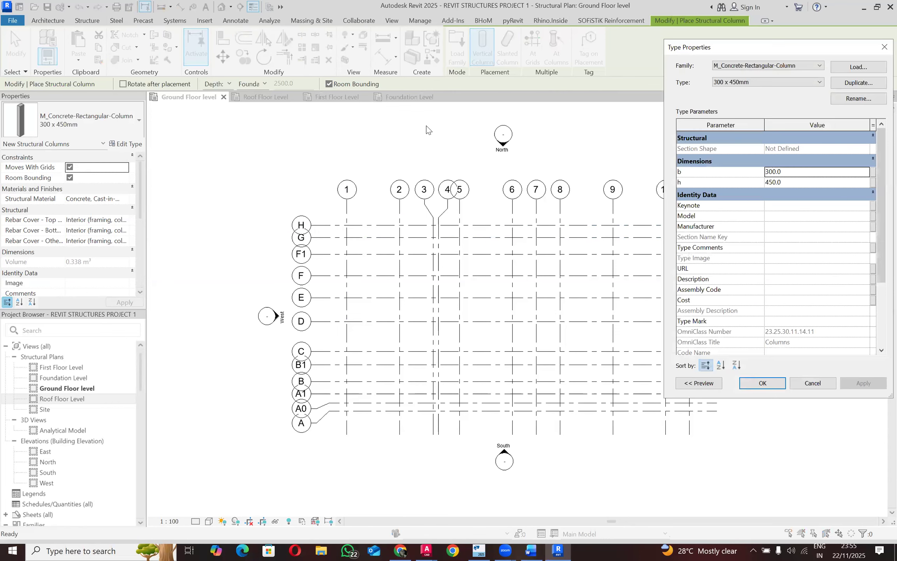
drag(725, 47, 387, 98)
click(416, 117)
click(450, 152)
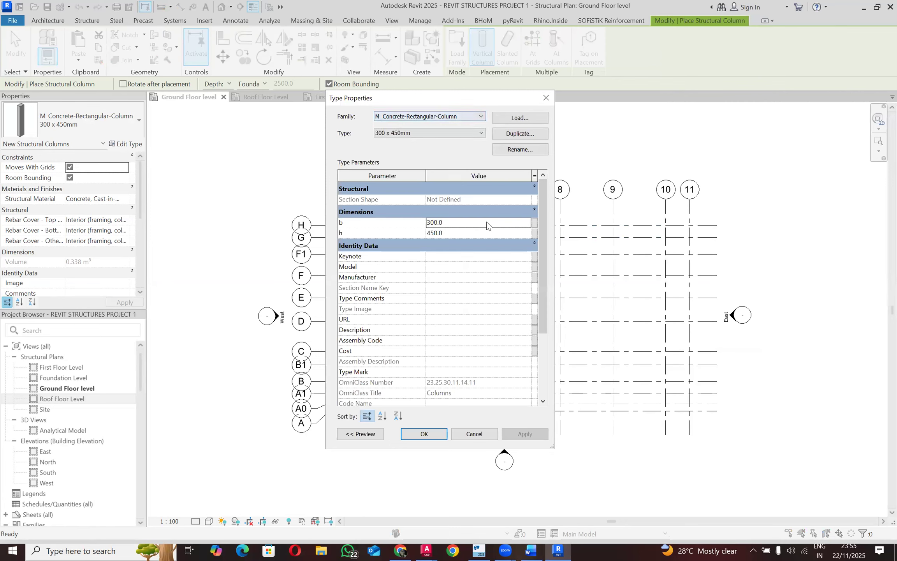
drag(541, 225, 515, 214)
click(451, 116)
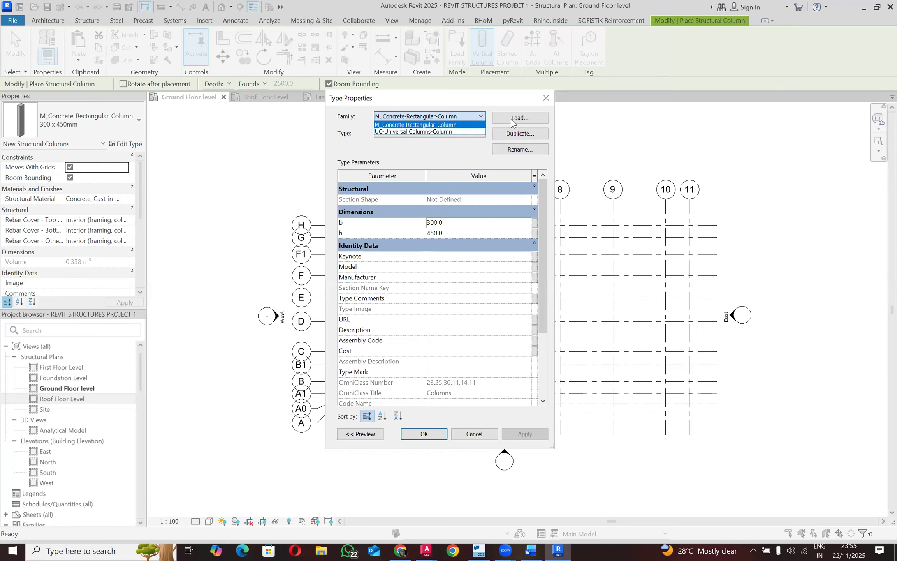
click(544, 101)
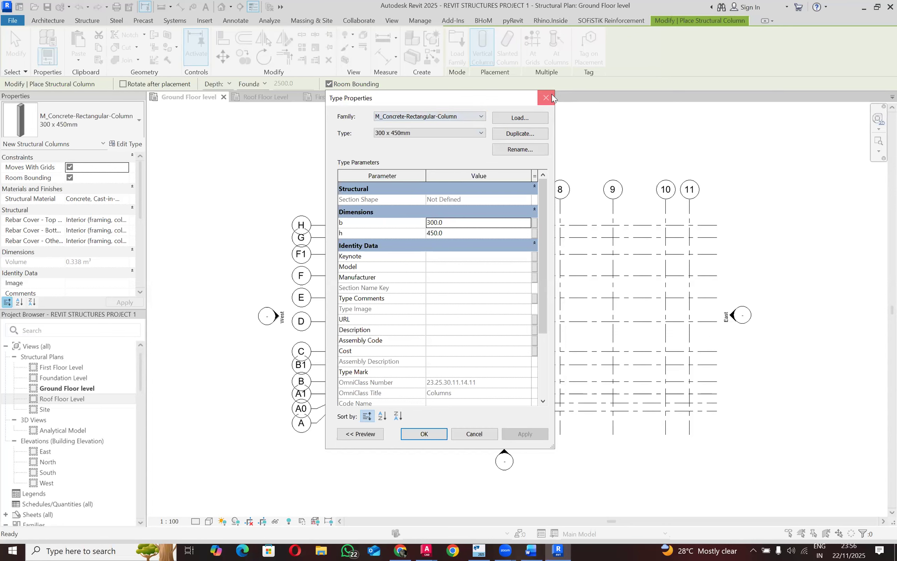
click(552, 94)
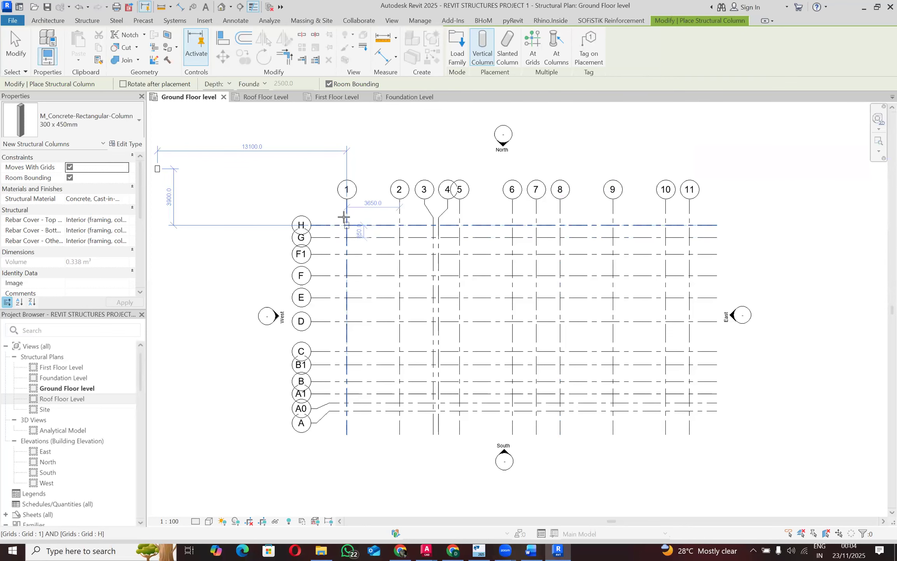
Check the column sizes in the Word notes and return to Revit, dismissing the save reminder and leaving column placement.
scroll(344, 223, up, 4)
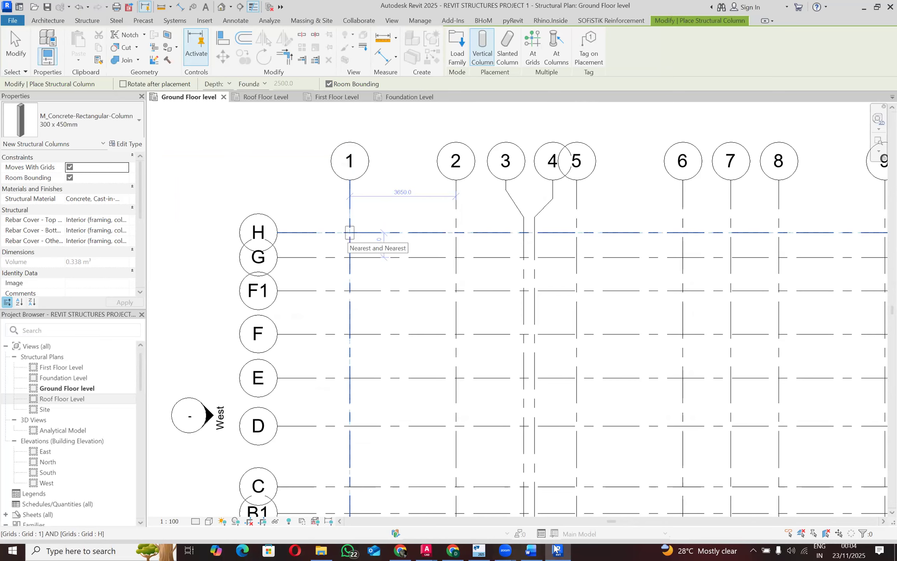
click(536, 549)
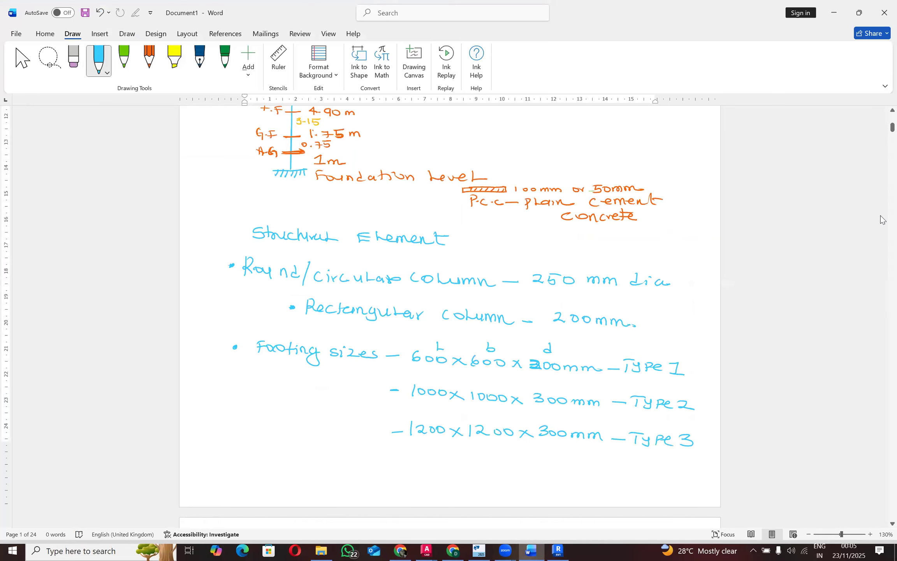
click(834, 13)
key(Escape)
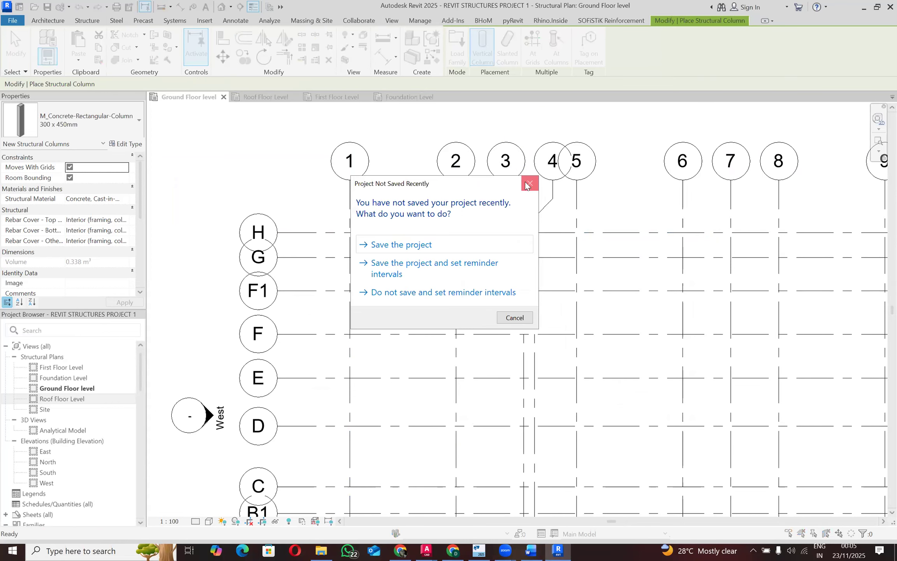
click(529, 181)
key(Escape)
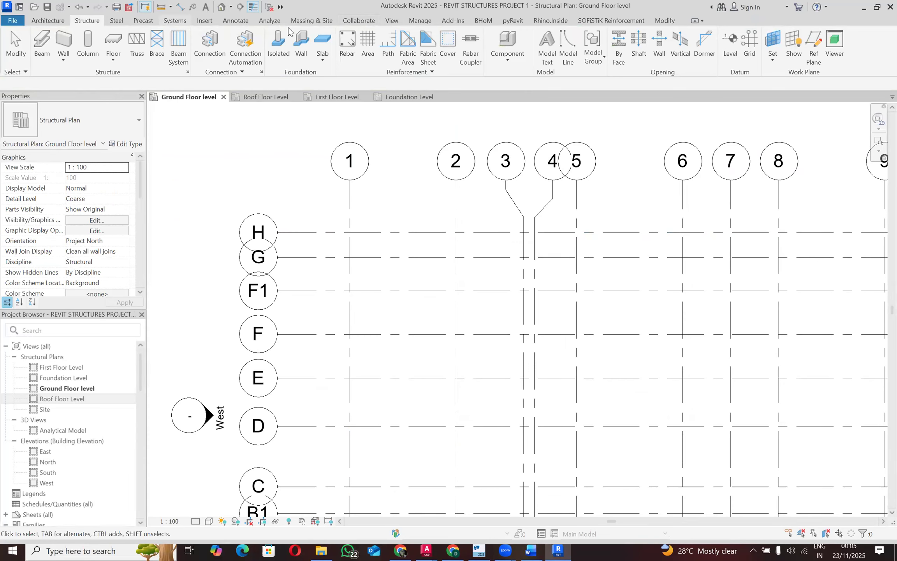
Load the SOE-Columns-CRHConcrete family from the circular column folder in Downloads into the project.
click(204, 21)
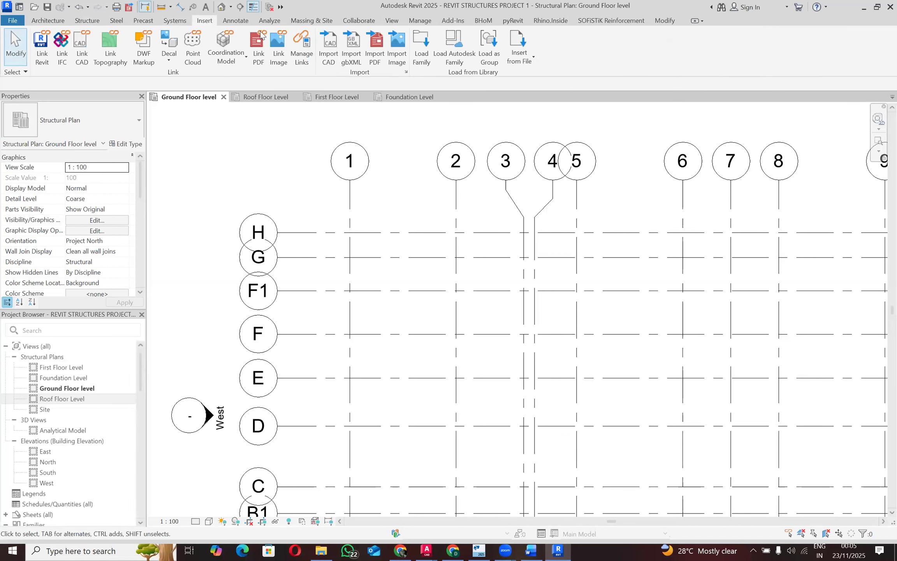
click(419, 58)
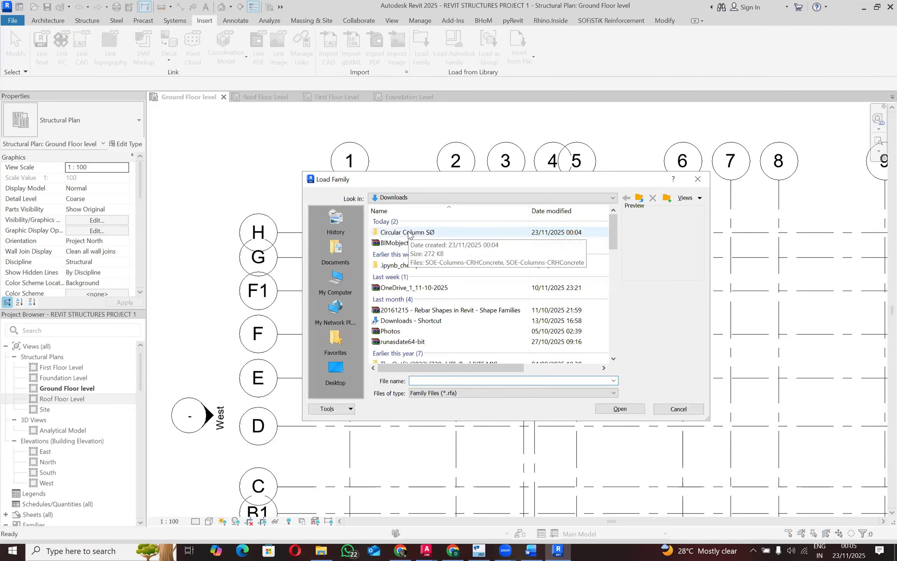
click(408, 233)
click(408, 231)
double_click(409, 232)
click(463, 233)
double_click(462, 232)
click(448, 221)
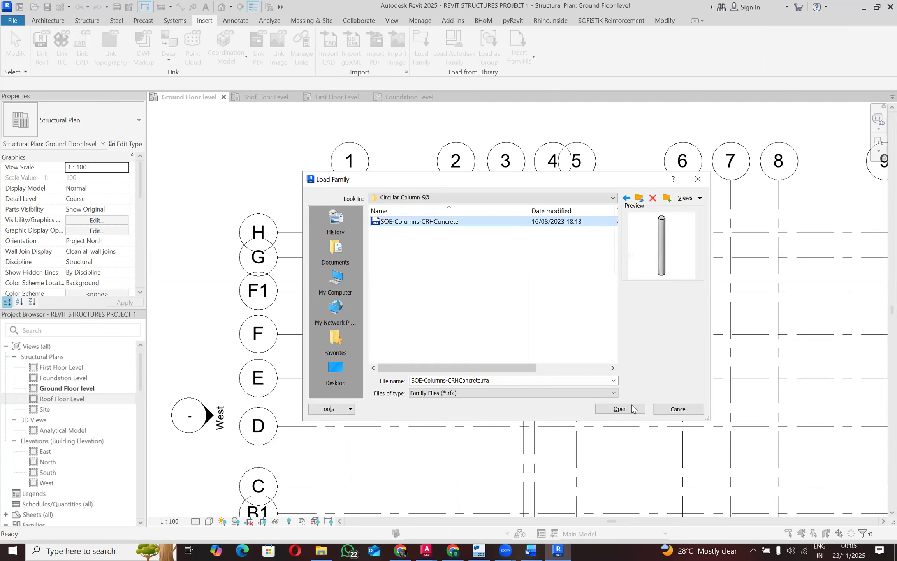